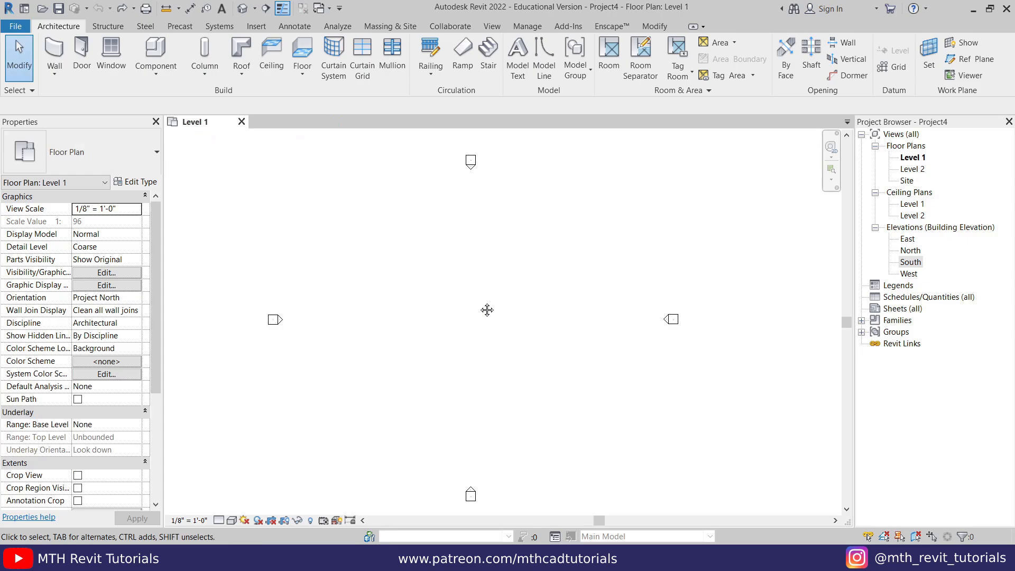
- In the South elevation, set Level 2 to 11' above Level 1, then return to the Level 1 plan
middle_drag(486, 310, 466, 307)
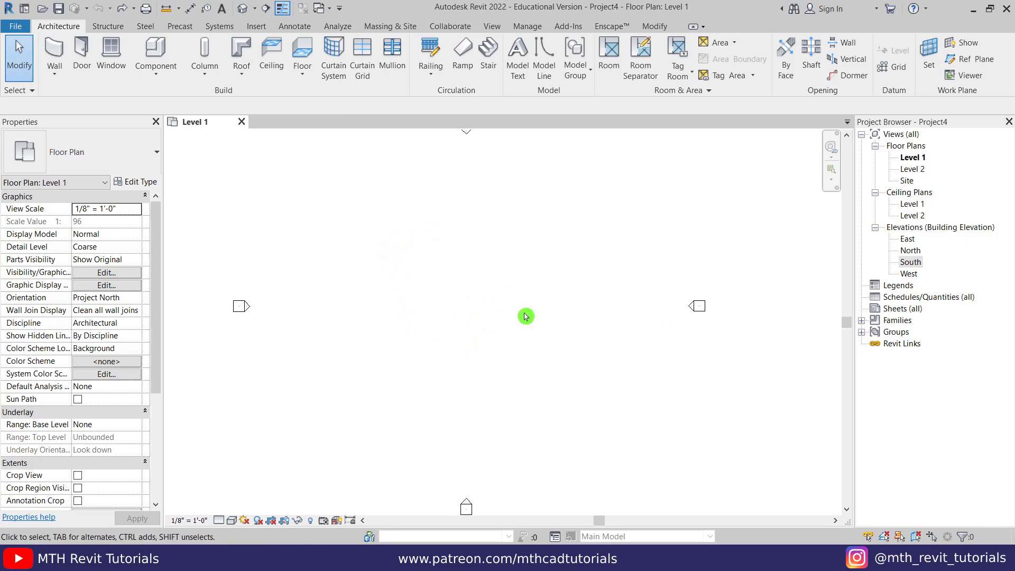
double_click(910, 262)
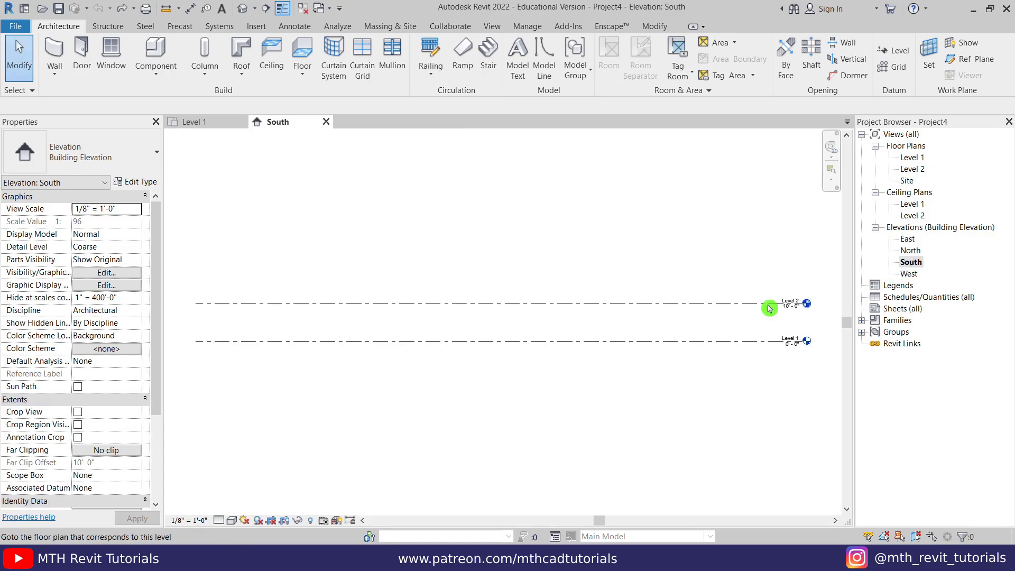
click(699, 305)
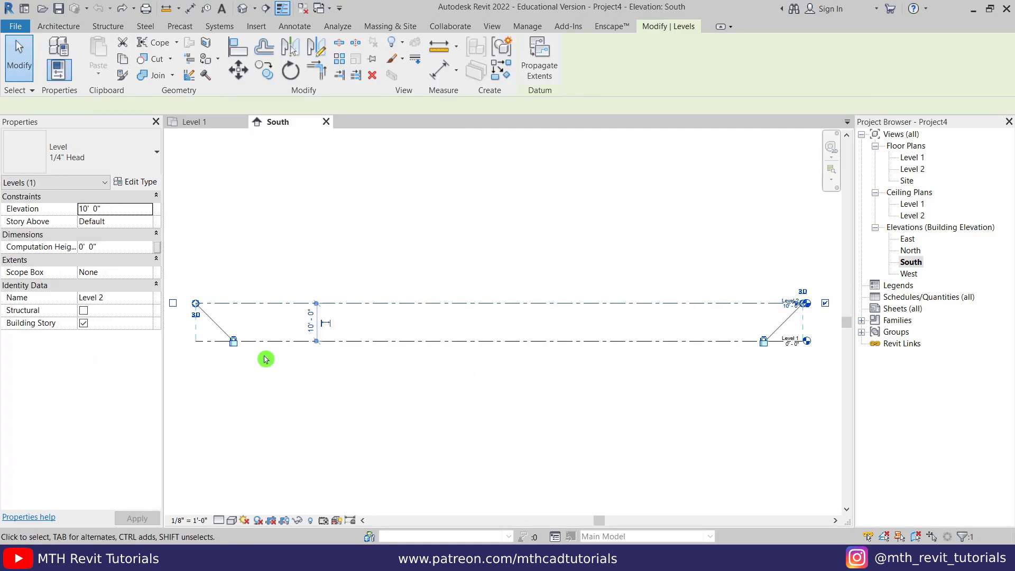
scroll(315, 328, up, 4)
click(318, 323)
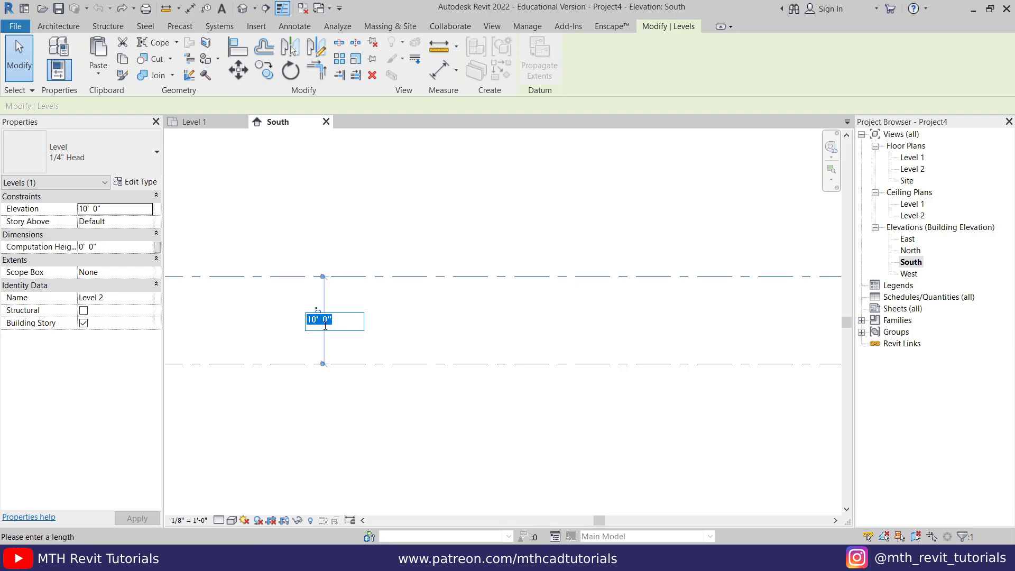
key(Return)
key(Escape)
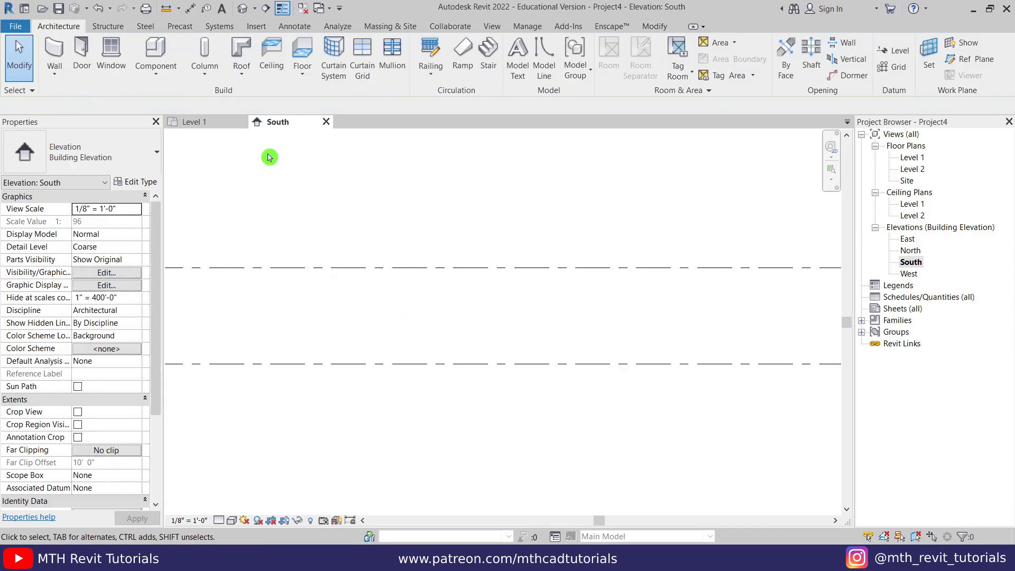
click(210, 122)
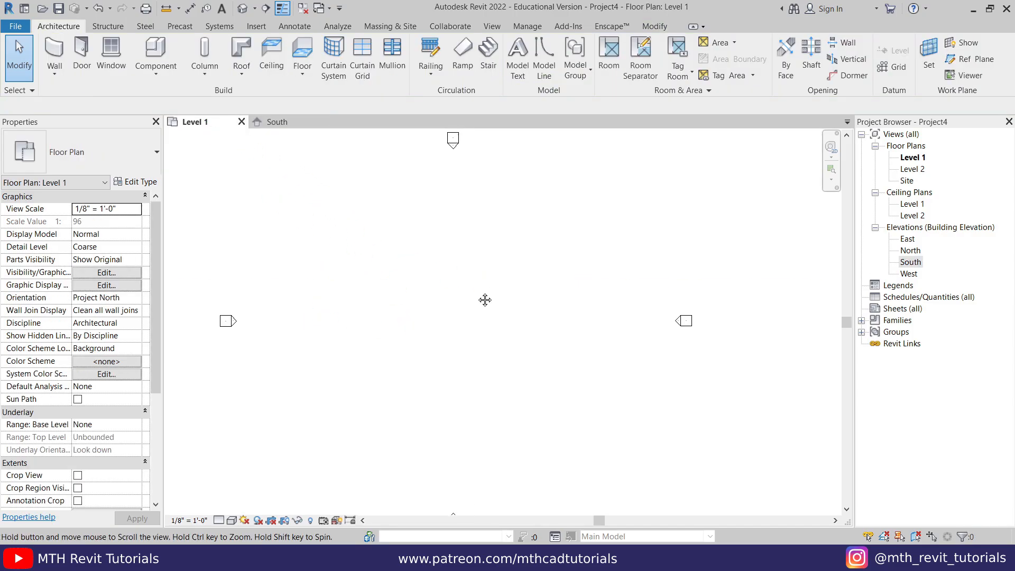
- Draw a 16' square of walls with the Rectangle option and 11' unconnected height
middle_drag(483, 297, 463, 305)
scroll(464, 310, up, 1)
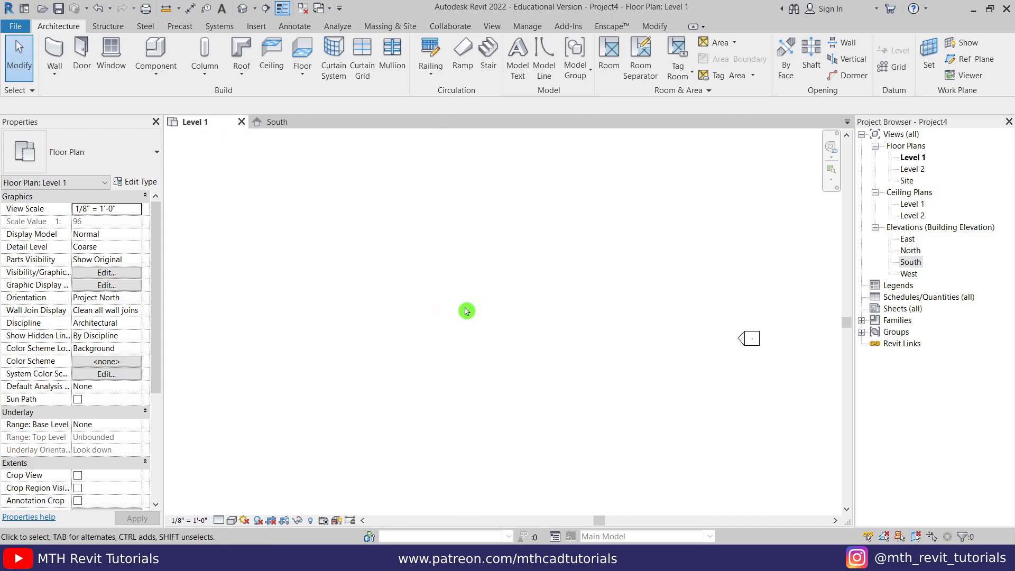
click(54, 53)
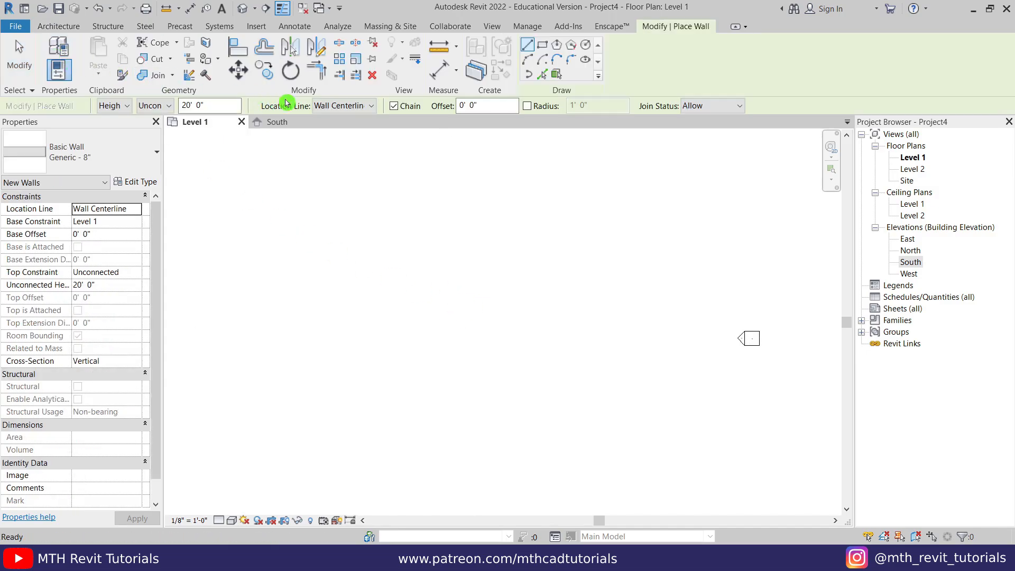
click(544, 46)
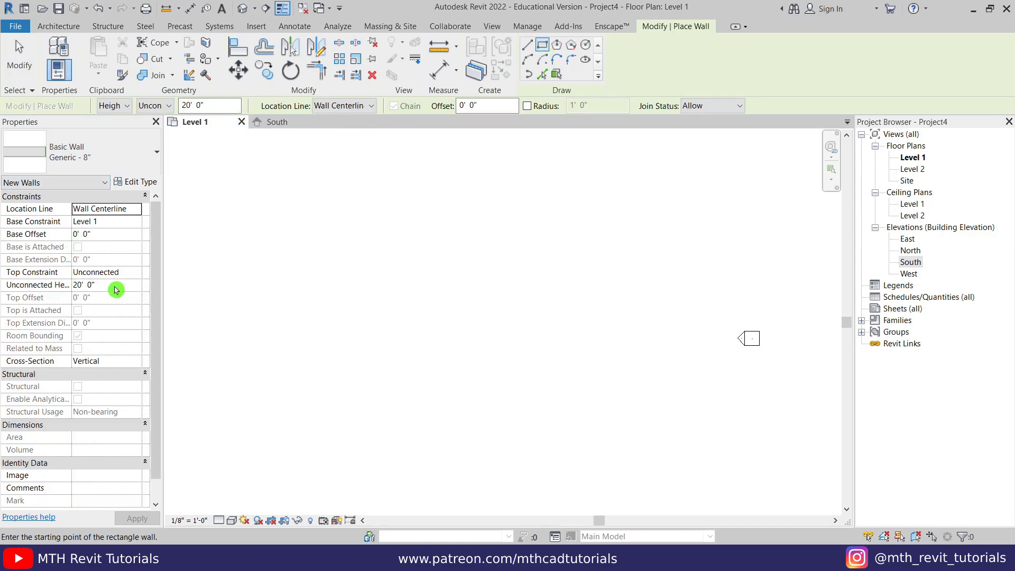
text(11)
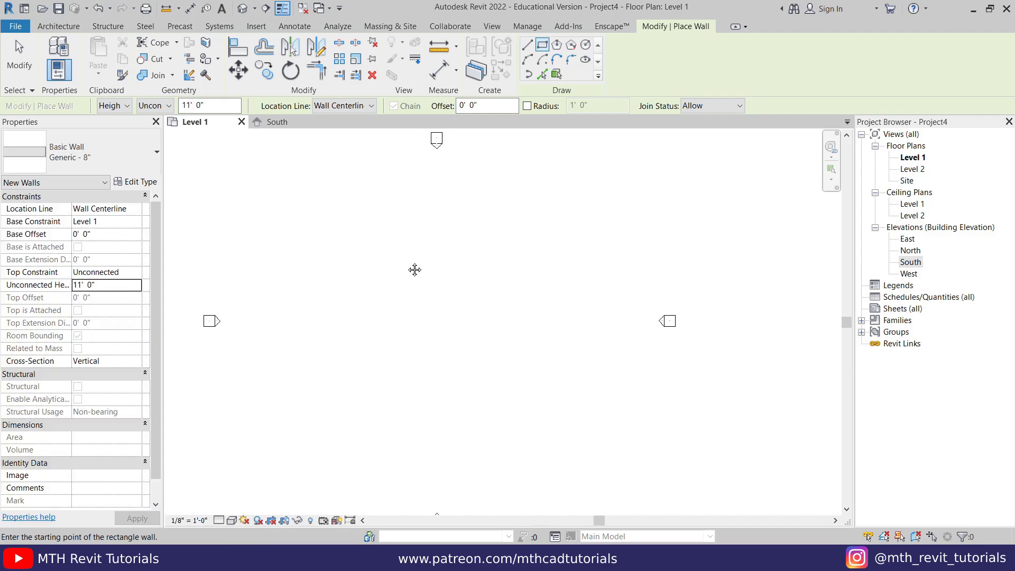
middle_drag(414, 270, 413, 226)
click(418, 242)
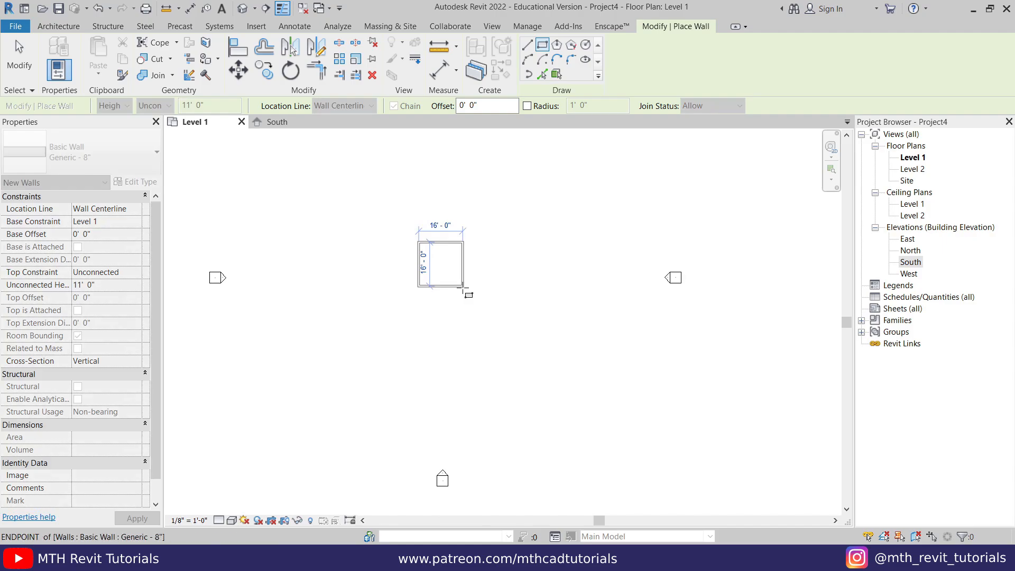
click(463, 287)
scroll(439, 256, up, 3)
right_click(443, 259)
click(444, 260)
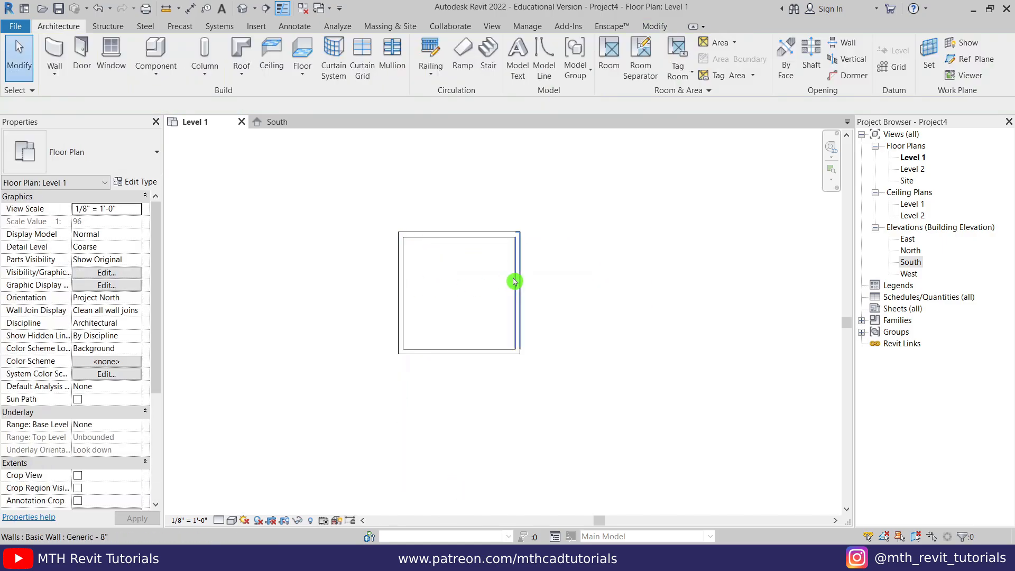
- Resize the right and top walls so the room measures 10' by 10'
click(511, 279)
click(471, 384)
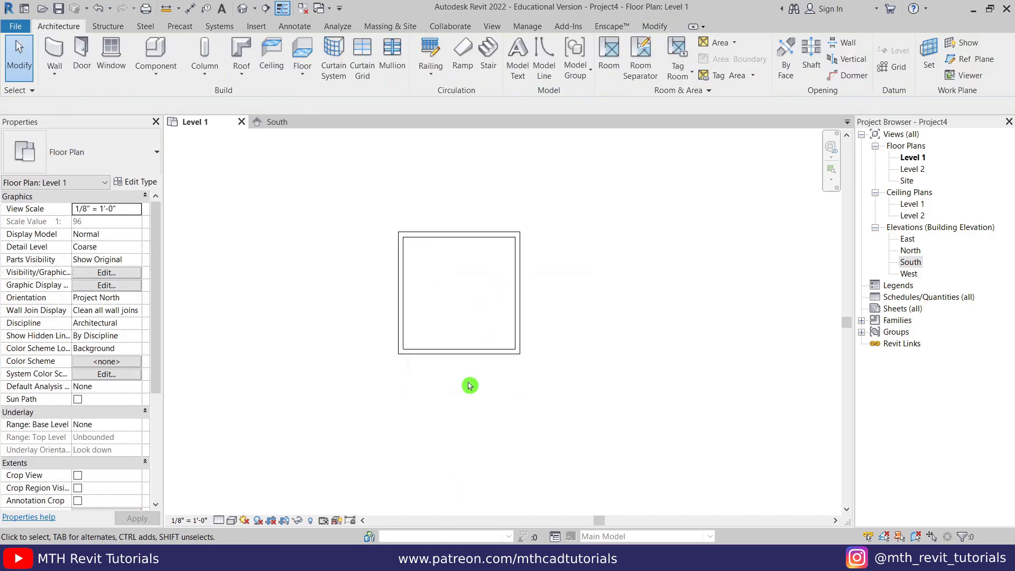
click(518, 340)
click(458, 395)
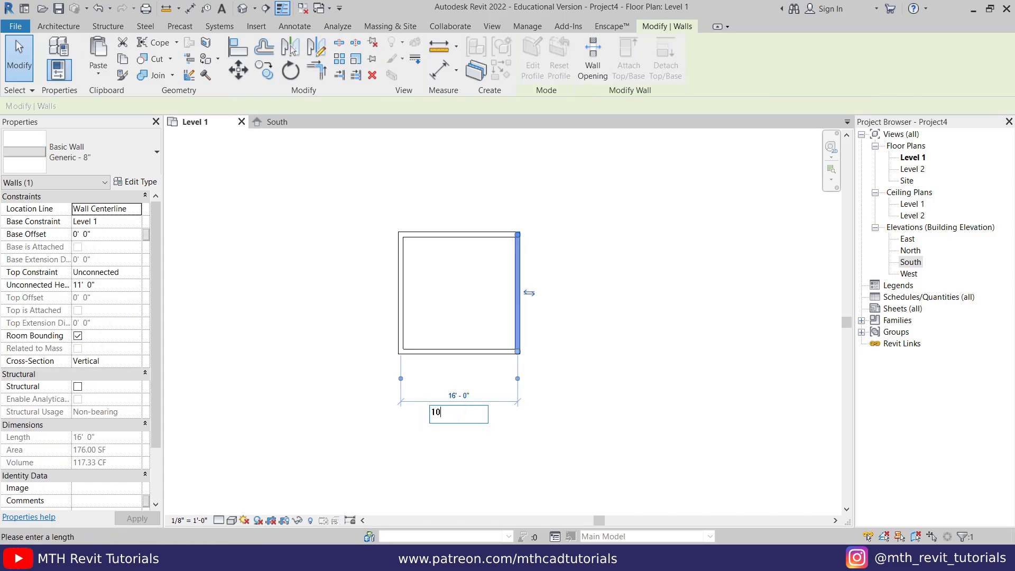
click(476, 397)
click(480, 379)
click(451, 233)
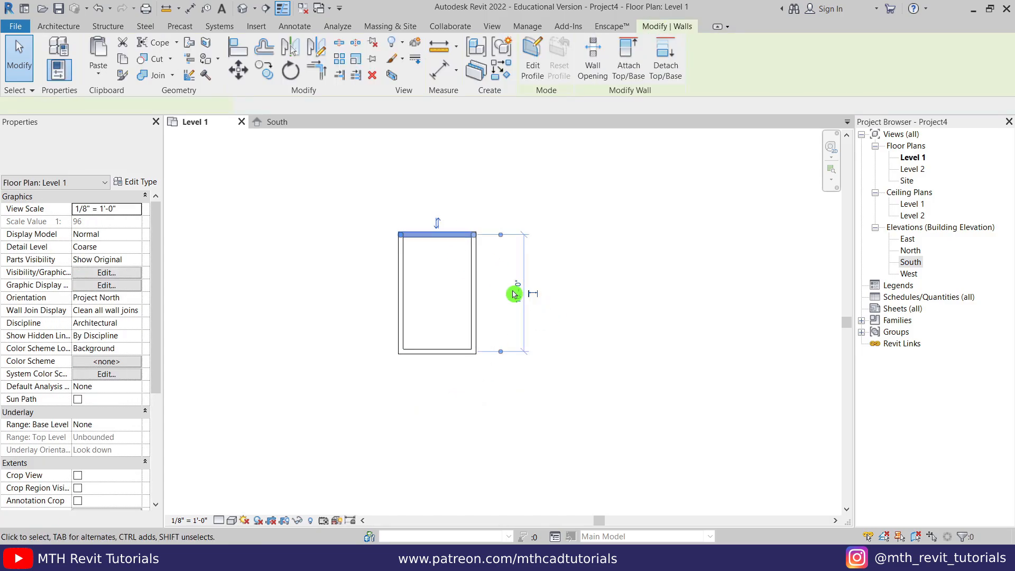
click(514, 294)
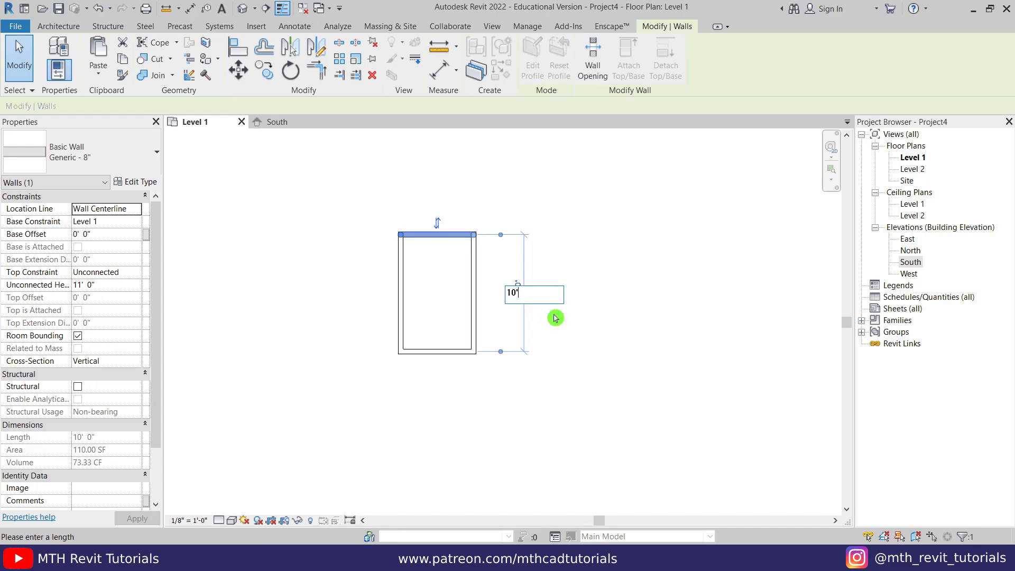
text(10')
key(Return)
key(Escape)
scroll(503, 291, down, 2)
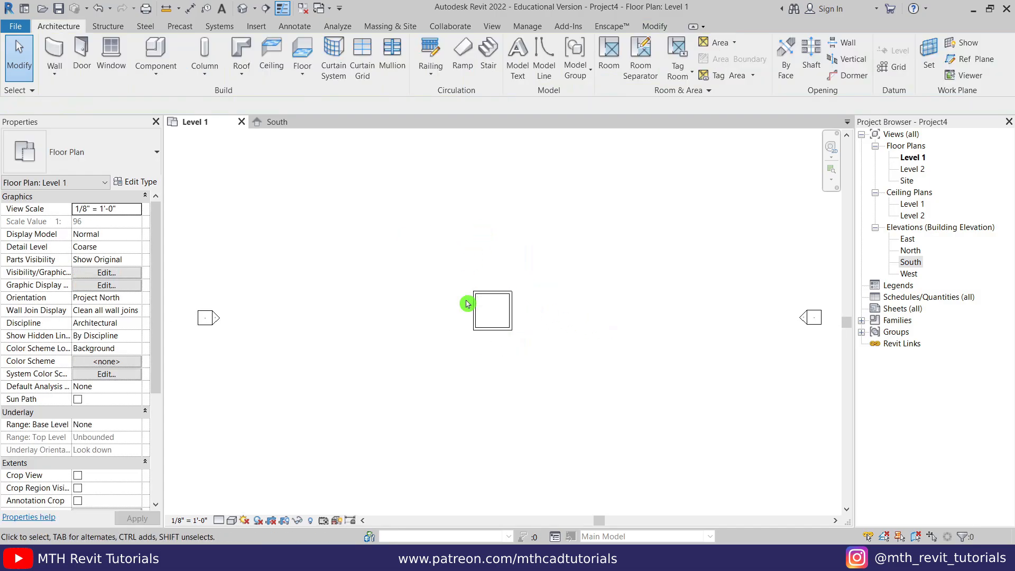
scroll(468, 303, up, 4)
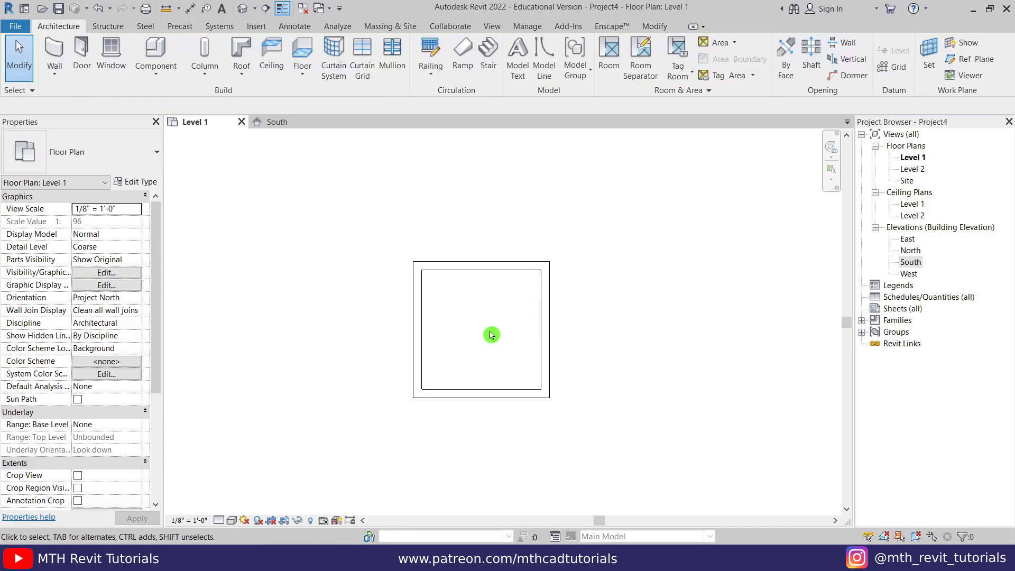
- Sketch a rectangular floor boundary along the room's walls
click(302, 58)
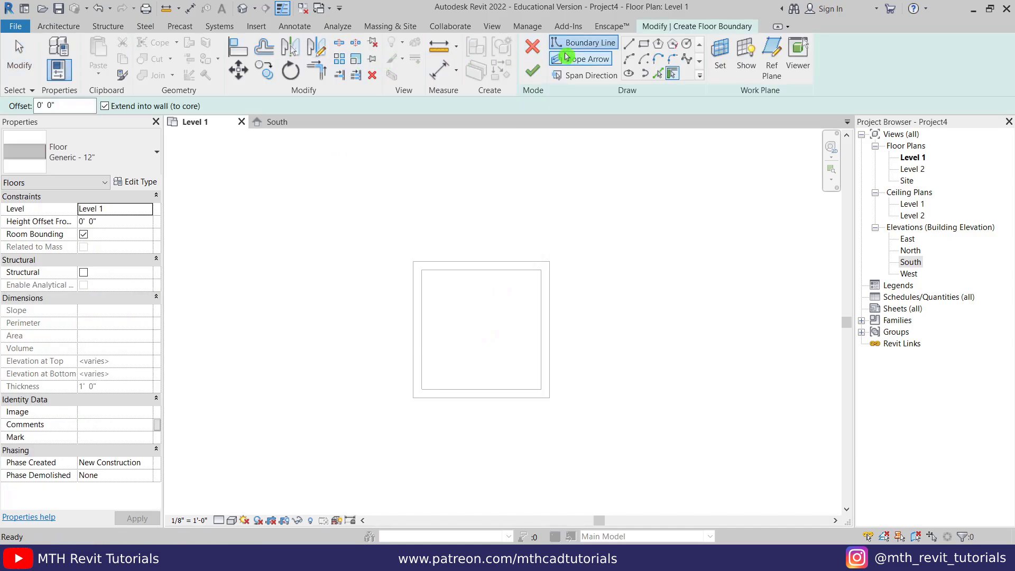
click(643, 46)
click(549, 262)
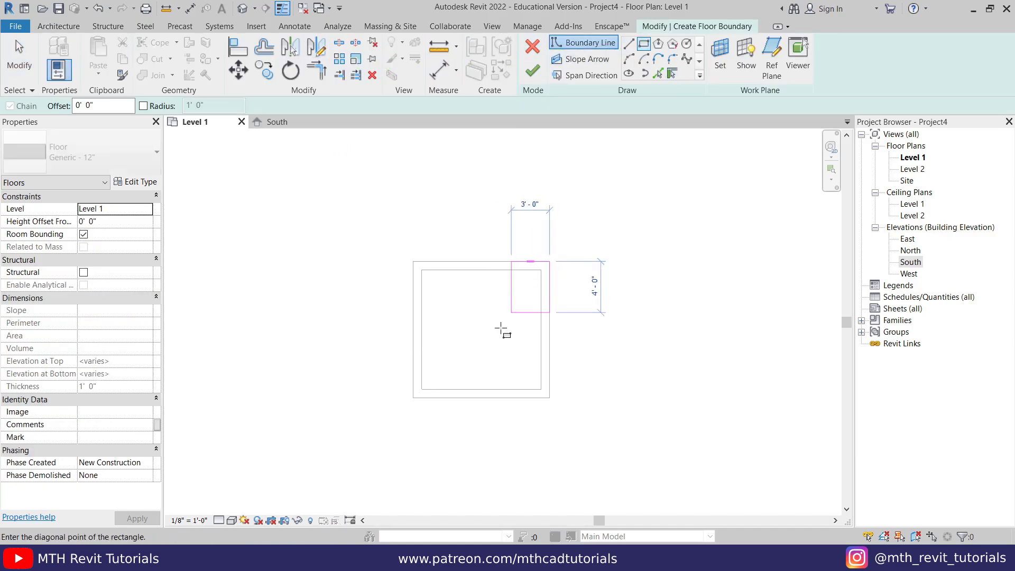
click(413, 397)
key(Escape)
key(Escape)
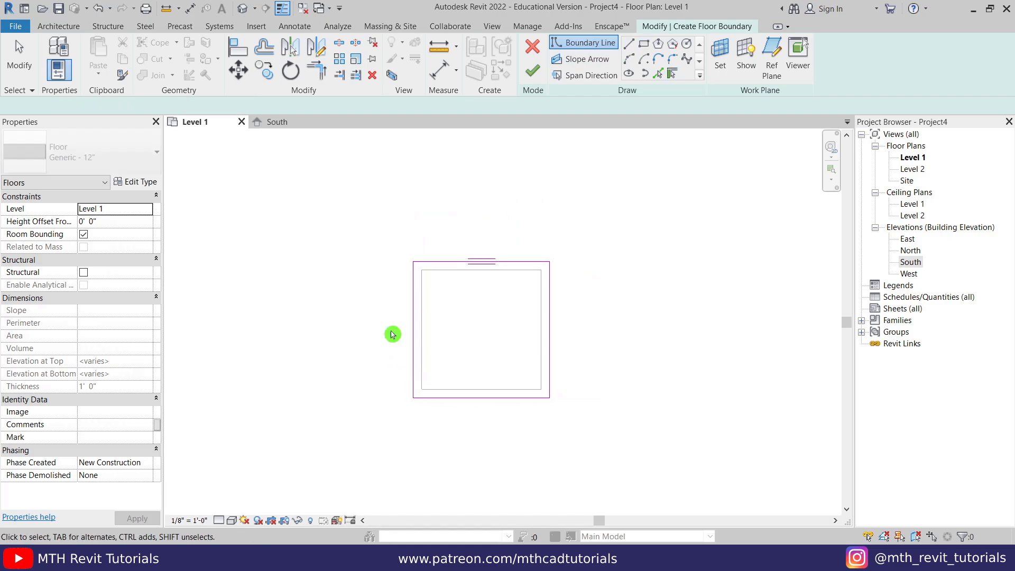
- Duplicate the floor type as Generic - 6" with a 6" structure layer and finish the floor
click(132, 183)
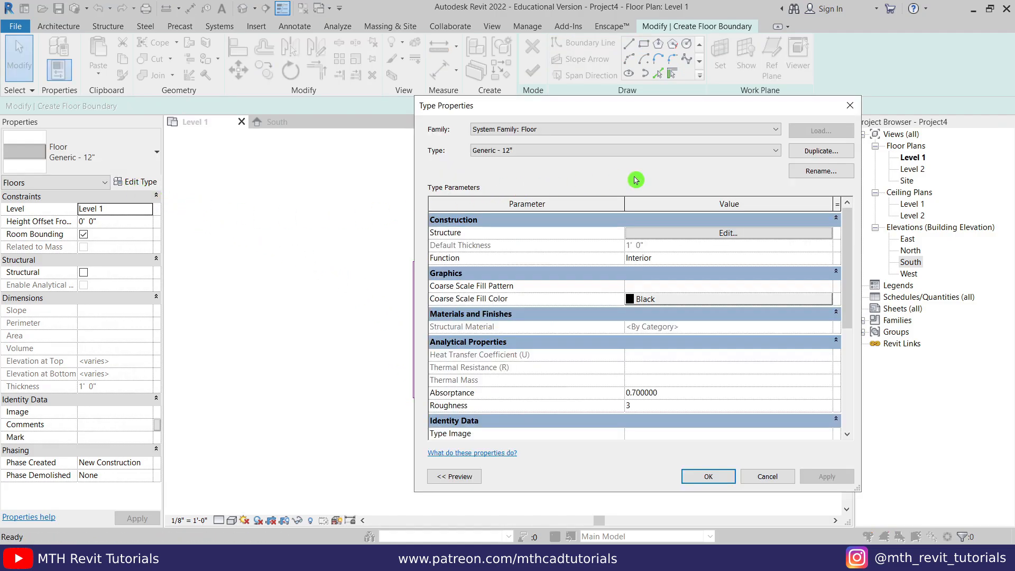
click(814, 151)
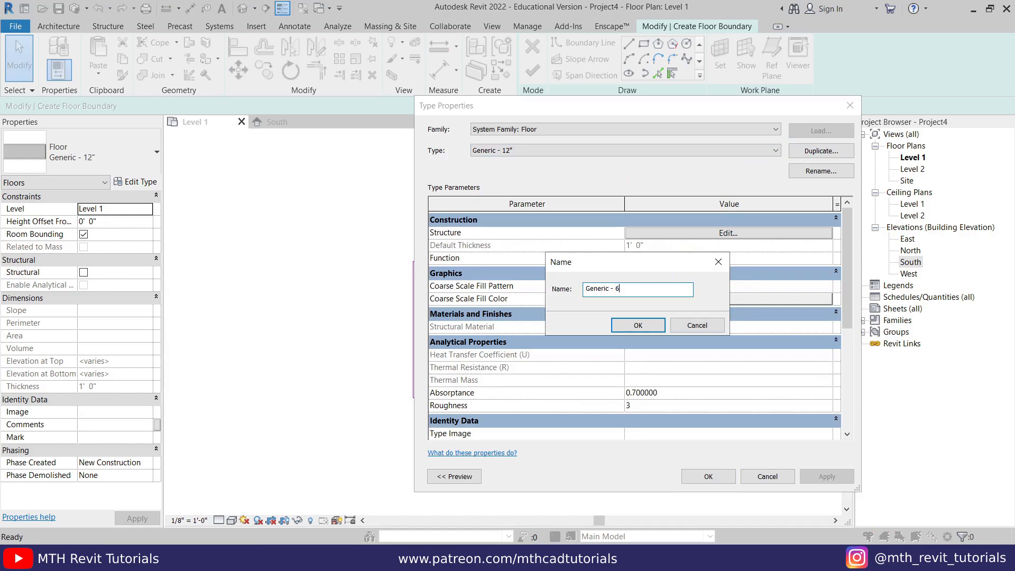
click(630, 324)
click(676, 234)
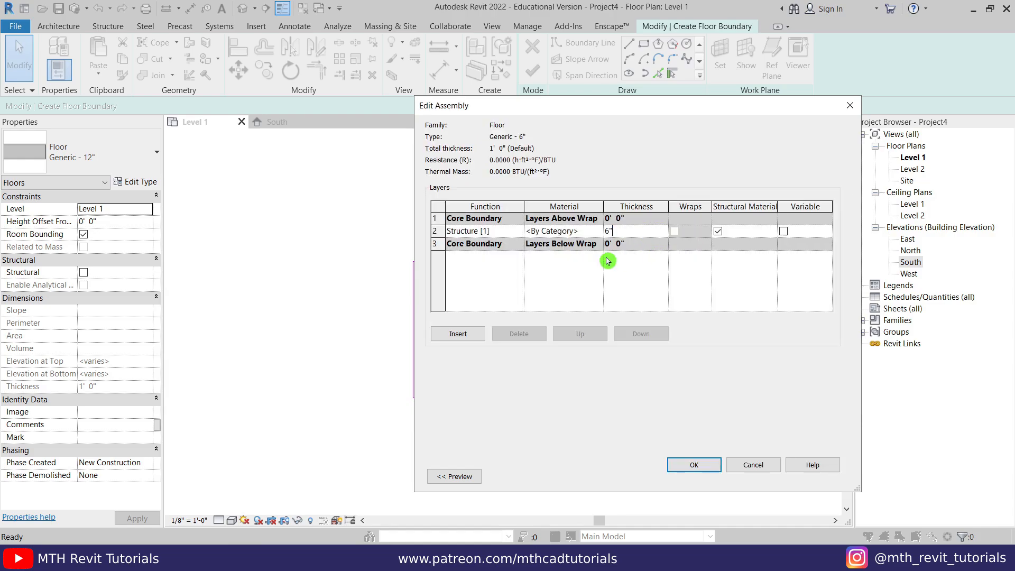
click(693, 467)
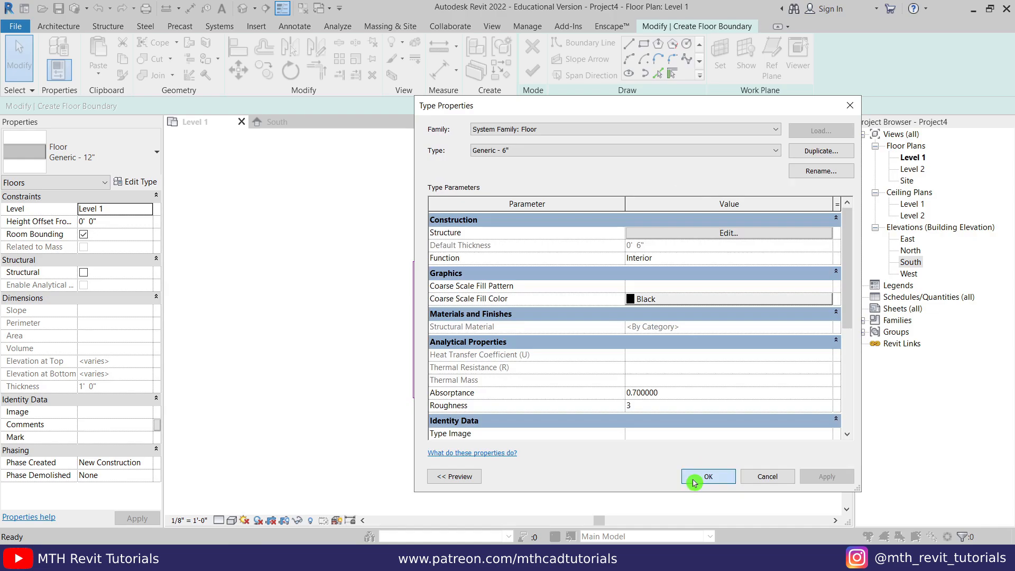
click(694, 477)
click(532, 71)
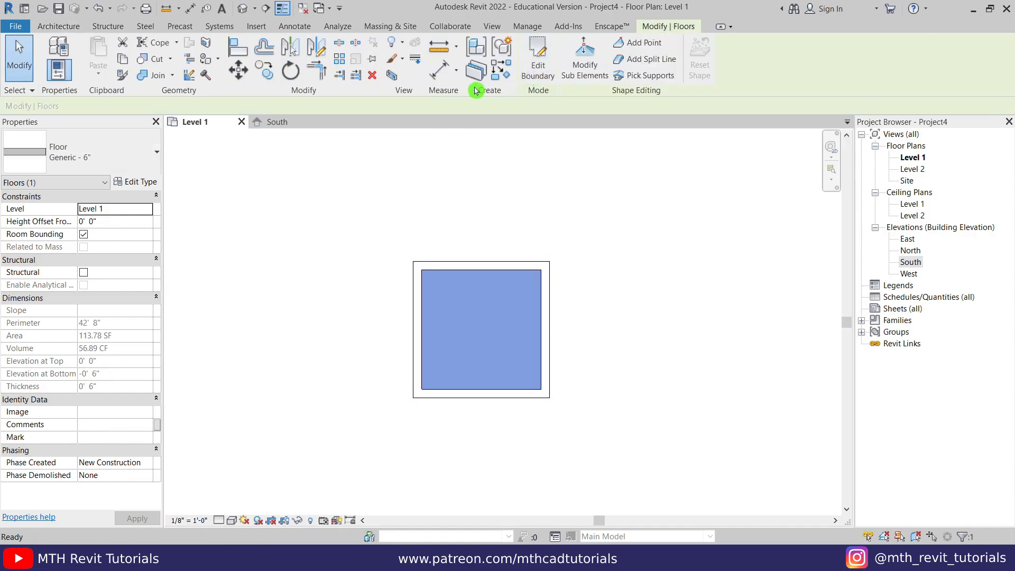
click(243, 11)
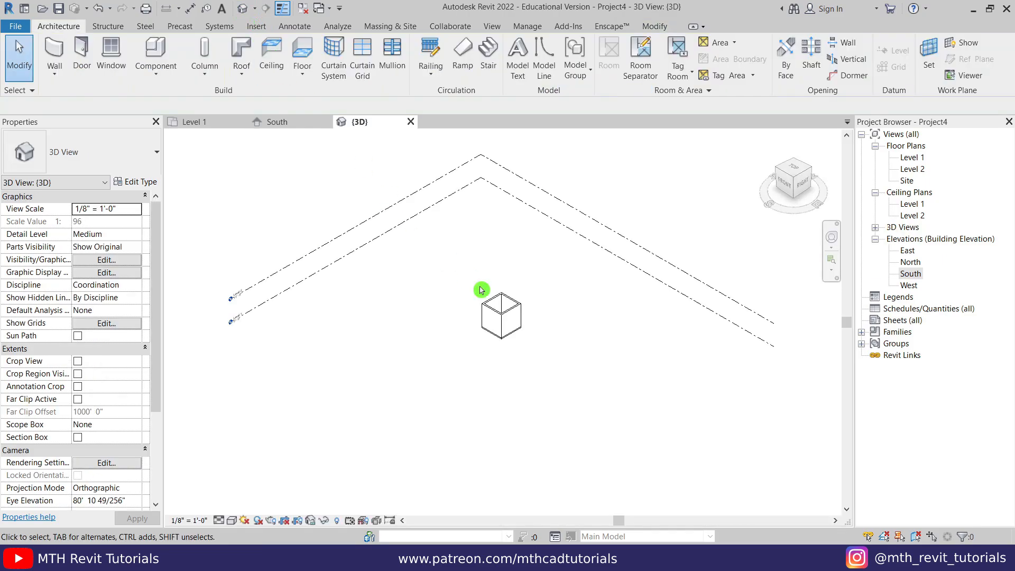
- Copy the floor slab and paste it aligned to Level 2
scroll(481, 288, up, 5)
shift+middle_drag(461, 333, 537, 345)
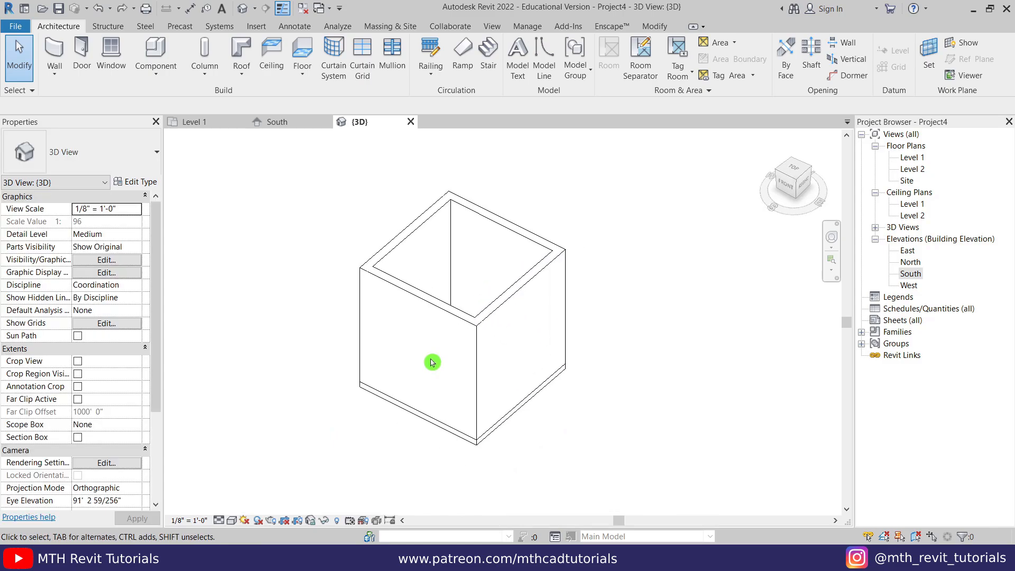
scroll(435, 356, up, 1)
mouse_move(436, 353)
shift+middle_down()
mouse_move(408, 351)
mouse_move(482, 460)
mouse_move(433, 407)
mouse_move(419, 365)
mouse_move(587, 421)
mouse_move(524, 370)
mouse_move(571, 401)
mouse_move(507, 460)
shift+middle_up()
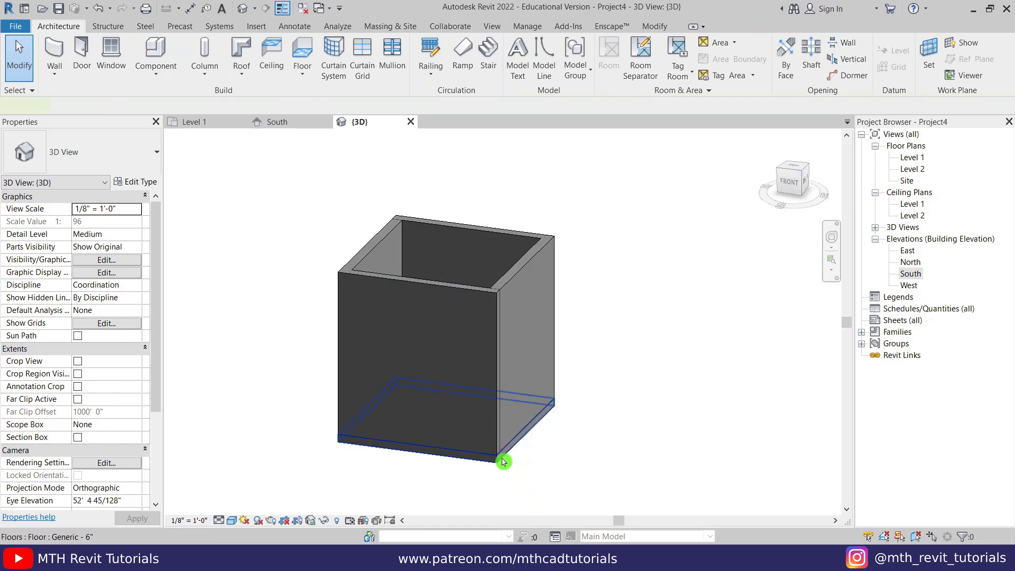
click(500, 456)
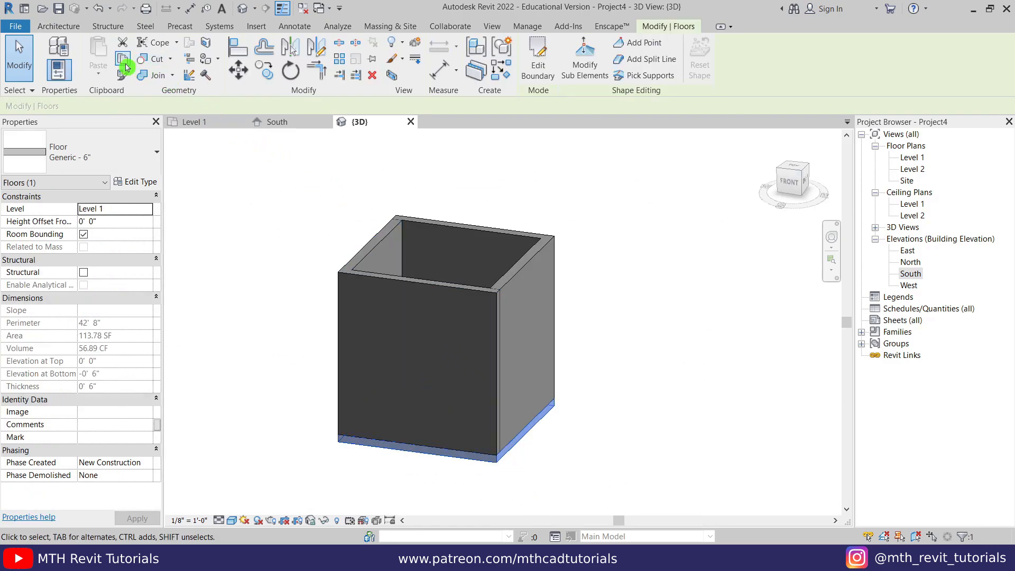
click(121, 62)
click(106, 74)
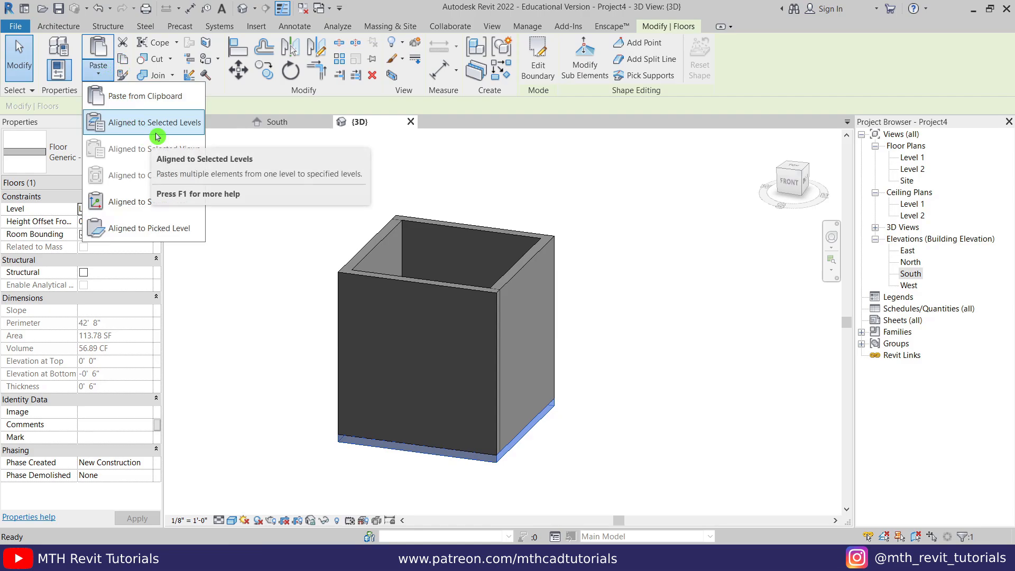
click(157, 136)
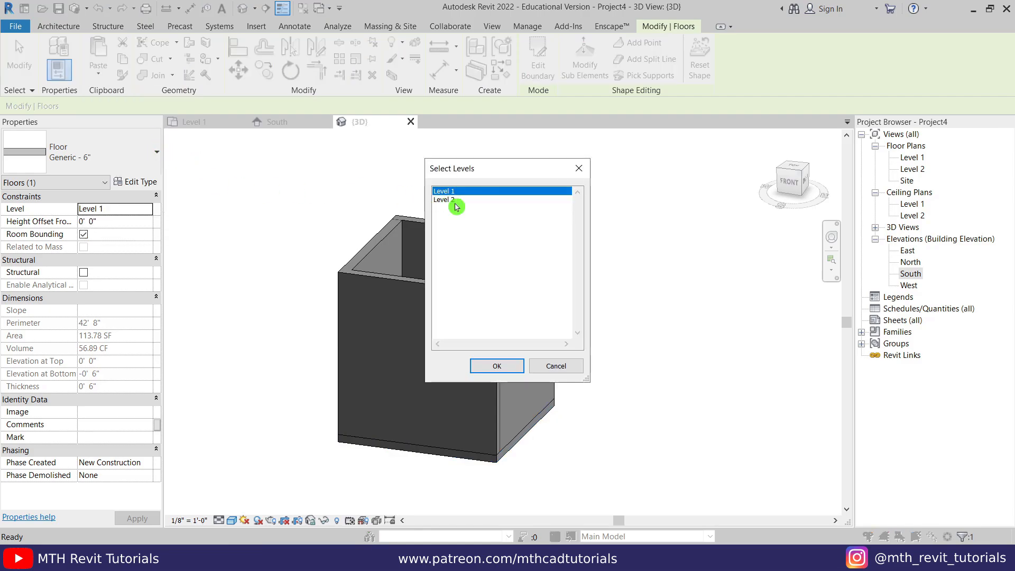
click(454, 200)
click(499, 366)
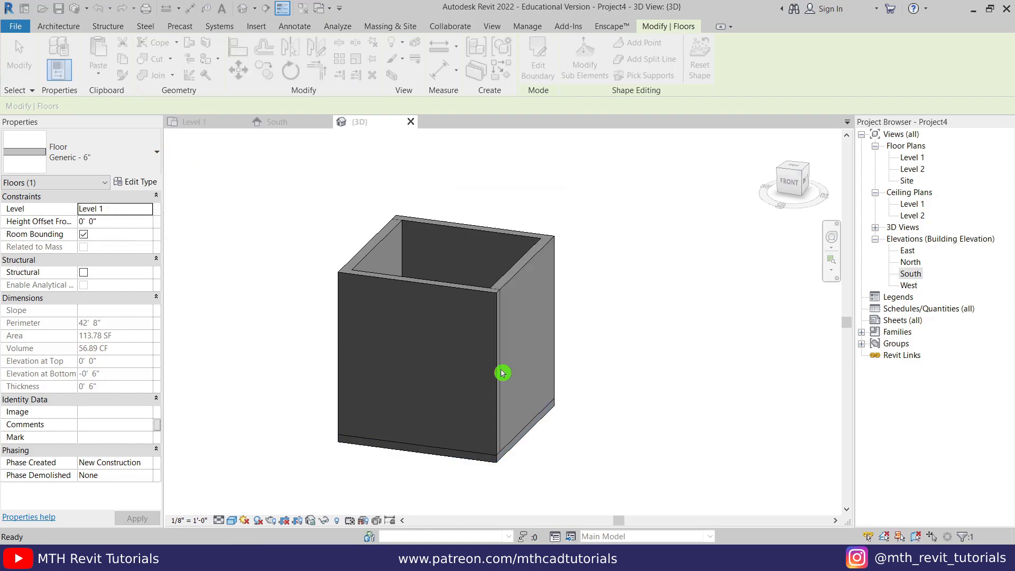
click(635, 314)
- Hide the Level 2 floor copy in the 3D view to open the box
scroll(533, 289, up, 5)
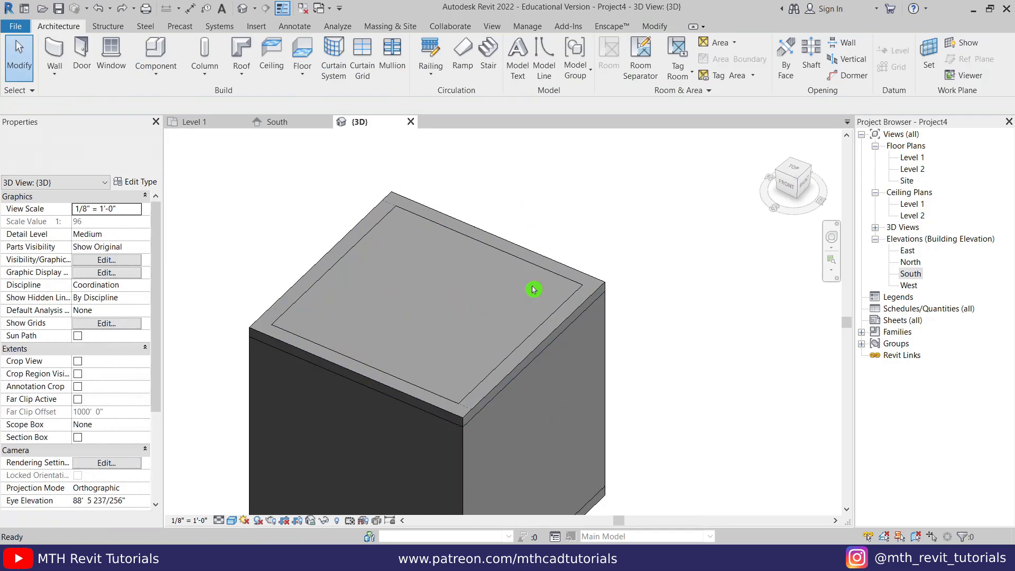
click(530, 255)
right_click(530, 255)
mouse_move(613, 308)
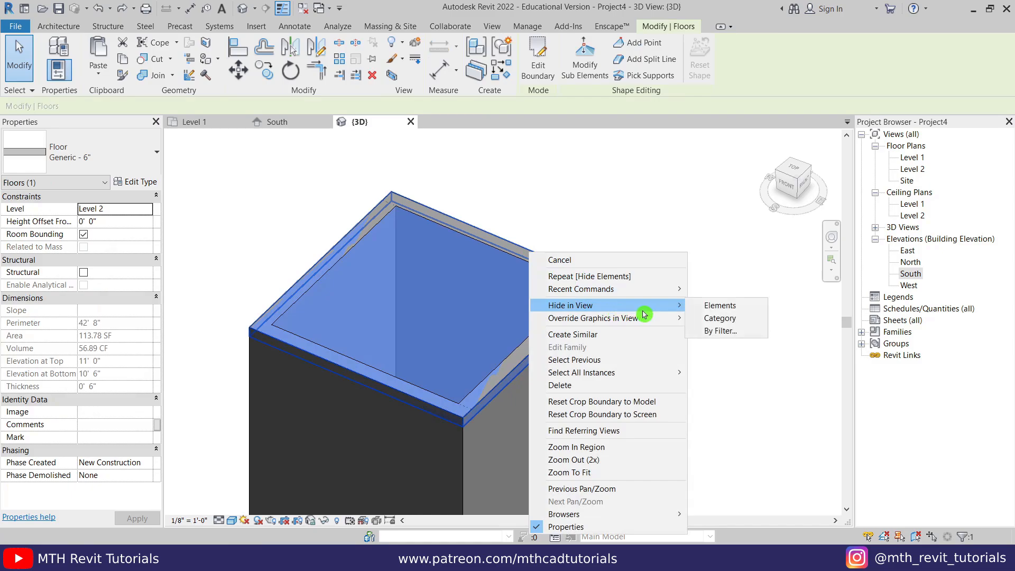
click(698, 306)
shift+middle_drag(571, 248, 520, 341)
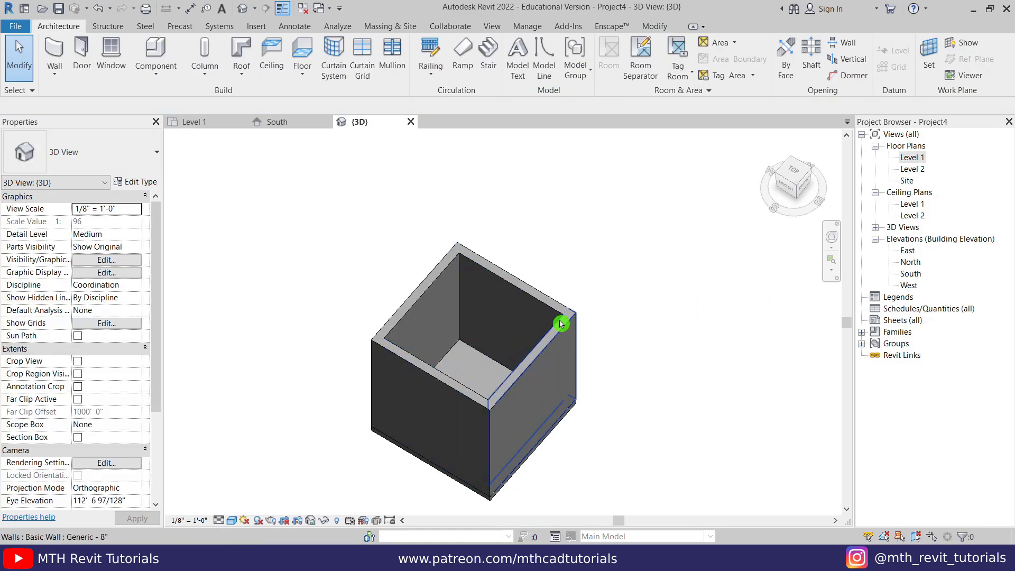
- Sketch a rectangular ceiling boundary across the room in the Level 1 ceiling plan
double_click(914, 204)
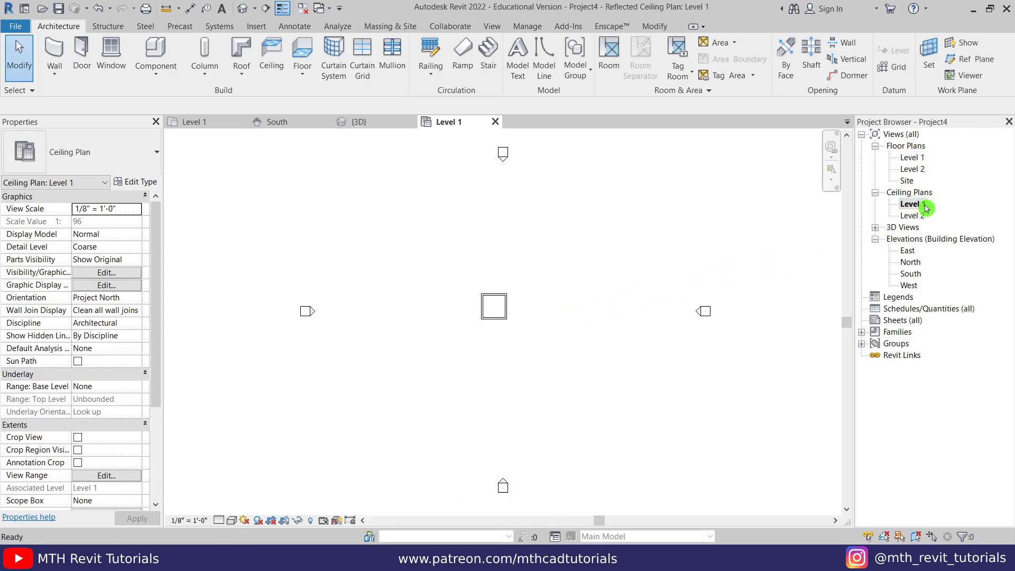
scroll(447, 305, up, 5)
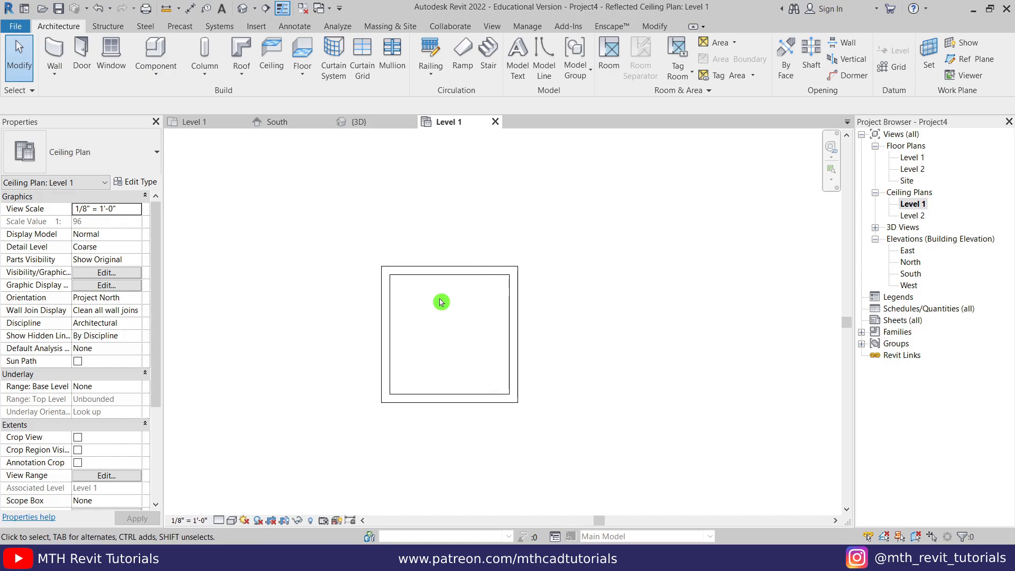
click(271, 58)
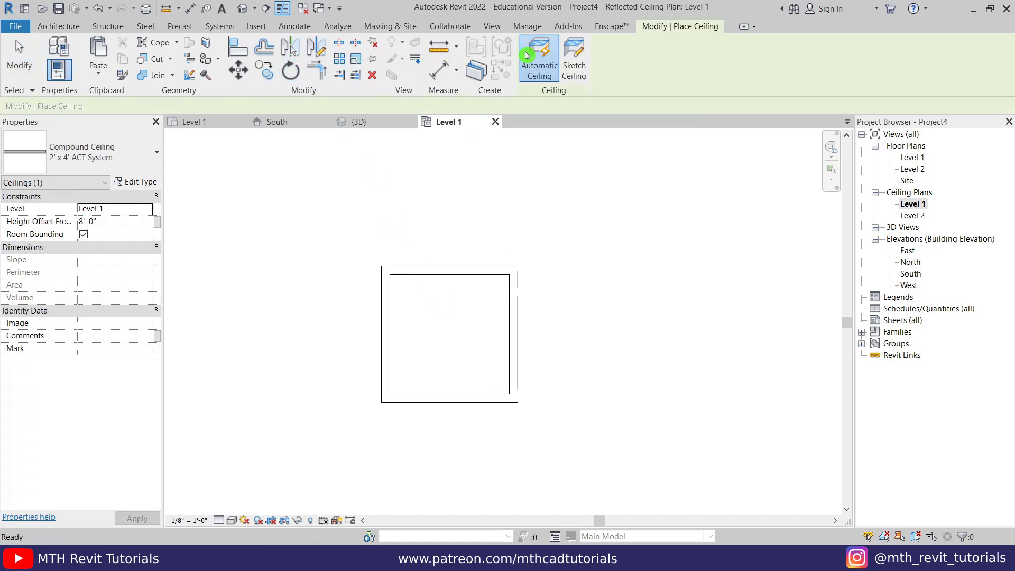
click(572, 64)
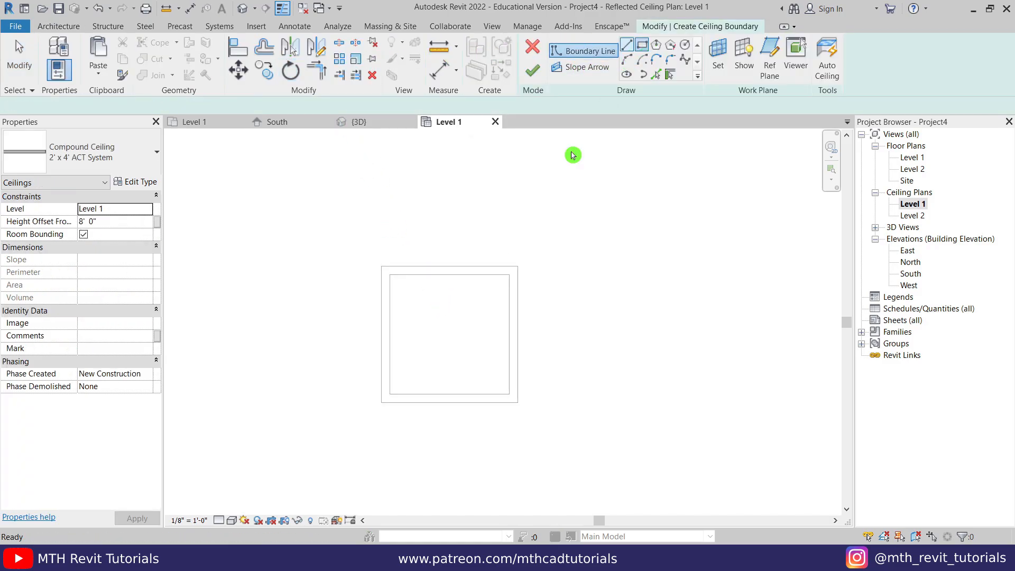
click(390, 274)
click(509, 394)
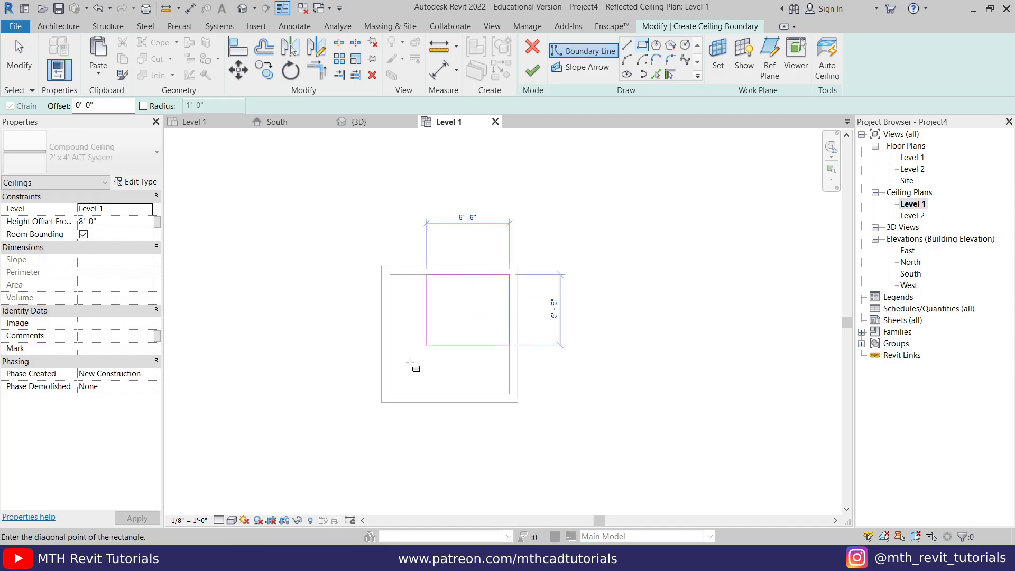
right_click(283, 266)
click(315, 272)
- Move the ceiling's left boundary line 6" inward
scroll(375, 286, up, 2)
click(400, 318)
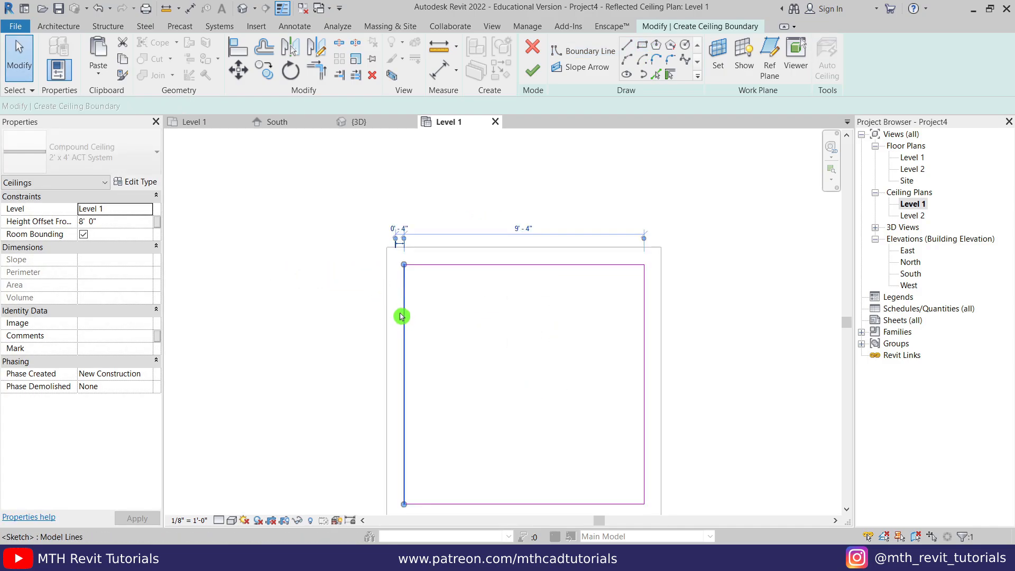
click(238, 69)
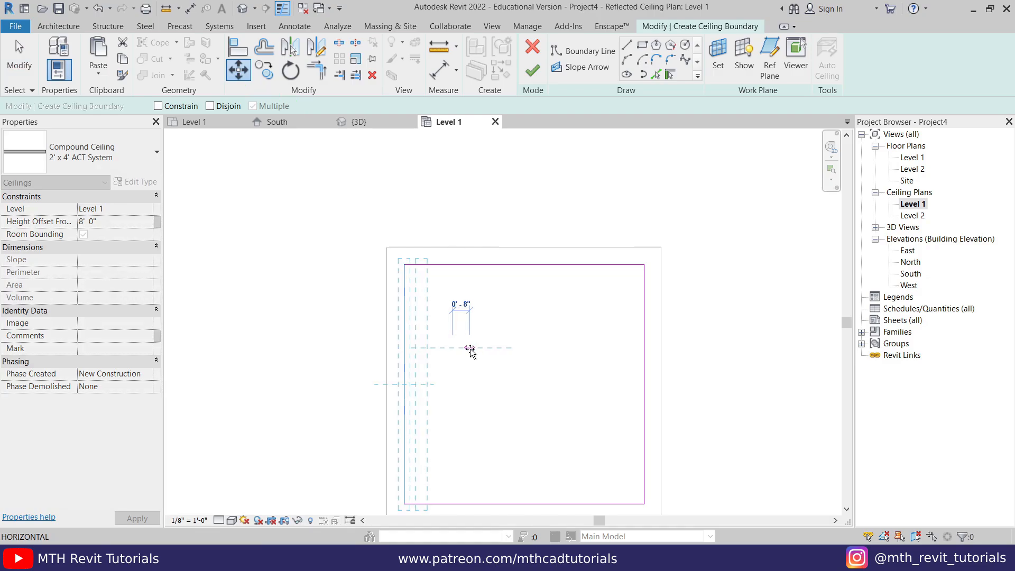
text(6)
key(Return)
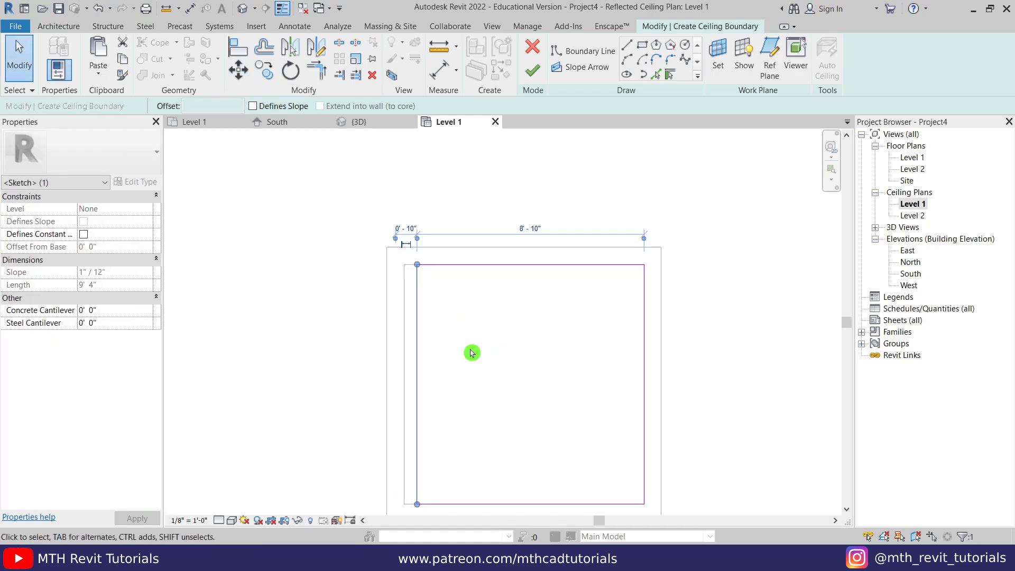
click(493, 233)
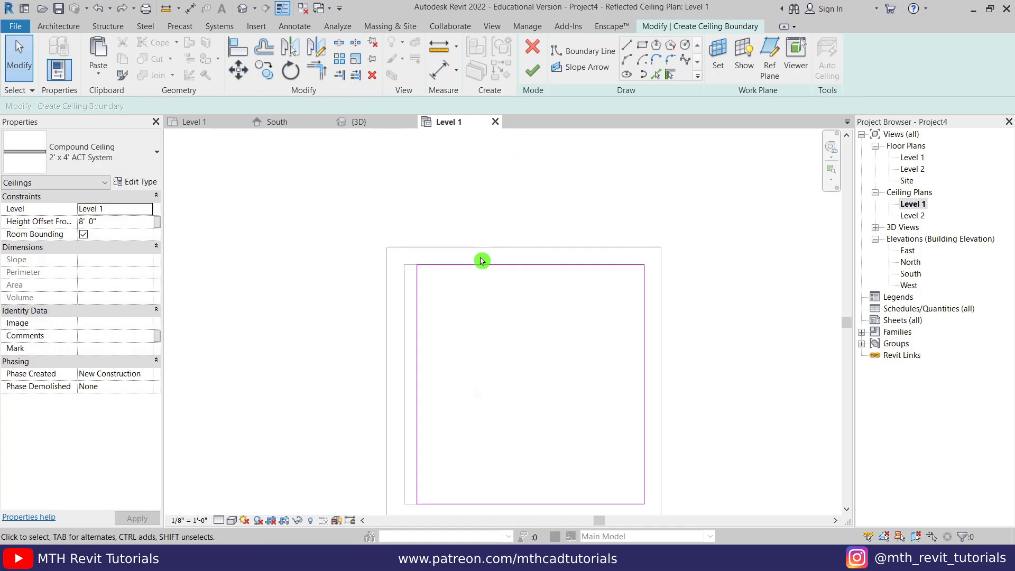
- Duplicate the ceiling type as 1", delete its Finish 2 layer, set 1" structure, and finish
click(147, 186)
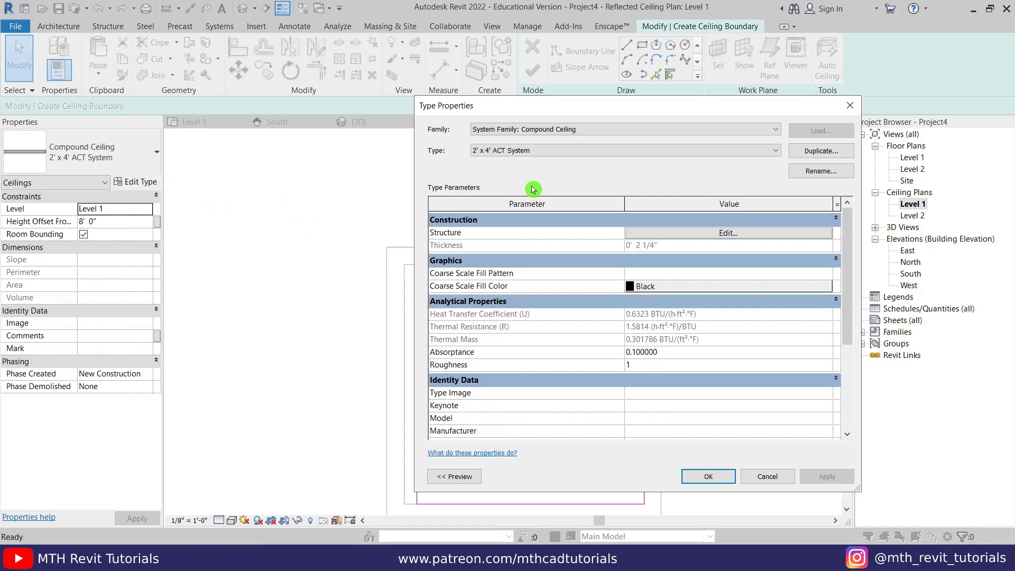
click(793, 152)
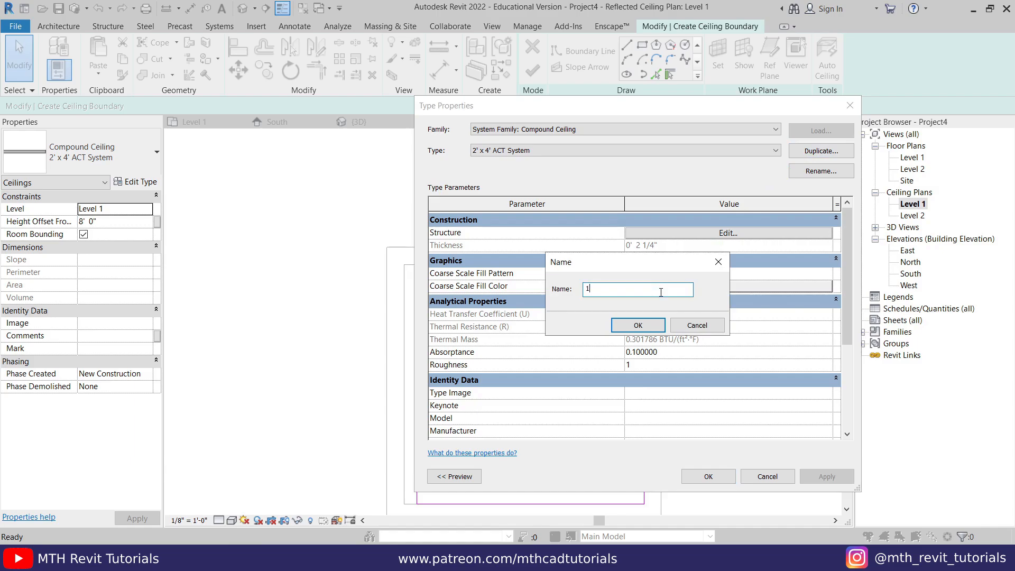
click(636, 325)
click(654, 234)
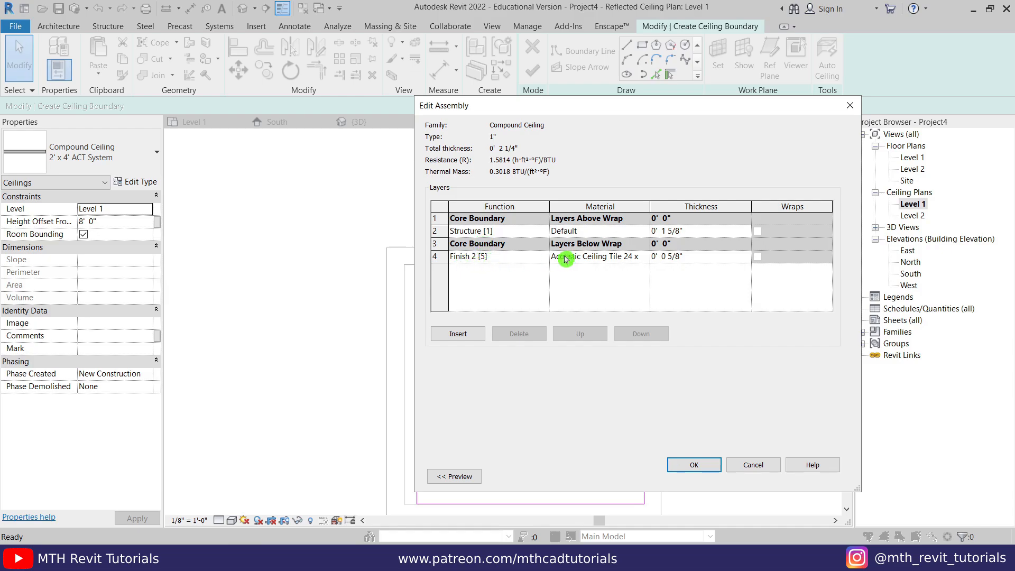
click(520, 259)
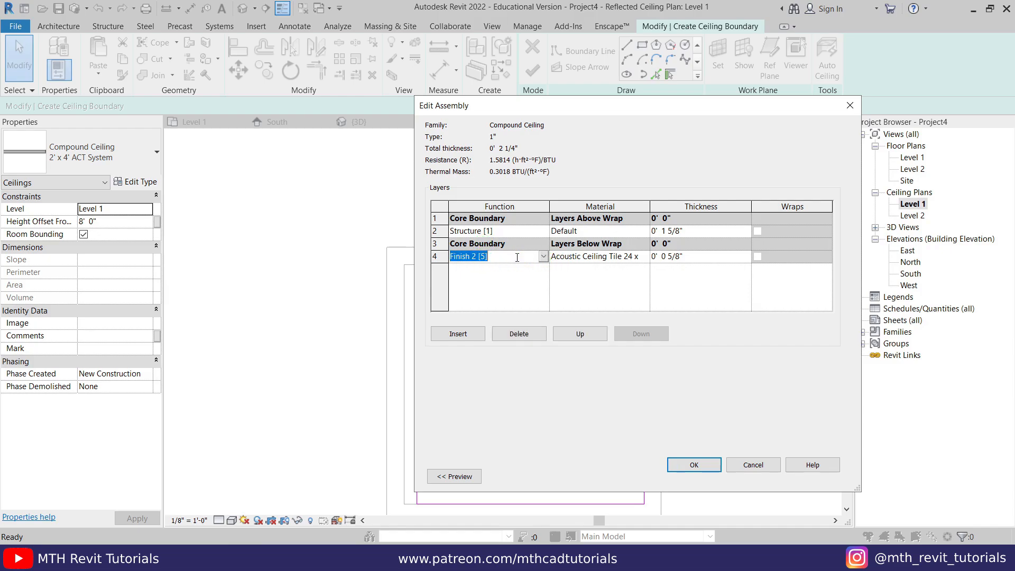
click(519, 334)
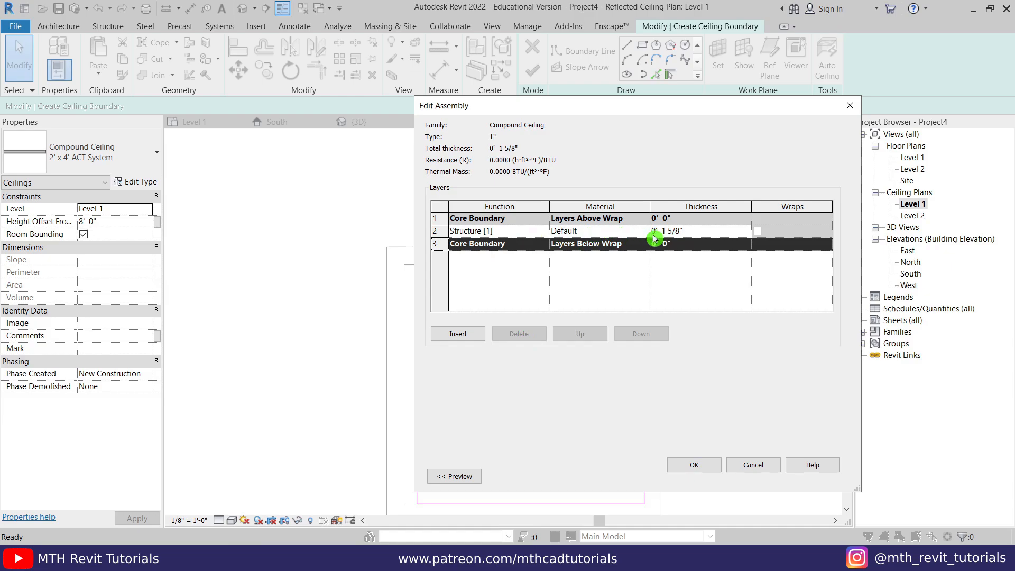
click(682, 233)
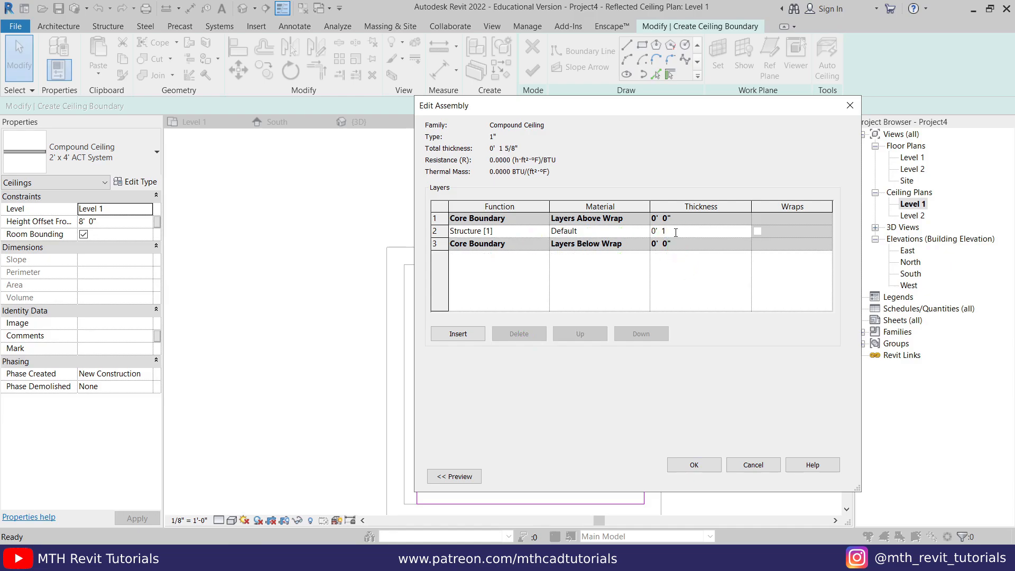
click(703, 464)
click(700, 477)
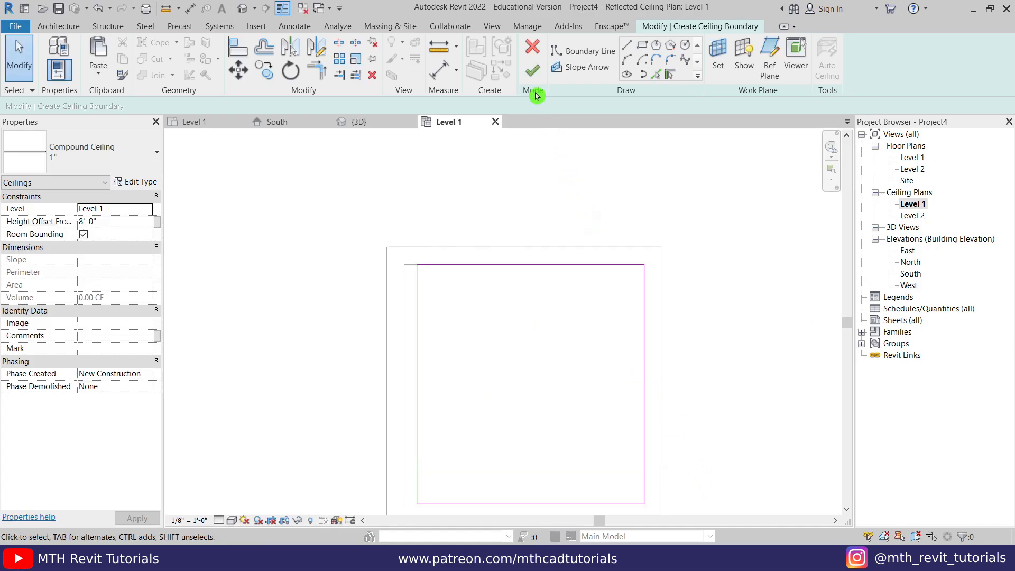
click(532, 78)
- Set the ceiling's Height Offset From Level to 9' 6" in the 3D view
click(389, 121)
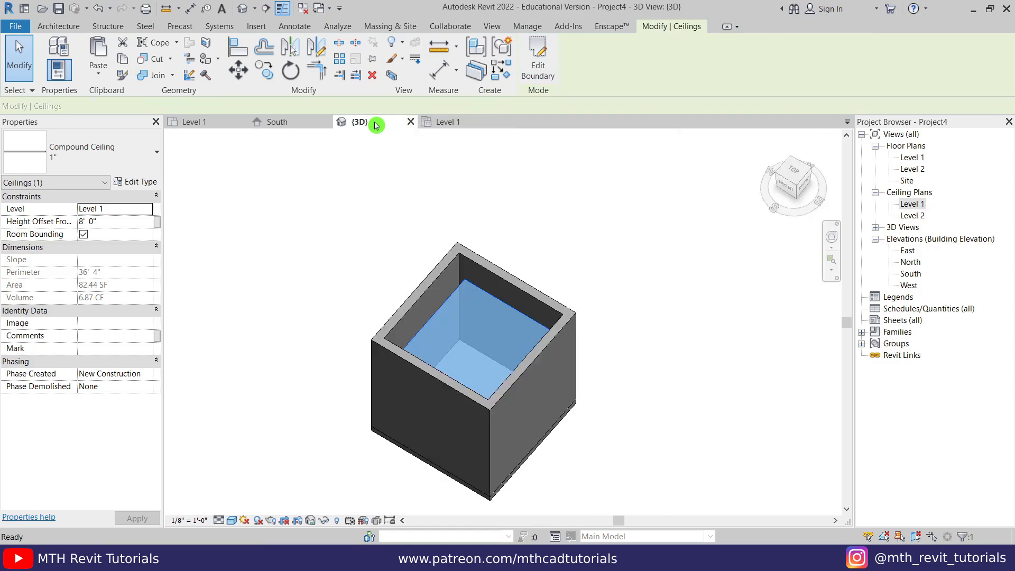
scroll(474, 317, up, 2)
shift+middle_drag(476, 321, 430, 302)
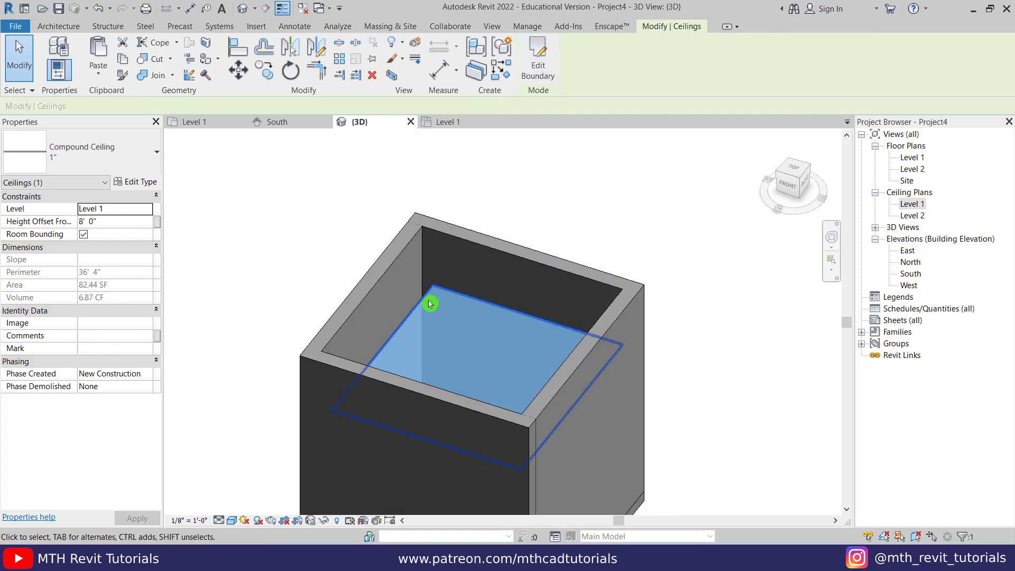
scroll(431, 328, up, 3)
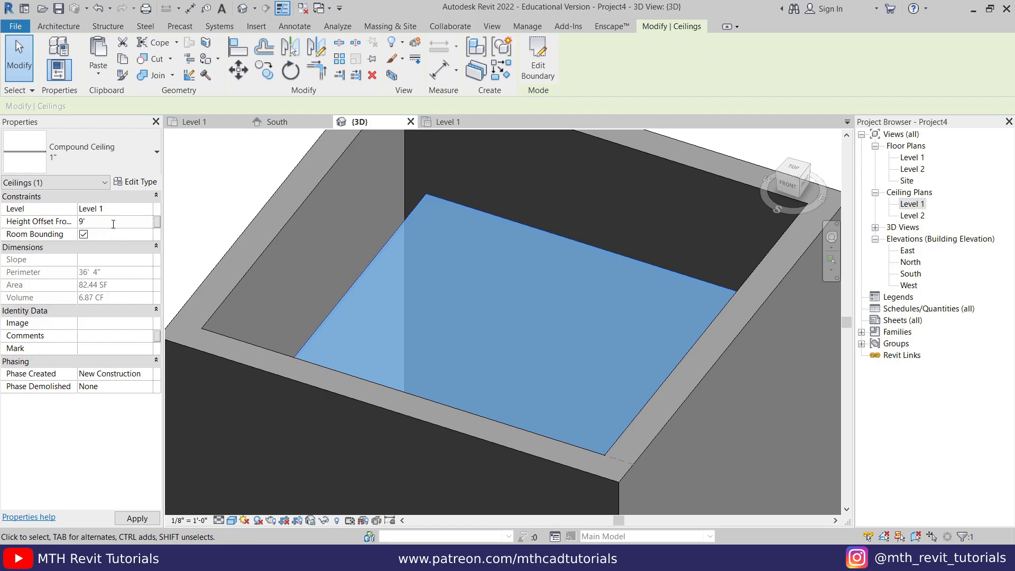
key(m)
key(v)
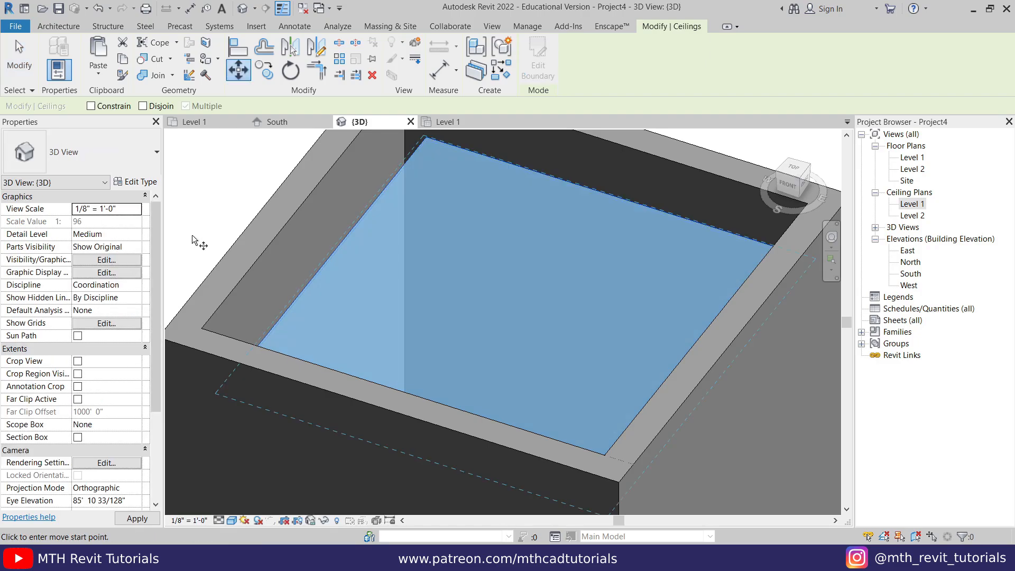
scroll(278, 259, down, 3)
click(247, 195)
key(Escape)
key(Escape)
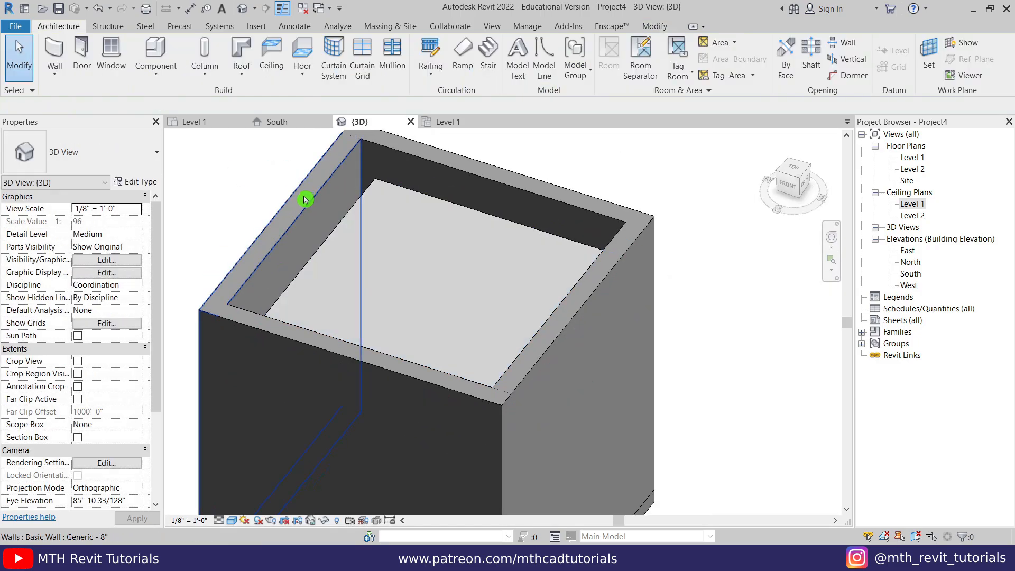
scroll(358, 243, down, 2)
- Hide the ceiling in the 3D view and return to the Level 1 floor plan
shift+middle_drag(360, 243, 378, 330)
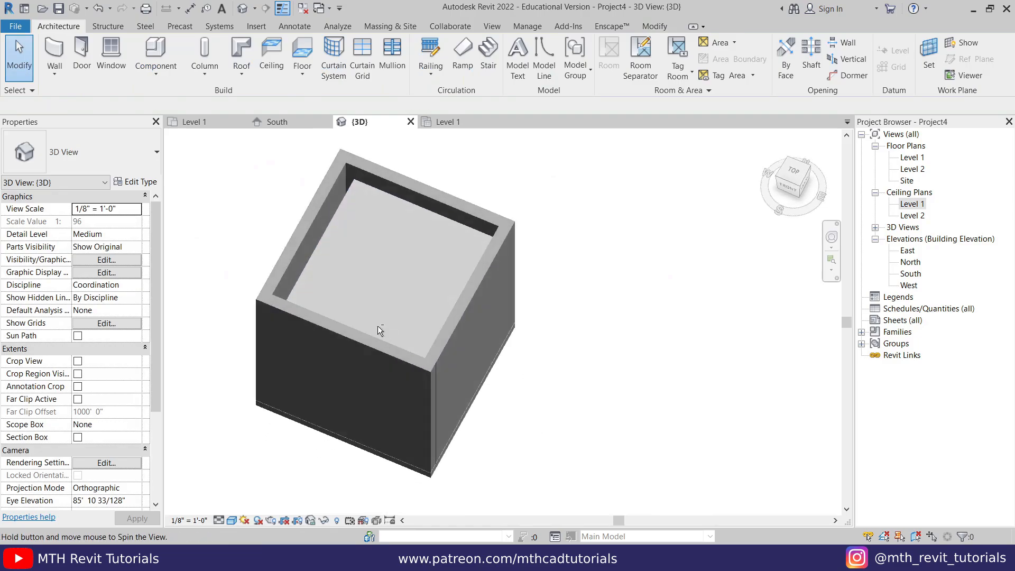
click(353, 201)
right_click(354, 200)
mouse_move(436, 249)
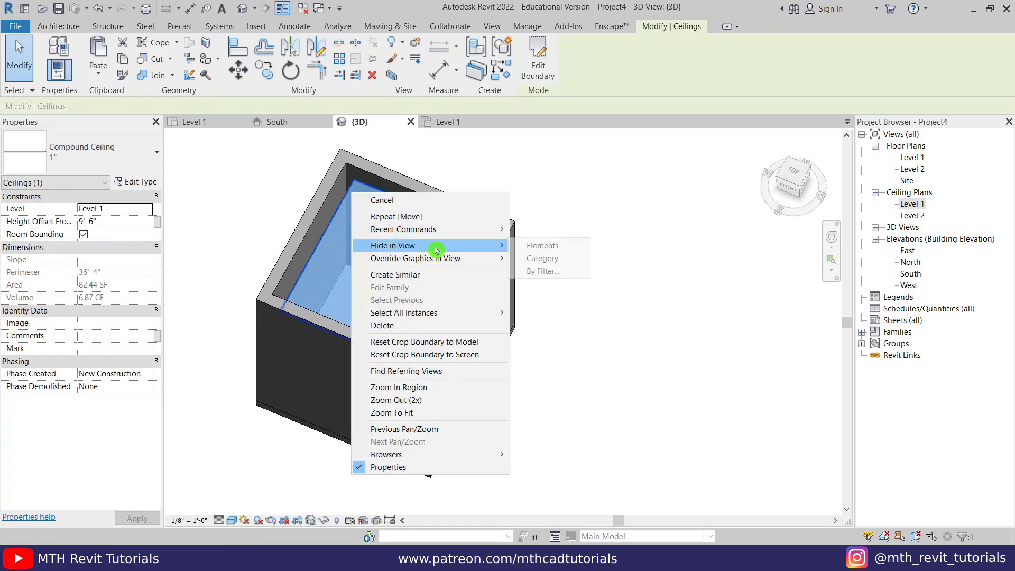
click(534, 245)
mouse_move(356, 345)
shift+middle_down()
mouse_move(355, 374)
mouse_move(349, 339)
shift+middle_up()
click(204, 123)
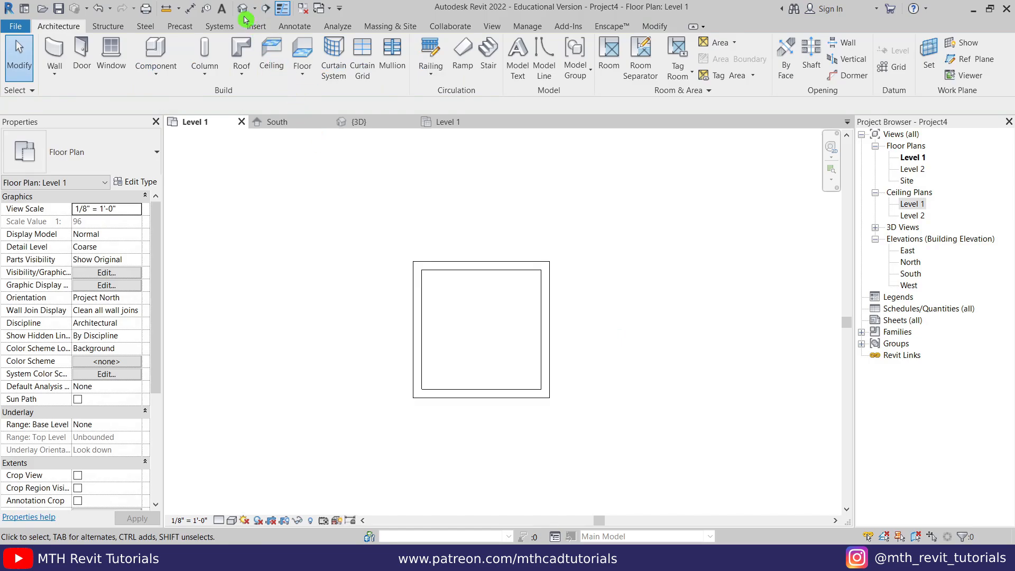
- Place a section line across the room from left to right
click(273, 12)
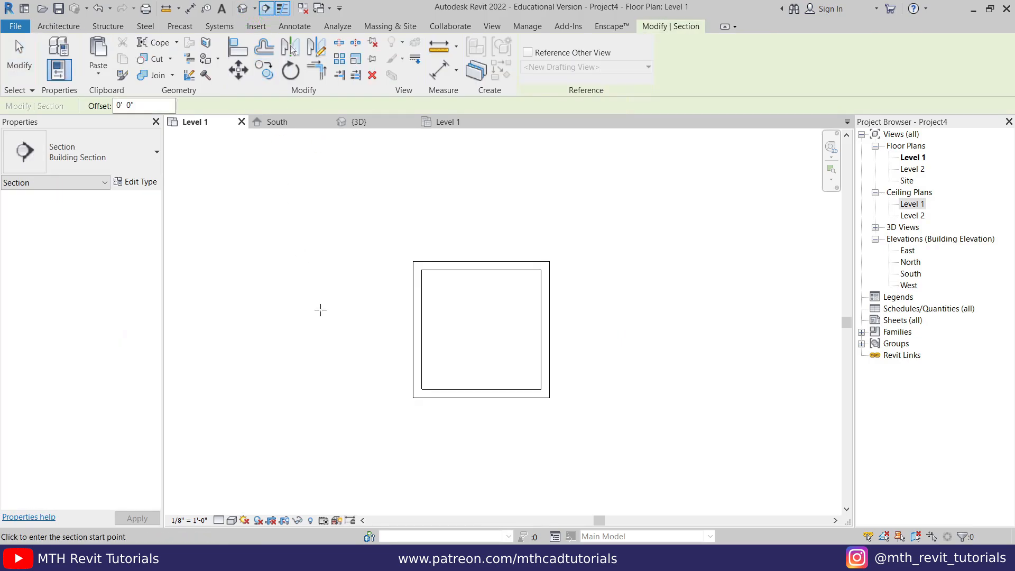
click(331, 322)
click(607, 322)
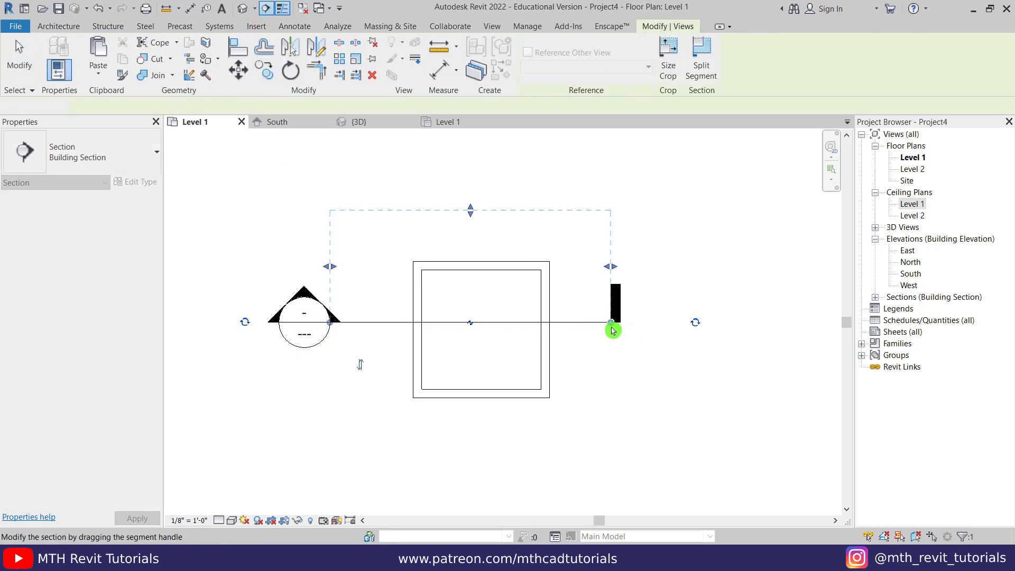
key(Escape)
- Open the Section 1 view and frame the room
double_click(309, 297)
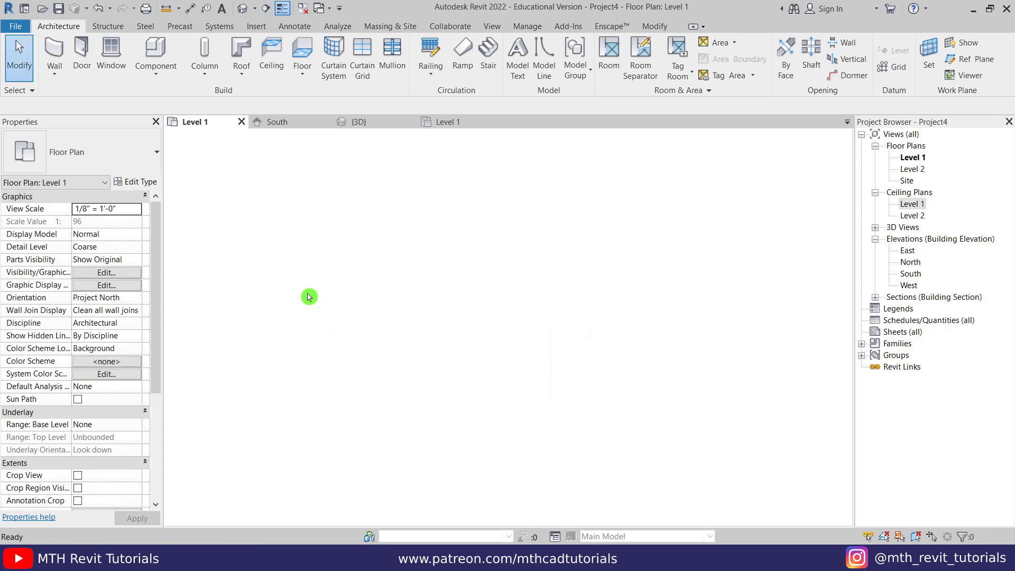
scroll(513, 292, up, 2)
scroll(497, 304, down, 1)
scroll(505, 297, up, 1)
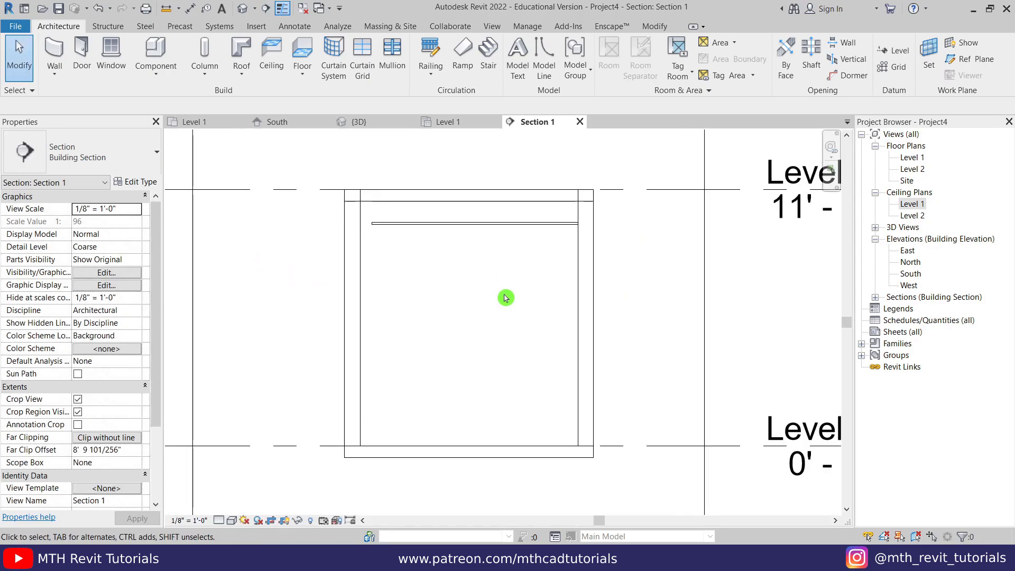
middle_drag(502, 306, 481, 317)
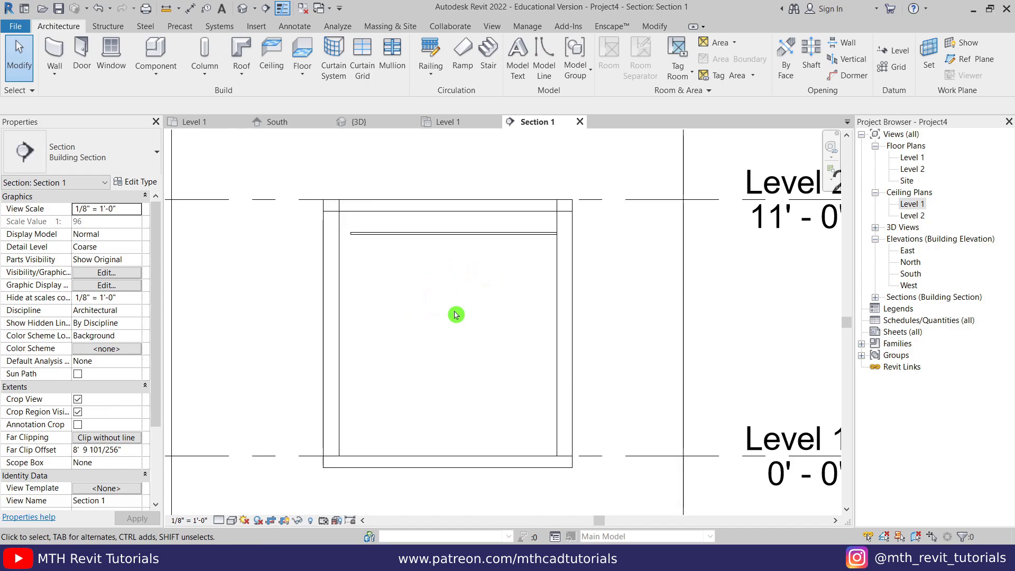
- Create an in-place Generic Models family named Generic Models 1
click(155, 74)
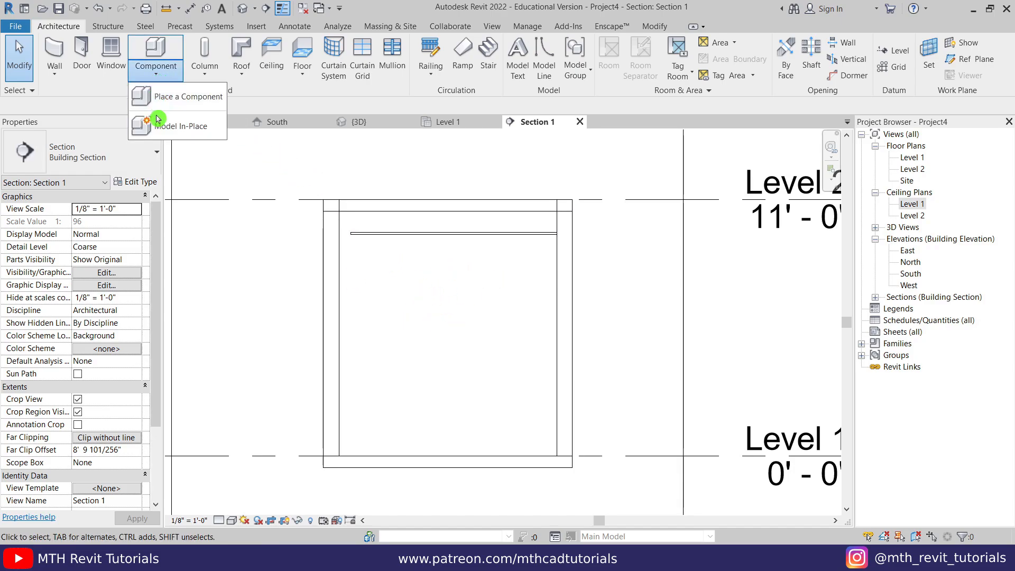
click(159, 127)
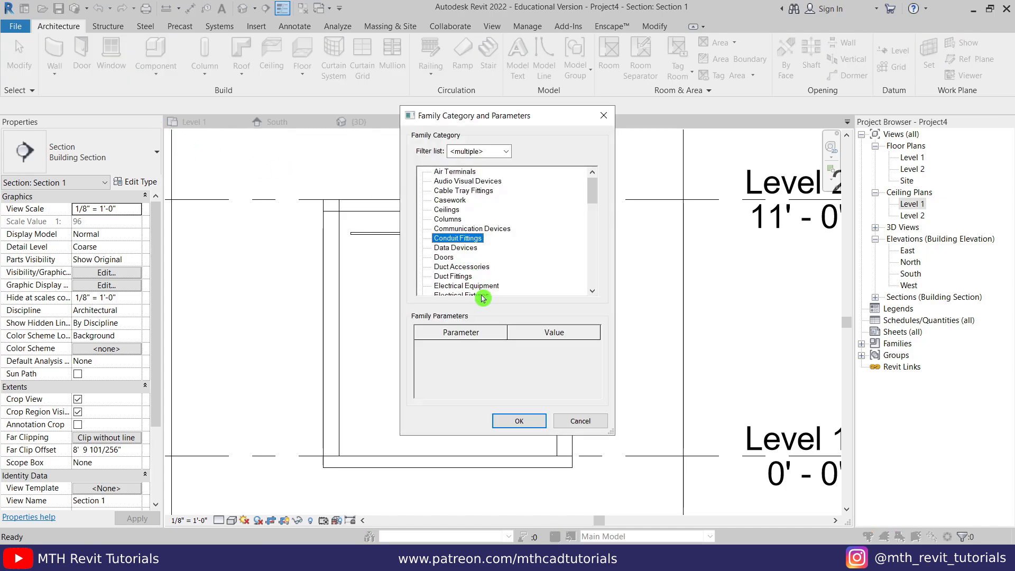
scroll(482, 296, down, 4)
click(451, 277)
key(Up)
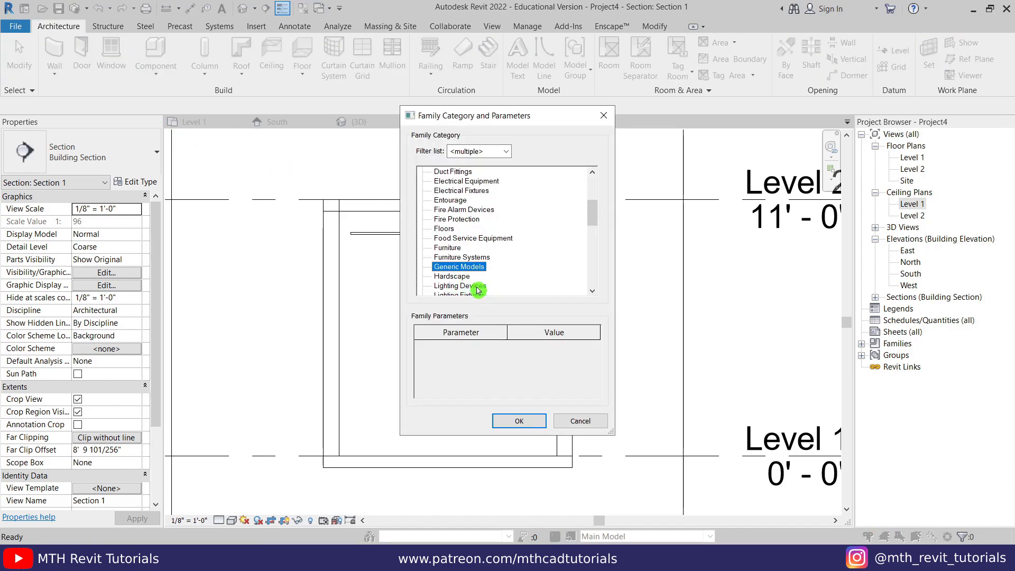
click(515, 423)
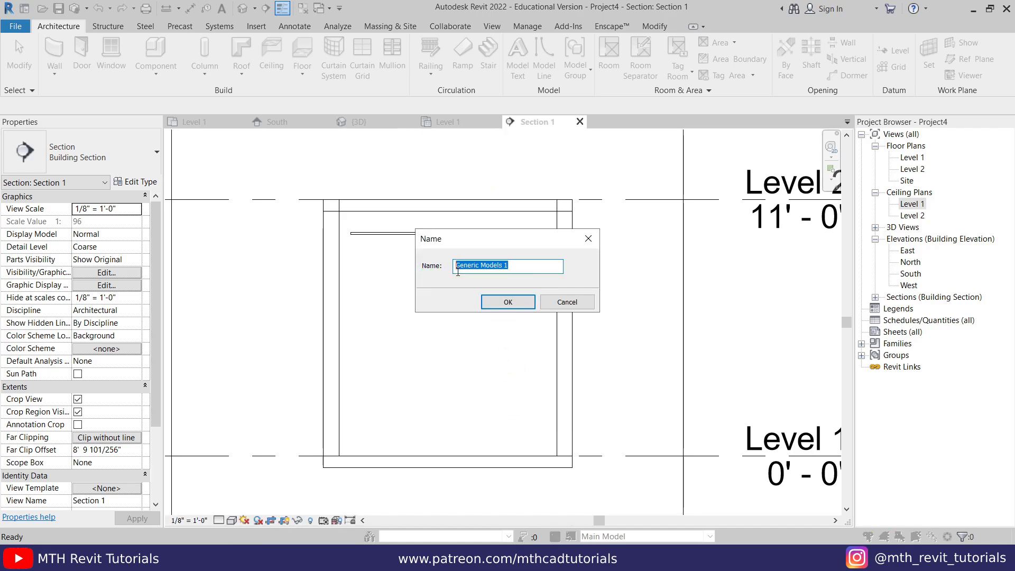
click(508, 302)
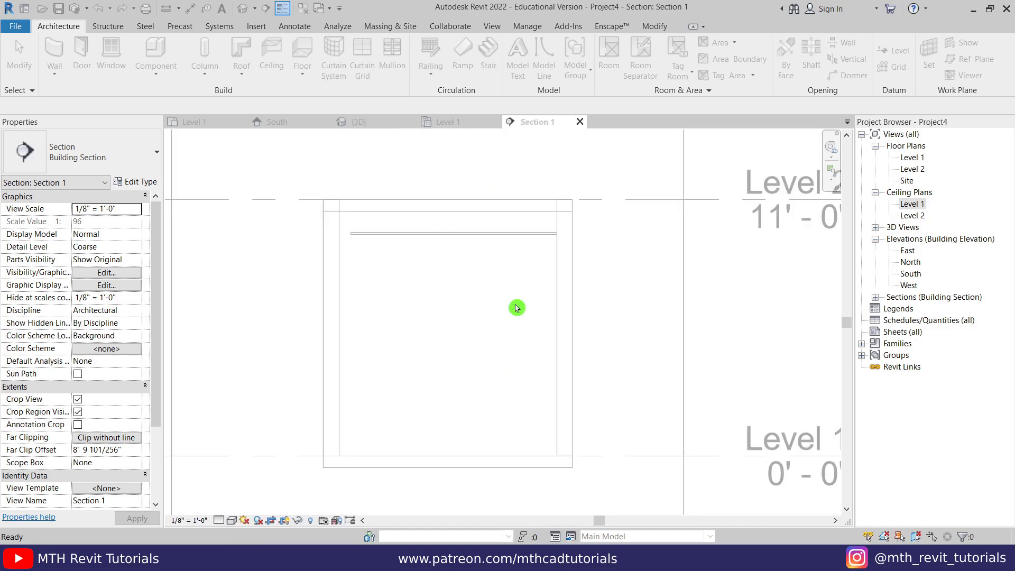
- Start an extrusion on a picked work plane, cycling from the floor to the wall face
click(113, 53)
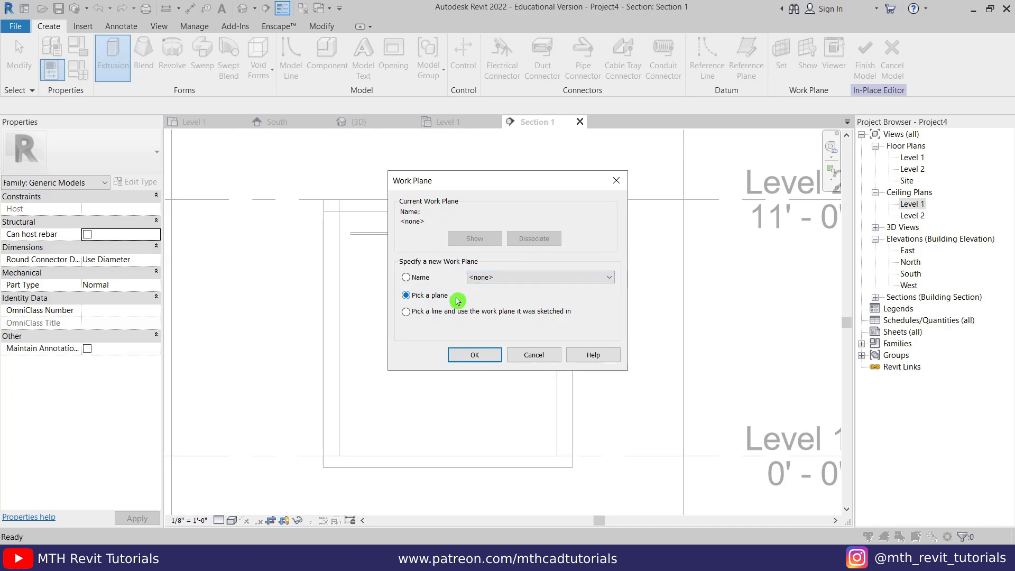
click(468, 356)
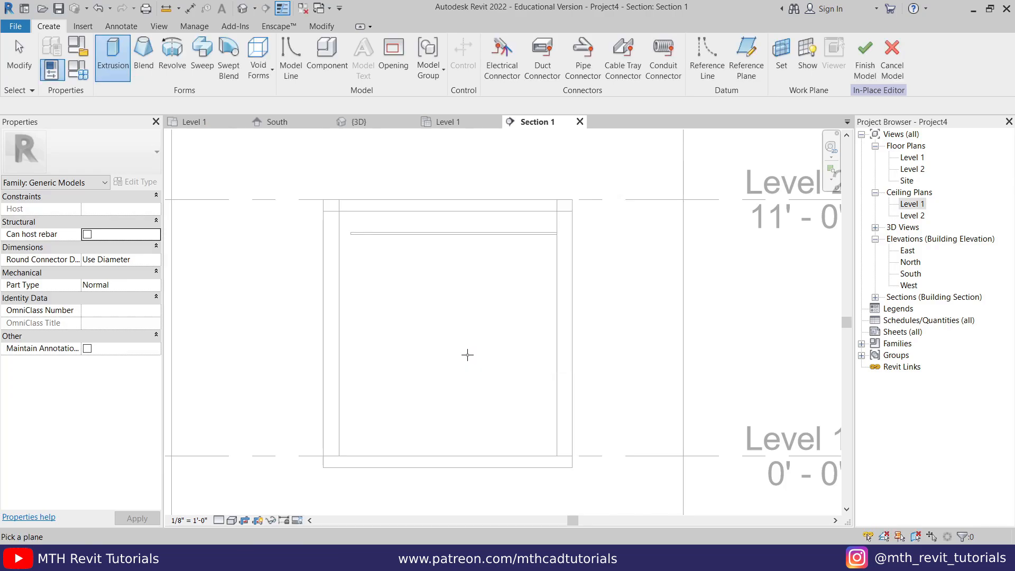
key(Tab)
- On the wall face sketch plane, draw a rectangle for the cabinet outline
click(439, 199)
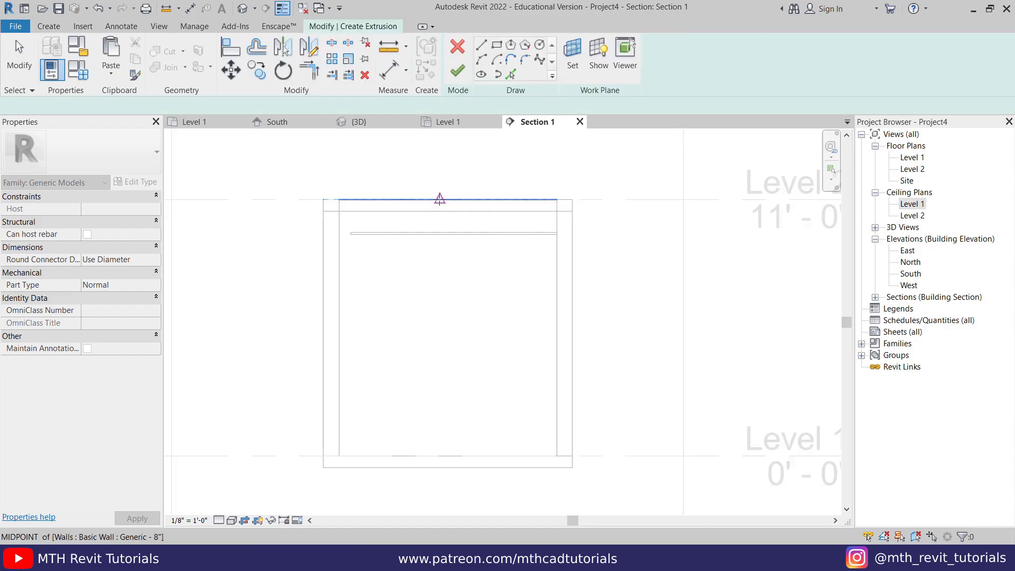
scroll(496, 356, up, 2)
middle_drag(496, 355, 476, 361)
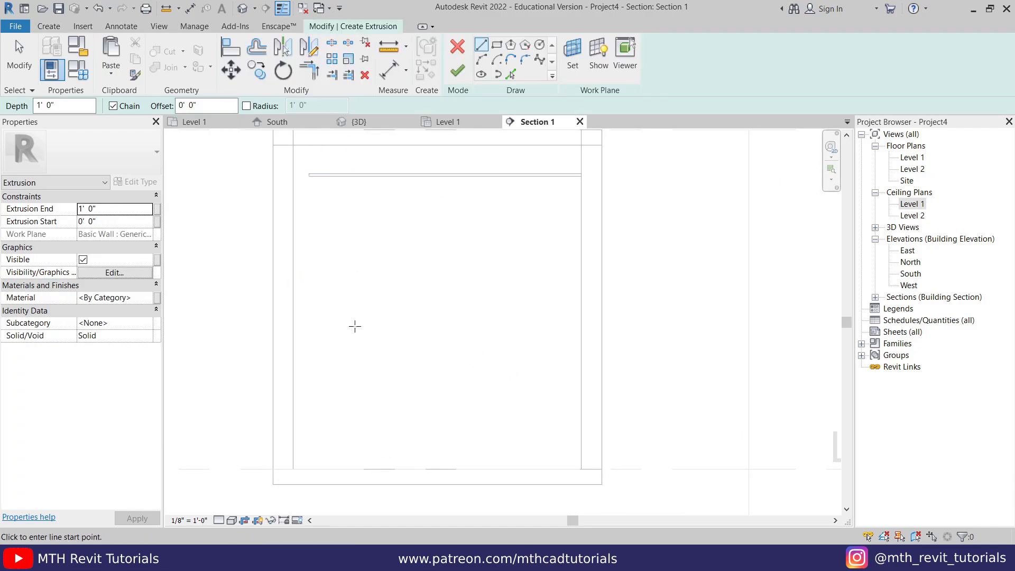
click(496, 48)
click(293, 180)
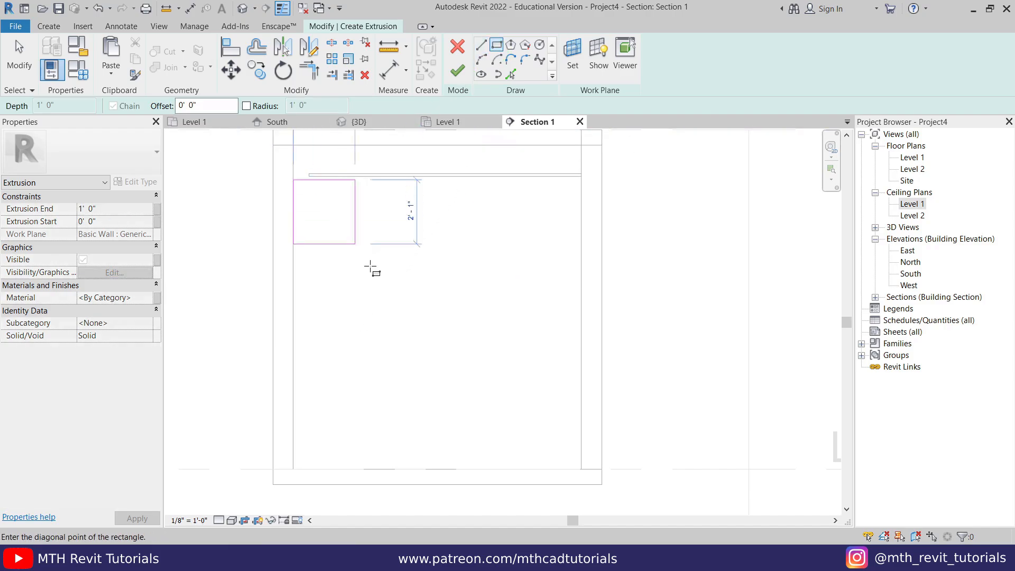
click(394, 463)
right_click(389, 320)
click(469, 321)
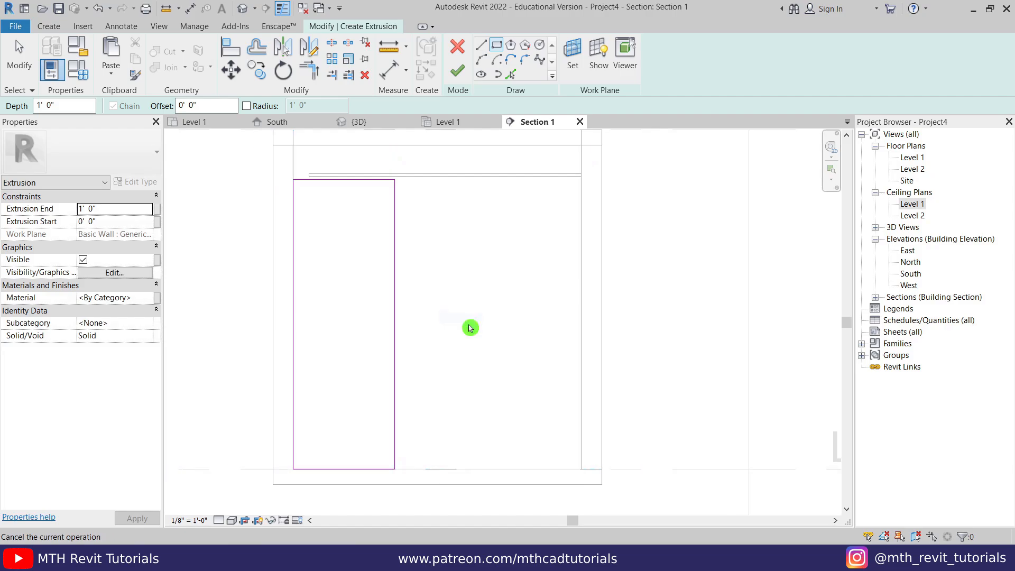
- Move the rectangle's top edge up to the ceiling's underside and set its width to 4'
scroll(349, 222, up, 2)
click(345, 224)
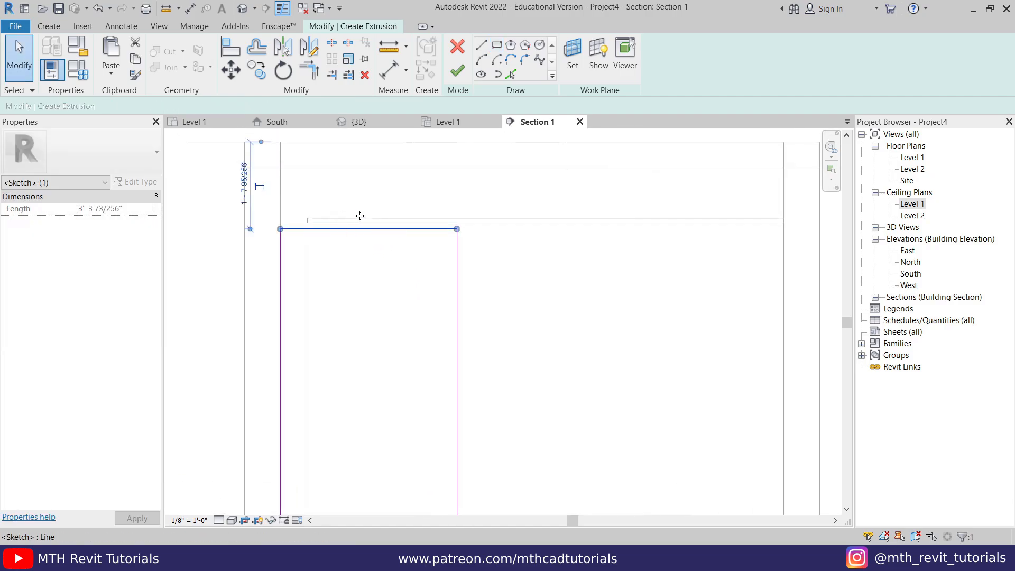
drag(359, 215, 368, 224)
click(472, 238)
scroll(472, 234, down, 2)
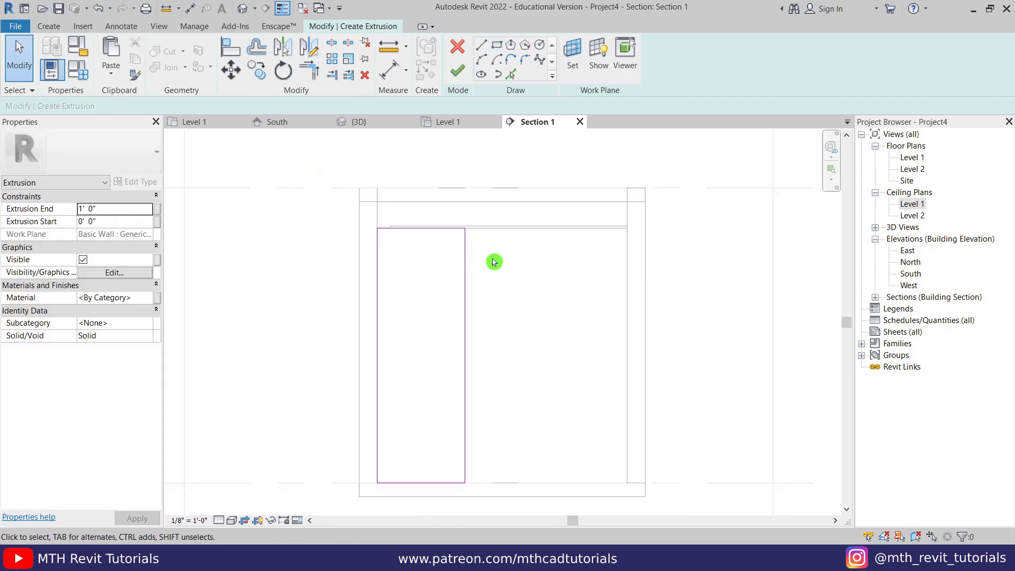
click(462, 329)
click(415, 189)
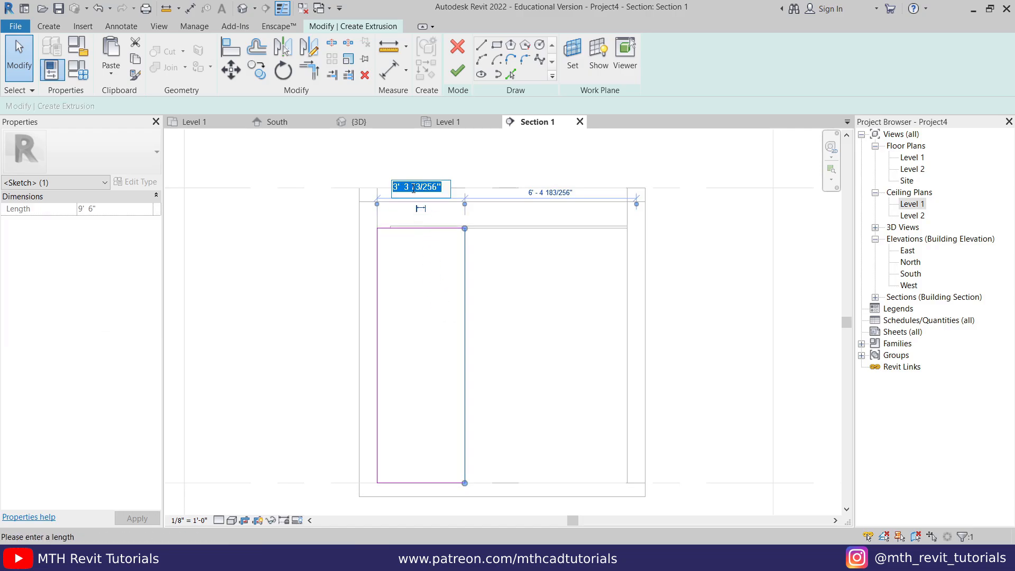
text(4')
key(Return)
click(543, 253)
middle_drag(542, 288, 529, 266)
- Draw a vertical line from the top edge's midpoint down to the bottom edge
click(480, 49)
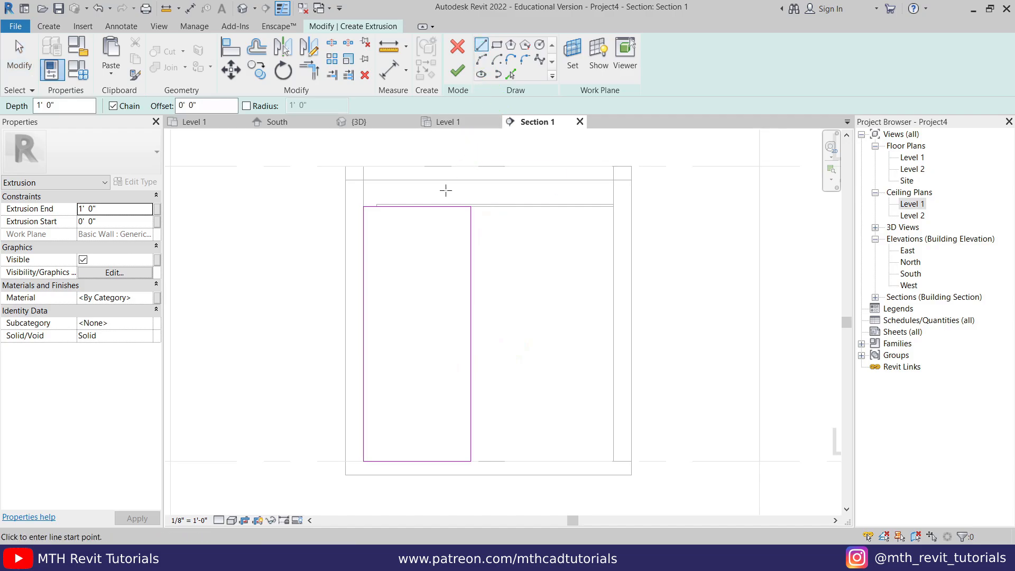
click(417, 205)
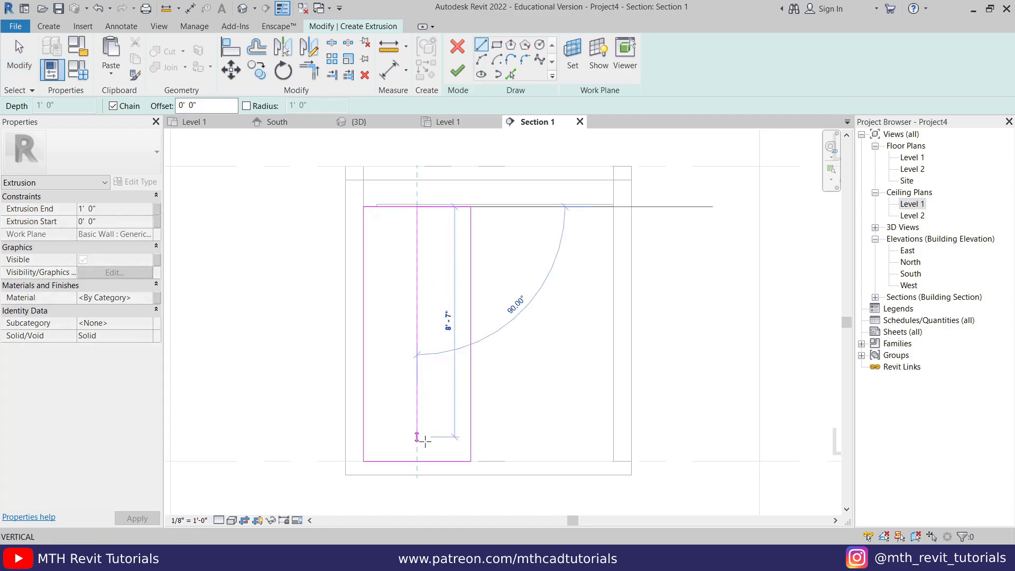
click(417, 461)
key(Escape)
right_click(440, 293)
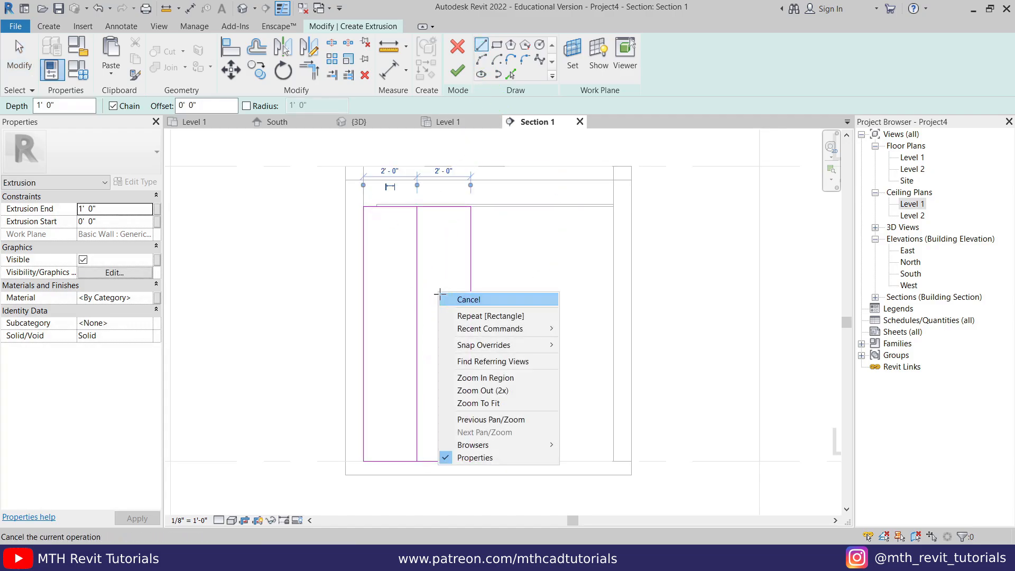
click(457, 299)
- Add Pick Lines offsets: a horizontal line 2'6" above the bottom edge and another 3' above it
scroll(474, 336, up, 2)
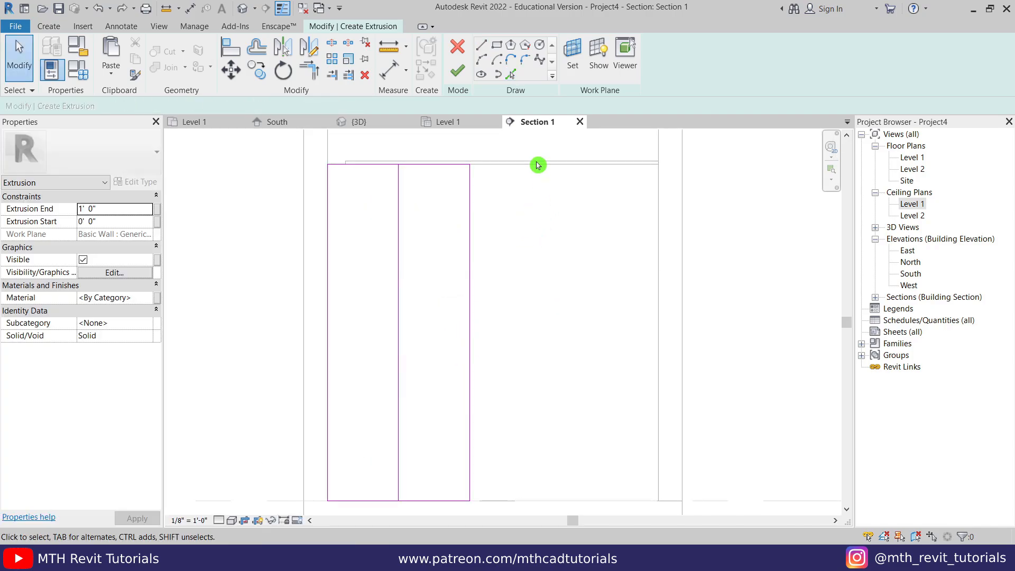
click(511, 75)
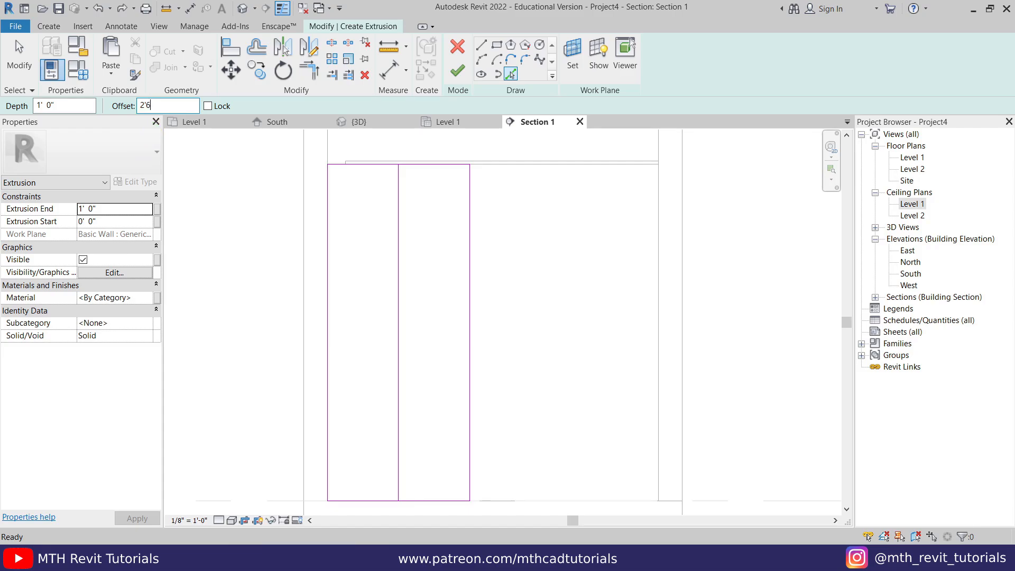
click(497, 499)
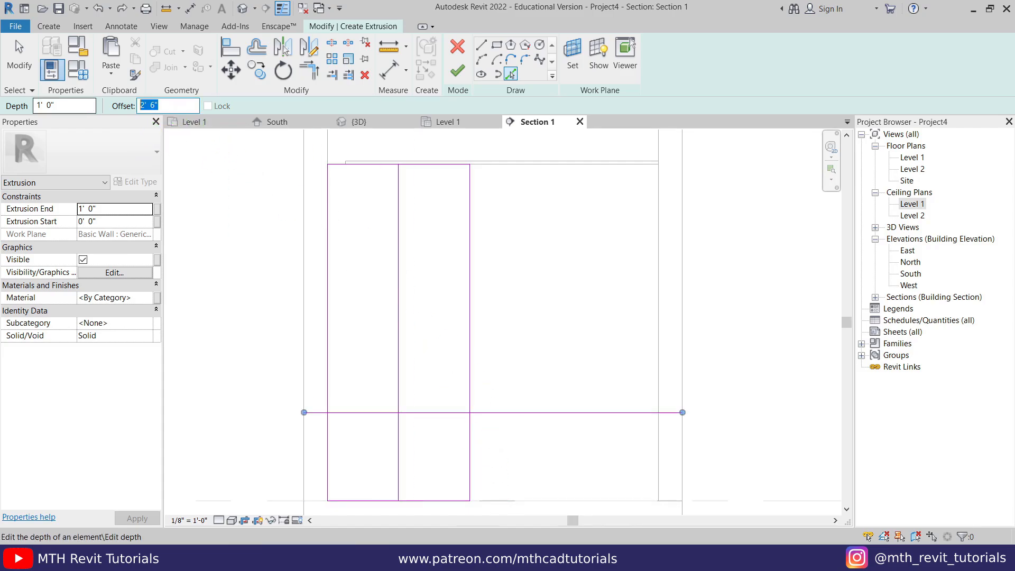
text(3)
key(Return)
click(508, 412)
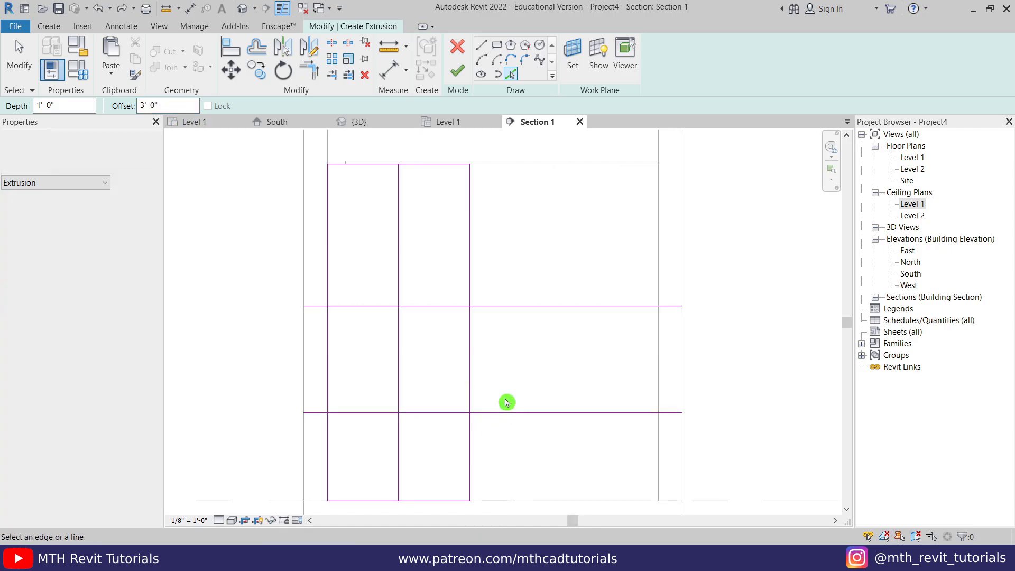
key(Escape)
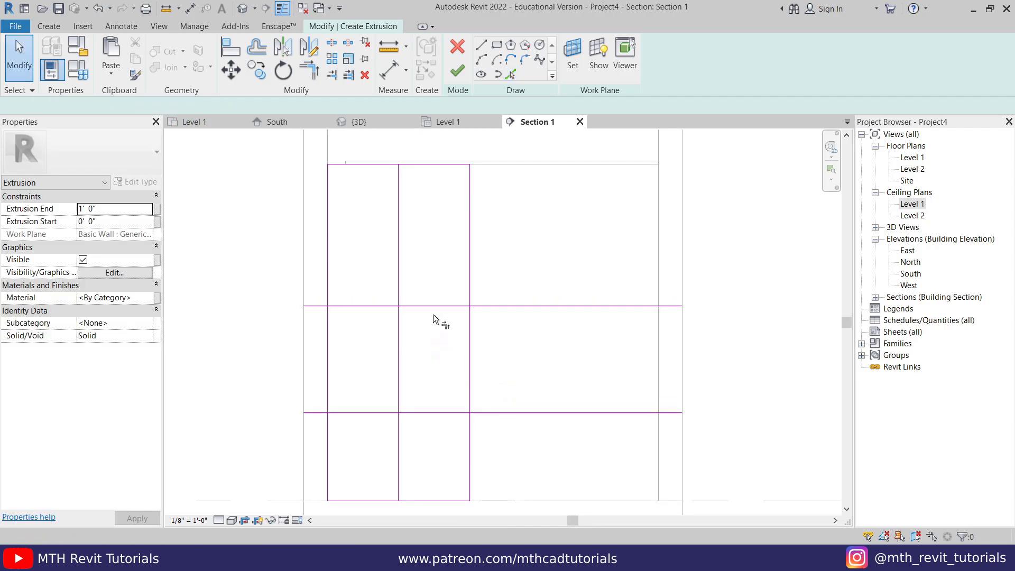
- Trim the upper horizontal, middle vertical and lower horizontal lines into a corner with Trim/Extend
key(t)
key(r)
click(420, 306)
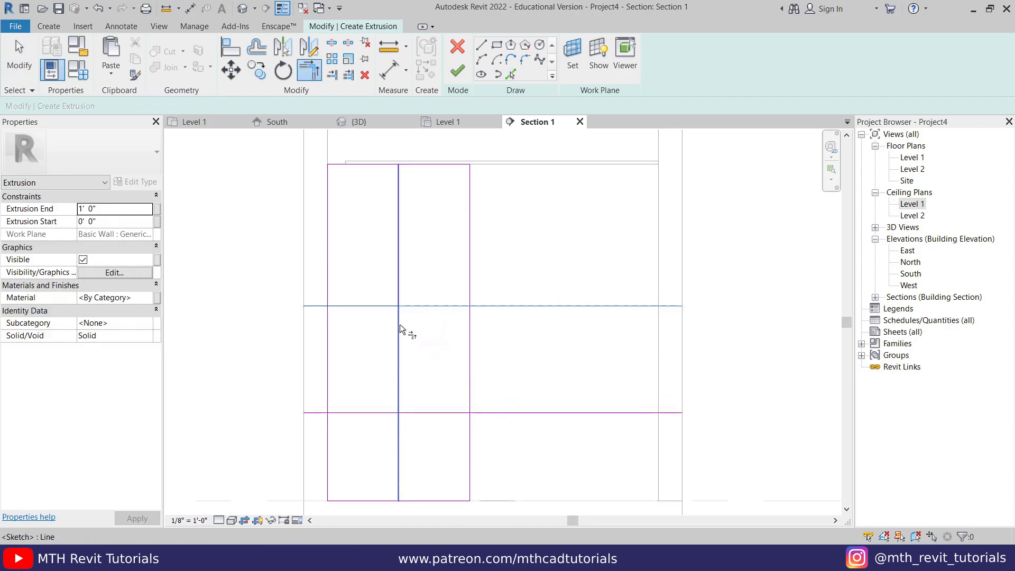
click(423, 413)
key(Escape)
key(Escape)
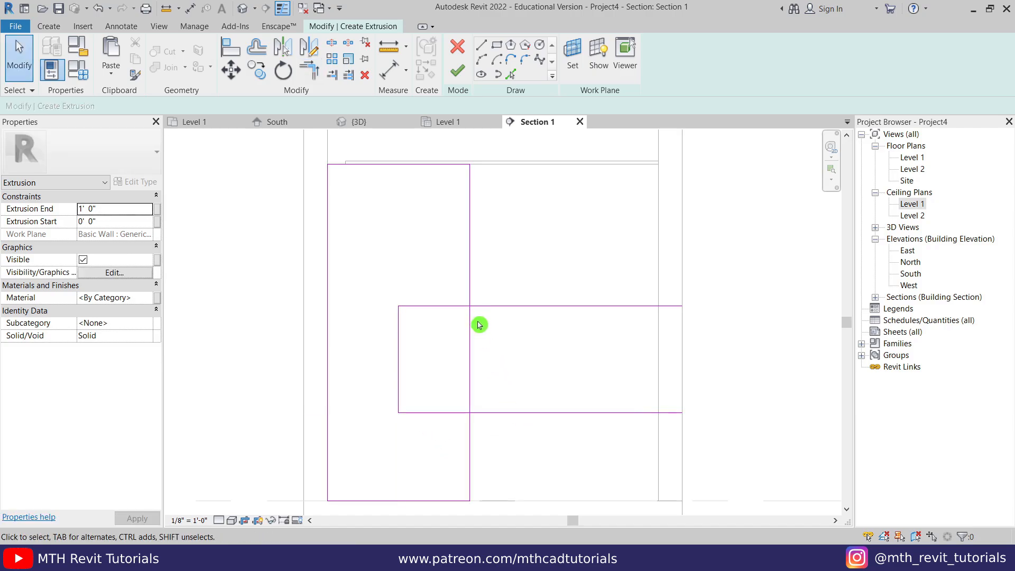
- Split the right vertical line and trim its segments into corners to close the notched outline
key(l)
click(470, 341)
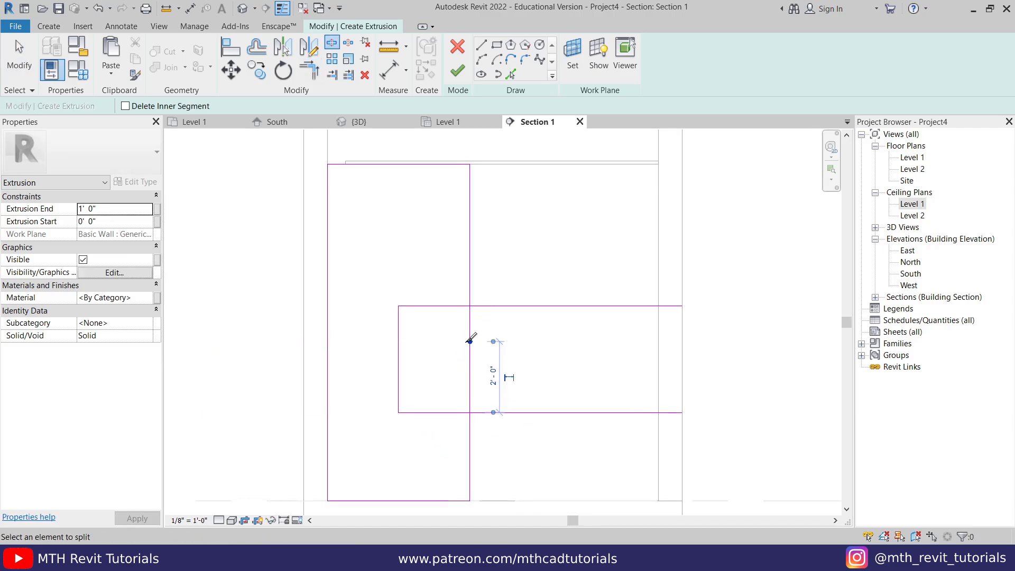
key(Escape)
key(Escape)
key(t)
key(r)
click(446, 306)
click(469, 290)
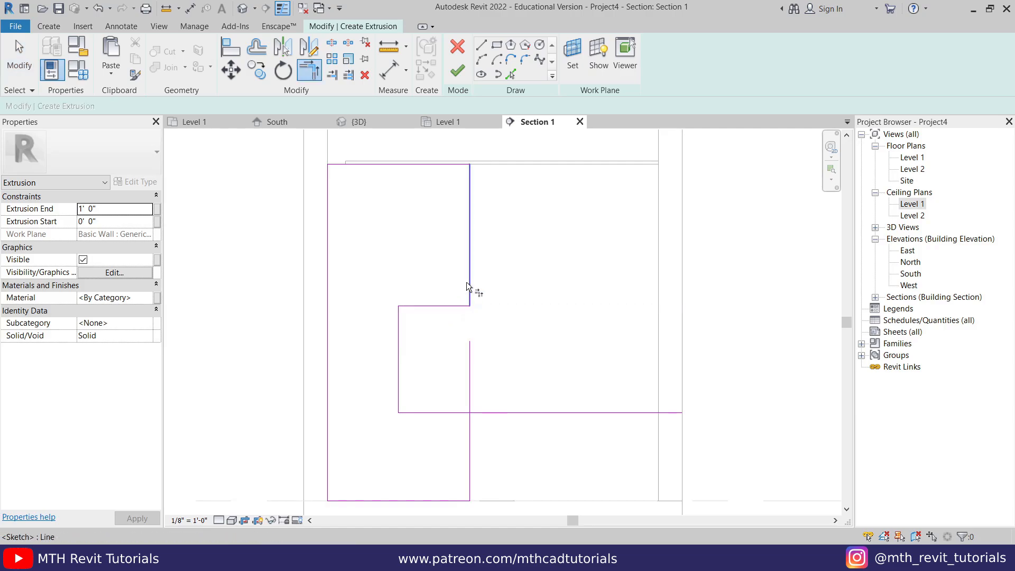
click(463, 413)
click(470, 426)
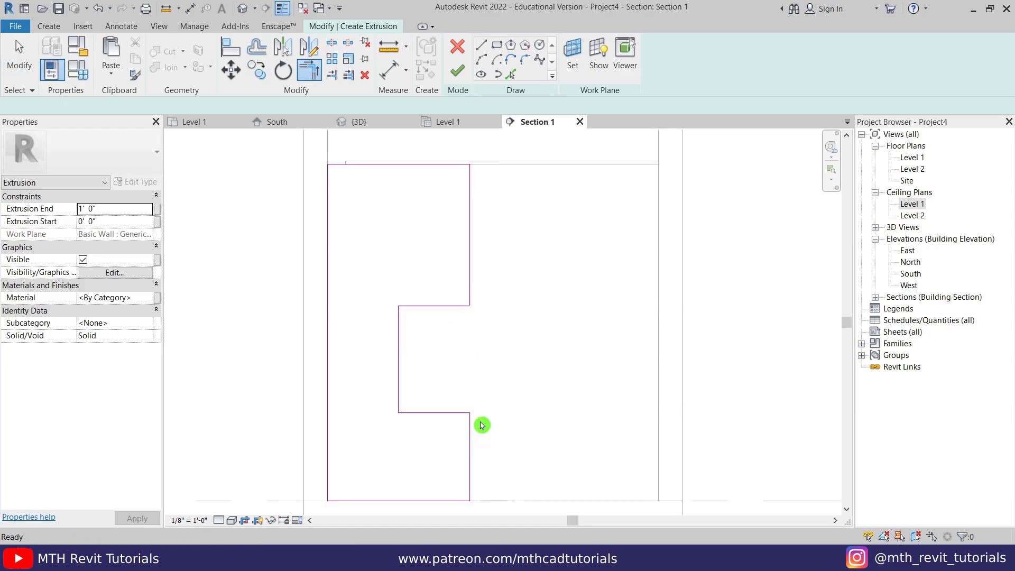
key(Escape)
key(Escape)
middle_drag(489, 296, 499, 298)
click(482, 241)
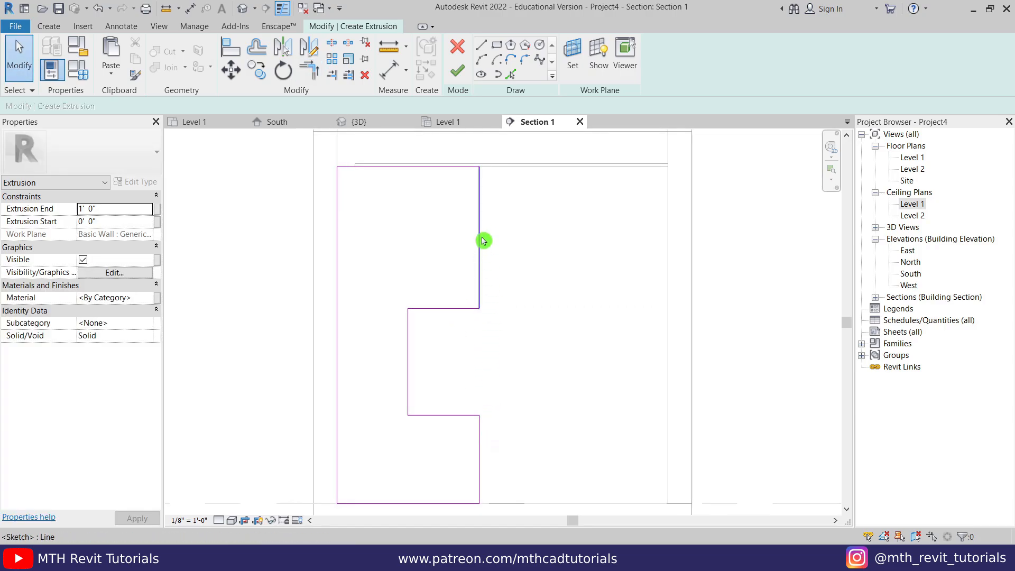
- Finish the notched sketch as a 1' 0" extrusion, inspect it in {3D}, and select its Depth
click(465, 76)
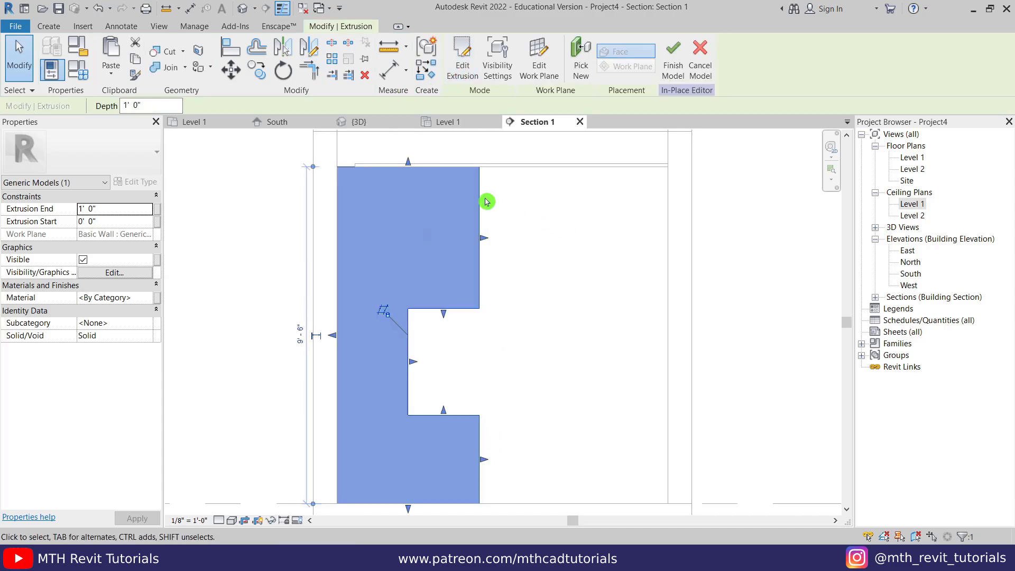
click(361, 122)
middle_drag(444, 263, 500, 310)
click(502, 347)
shift+middle_drag(500, 310, 480, 365)
scroll(489, 253, up, 1)
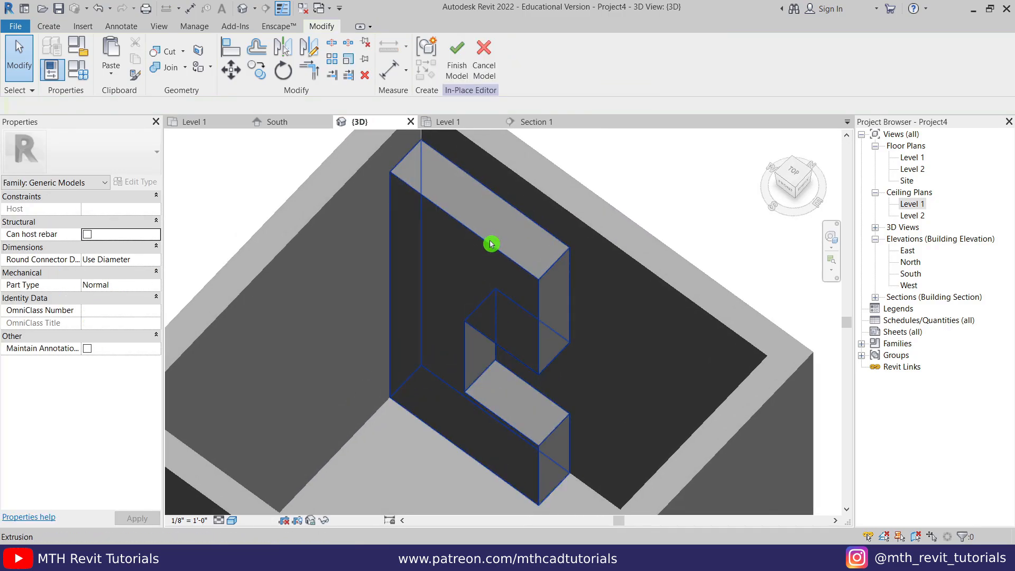
click(491, 244)
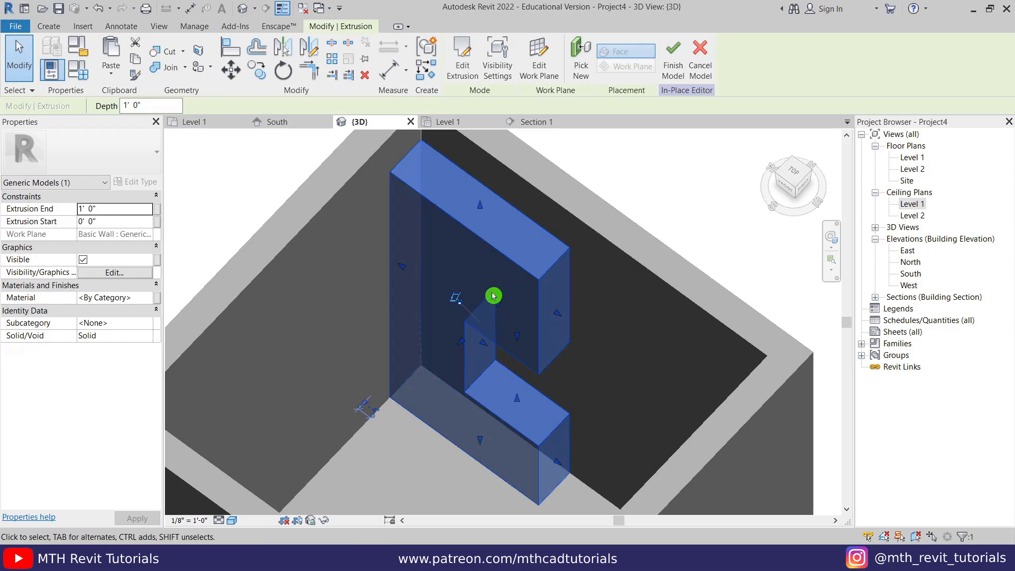
click(162, 105)
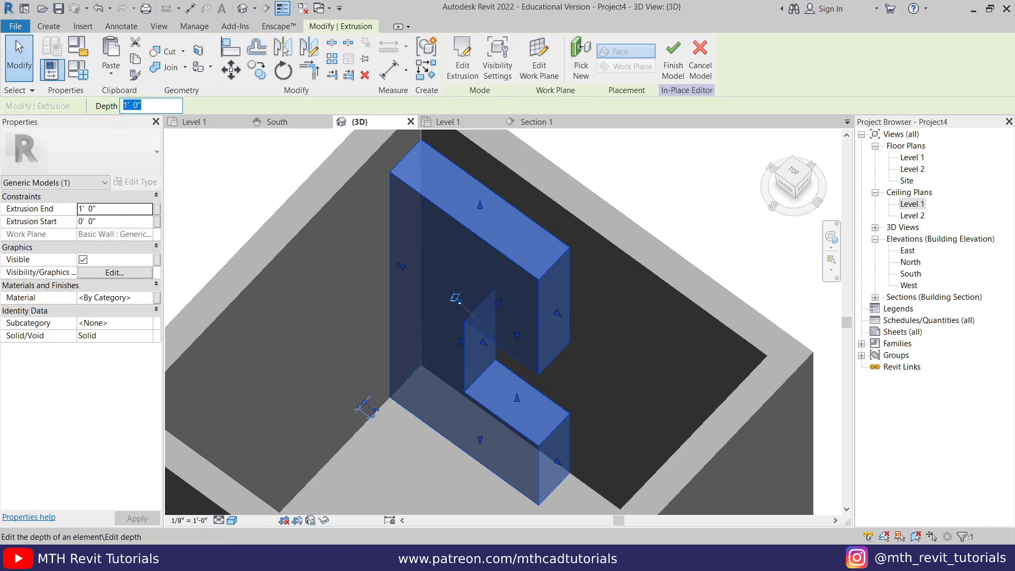
- Change the lower extrusion's depth to 2' 0", check it in 3D, then show Section 1
text(2)
key(Return)
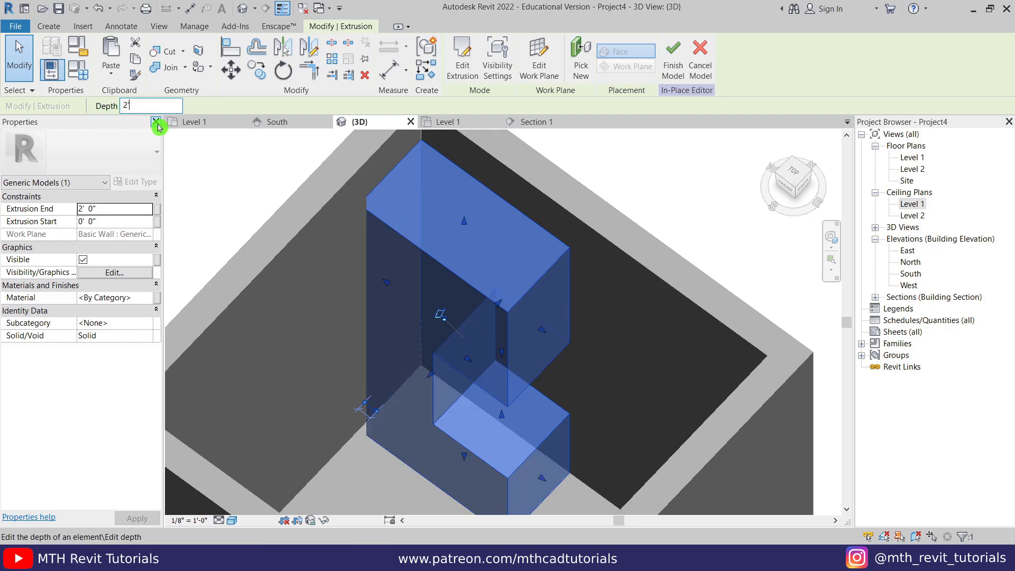
click(258, 191)
scroll(409, 317, down, 1)
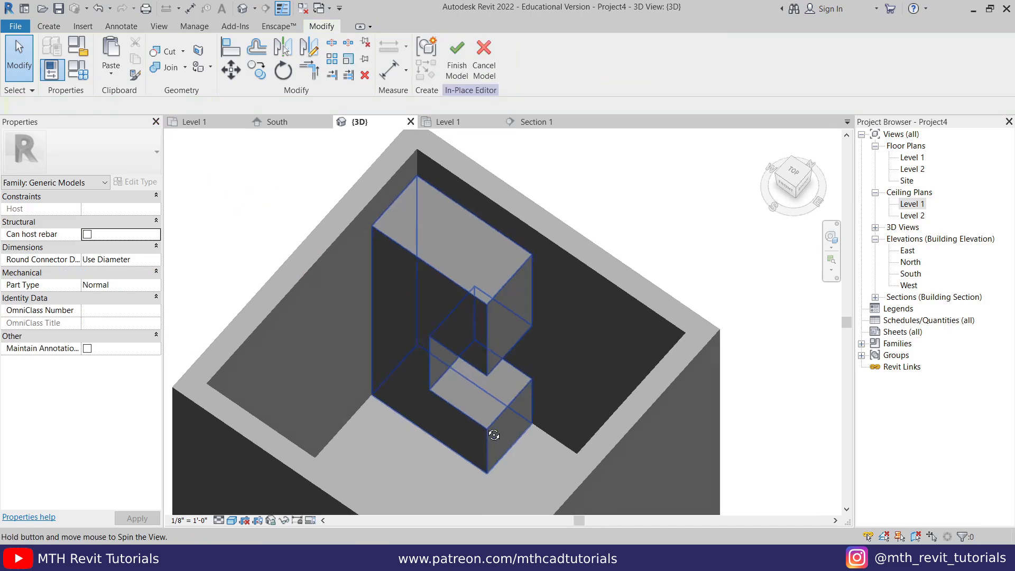
shift+middle_drag(494, 435, 527, 515)
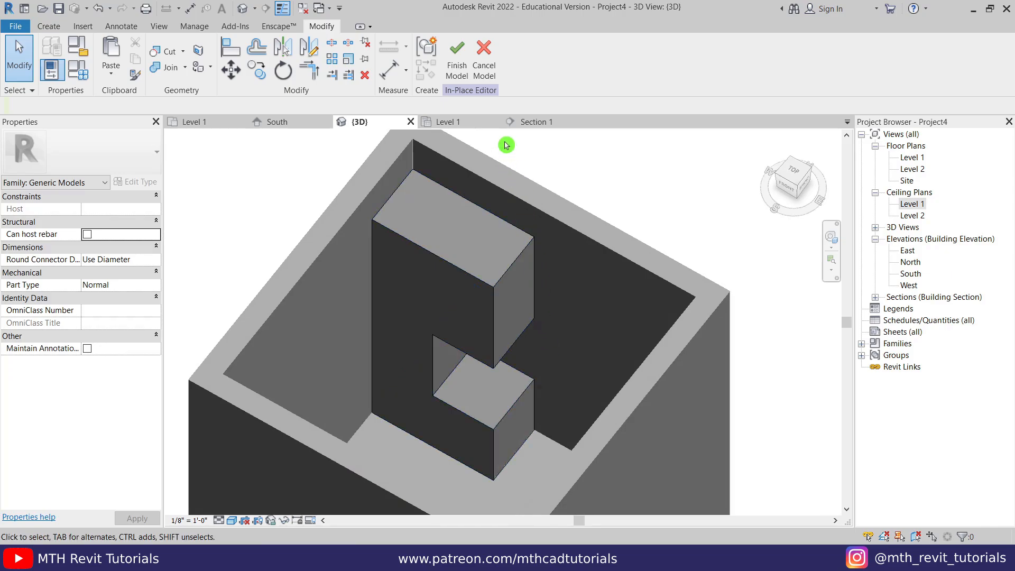
click(535, 124)
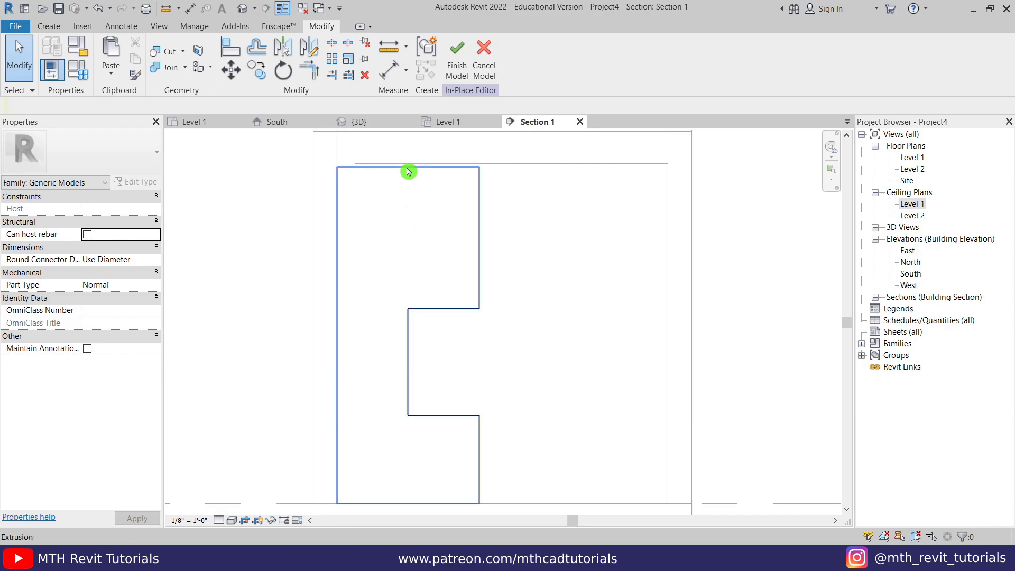
- Start a Void Extrusion with the cabinet's extrusion face as the work plane
click(49, 27)
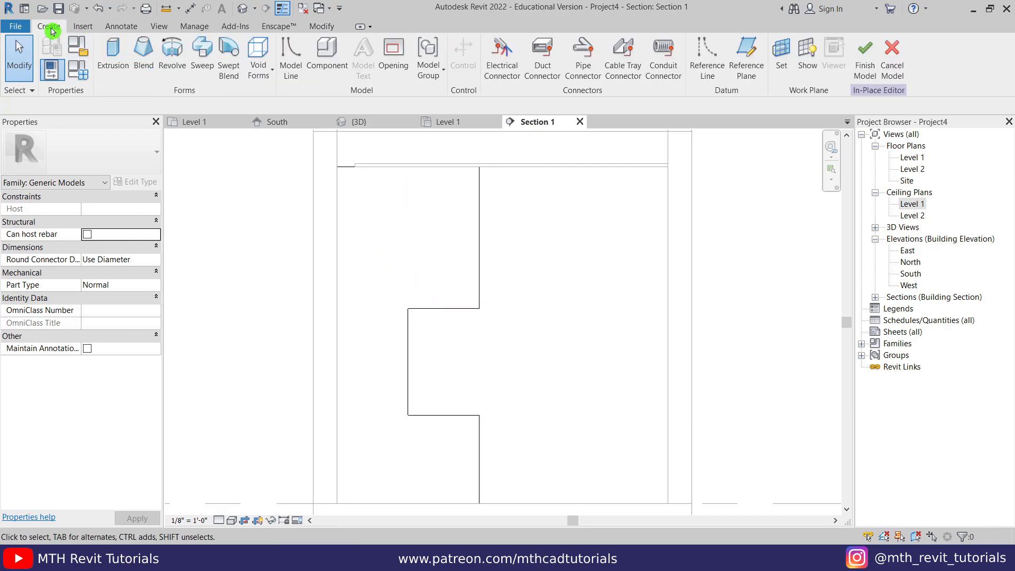
click(254, 76)
click(309, 106)
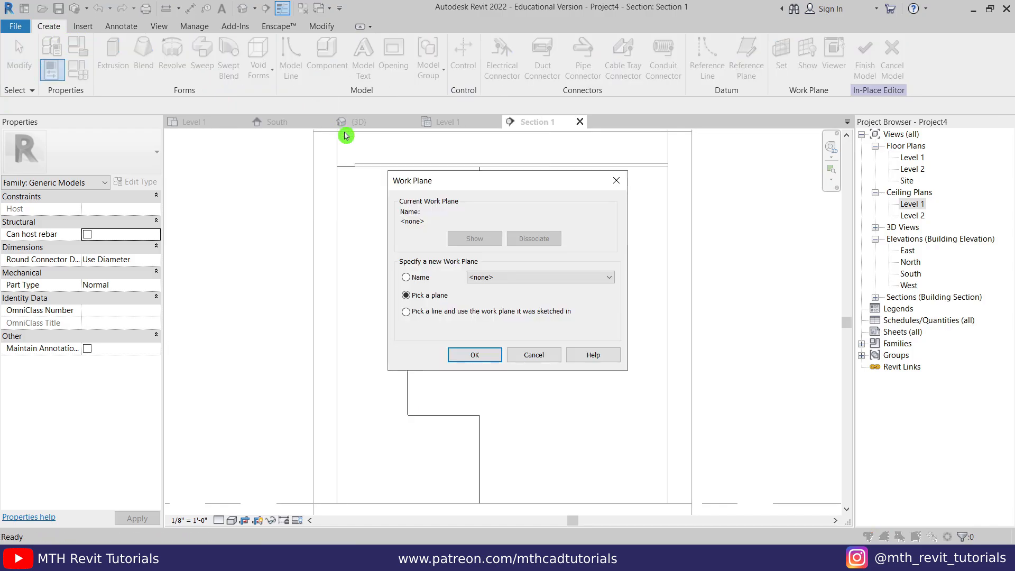
click(467, 353)
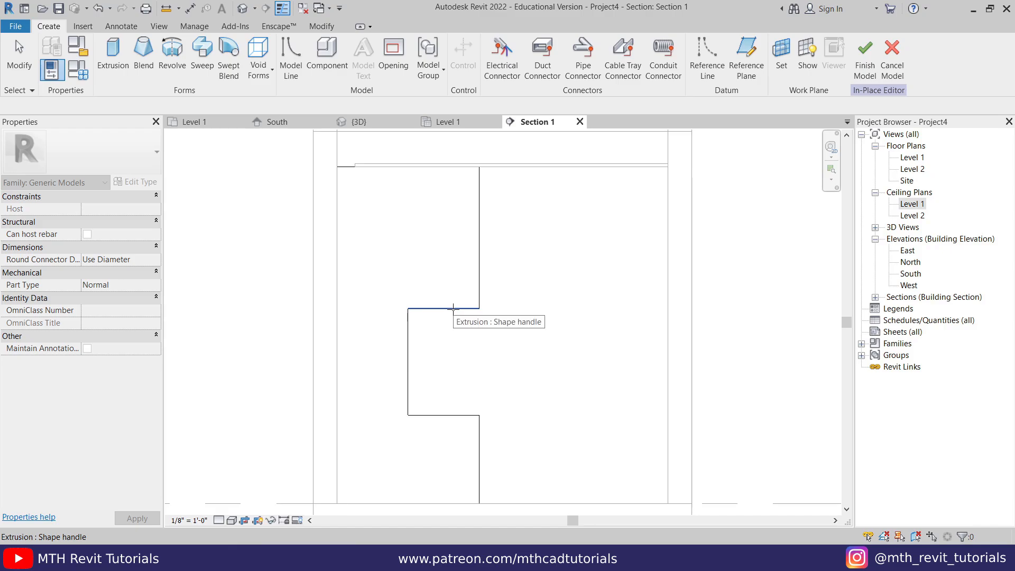
click(453, 308)
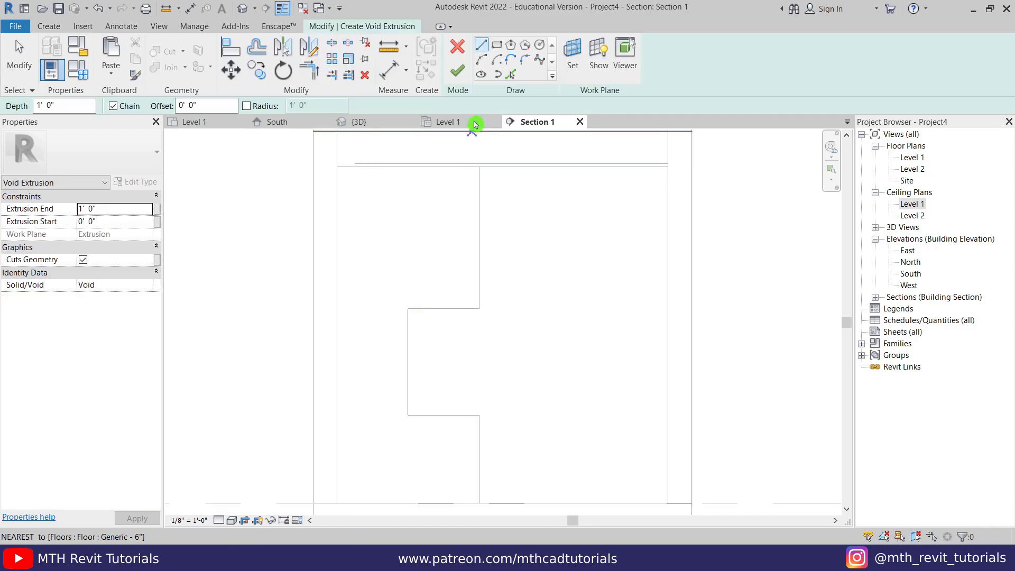
- Trace the front recess edge as an offset sketch line with Pick Lines
click(496, 50)
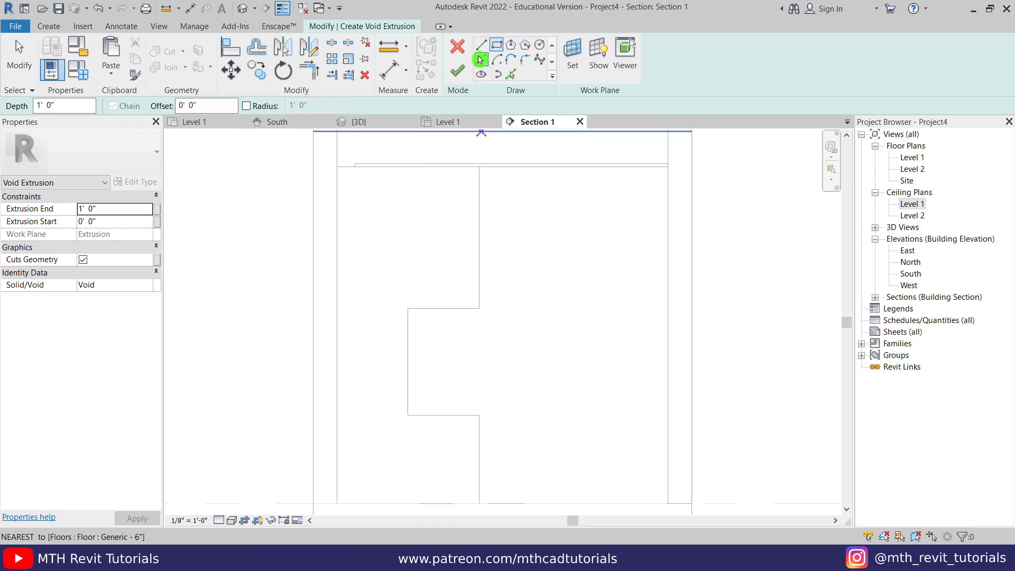
click(511, 78)
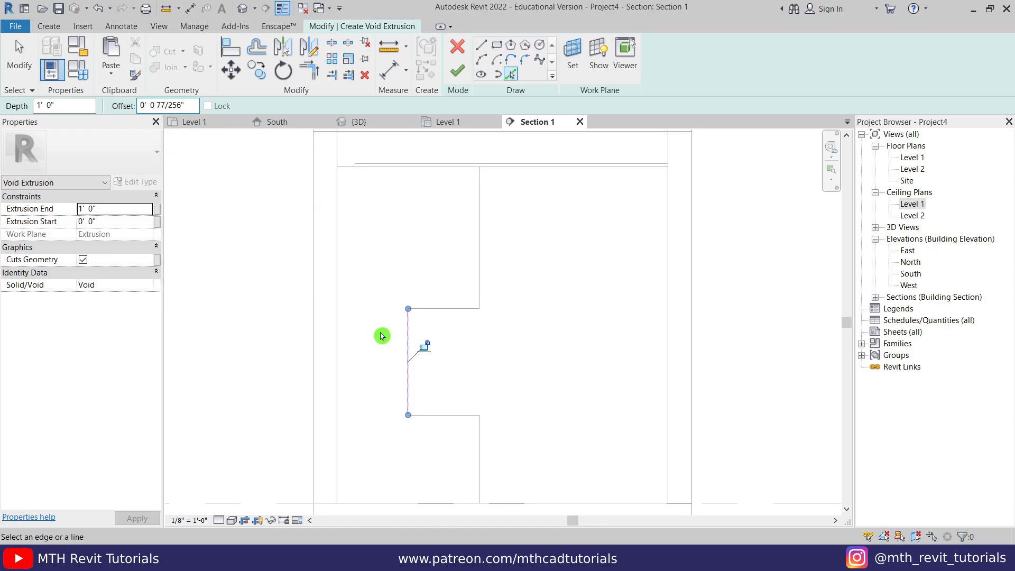
scroll(410, 317, up, 5)
click(415, 305)
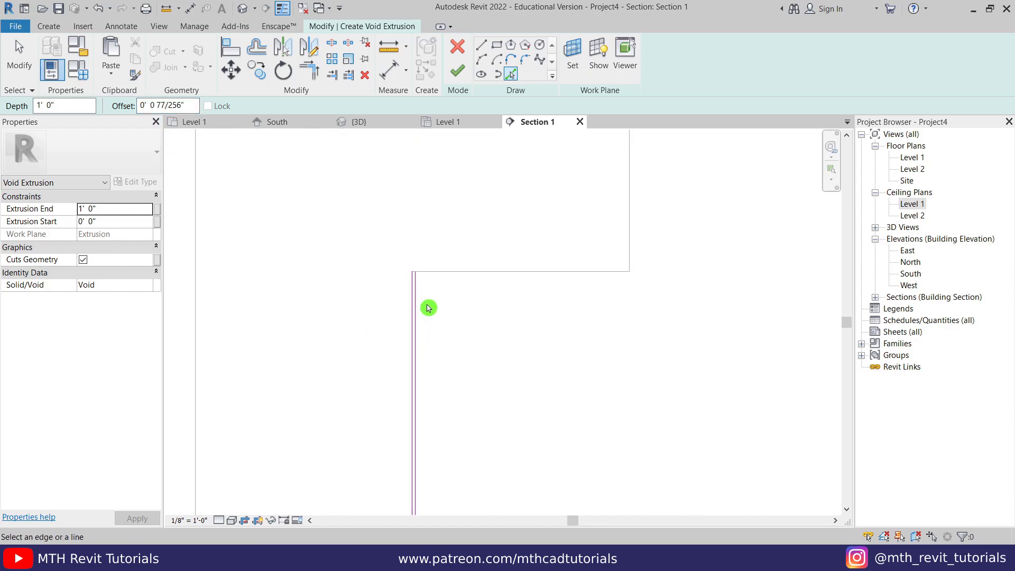
key(Escape)
scroll(407, 258, up, 3)
- Draw a short closing line at the bottom end of the traced line
click(480, 47)
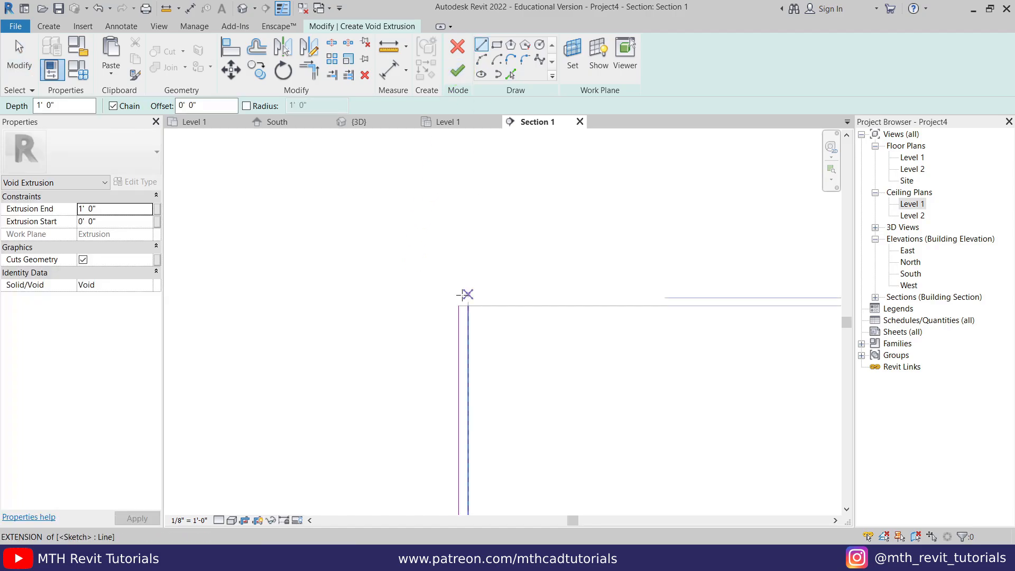
scroll(510, 407, down, 3)
middle_drag(511, 407, 506, 232)
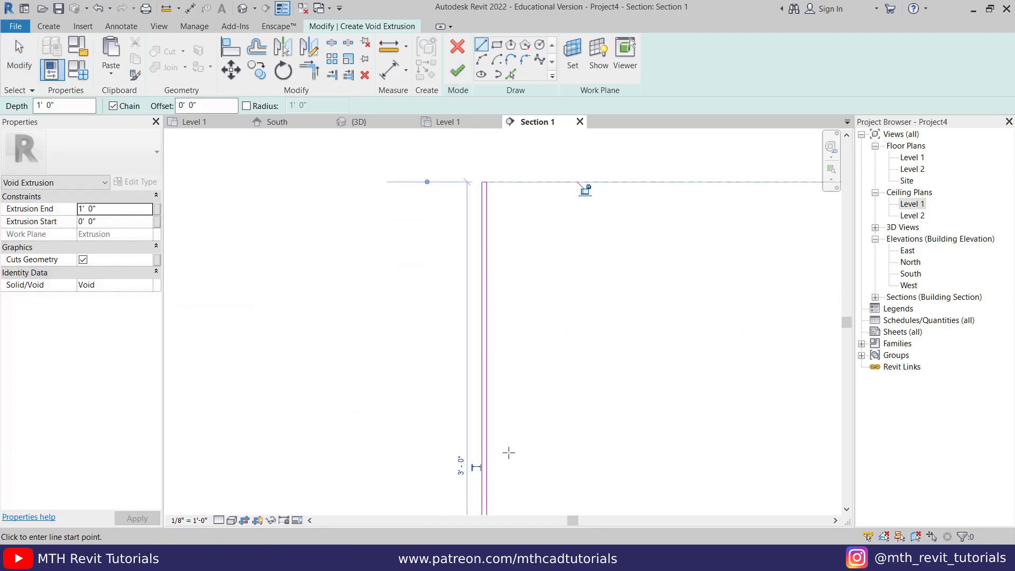
middle_drag(528, 494, 519, 393)
middle_drag(516, 466, 521, 296)
scroll(489, 481, up, 2)
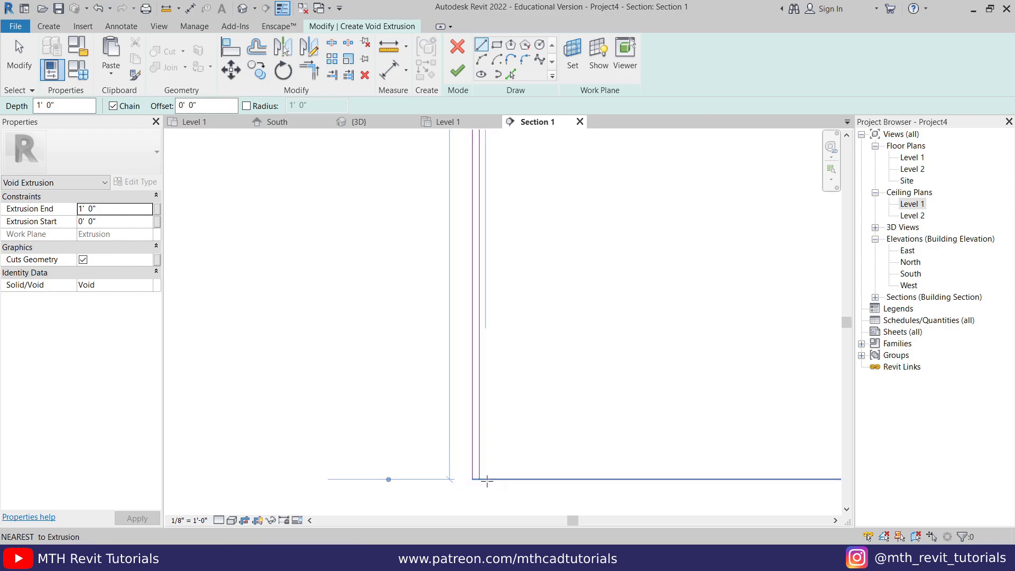
click(479, 479)
click(473, 474)
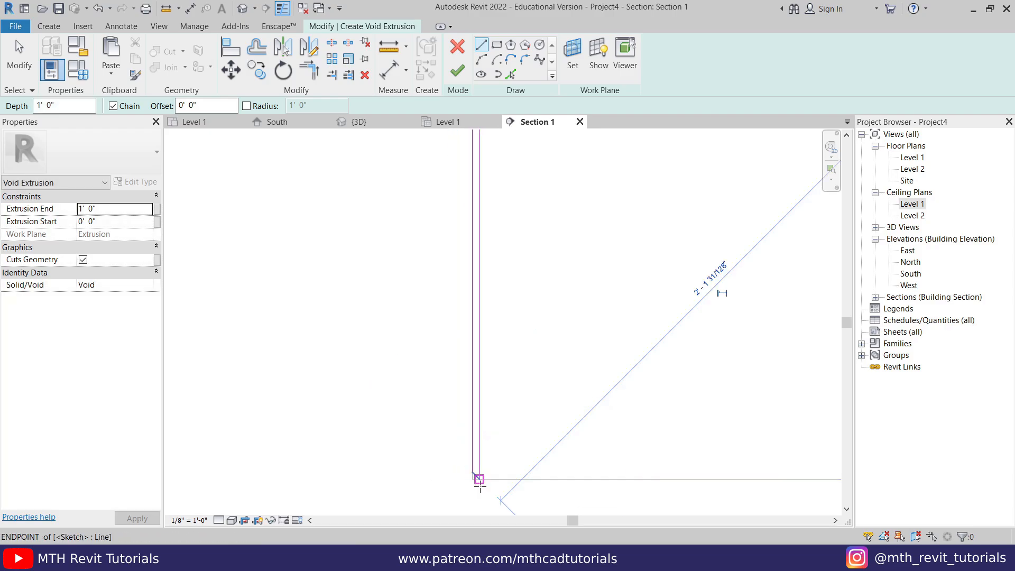
key(ctrl+z)
click(477, 479)
click(472, 480)
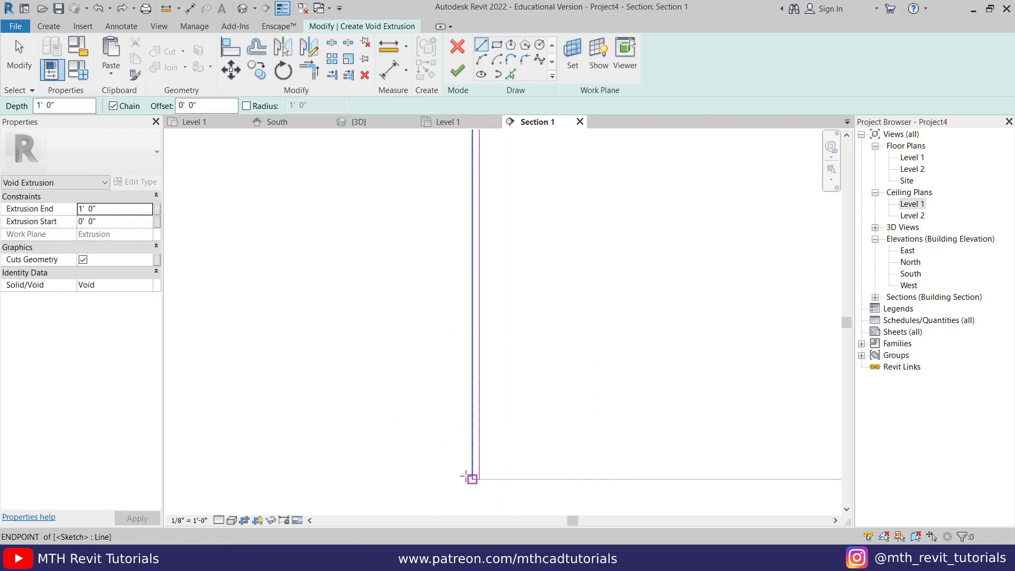
key(Escape)
- Move the short closing line to the intersection with the traced edge
drag(394, 394, 547, 506)
click(232, 70)
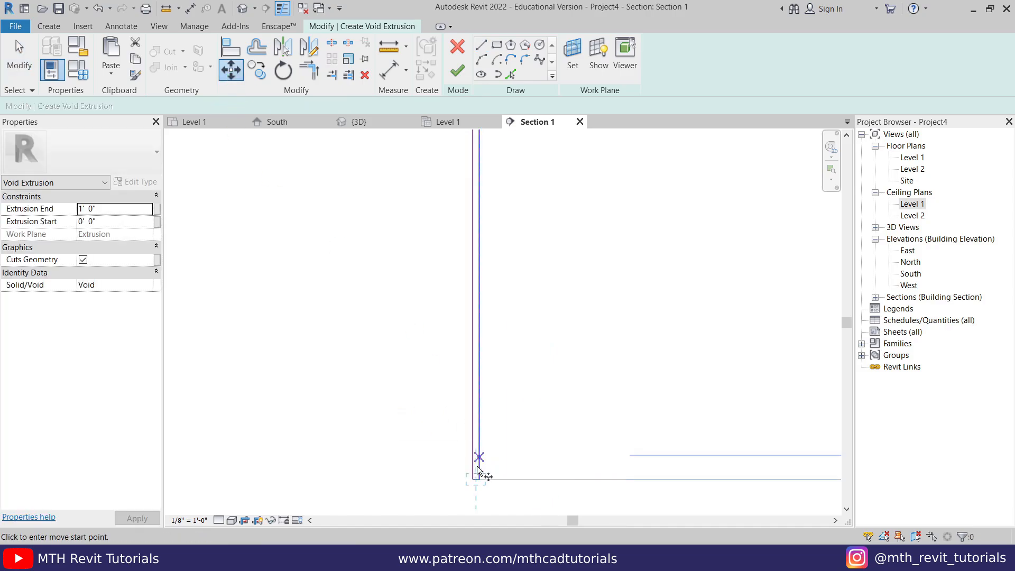
click(479, 480)
scroll(479, 479, down, 4)
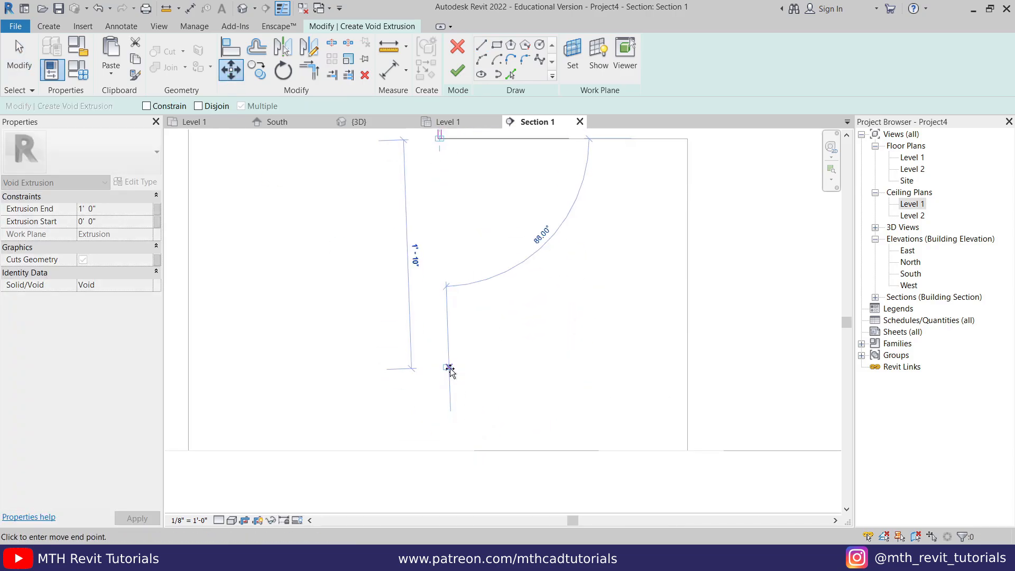
click(442, 451)
scroll(446, 464, up, 5)
middle_drag(447, 464, 457, 497)
middle_drag(390, 298, 388, 419)
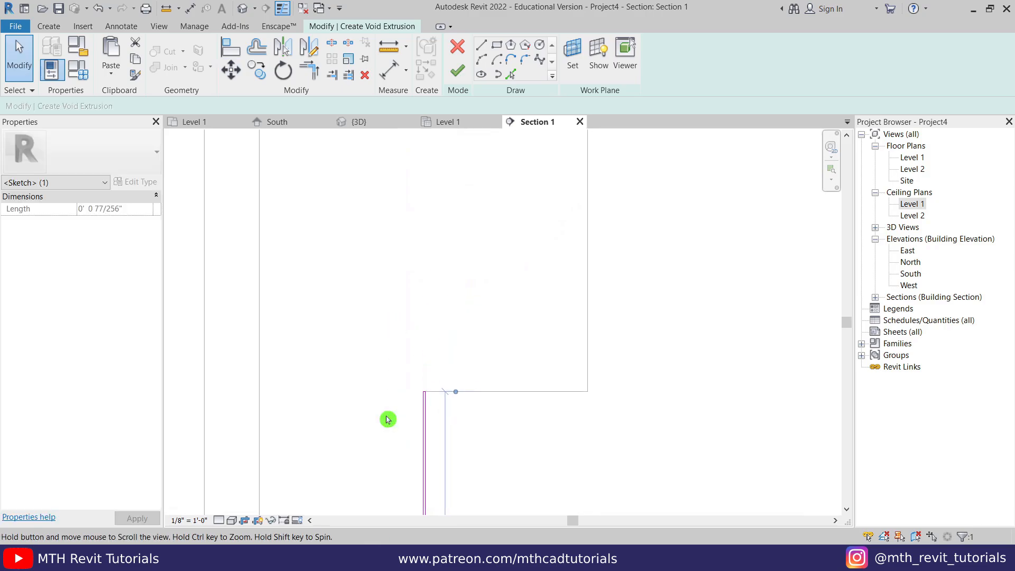
- Move the closing line up to the ceiling underside and finish the void extrusion sketch
drag(366, 294, 499, 413)
click(233, 71)
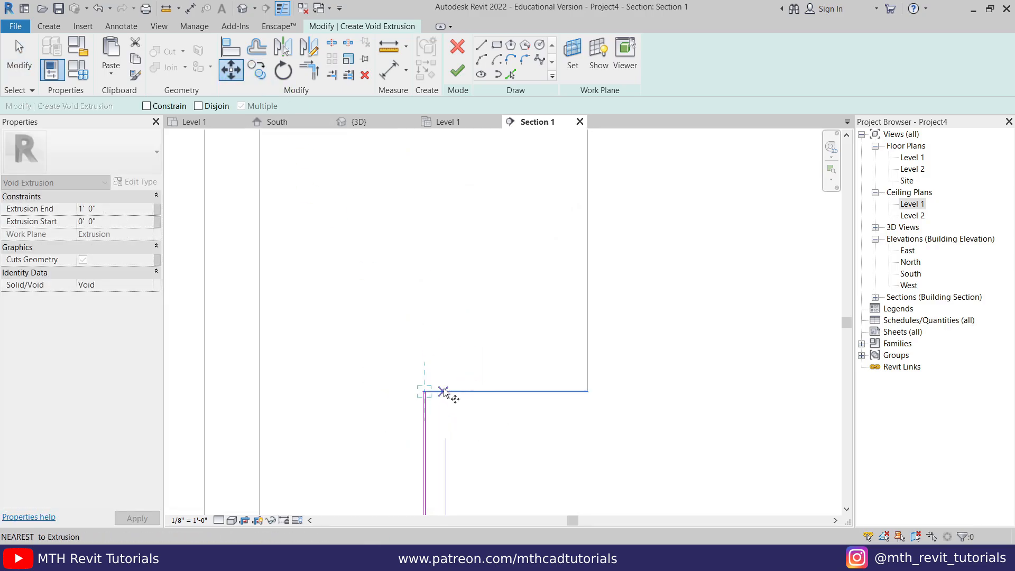
click(445, 392)
middle_drag(446, 228, 440, 508)
click(439, 347)
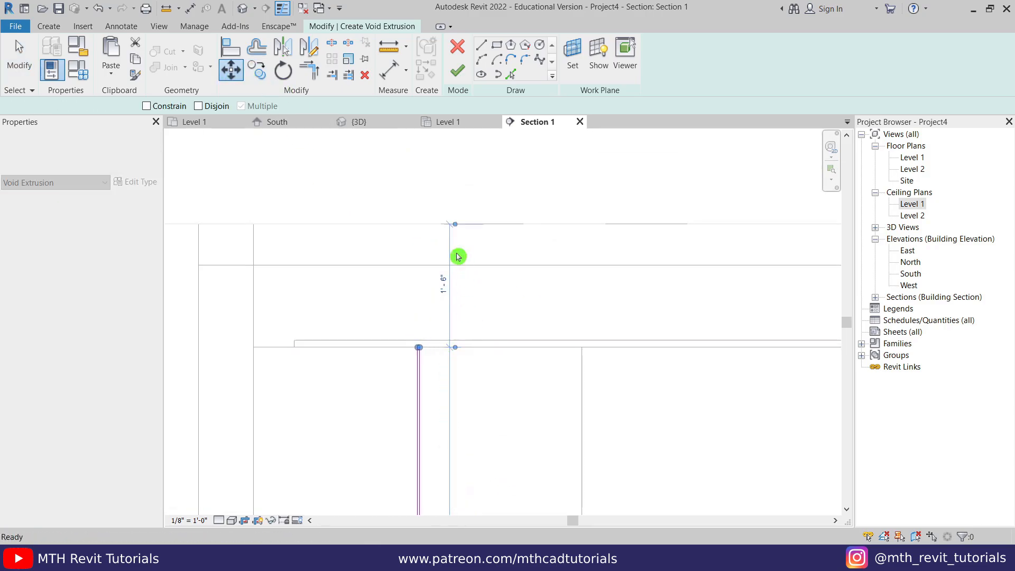
scroll(454, 254, down, 2)
click(544, 392)
middle_drag(543, 392, 534, 279)
scroll(522, 341, down, 1)
scroll(521, 387, up, 1)
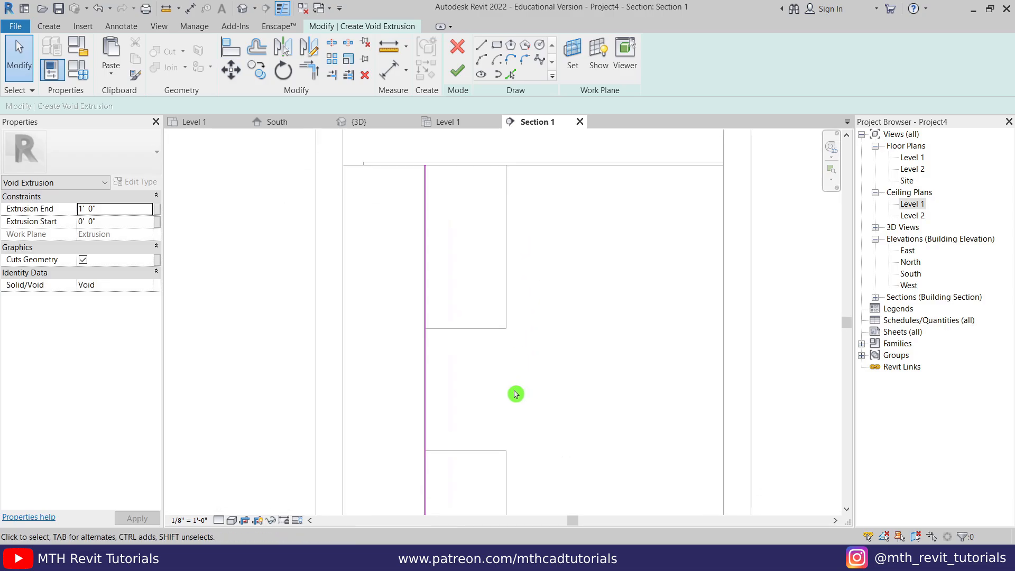
middle_drag(516, 397, 516, 364)
scroll(511, 358, down, 1)
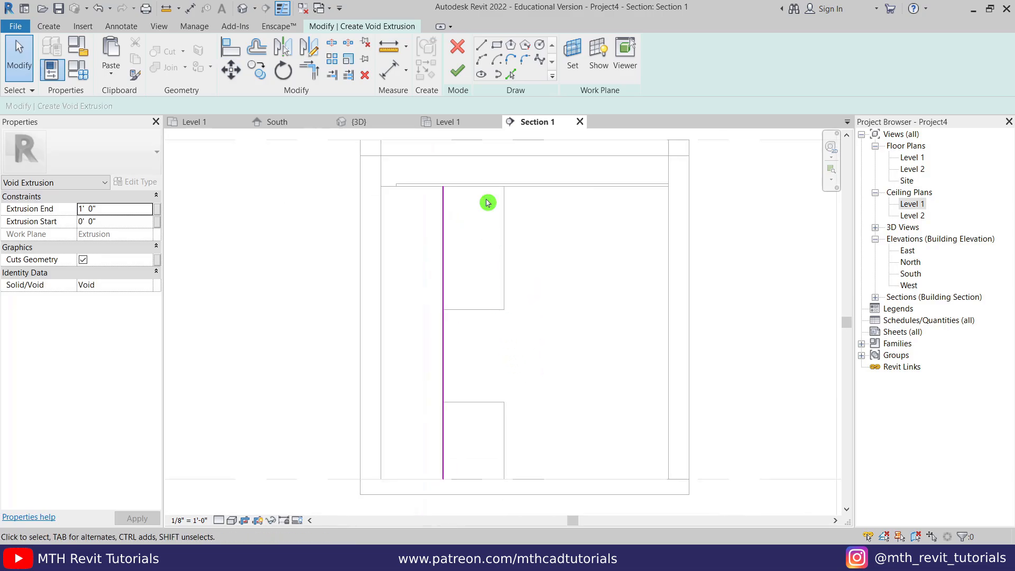
click(463, 80)
- In the 3D view, set the void extrusion's depth to 0.3"
click(355, 121)
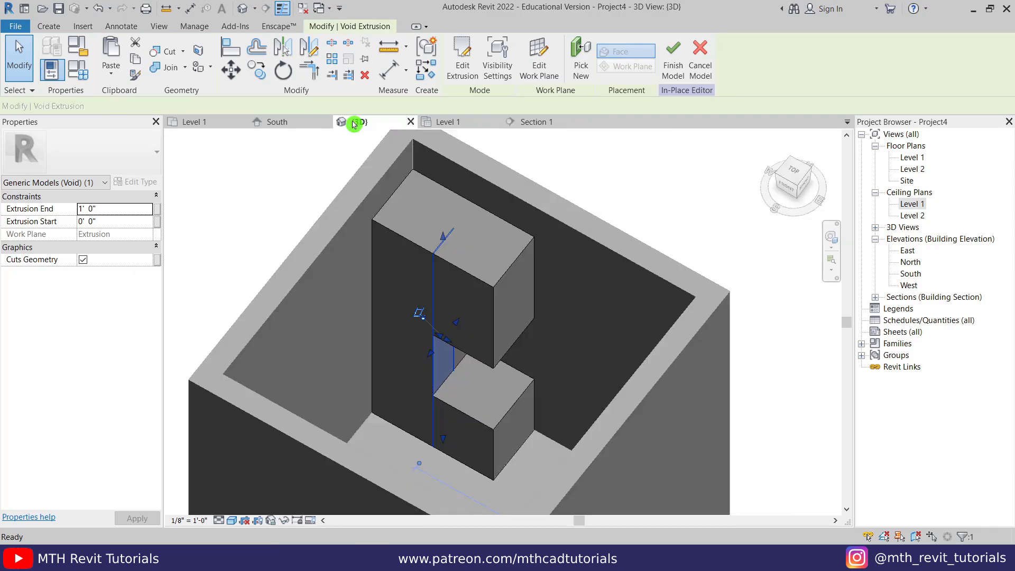
scroll(453, 245, up, 4)
middle_drag(420, 260, 410, 325)
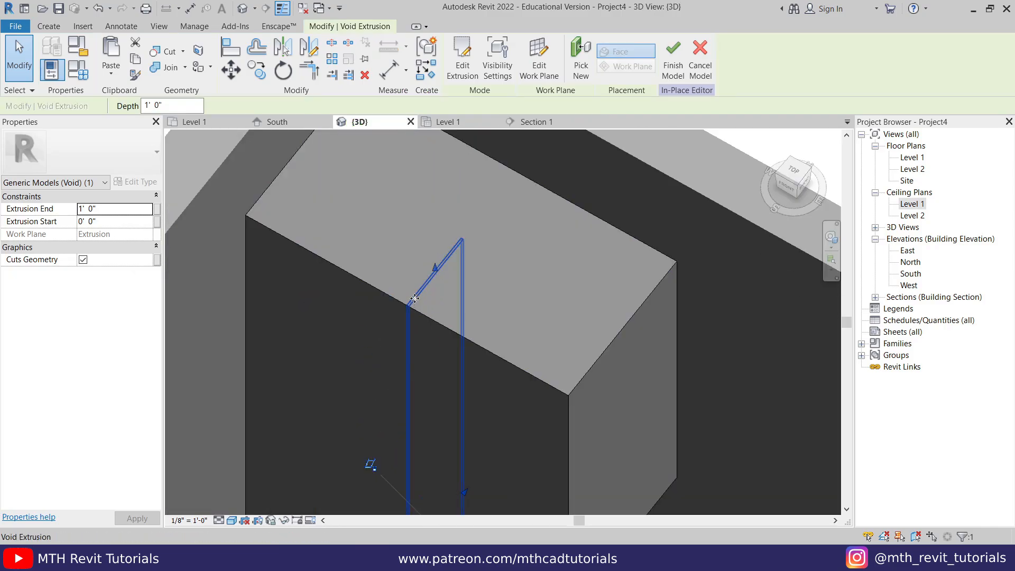
click(360, 190)
click(160, 105)
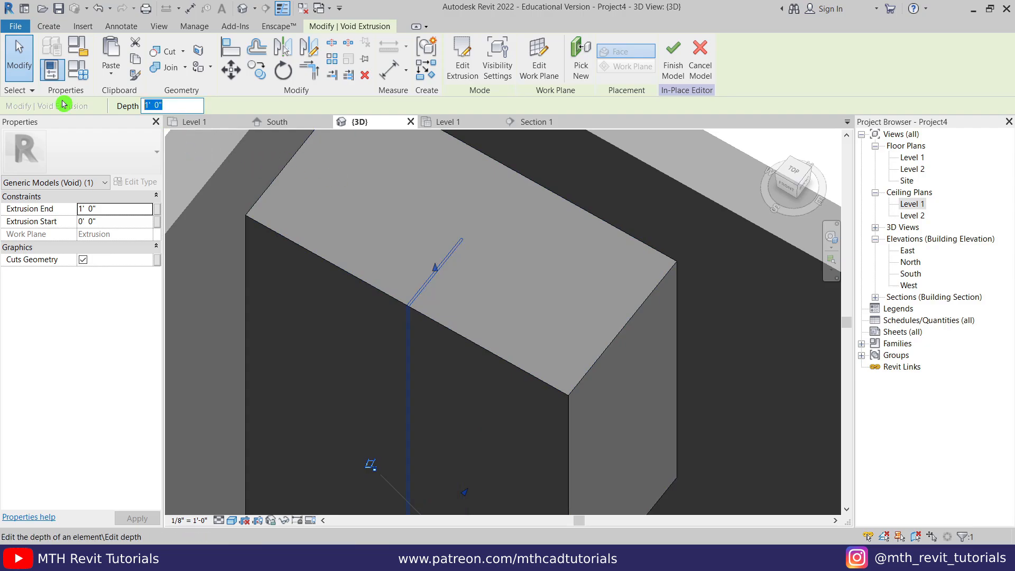
key(Return)
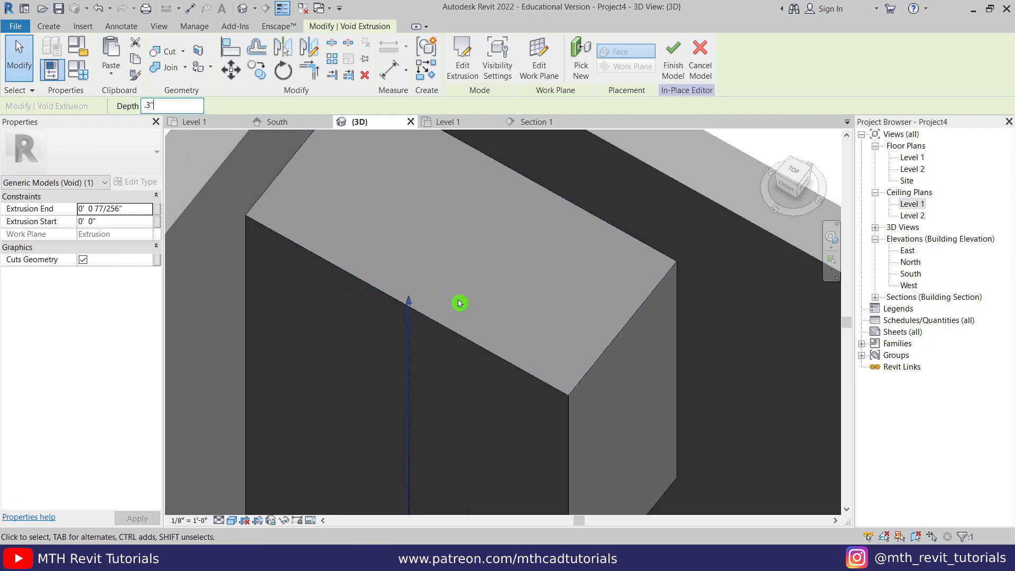
click(426, 333)
- Orbit to check the thin groove in the cabinet front, then return to Section 1
scroll(418, 323, up, 5)
scroll(408, 230, down, 5)
middle_drag(480, 394, 467, 165)
mouse_move(449, 330)
shift+middle_down()
mouse_move(429, 439)
mouse_move(396, 423)
mouse_move(378, 462)
mouse_move(481, 384)
mouse_move(415, 406)
mouse_move(419, 414)
mouse_move(440, 327)
shift+middle_up()
click(524, 122)
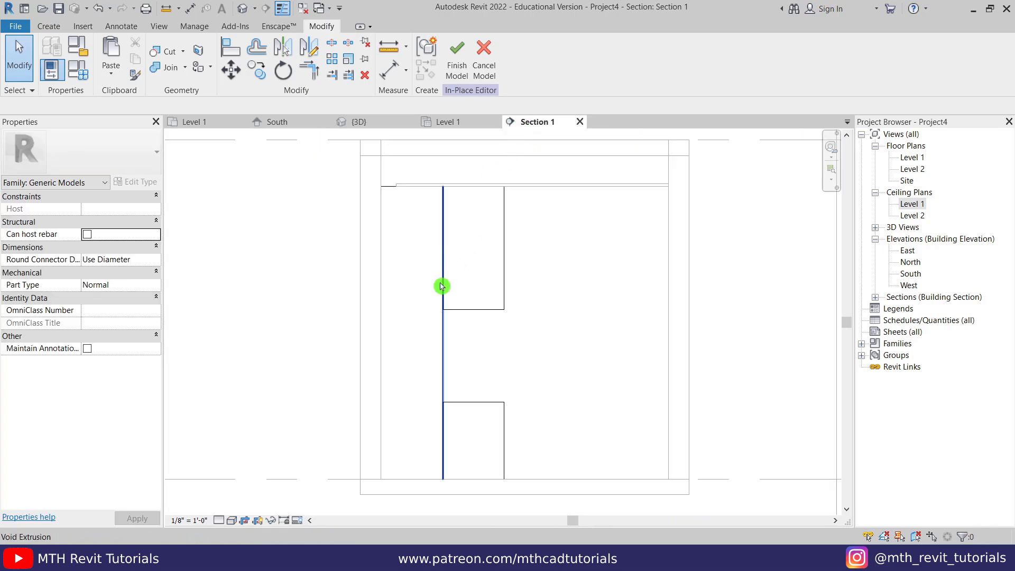
- Move the void extrusion slightly to the left in the Section 1 view with MV
scroll(463, 344, up, 3)
scroll(454, 194, up, 2)
middle_drag(454, 194, 427, 375)
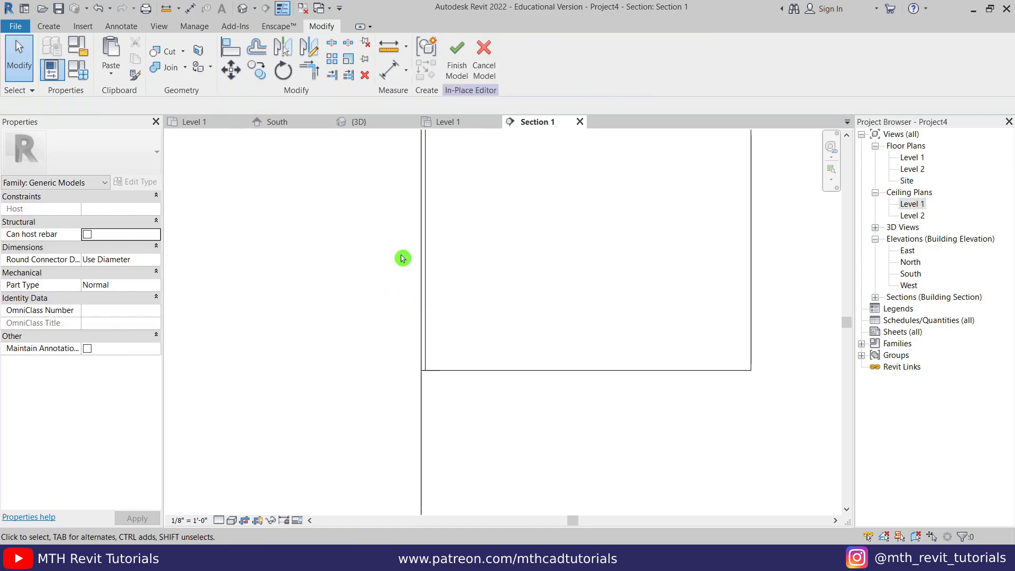
click(429, 355)
key(m)
key(v)
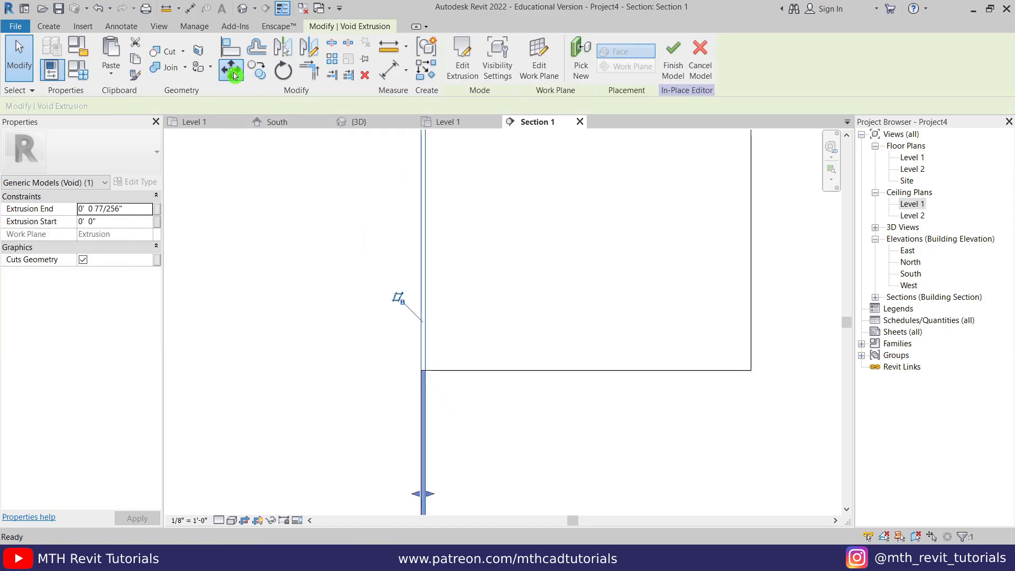
click(422, 373)
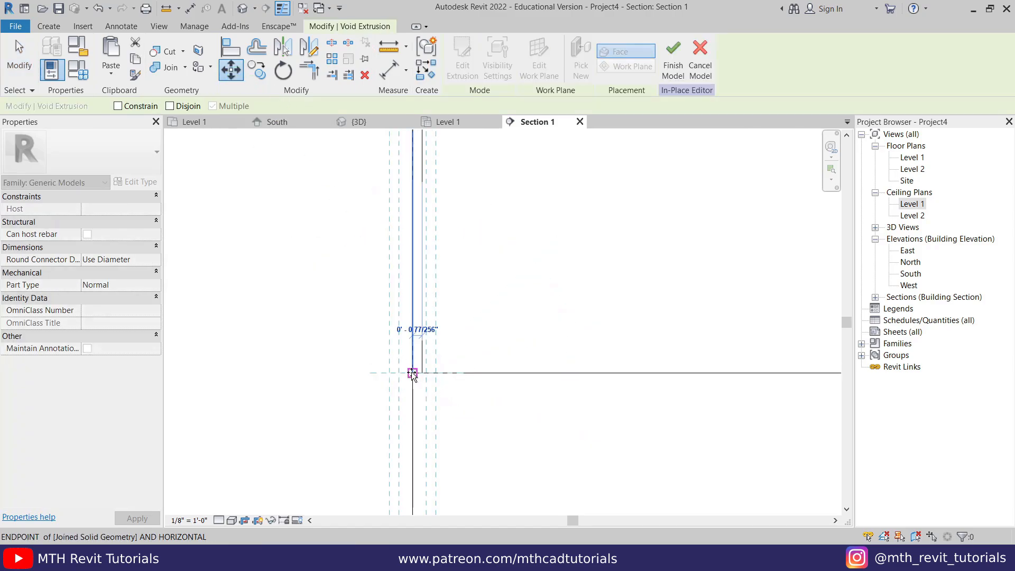
click(411, 373)
click(483, 444)
click(464, 354)
- Inspect the stacked cabinet blocks in the 3D view, then return to Section 1
click(366, 123)
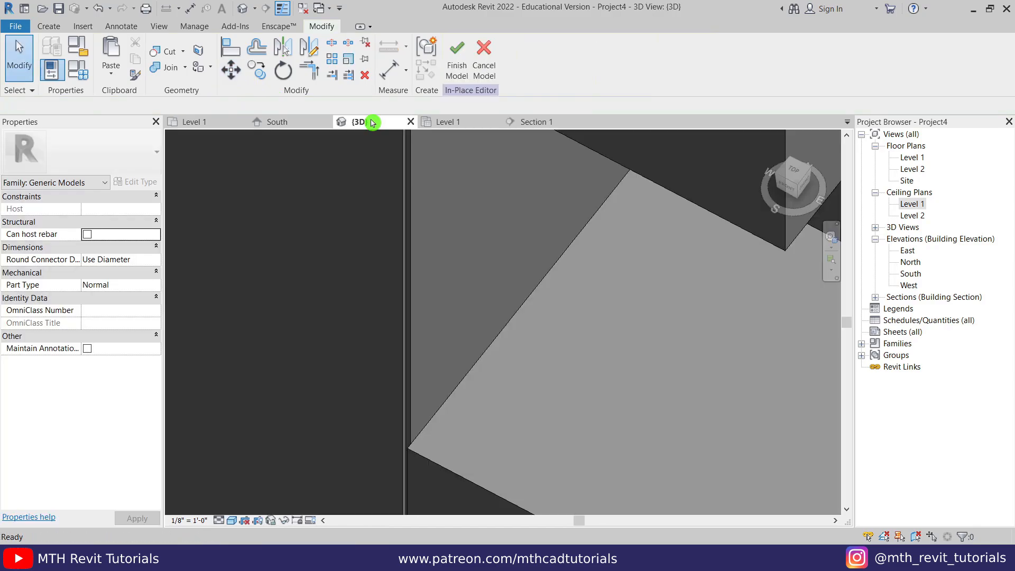
middle_drag(482, 498, 457, 356)
scroll(454, 341, down, 3)
middle_drag(457, 289, 429, 492)
scroll(481, 375, down, 2)
middle_drag(491, 237, 478, 288)
scroll(478, 287, down, 2)
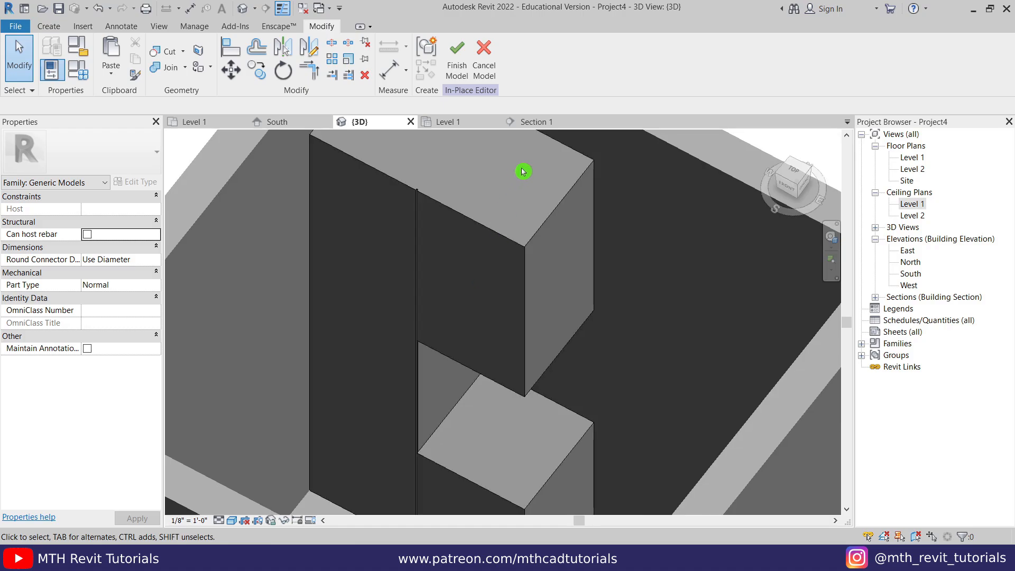
click(535, 123)
scroll(404, 313, down, 7)
middle_drag(630, 317, 459, 396)
scroll(485, 304, down, 4)
scroll(399, 247, down, 3)
middle_drag(444, 230, 403, 216)
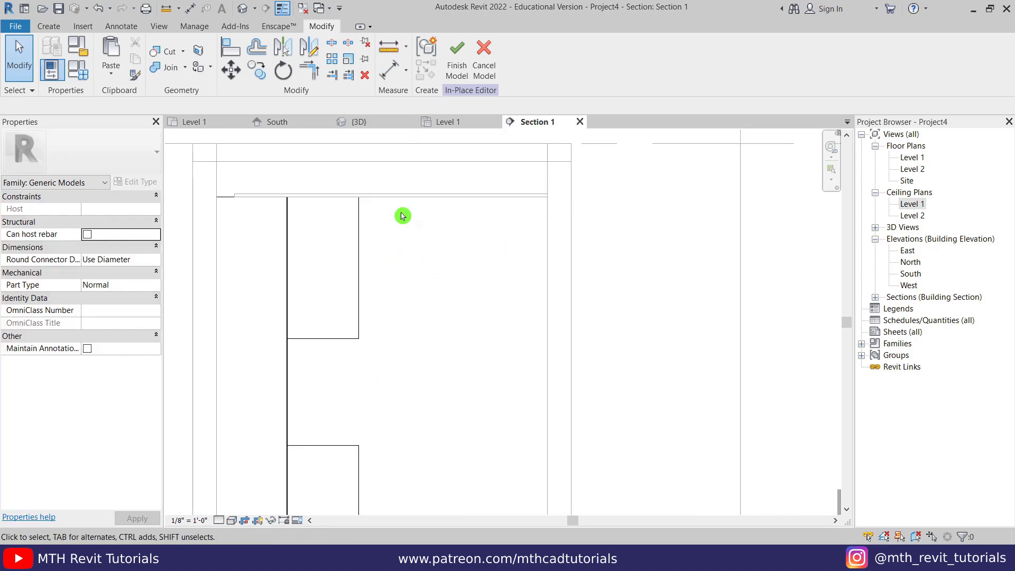
click(49, 26)
- Start a solid extrusion on the wall face and sketch a rectangle at the cabinet's upper right
click(102, 66)
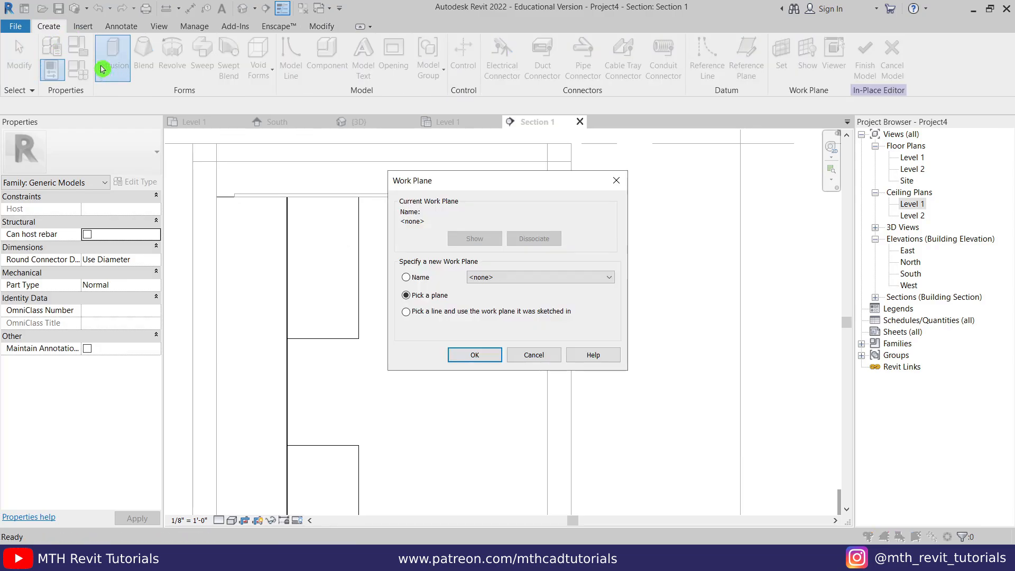
click(474, 355)
scroll(494, 245, down, 2)
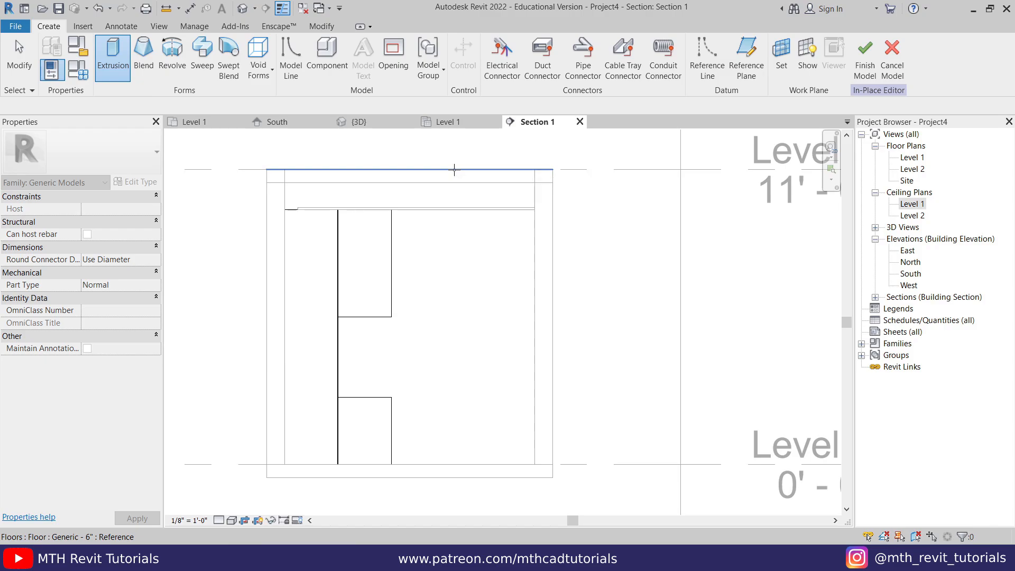
key(Tab)
click(454, 169)
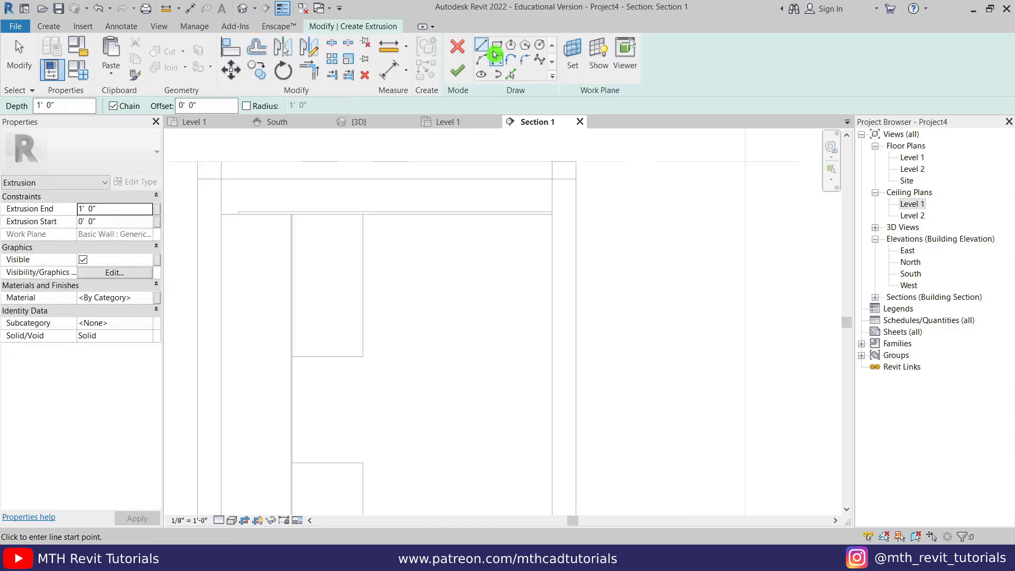
click(496, 45)
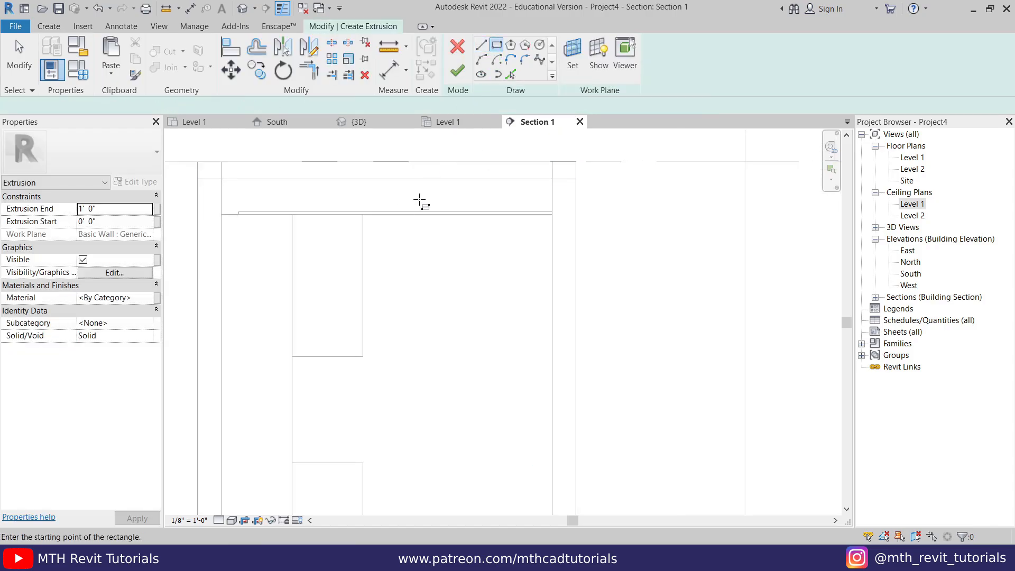
click(362, 214)
click(552, 297)
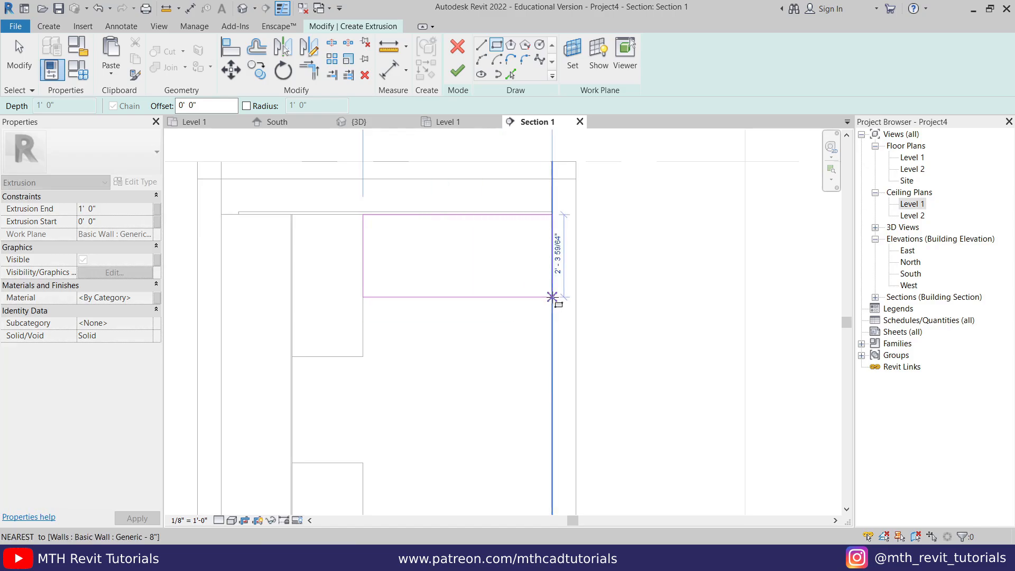
key(Escape)
- Set the rectangle's height to 2'-0" and finish it as a 5'-8" wide solid block
click(412, 297)
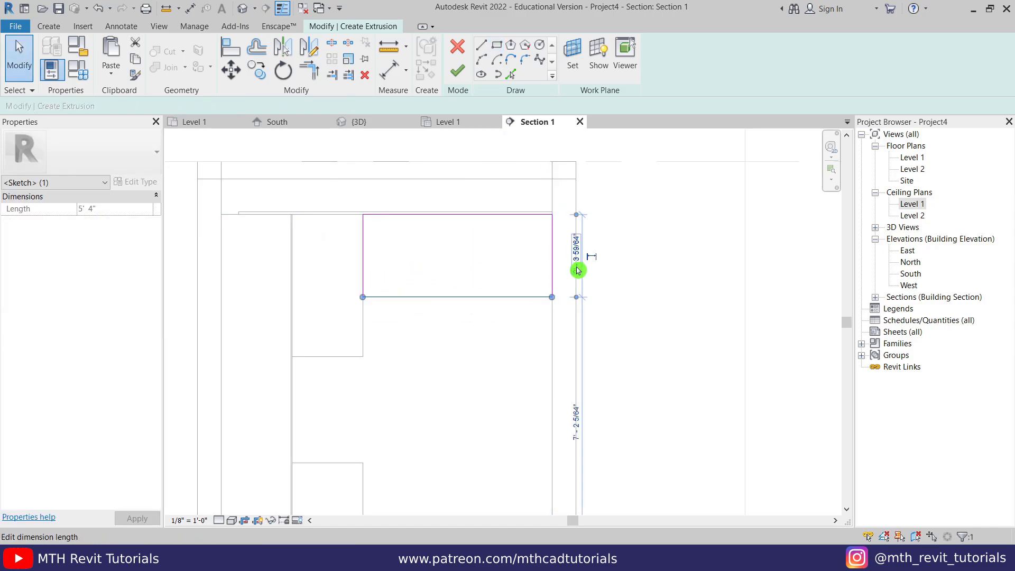
text(2' 3 59/64")
key(Return)
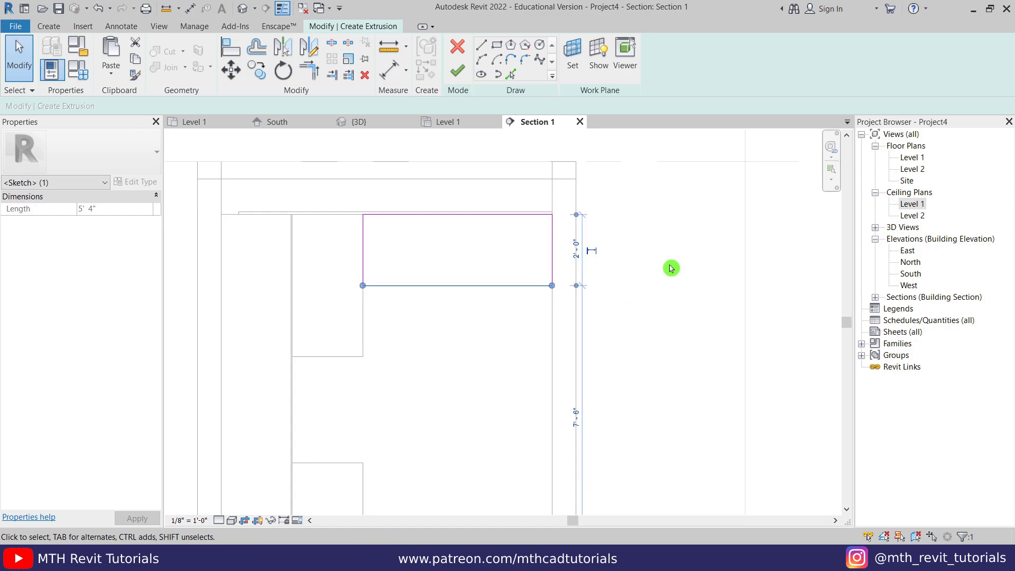
click(671, 269)
scroll(389, 183, up, 2)
drag(266, 198, 745, 399)
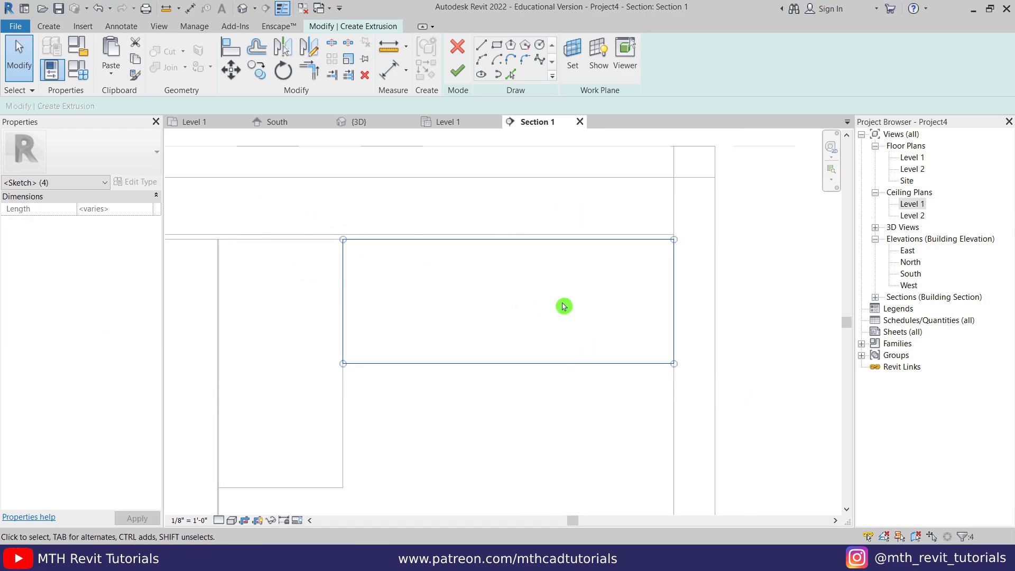
scroll(536, 267, down, 2)
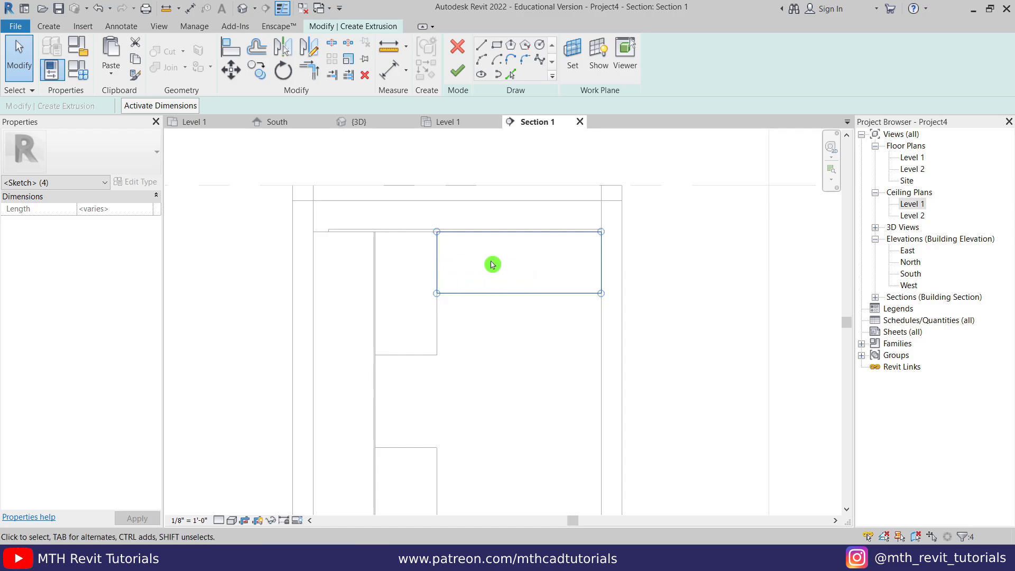
scroll(530, 244, up, 3)
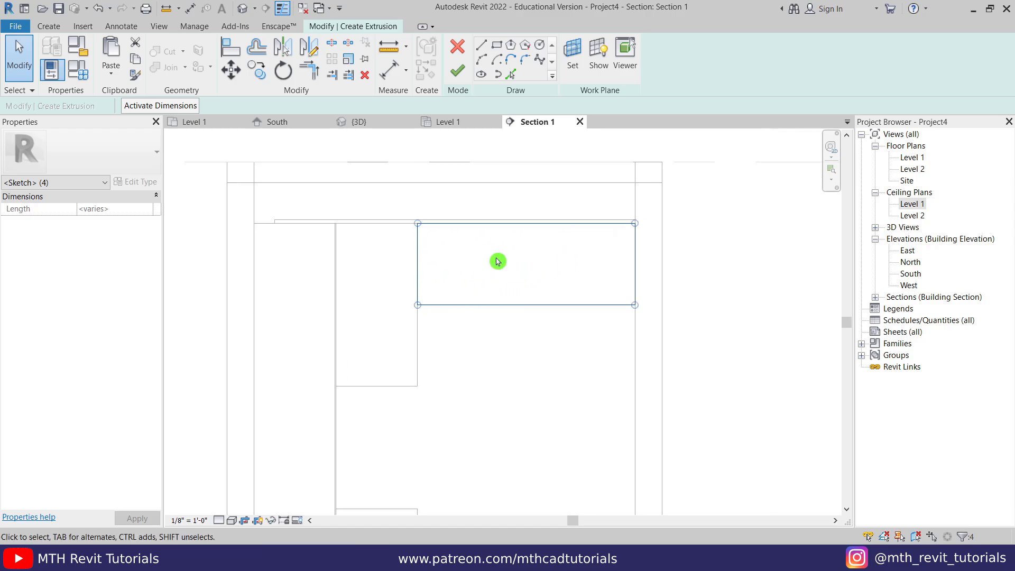
click(391, 300)
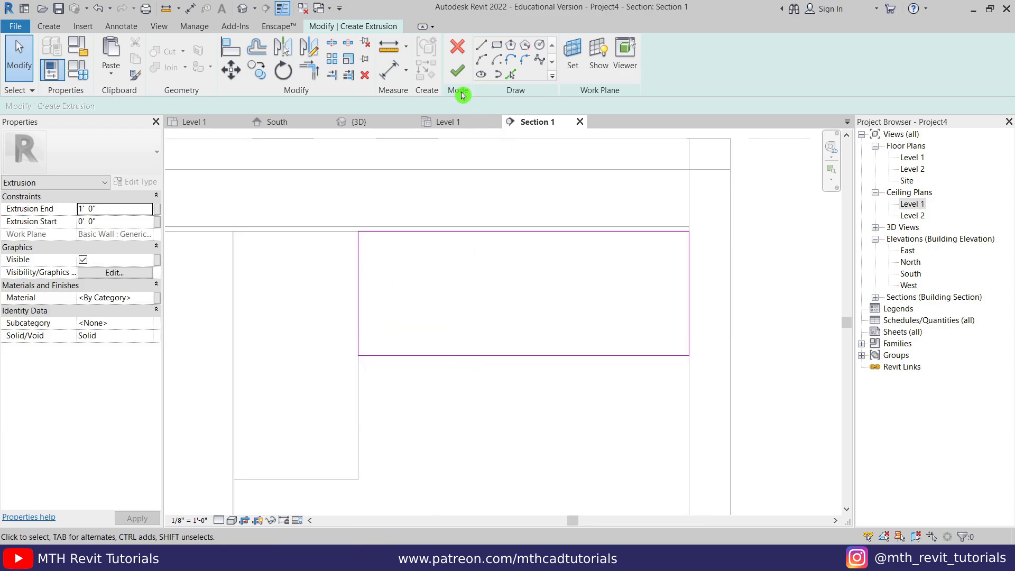
click(458, 74)
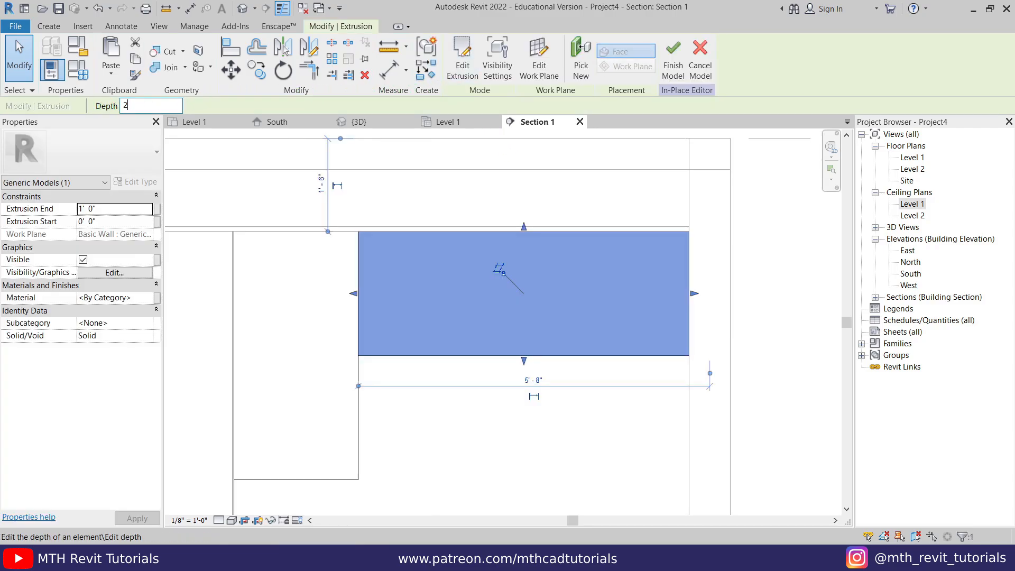
click(491, 416)
scroll(486, 426, down, 1)
middle_drag(487, 426, 539, 334)
middle_drag(526, 254, 474, 292)
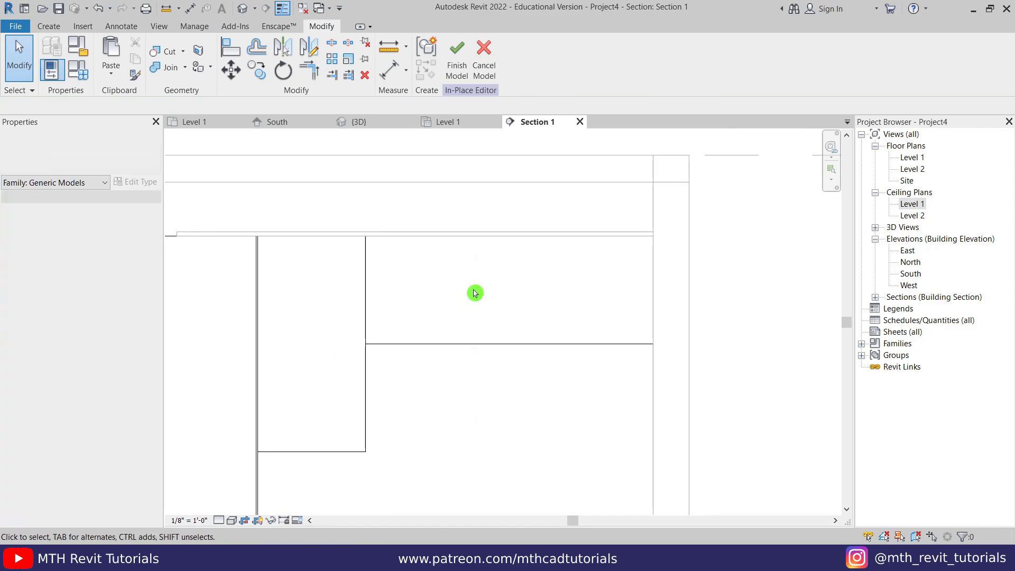
scroll(471, 279, up, 1)
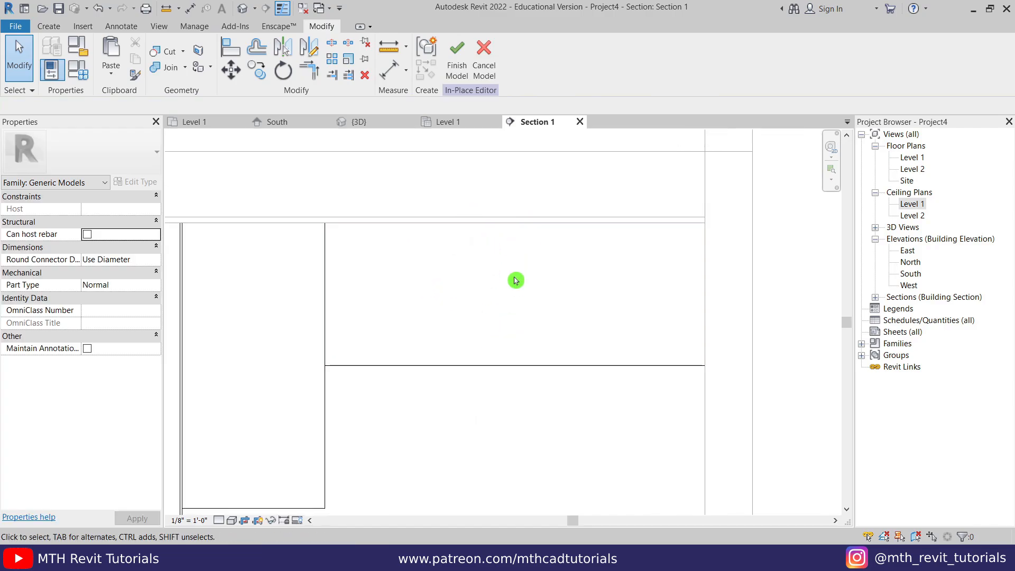
- Start a void extrusion using the new upper block's face as the work plane
click(51, 27)
click(258, 57)
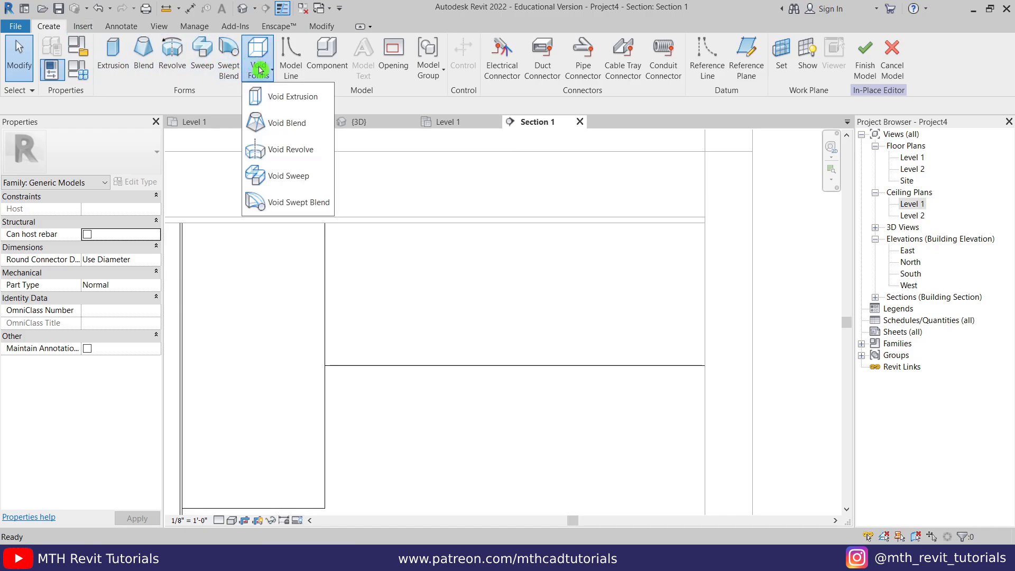
click(310, 100)
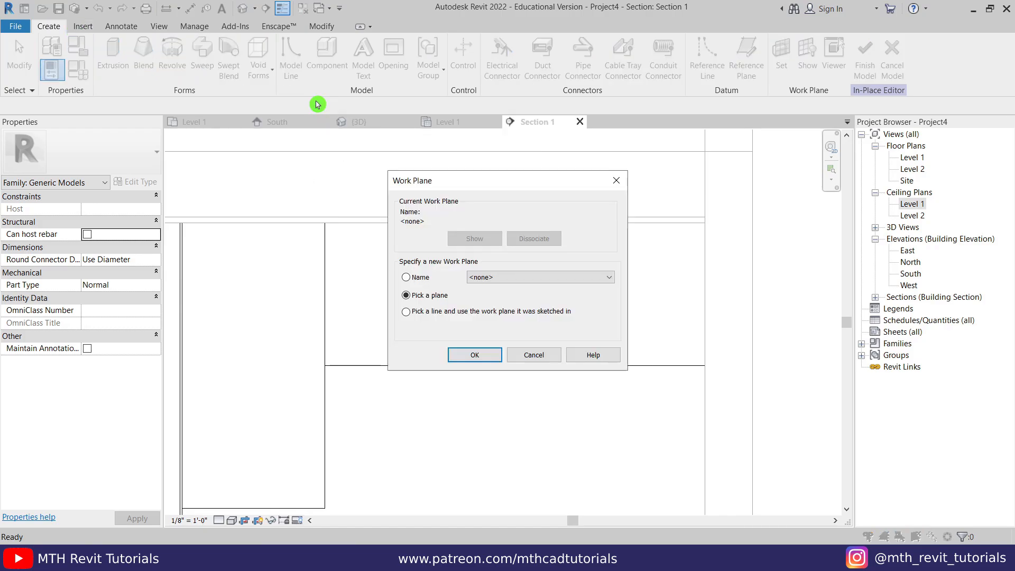
click(484, 355)
click(479, 365)
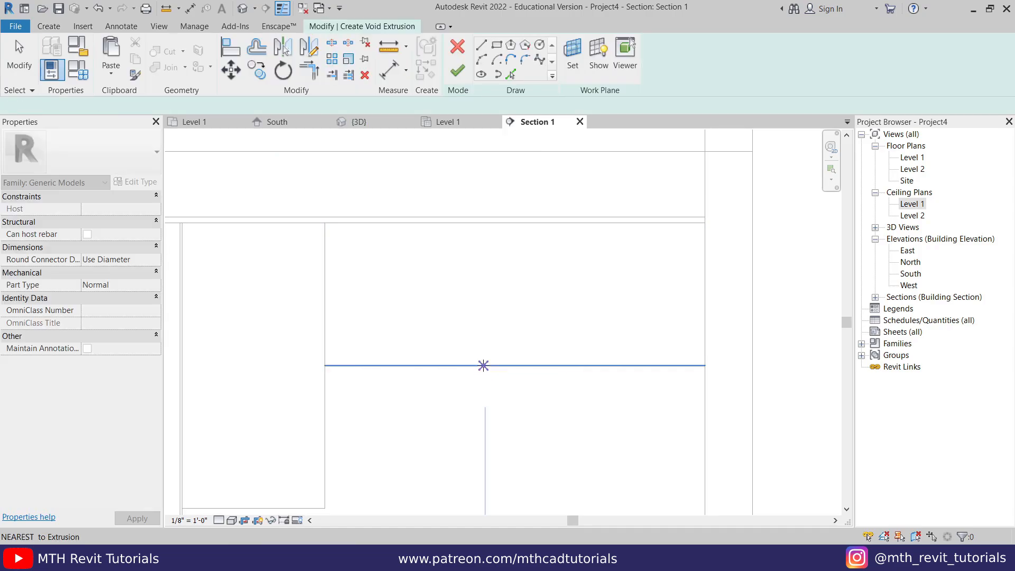
click(480, 46)
scroll(370, 312, up, 2)
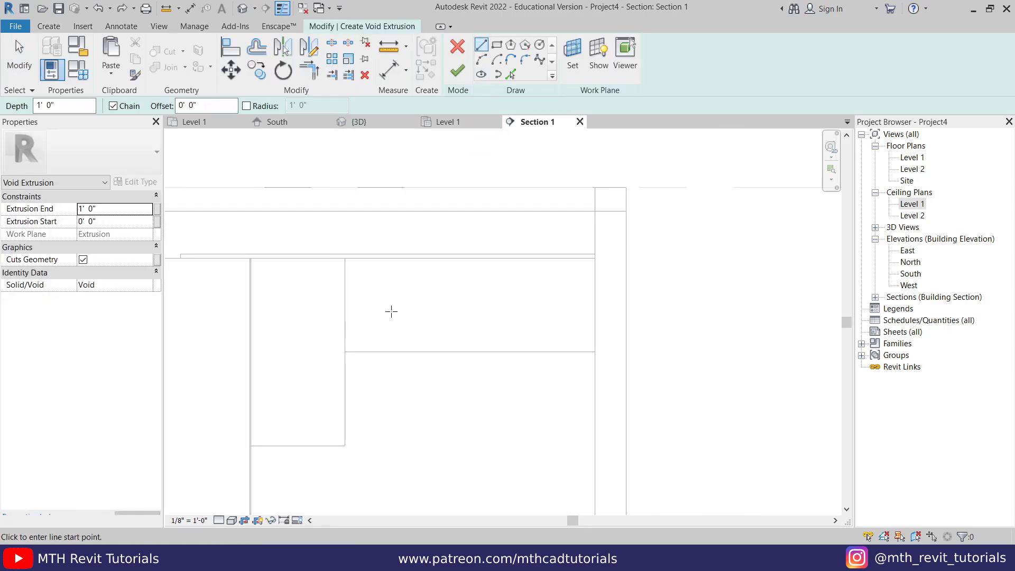
- Sketch three vertical lines from the block's top edge down to its bottom edge
click(403, 228)
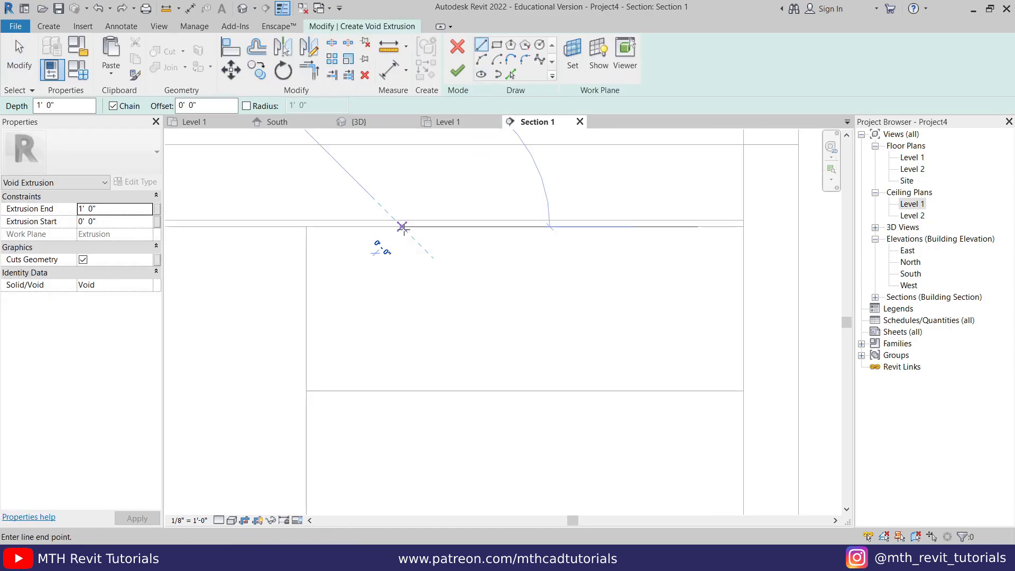
click(403, 391)
key(Escape)
click(525, 227)
click(524, 391)
key(Escape)
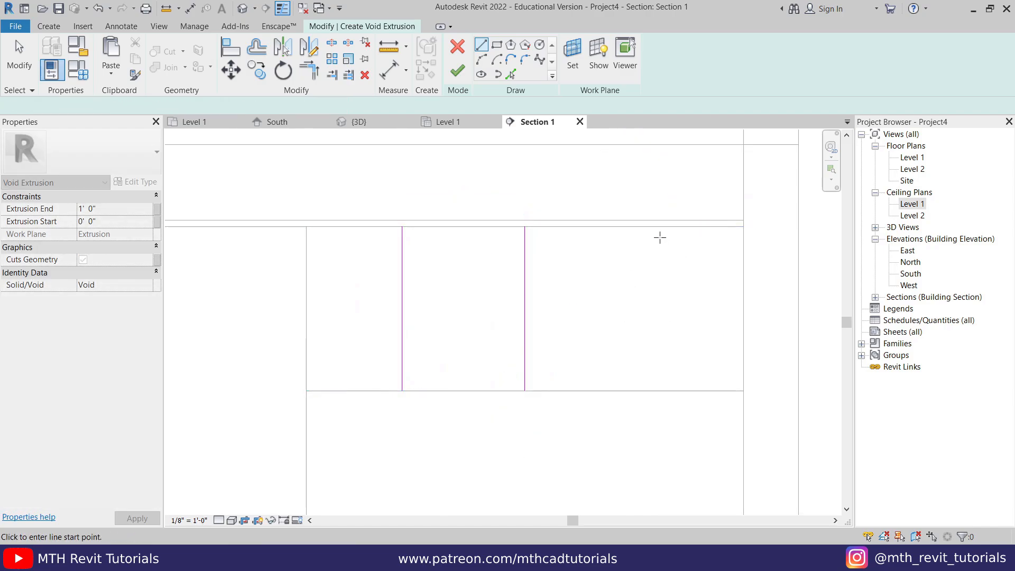
click(655, 227)
click(654, 392)
key(Escape)
key(Escape)
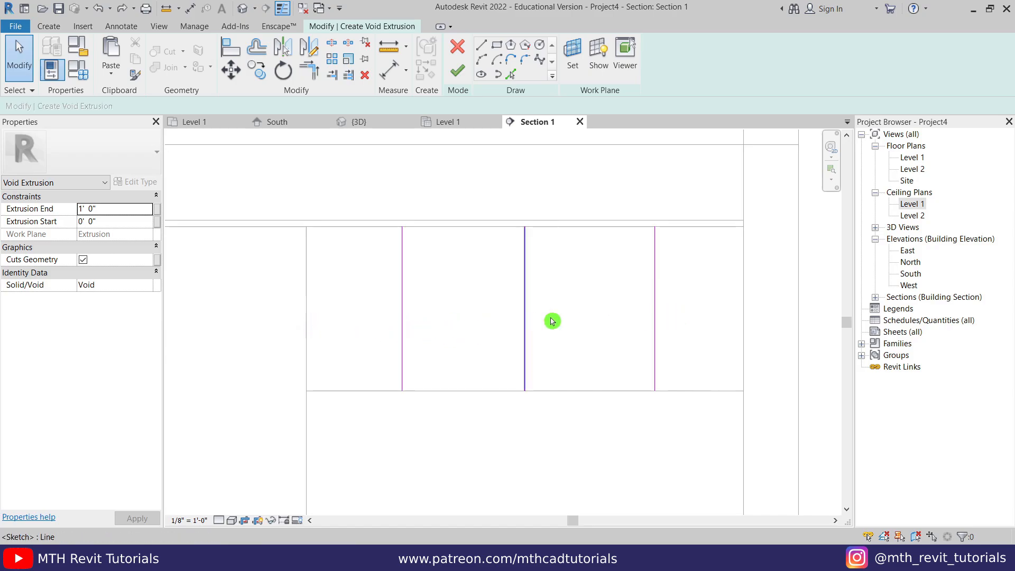
- Place an aligned dimension across the block's left edge, the three void lines, and its right edge
click(391, 71)
click(308, 271)
click(403, 271)
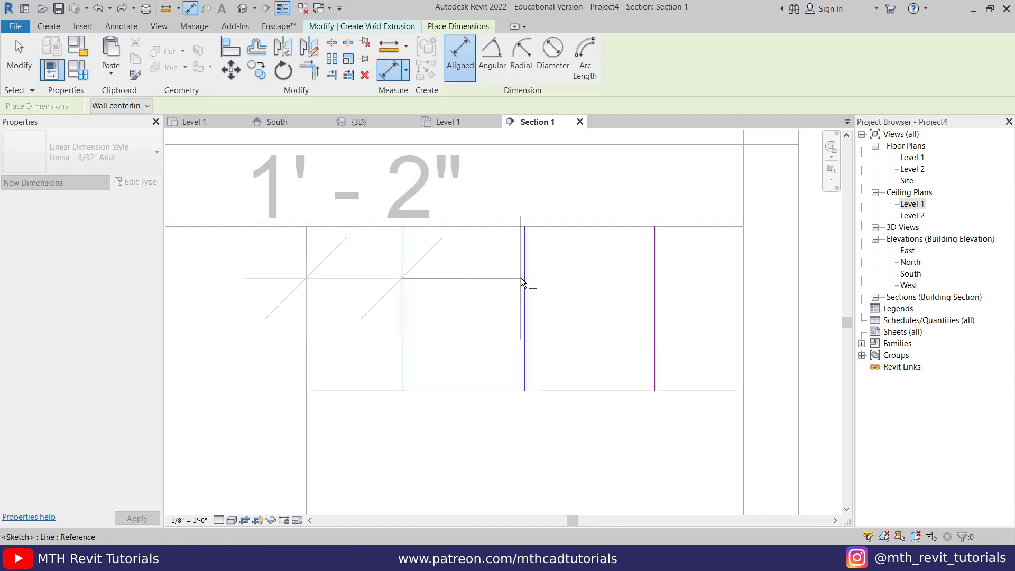
click(523, 278)
click(653, 285)
click(743, 277)
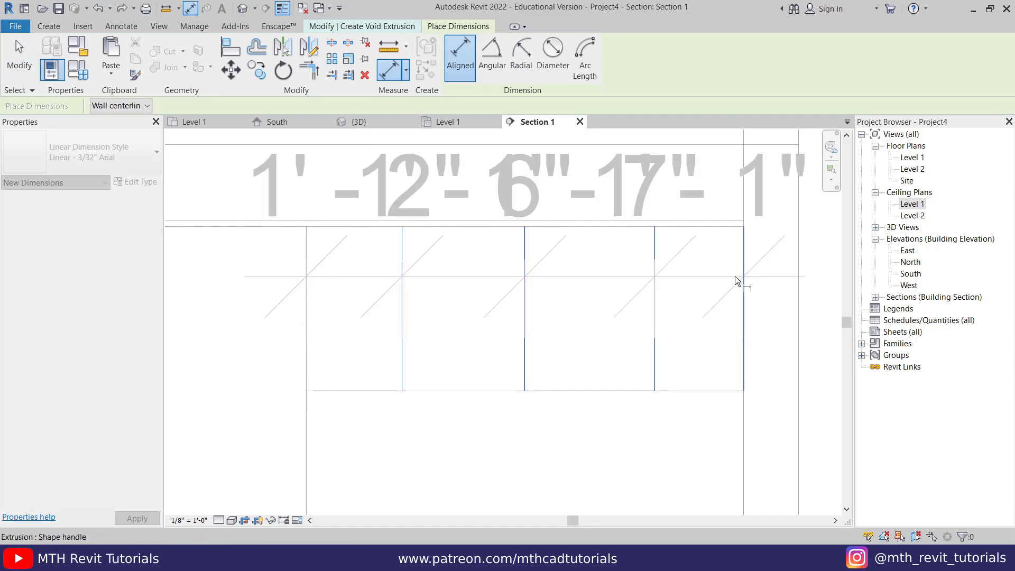
middle_drag(689, 246, 579, 350)
scroll(634, 291, down, 2)
click(708, 252)
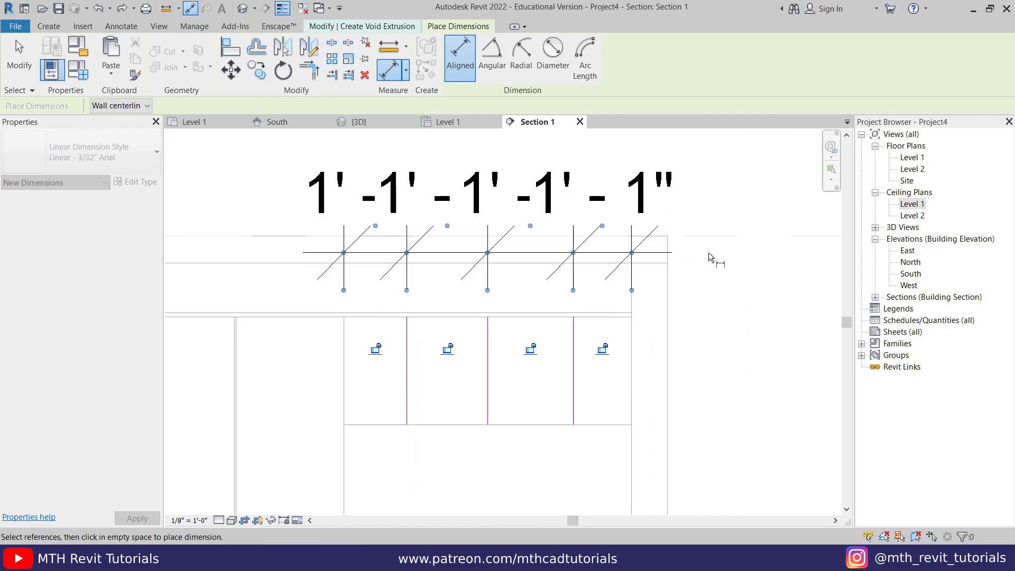
right_click(729, 271)
click(761, 290)
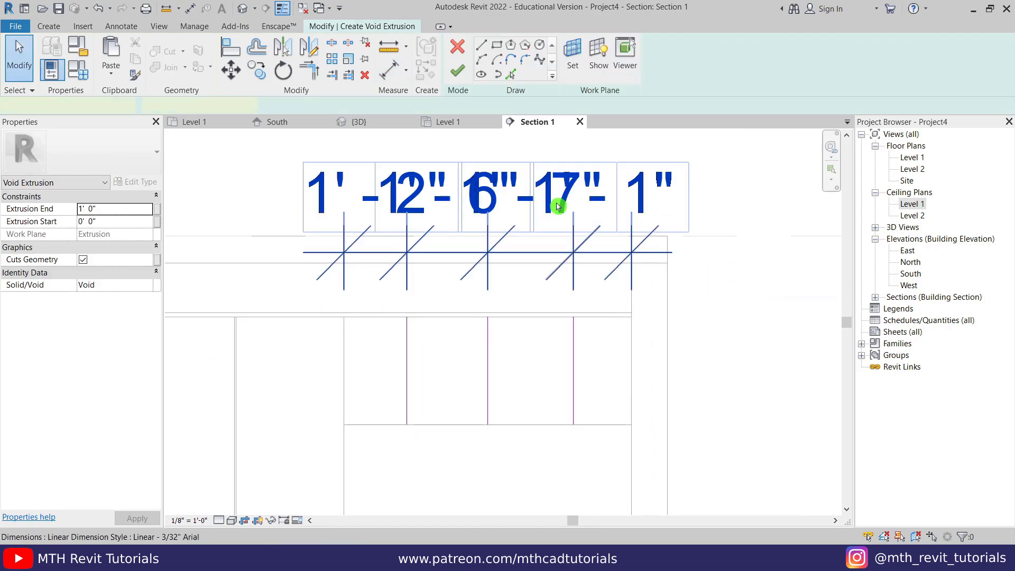
- Make the dimension segments equal, then delete the dimension
click(560, 207)
scroll(599, 296, down, 2)
middle_drag(546, 200, 537, 225)
click(525, 174)
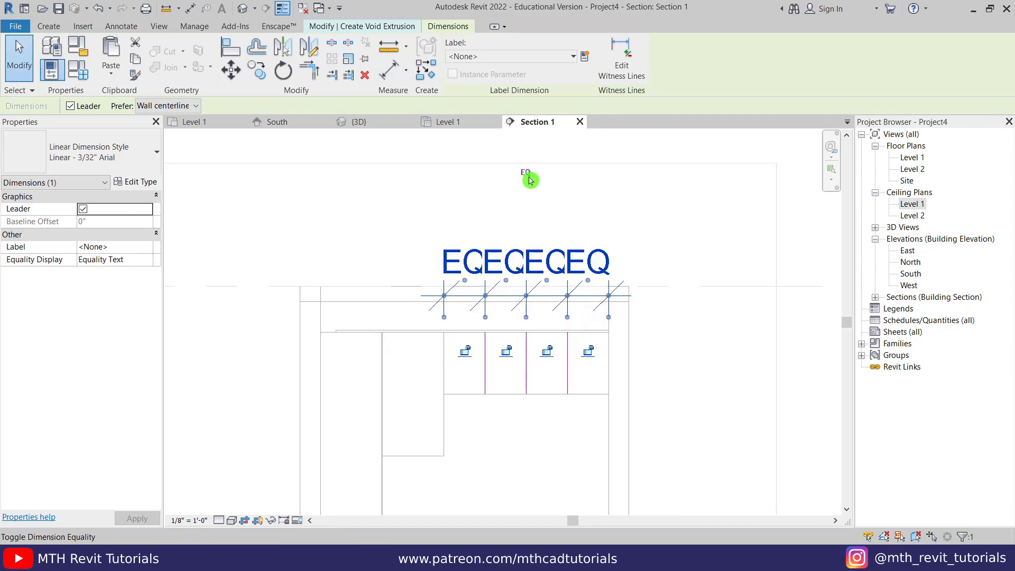
scroll(530, 297, up, 2)
middle_drag(530, 297, 504, 242)
scroll(503, 242, up, 1)
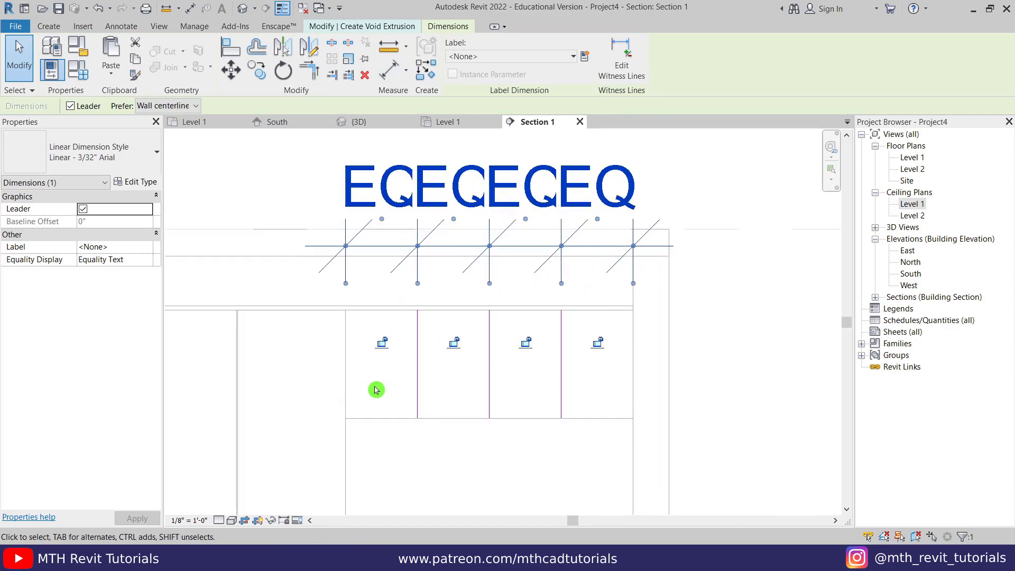
middle_drag(450, 363, 434, 424)
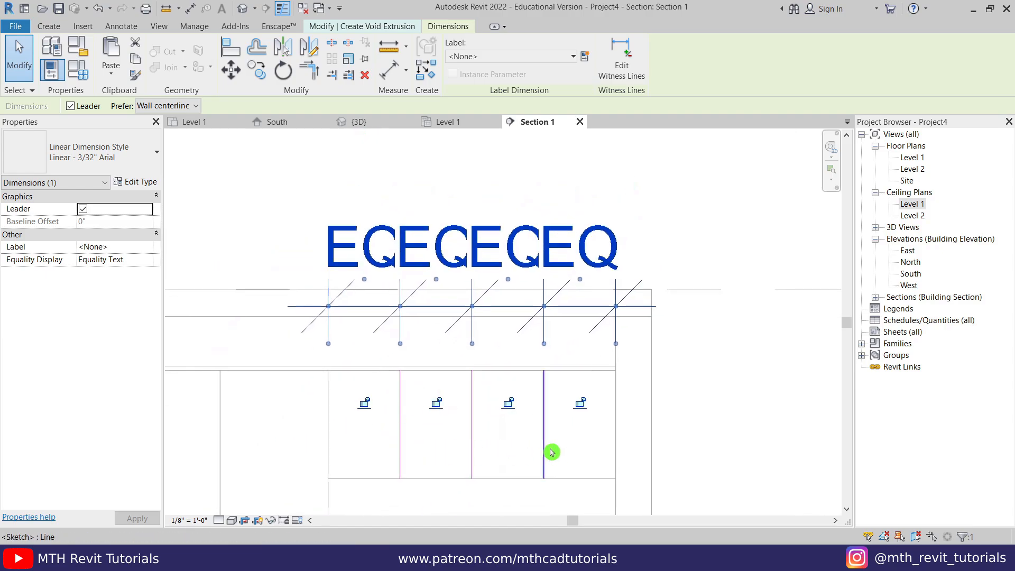
click(606, 201)
click(546, 255)
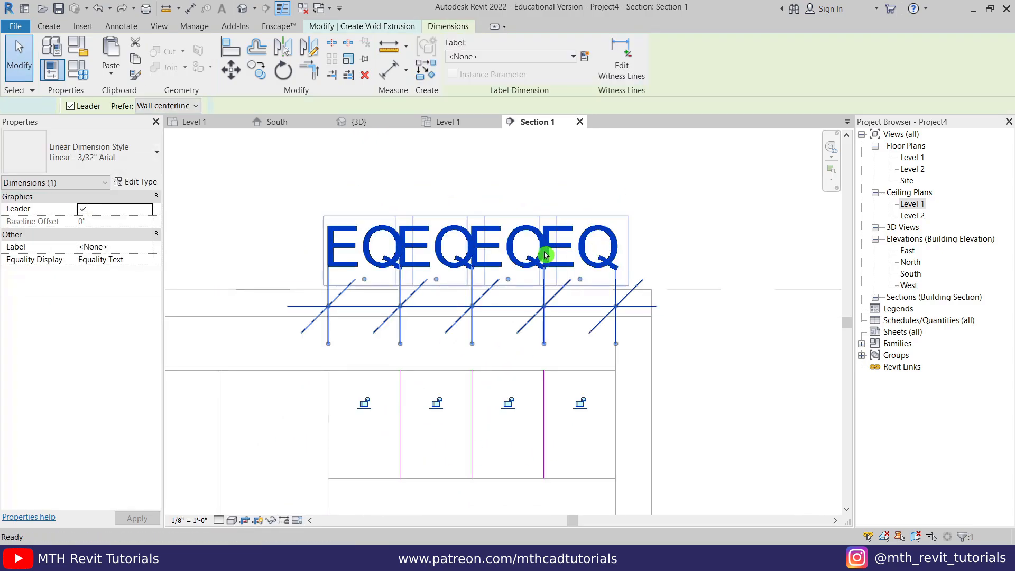
key(Delete)
middle_drag(544, 263, 412, 375)
scroll(411, 375, up, 1)
- Pick an offset sketch line beside the magenta groove line
scroll(412, 374, up, 1)
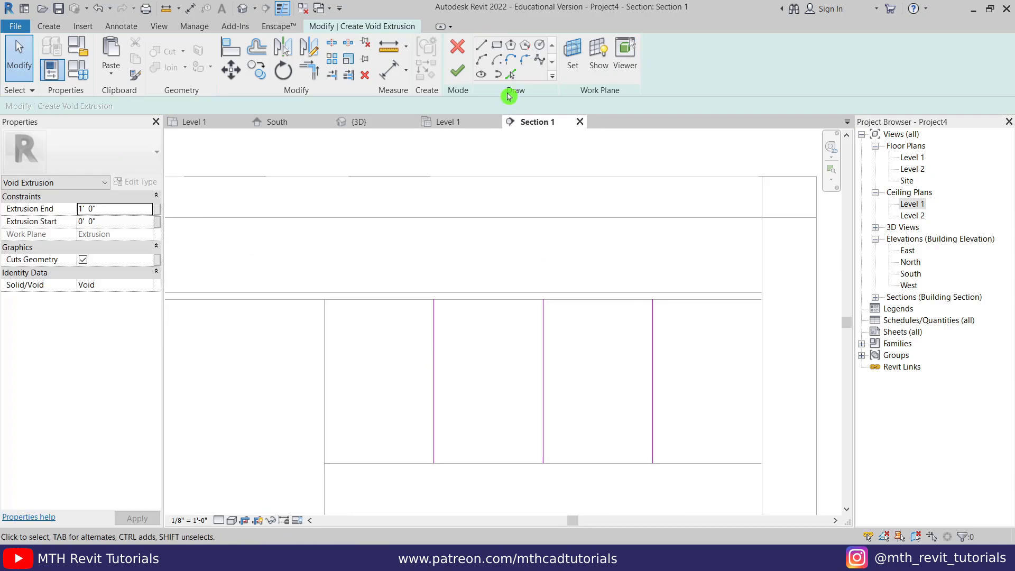
click(511, 76)
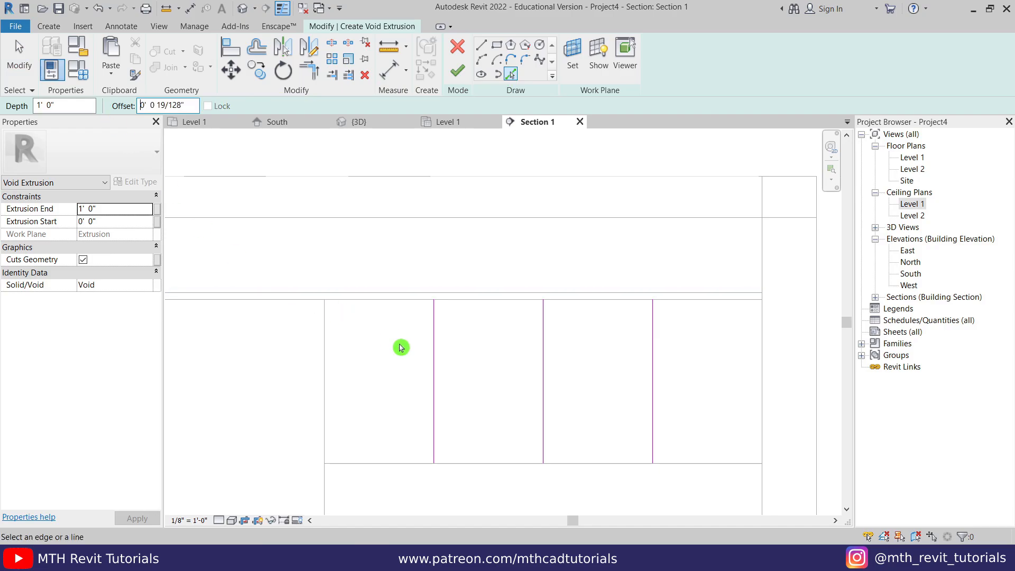
scroll(401, 347, up, 3)
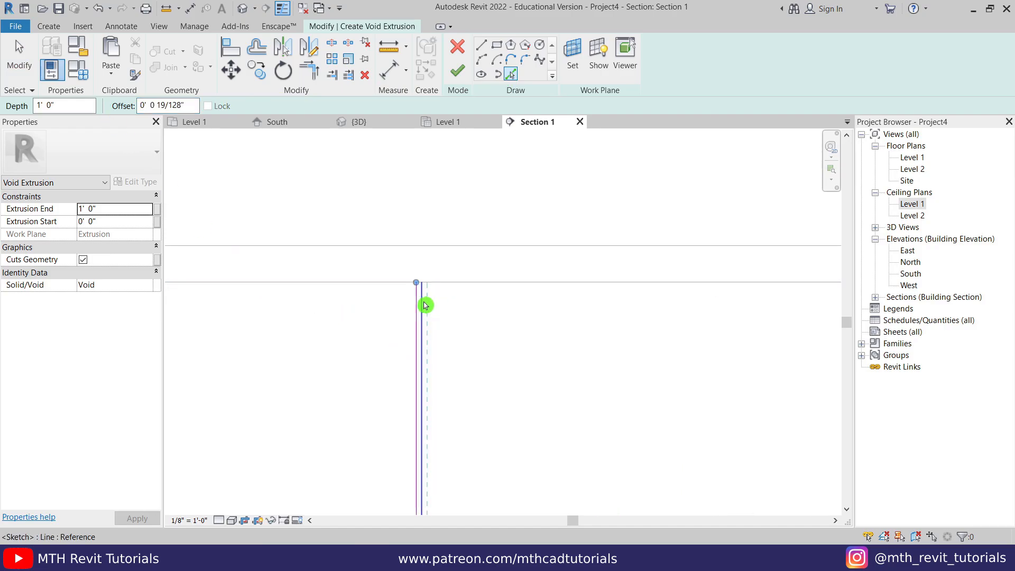
click(427, 307)
key(Escape)
- Copy the groove sketch line with CO to the next two magenta line positions
scroll(429, 293, up, 3)
click(422, 288)
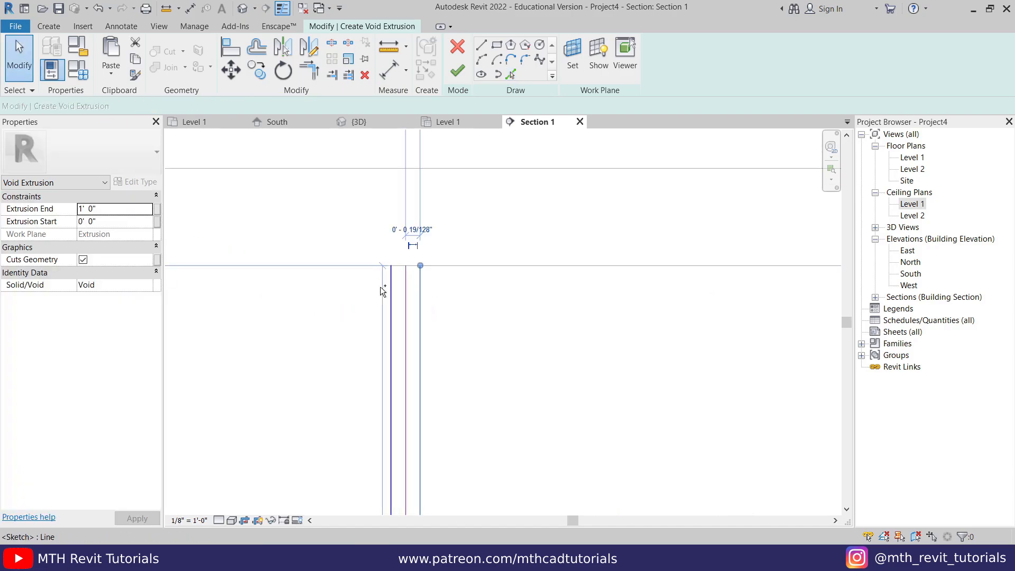
click(392, 285)
key(c)
key(o)
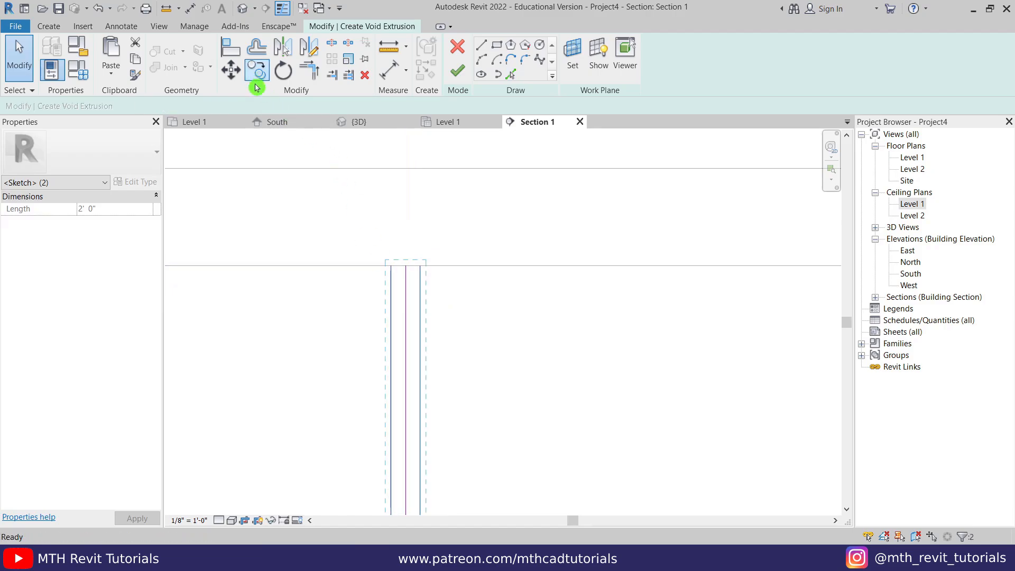
click(394, 264)
scroll(407, 274, down, 3)
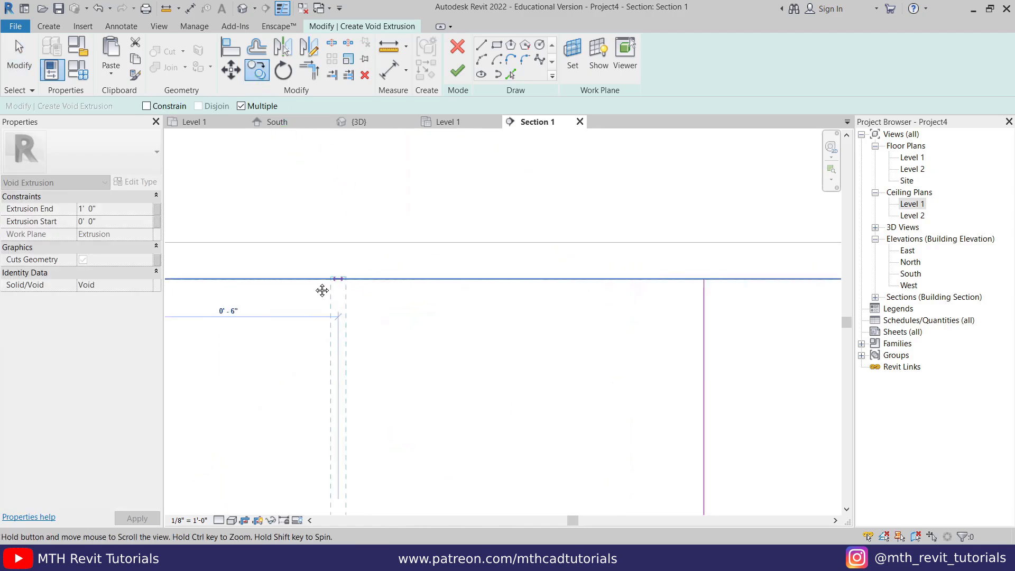
click(678, 278)
scroll(421, 284, down, 3)
middle_drag(687, 288, 412, 291)
scroll(510, 281, up, 3)
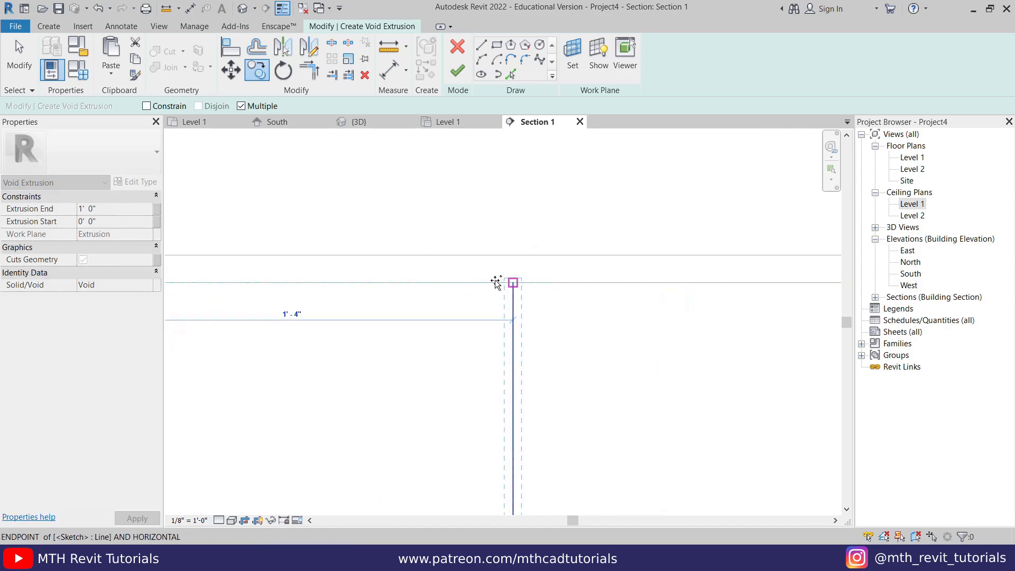
scroll(506, 286, down, 1)
scroll(506, 286, up, 1)
click(503, 285)
key(Escape)
key(Escape)
- Delete the three extra middle sketch lines from the groove line triples
scroll(585, 274, down, 3)
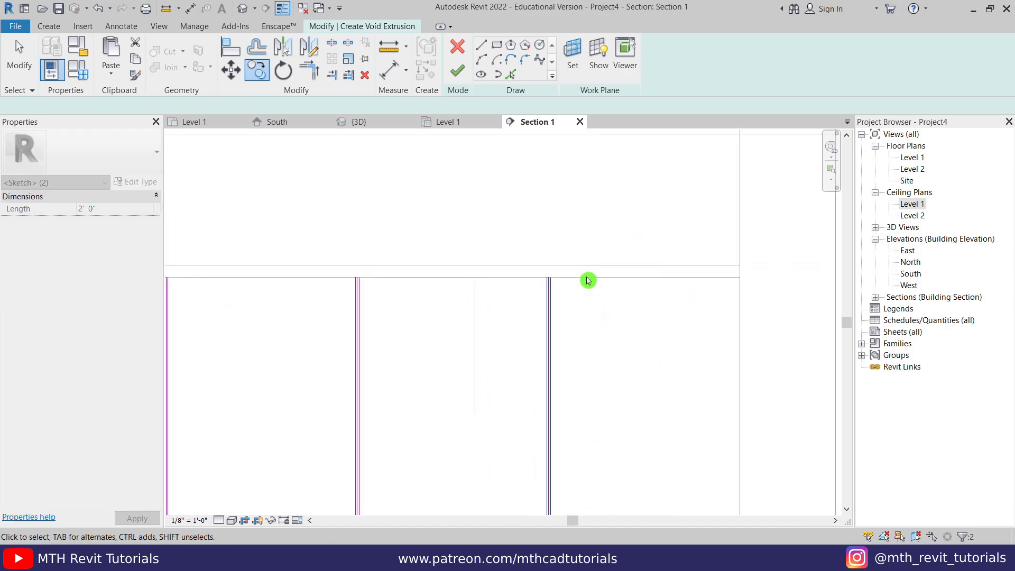
middle_drag(587, 281, 583, 321)
scroll(530, 326, up, 3)
scroll(560, 327, up, 2)
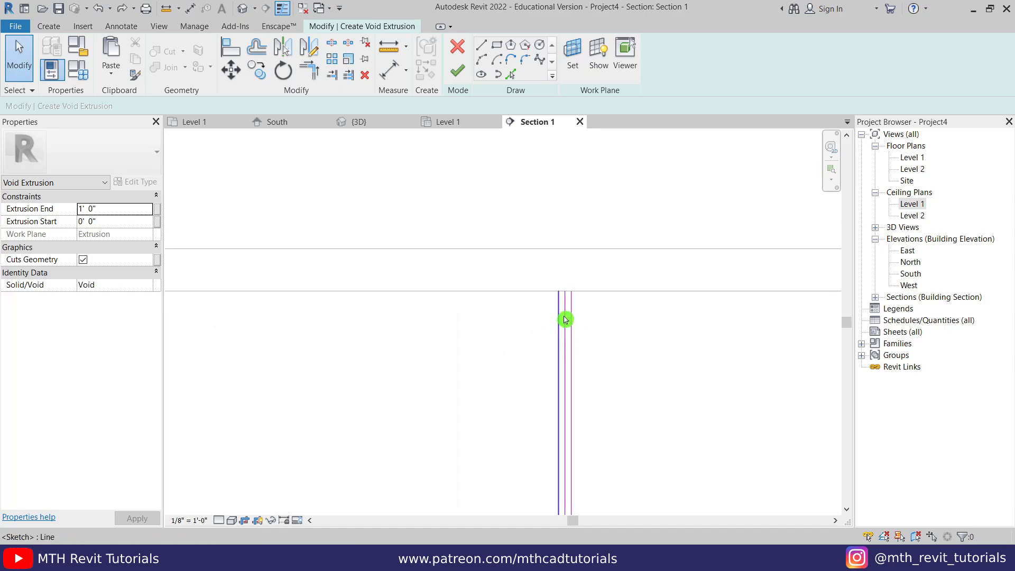
click(566, 318)
key(Delete)
scroll(380, 338, down, 2)
middle_drag(814, 344, 587, 319)
scroll(580, 307, up, 3)
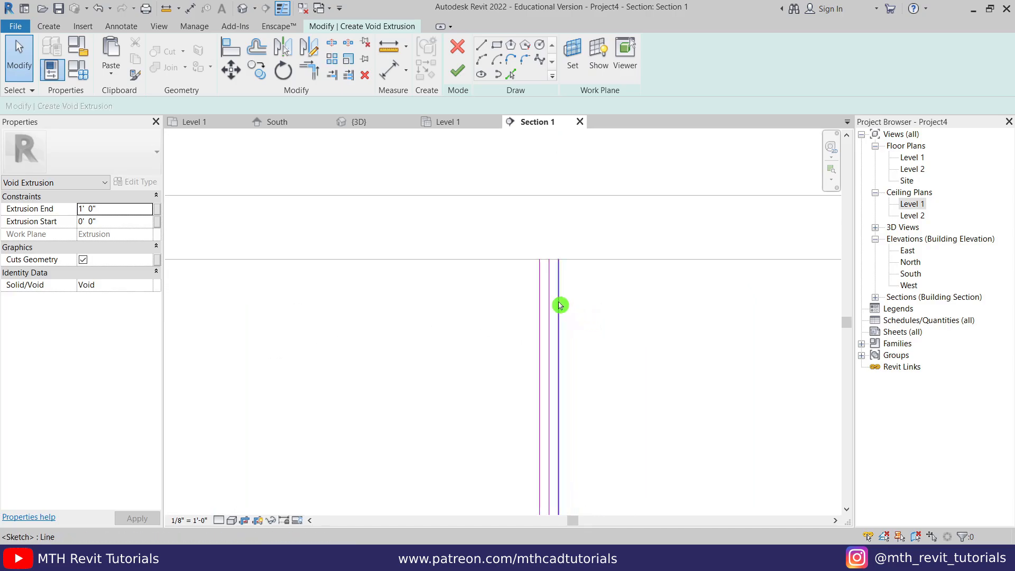
click(550, 303)
key(Delete)
scroll(381, 343, down, 3)
mouse_move(312, 368)
middle_down()
mouse_move(412, 351)
mouse_move(682, 354)
middle_up()
scroll(405, 301, up, 2)
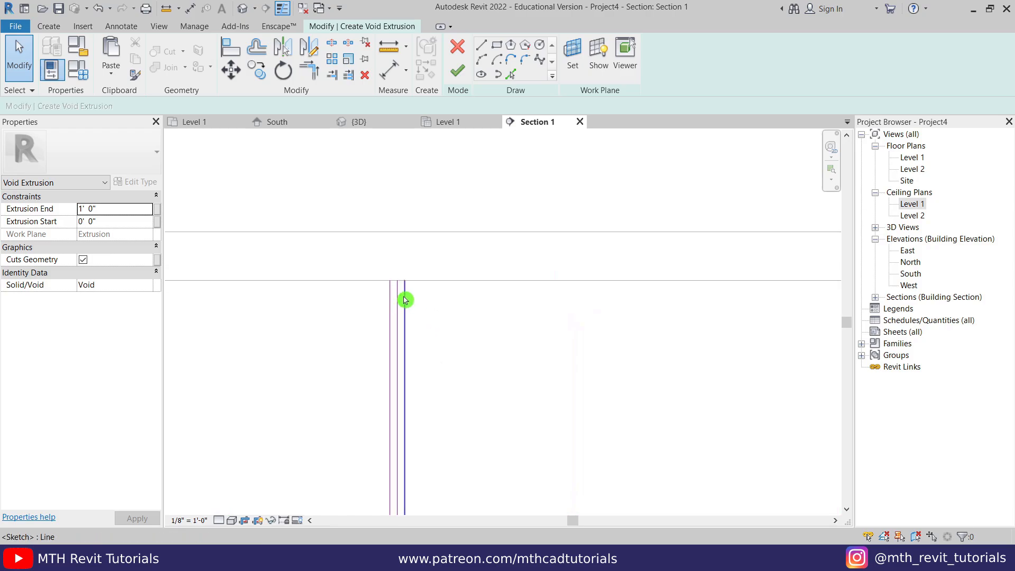
click(398, 297)
key(Delete)
scroll(431, 225, down, 4)
- Draw short lines closing the tops and bottoms of the narrow groove outlines
click(482, 46)
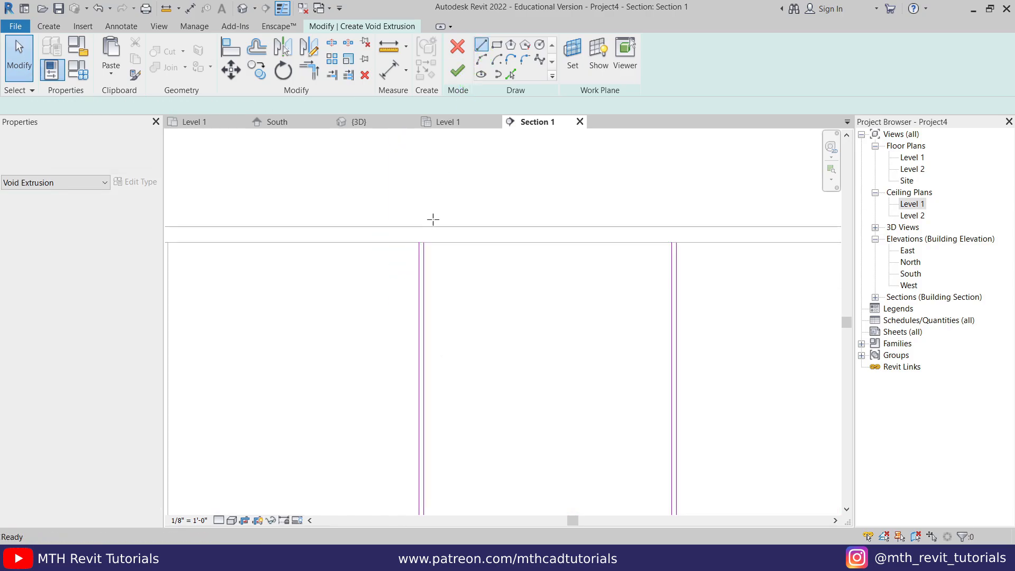
scroll(425, 240, up, 1)
click(415, 243)
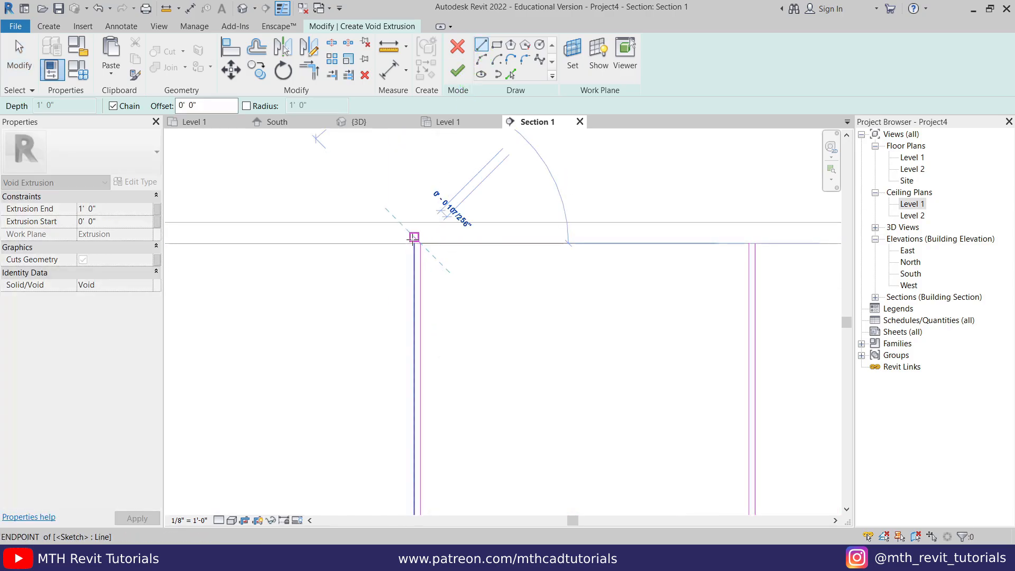
scroll(420, 218, down, 3)
middle_drag(458, 395, 456, 227)
scroll(427, 245, up, 4)
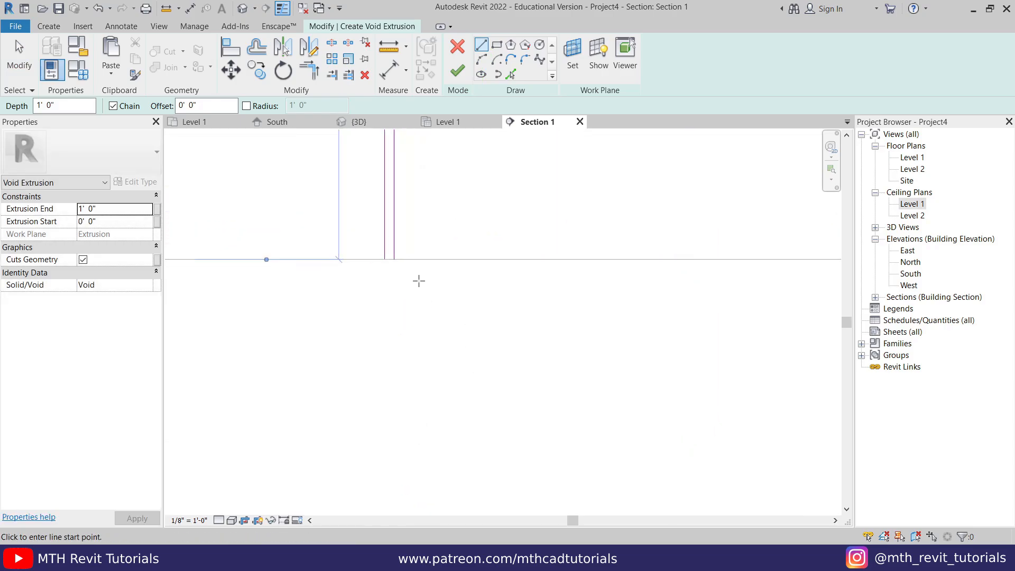
click(394, 259)
click(384, 259)
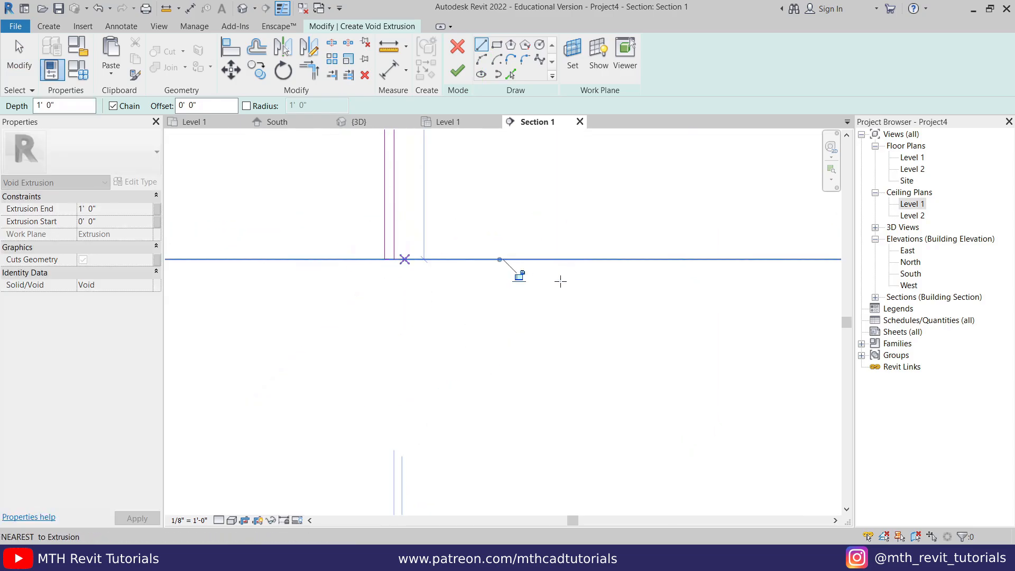
key(Escape)
middle_drag(562, 280, 82, 347)
click(377, 326)
click(386, 326)
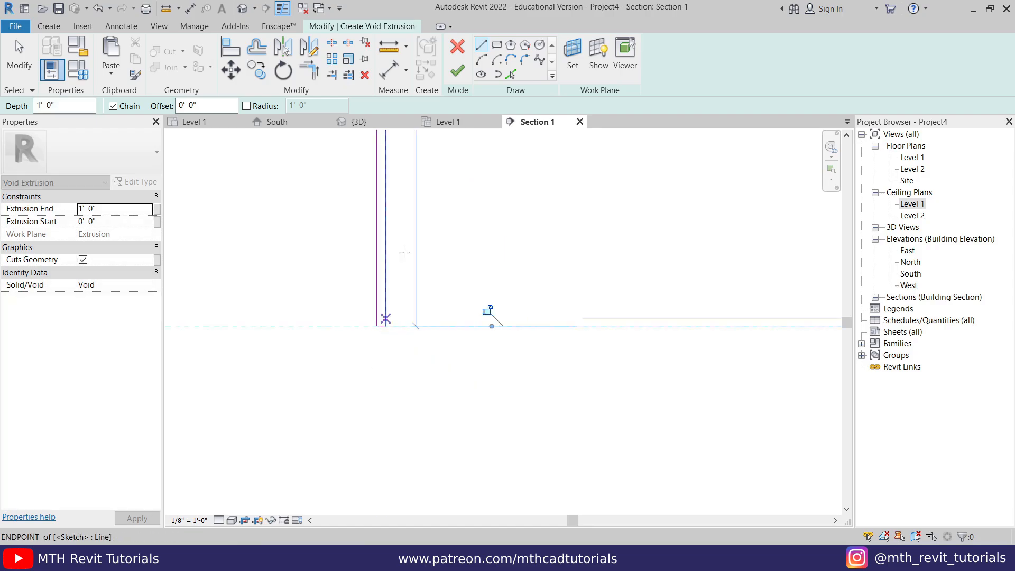
key(Escape)
middle_drag(416, 217, 409, 434)
middle_drag(356, 317, 347, 431)
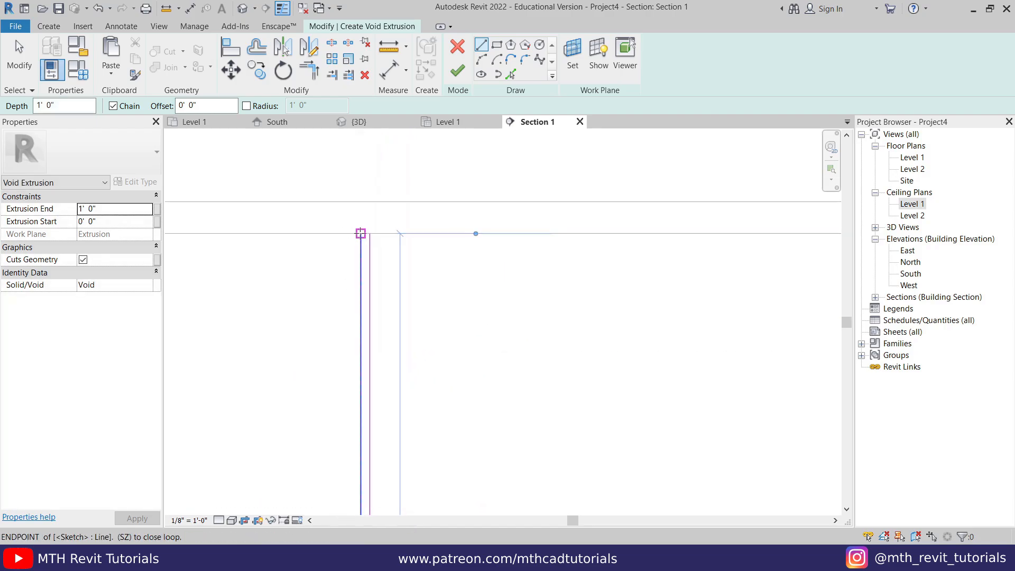
click(361, 233)
click(370, 234)
key(Escape)
middle_drag(717, 276, 229, 318)
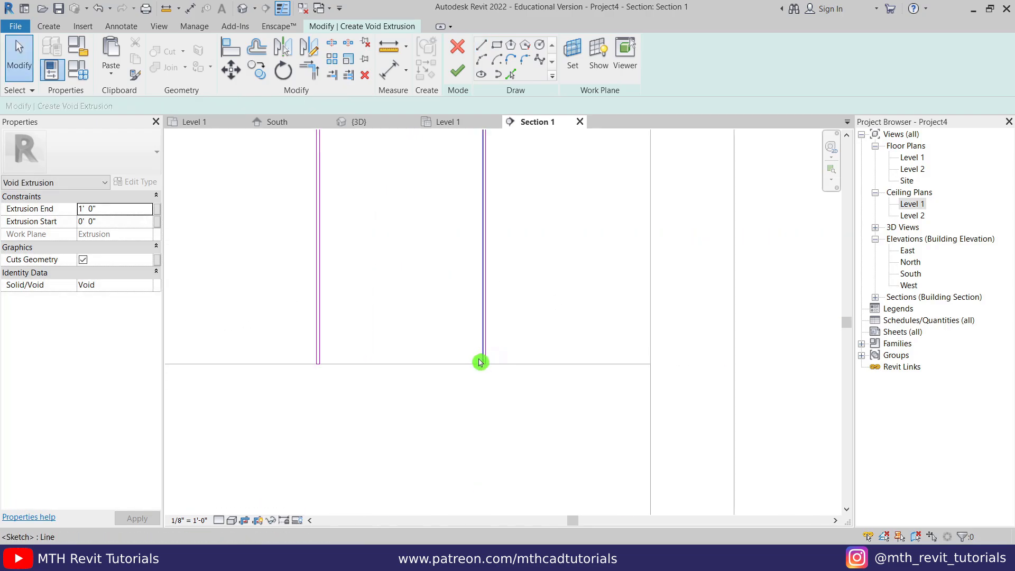
scroll(481, 363, down, 2)
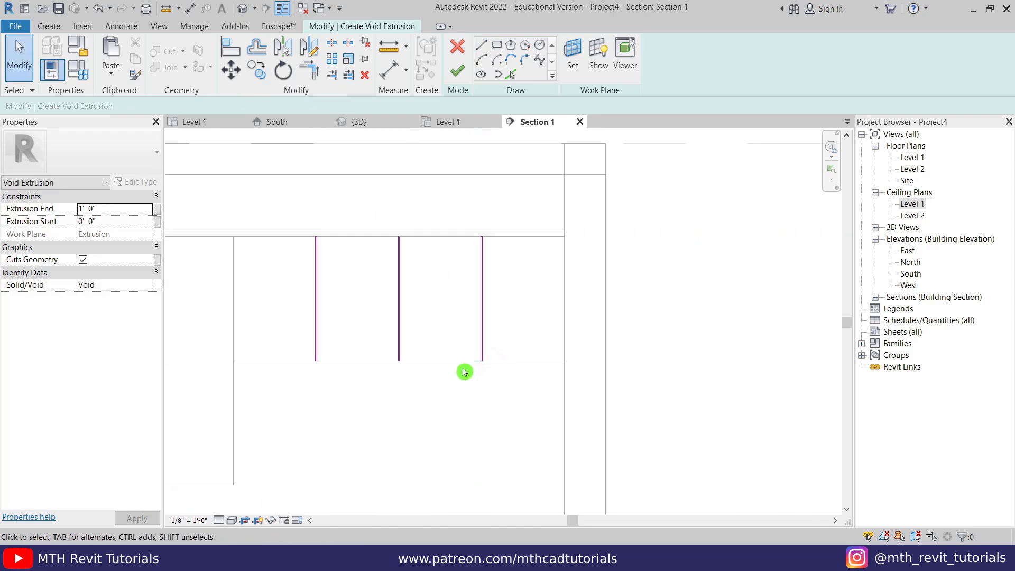
middle_drag(261, 254, 280, 263)
- Copy the left groove line to the upper block's left edge
drag(269, 171, 393, 414)
click(257, 71)
scroll(324, 404, up, 2)
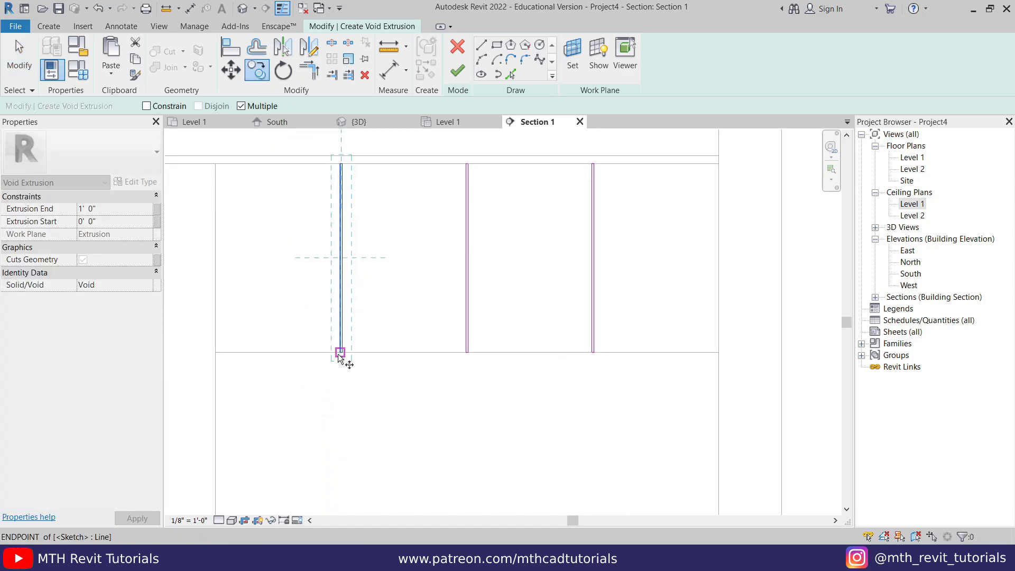
click(340, 352)
click(217, 354)
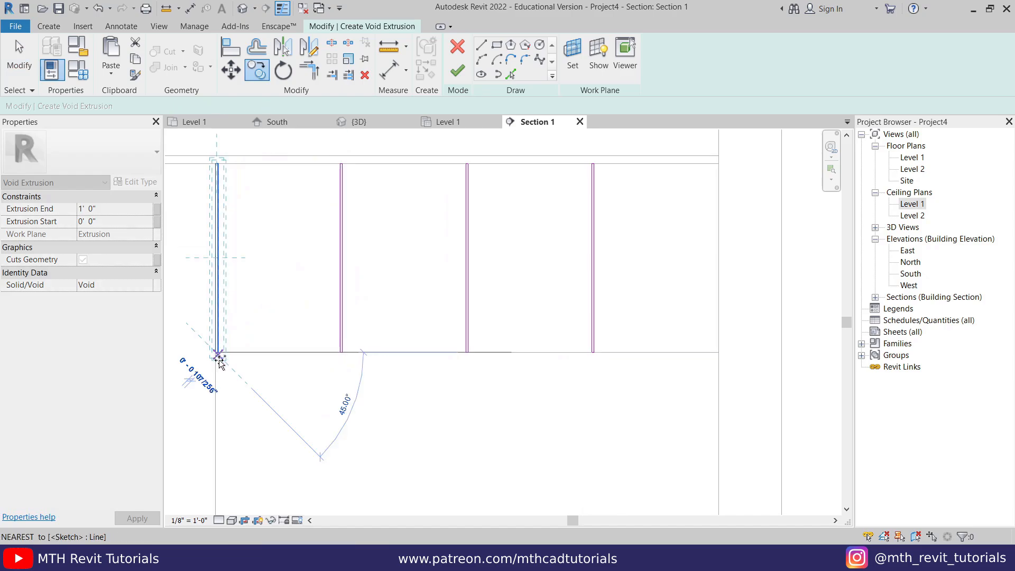
key(Escape)
scroll(388, 380, down, 2)
- Finish the groove sketch and set the void extrusion depth to 0.3" in the 3D view
click(458, 74)
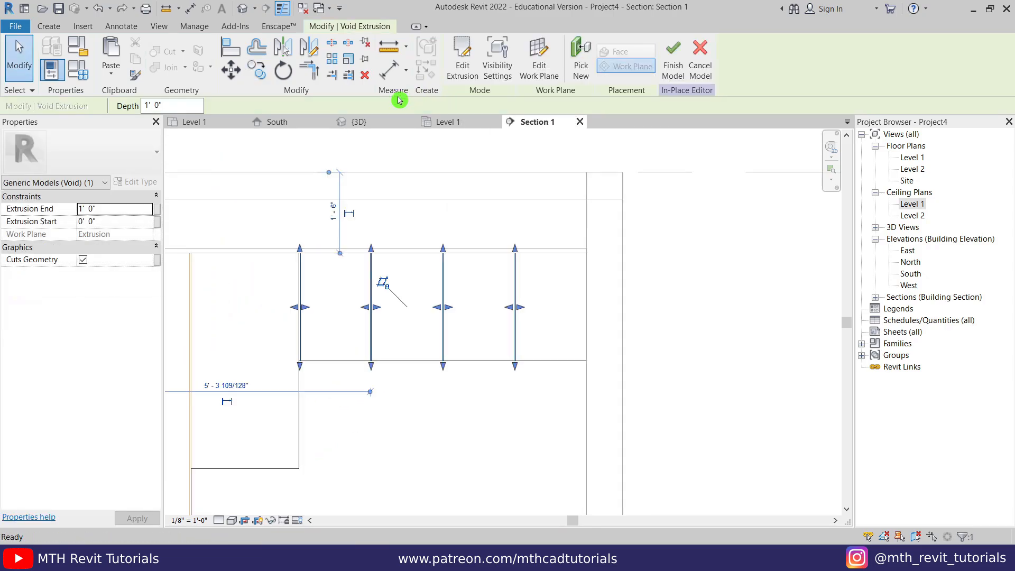
click(358, 122)
scroll(313, 219, down, 3)
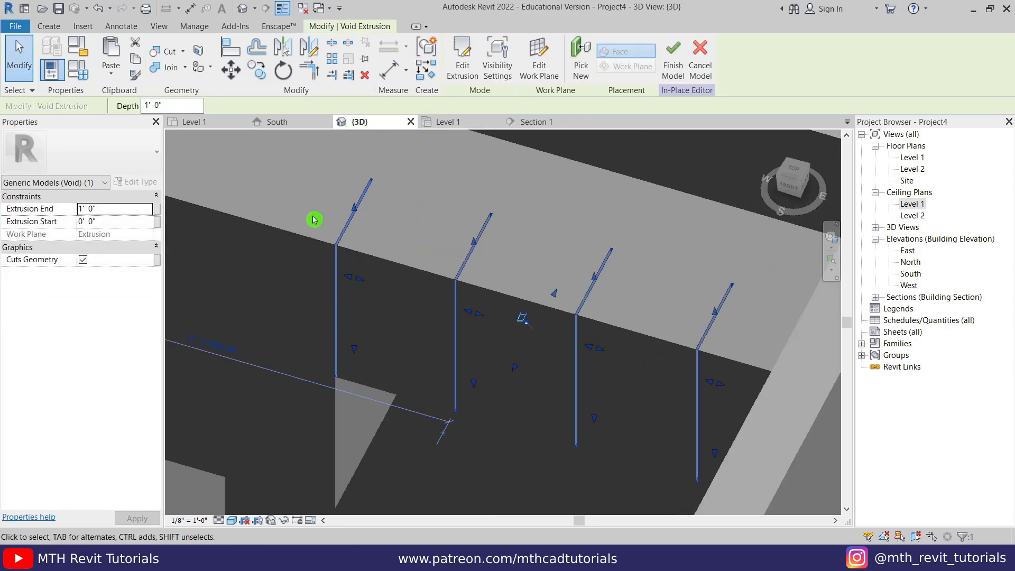
middle_drag(471, 244, 467, 249)
scroll(426, 224, up, 1)
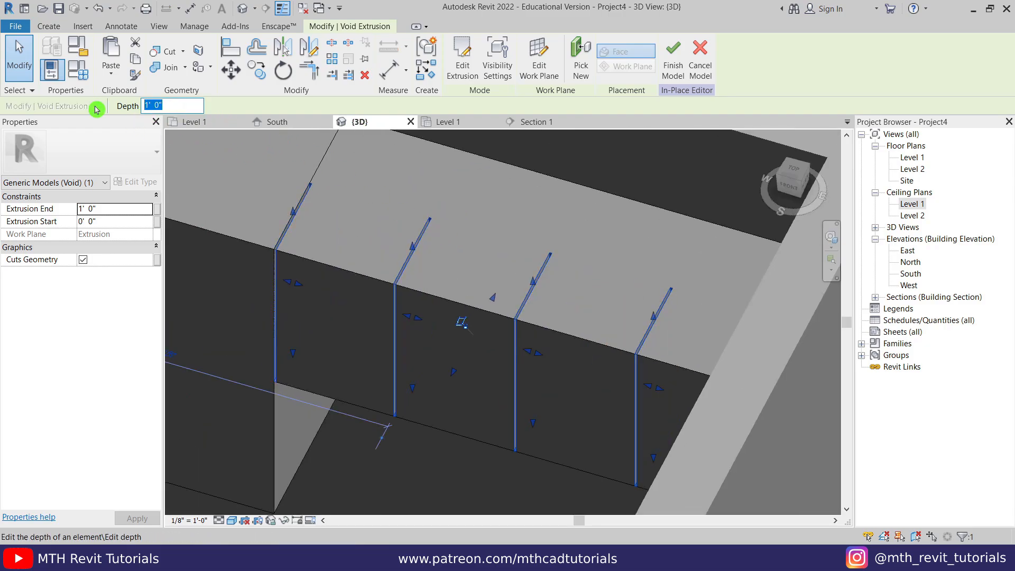
click(423, 157)
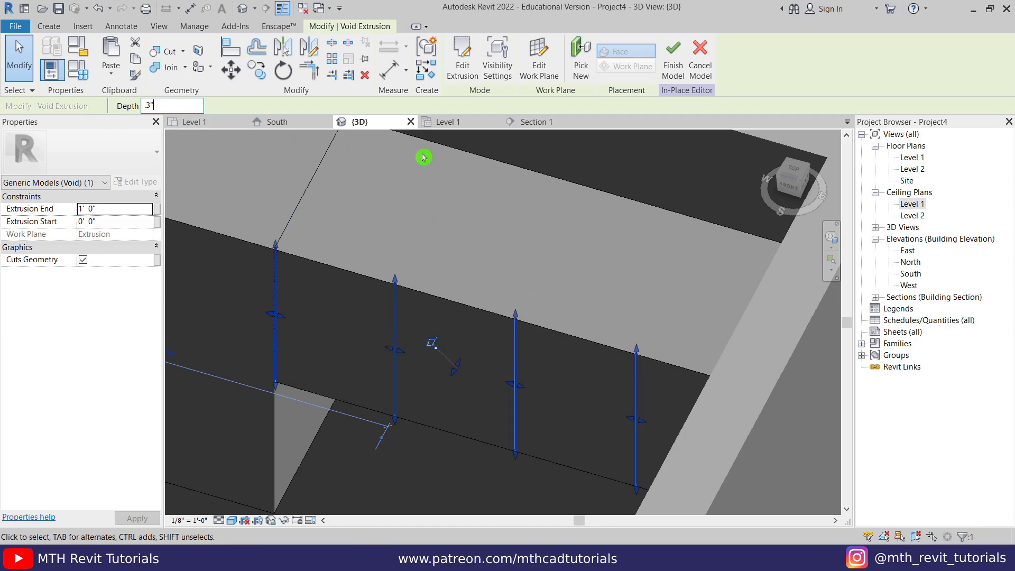
click(449, 160)
- Orbit the 3D view to inspect the drawer grooves from the front and above
scroll(345, 295, up, 4)
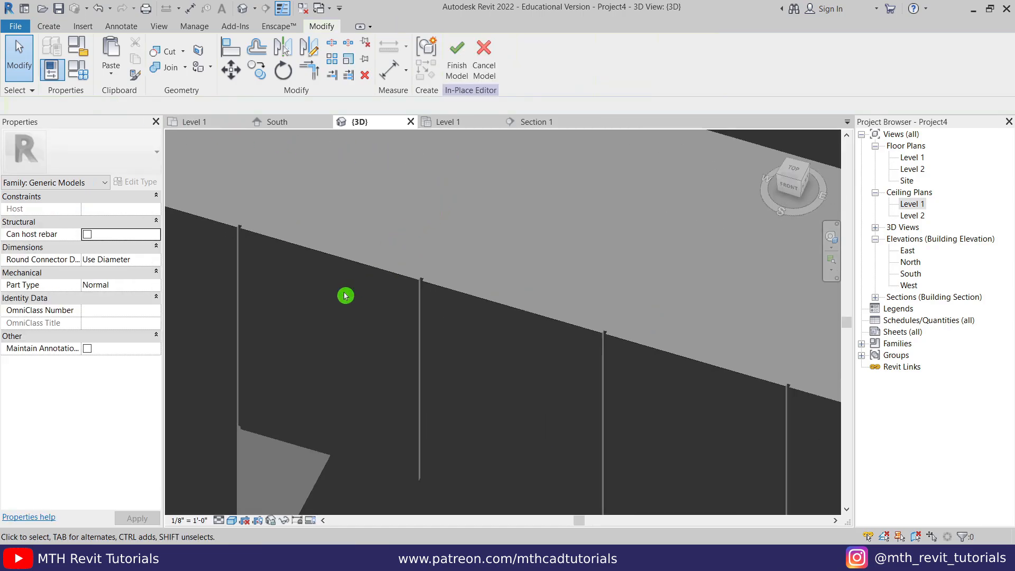
middle_drag(410, 309, 410, 163)
scroll(433, 246, down, 5)
shift+middle_drag(383, 284, 446, 296)
scroll(438, 216, up, 2)
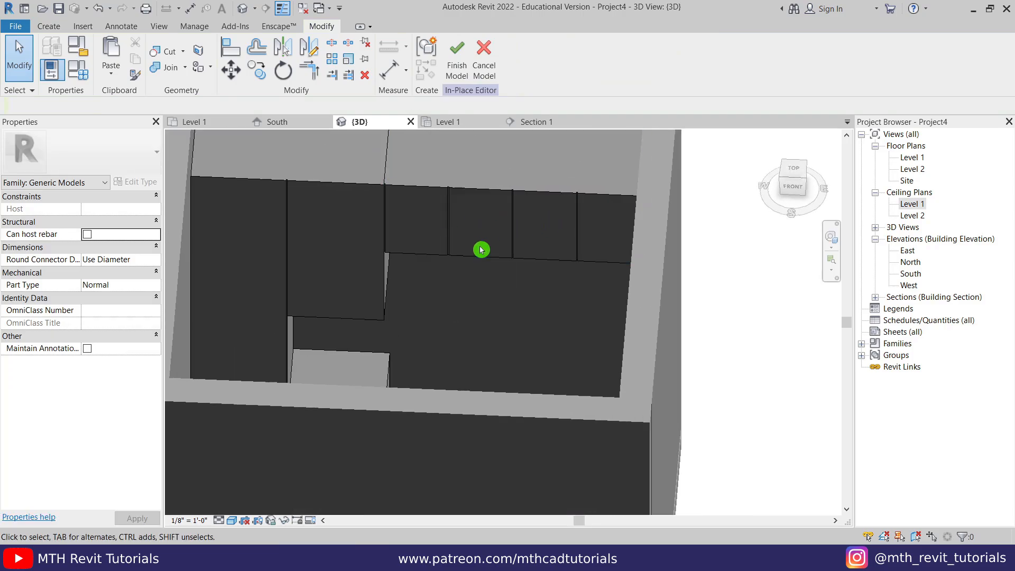
shift+middle_drag(481, 249, 479, 122)
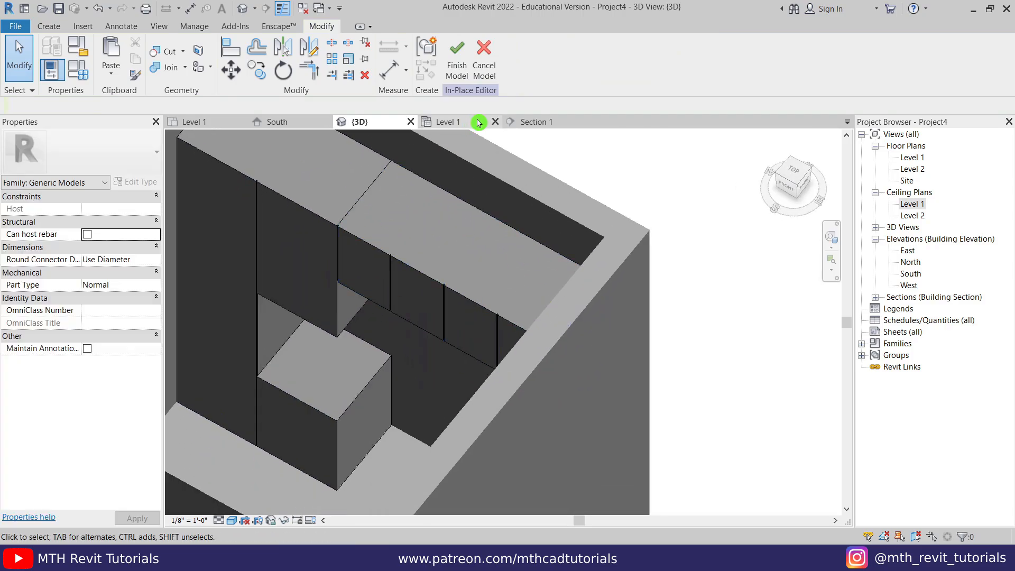
- In Section 1, start a new solid extrusion using Pick a plane for the work plane
click(524, 121)
scroll(435, 351, down, 1)
middle_drag(435, 351, 449, 254)
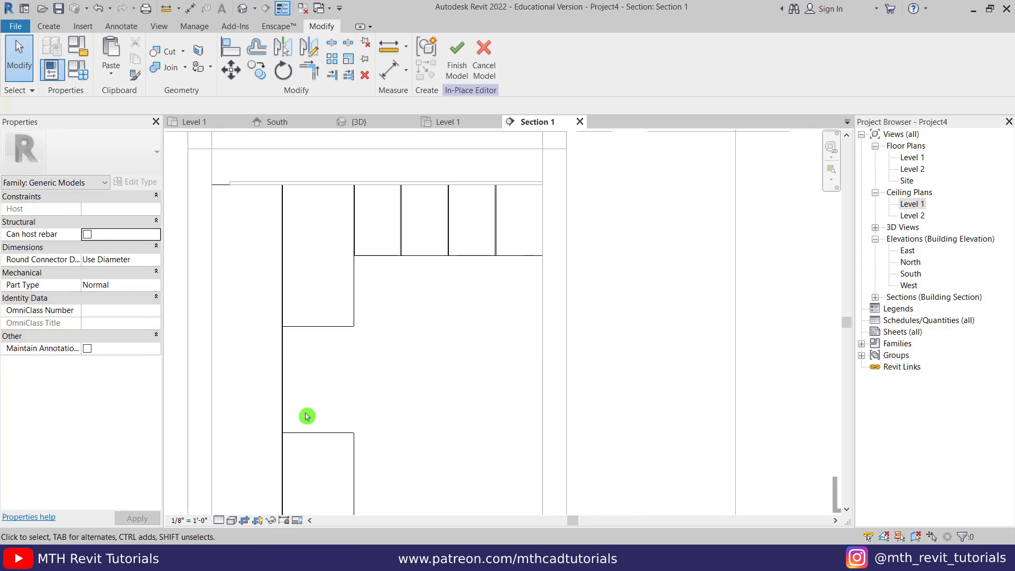
middle_drag(406, 397, 403, 347)
scroll(408, 309, up, 2)
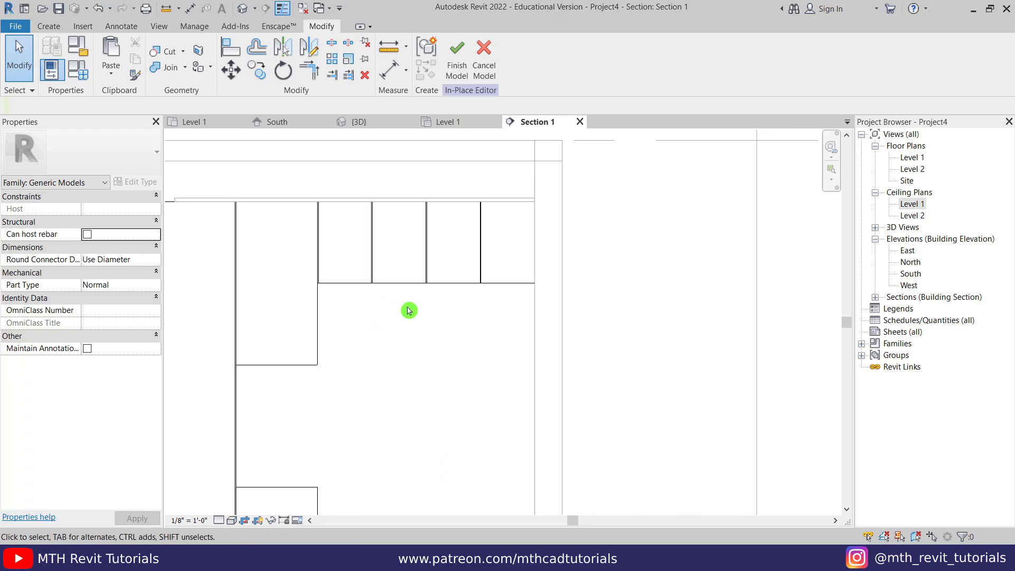
scroll(412, 301, up, 2)
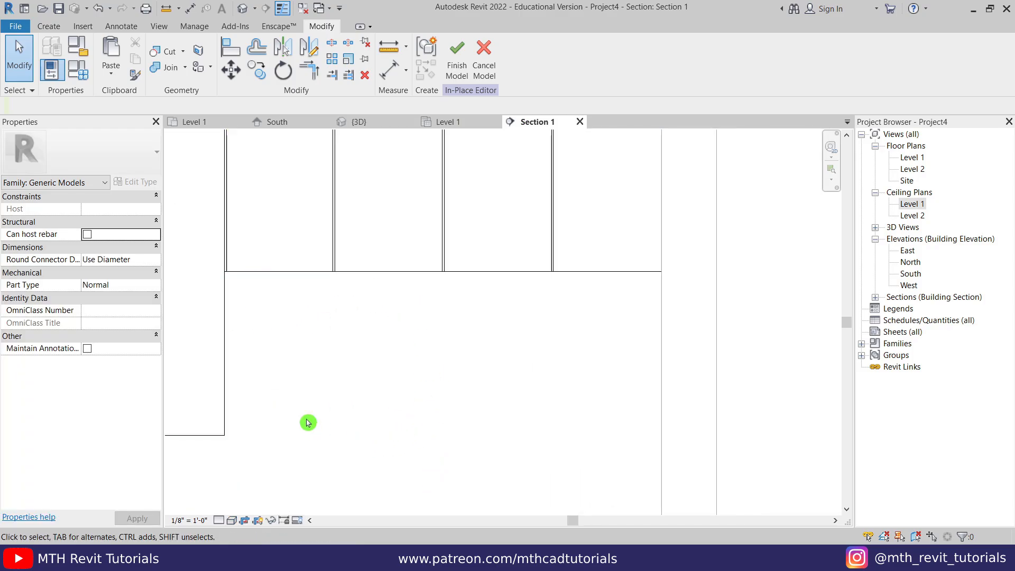
click(47, 29)
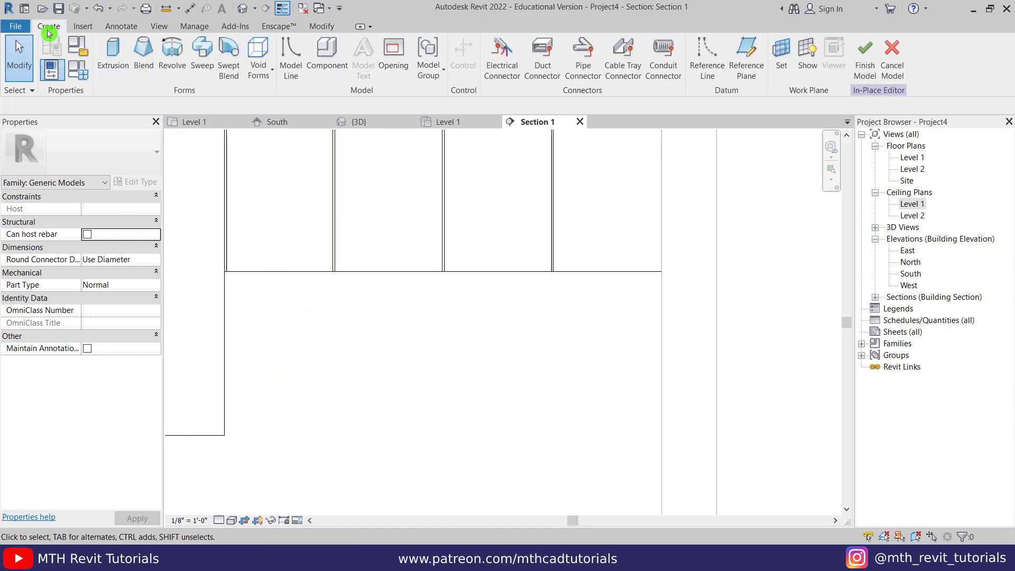
click(122, 65)
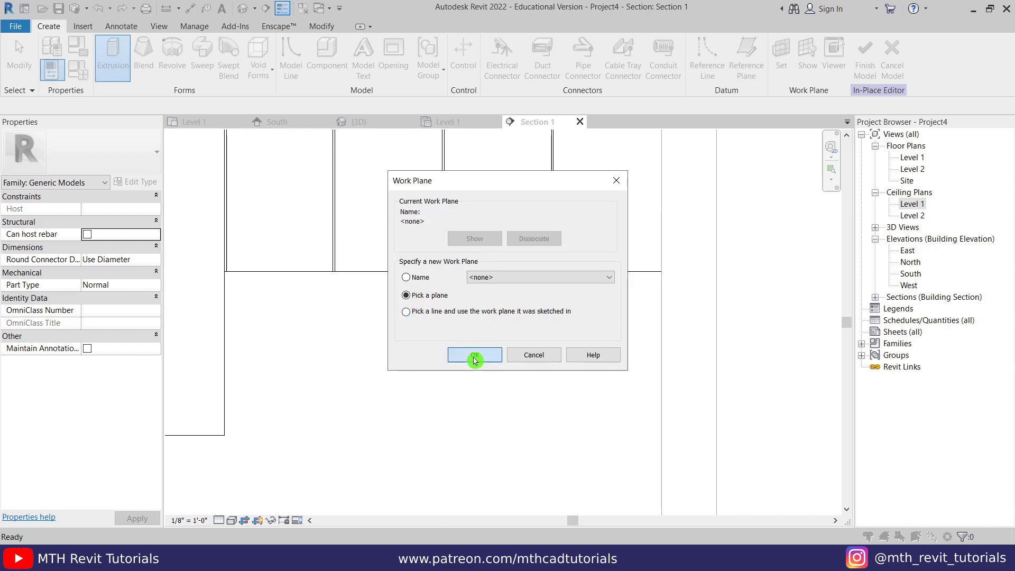
click(474, 359)
scroll(471, 328, down, 2)
- Pick the wall face as work plane and draw the outer rectangle below the upper cabinets
scroll(401, 201, down, 2)
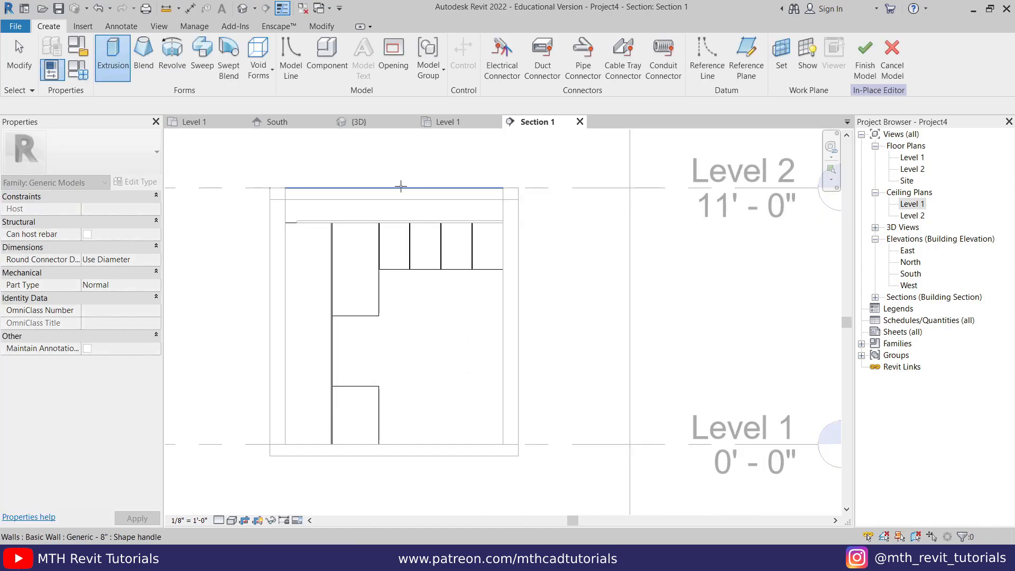
click(400, 186)
scroll(454, 196, up, 1)
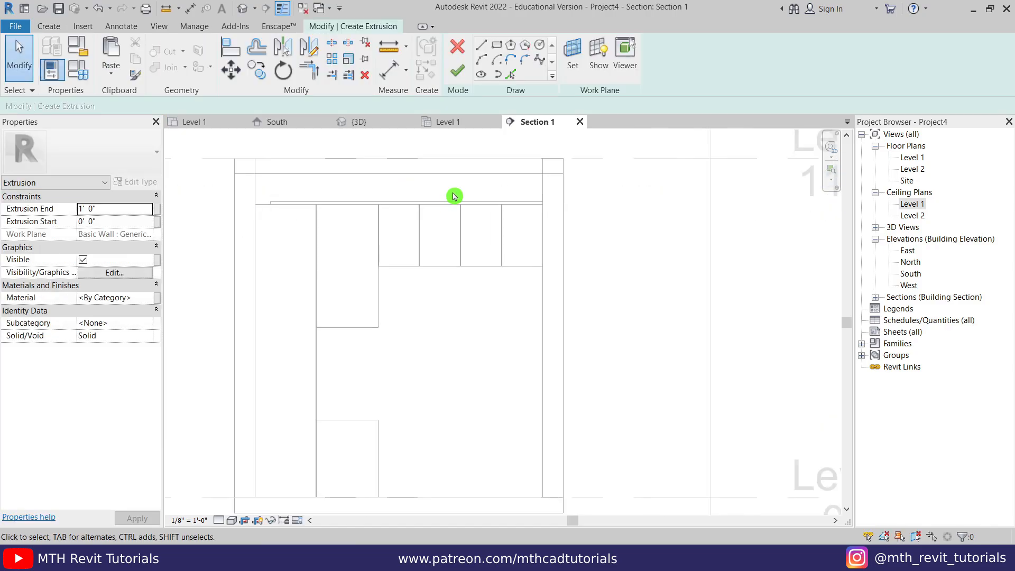
click(495, 51)
scroll(455, 274, up, 2)
click(466, 259)
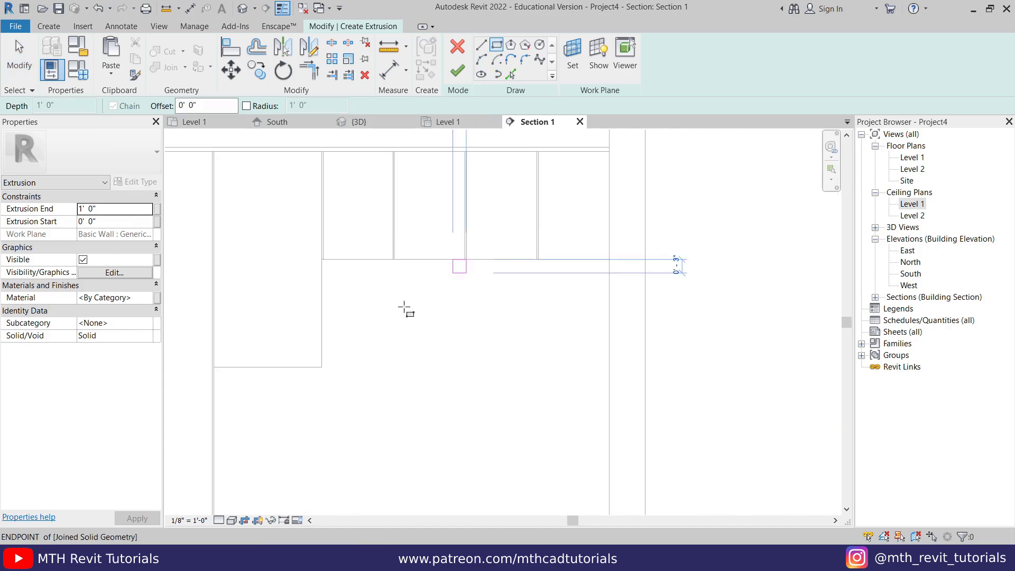
click(322, 367)
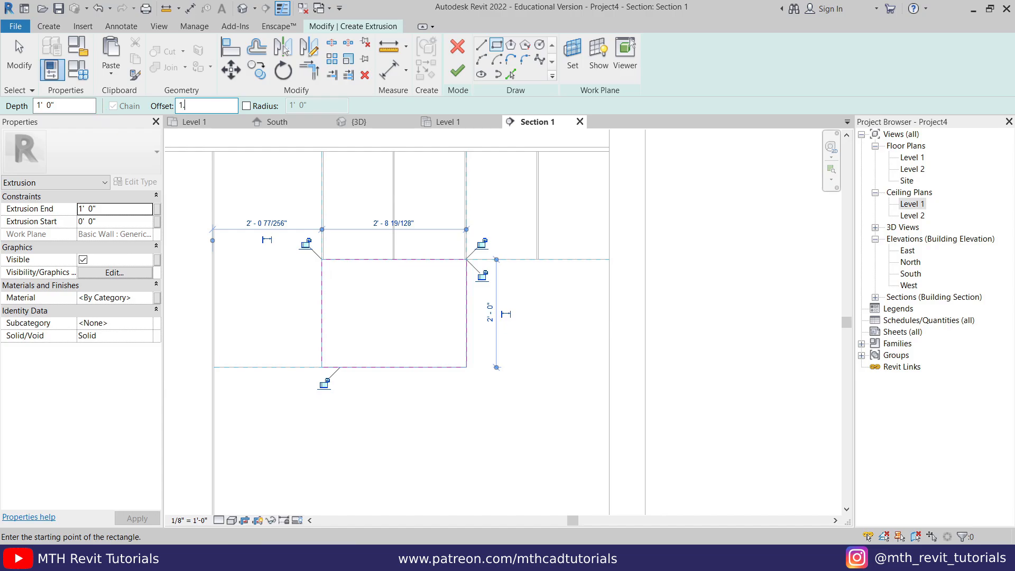
- Draw a second rectangle inset 1 1/2" inside the outer one
key(Return)
click(467, 367)
scroll(328, 272, up, 2)
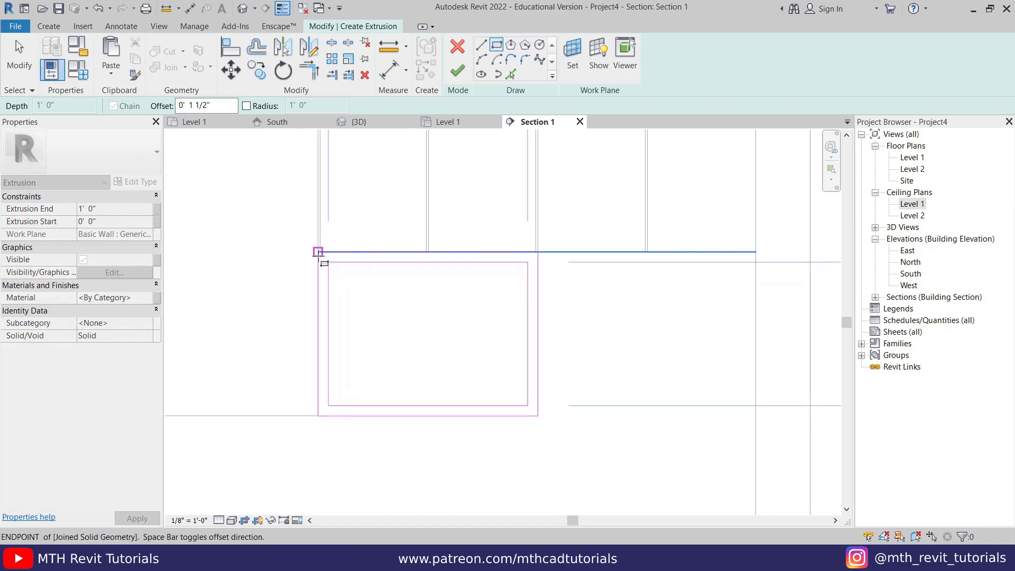
click(318, 252)
- Draw a horizontal line across the inner rectangle at its edge midpoints
key(Escape)
scroll(366, 254, down, 2)
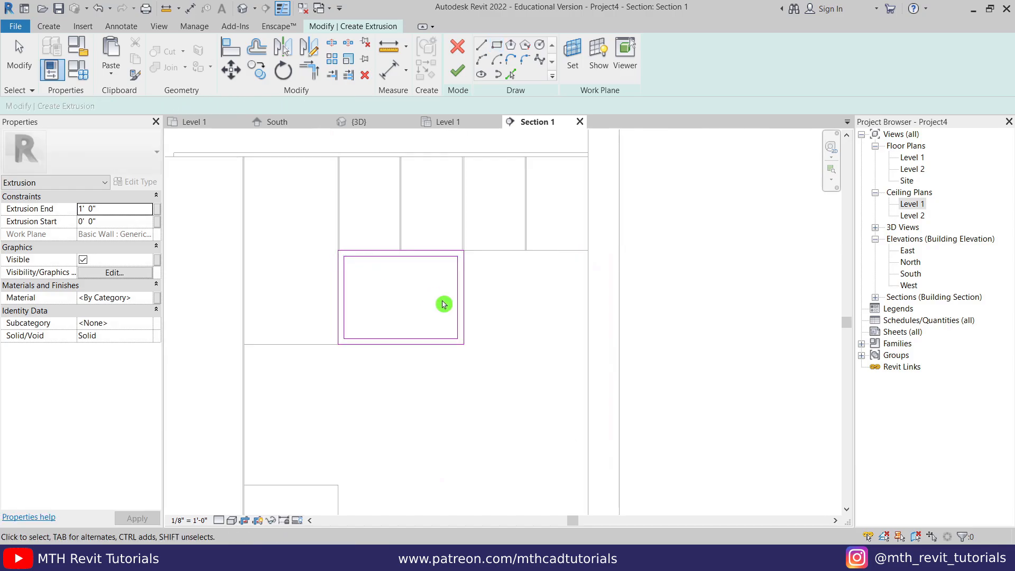
key(Escape)
scroll(504, 320, up, 3)
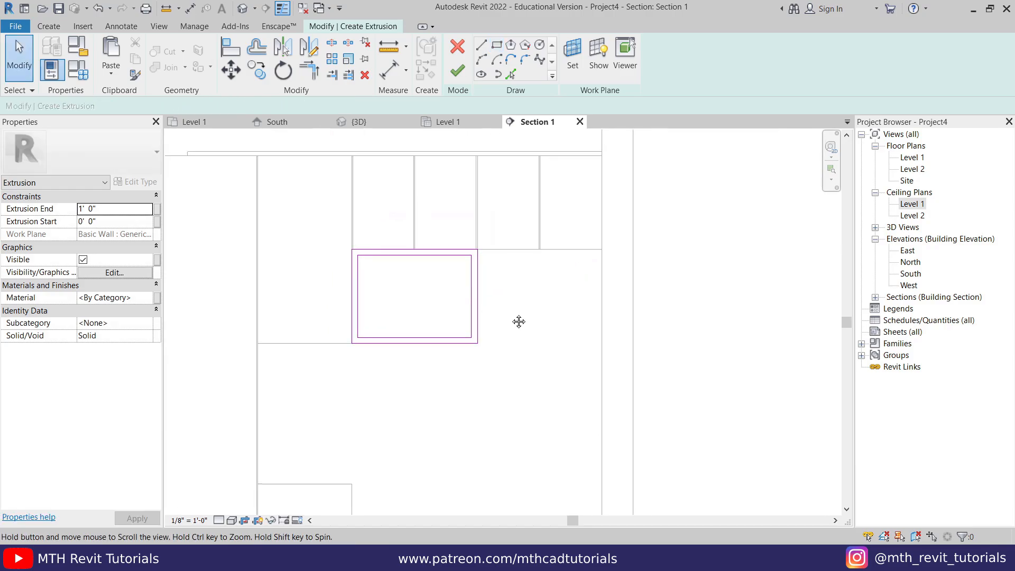
click(480, 51)
click(461, 306)
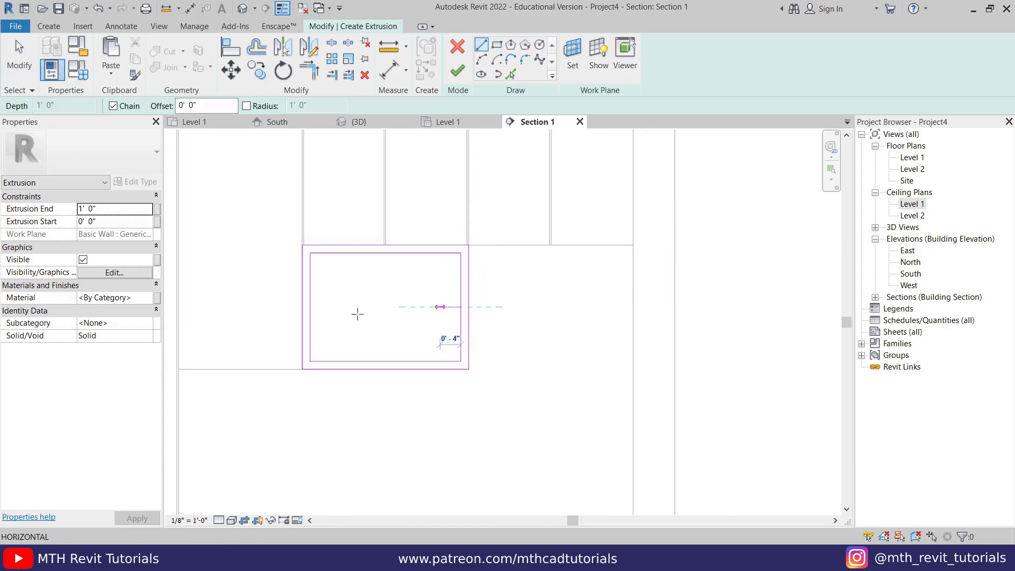
click(310, 307)
key(Escape)
- Make an offset copy of the middle line and delete the original
click(513, 75)
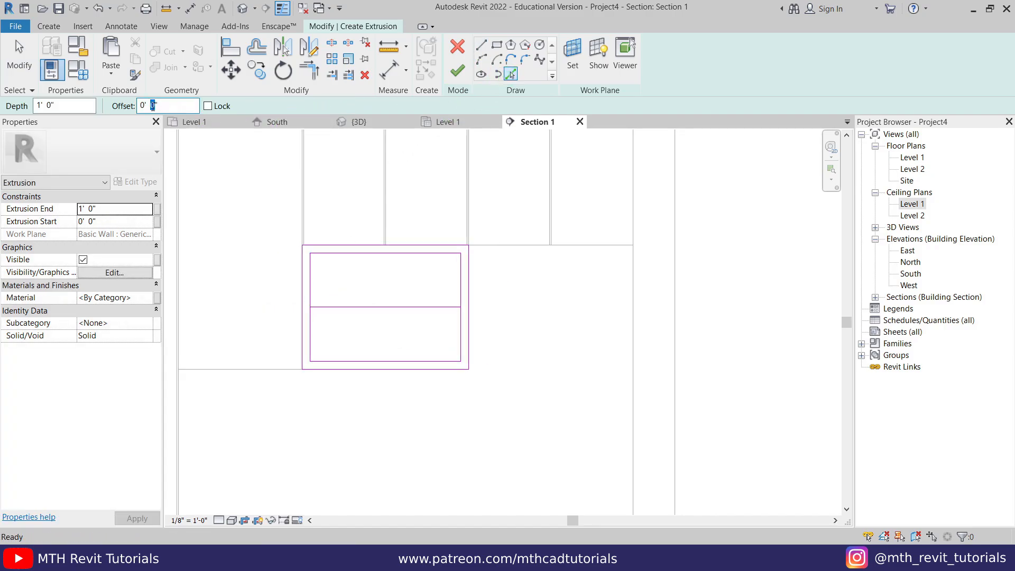
scroll(346, 310, up, 3)
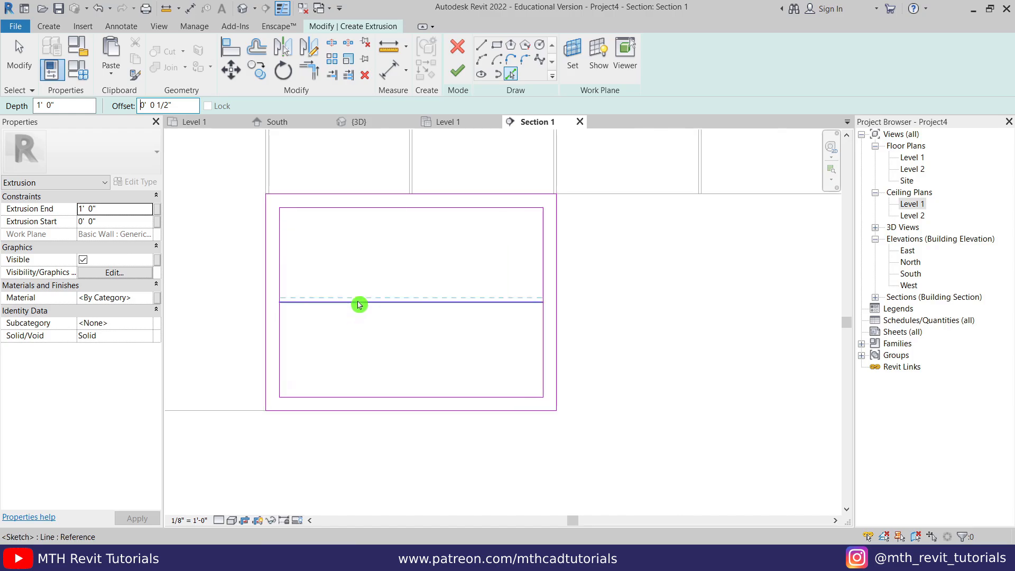
click(356, 301)
key(Escape)
scroll(507, 307, up, 2)
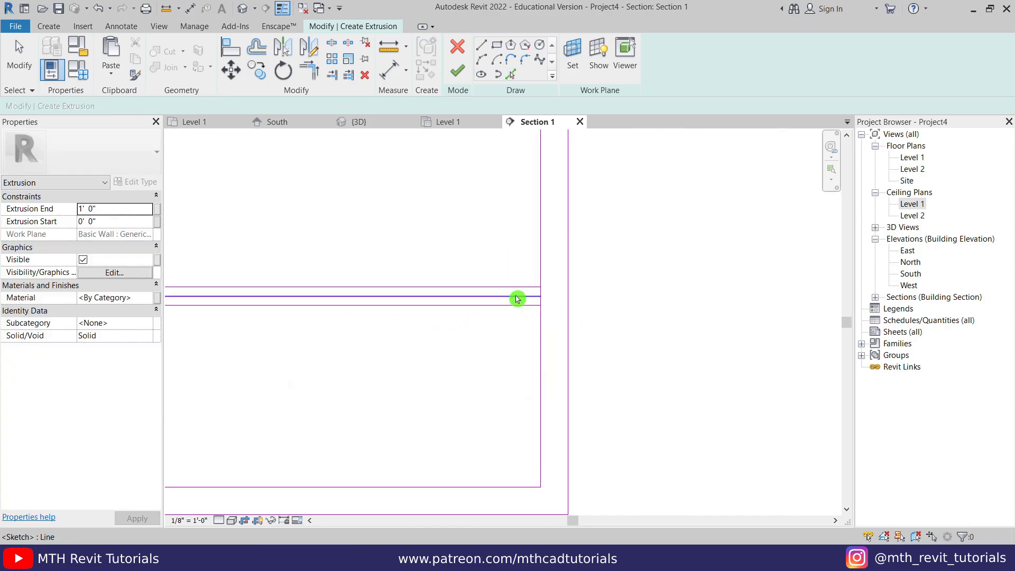
key(Delete)
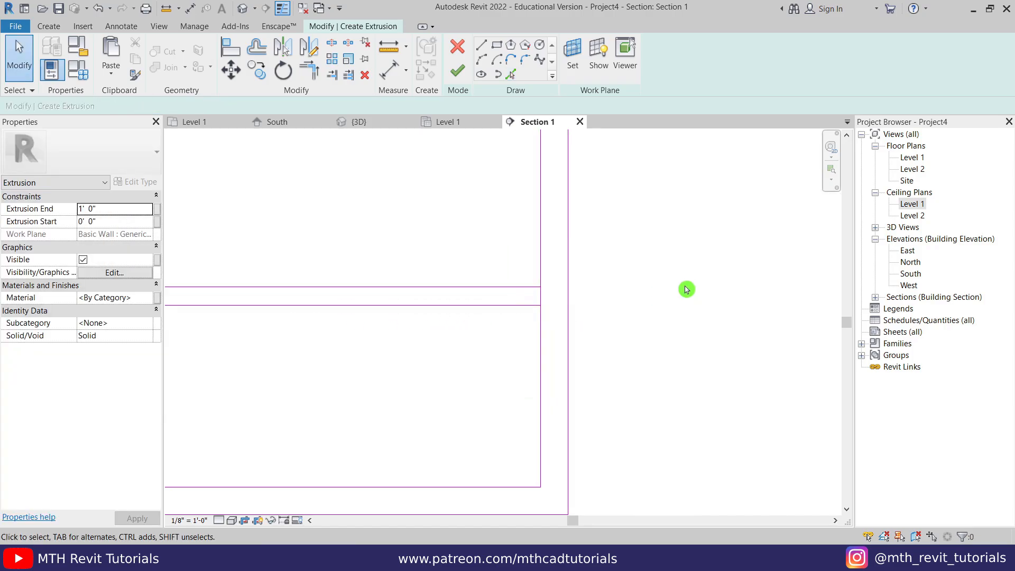
- Split the left edge between the two middle lines with SL
key(s)
key(l)
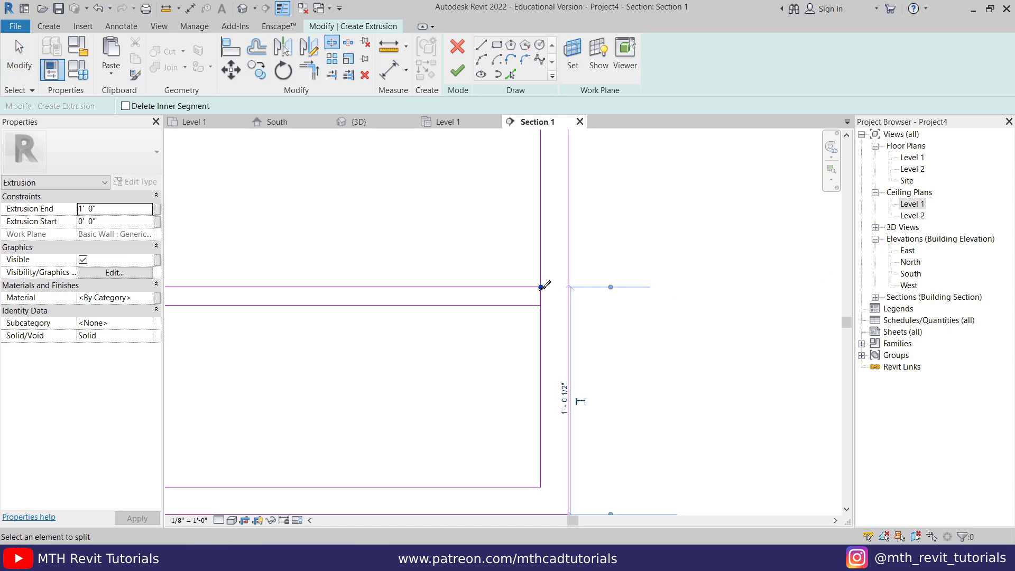
scroll(571, 301, down, 3)
scroll(370, 300, up, 2)
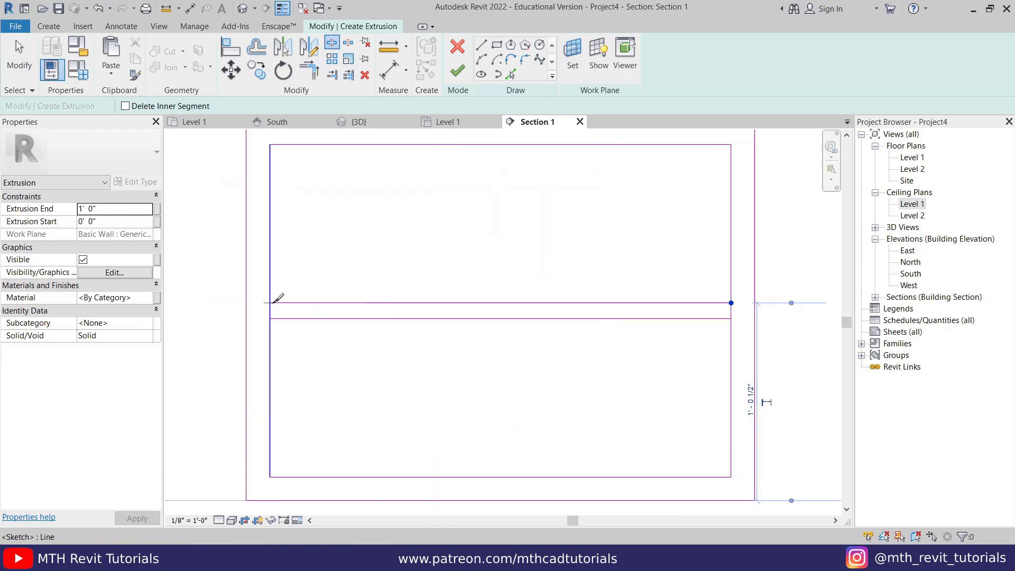
click(272, 303)
- Trim the left and right edges to corners with TR, forming two stacked openings
key(Escape)
key(t)
key(r)
click(283, 320)
click(271, 339)
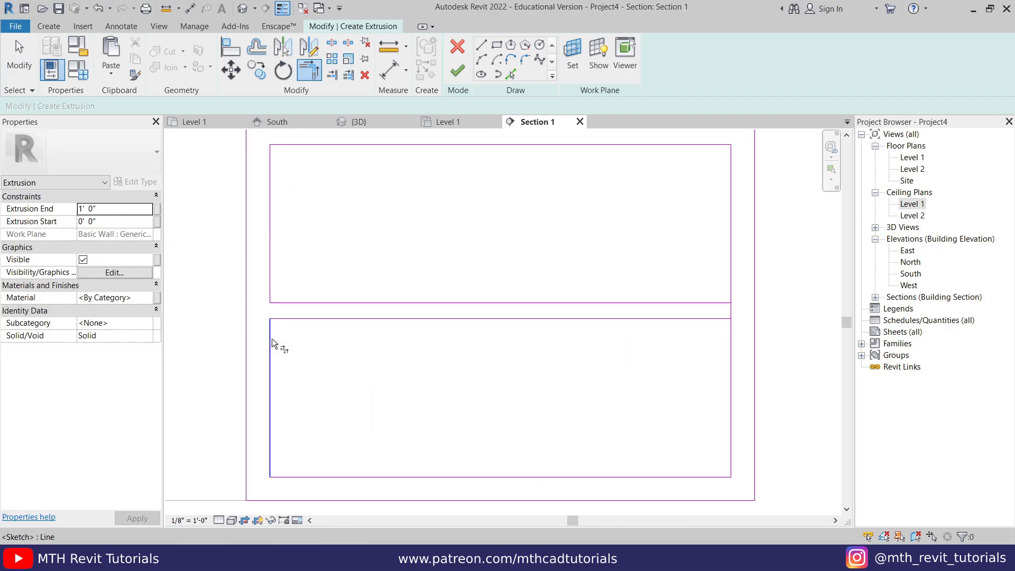
click(730, 337)
click(719, 320)
key(Escape)
scroll(535, 316, down, 2)
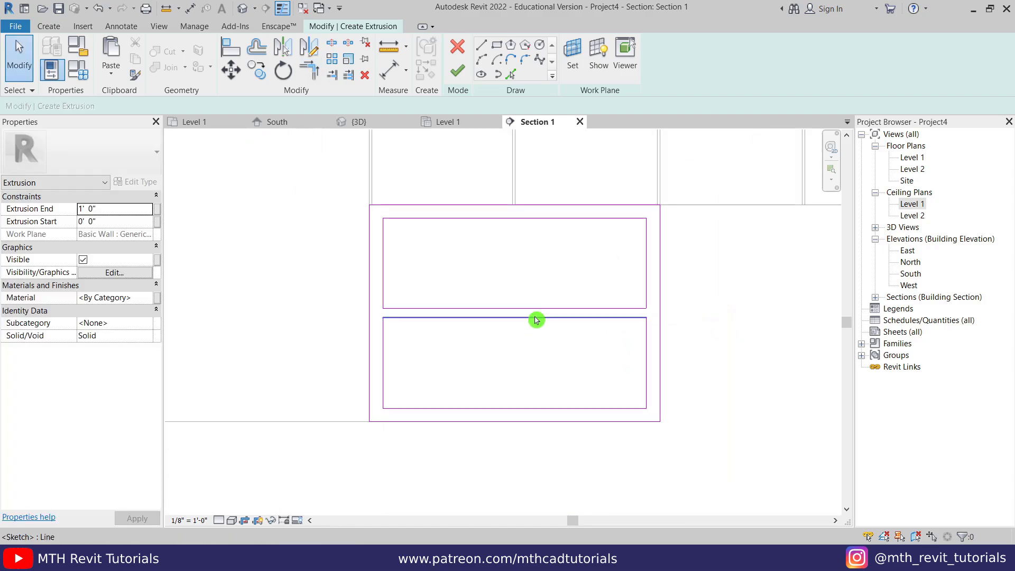
middle_drag(536, 320, 469, 310)
- Finish the frame sketch, set its depth to 2' in 3D, and orbit to inspect
click(458, 74)
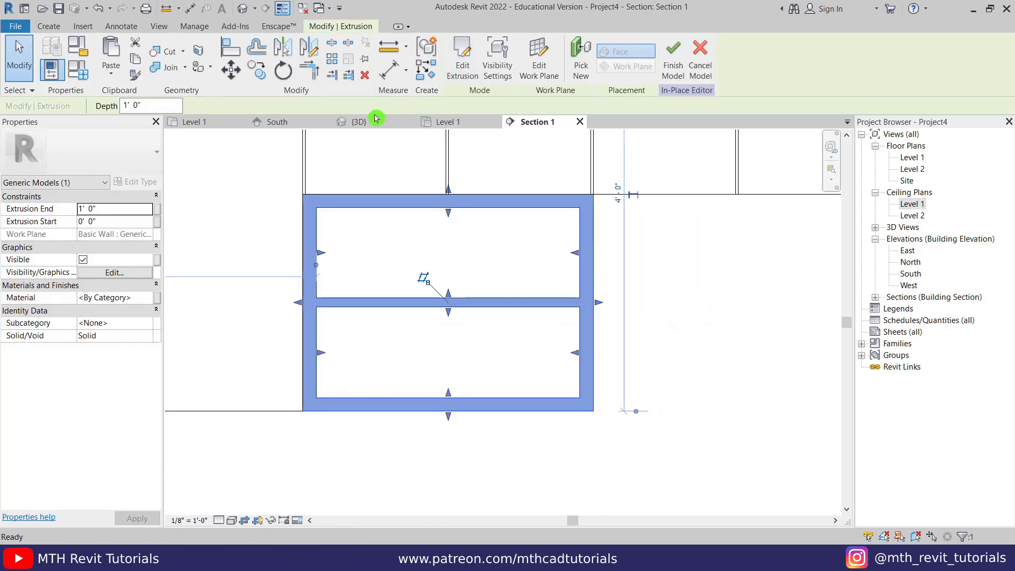
click(370, 121)
scroll(390, 338, up, 2)
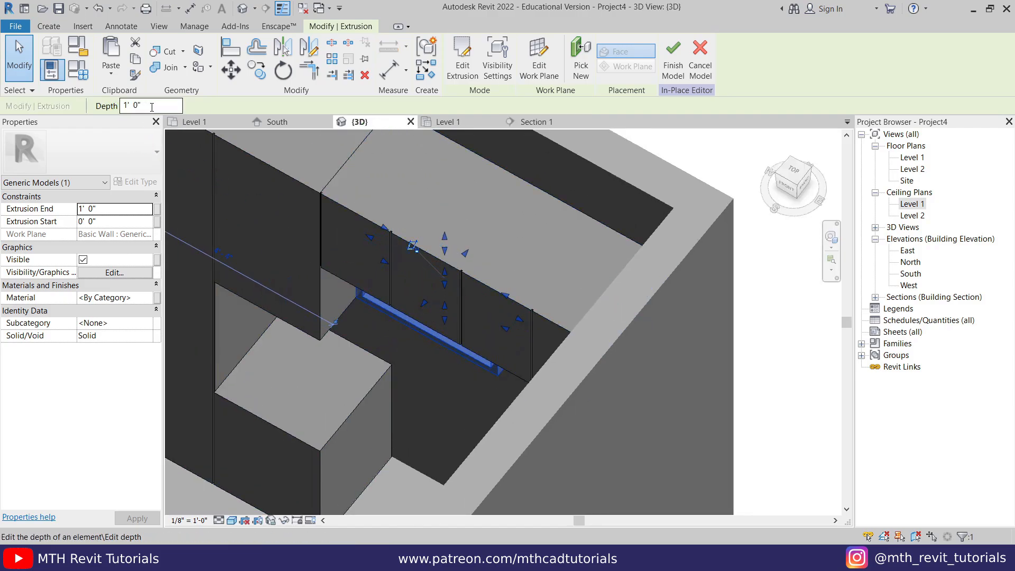
key(Return)
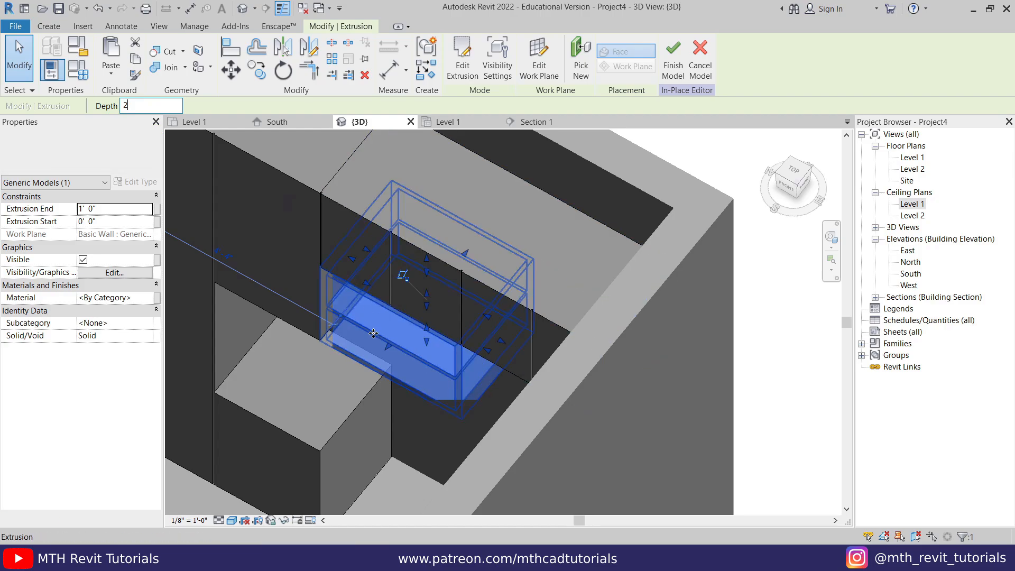
scroll(492, 411, up, 2)
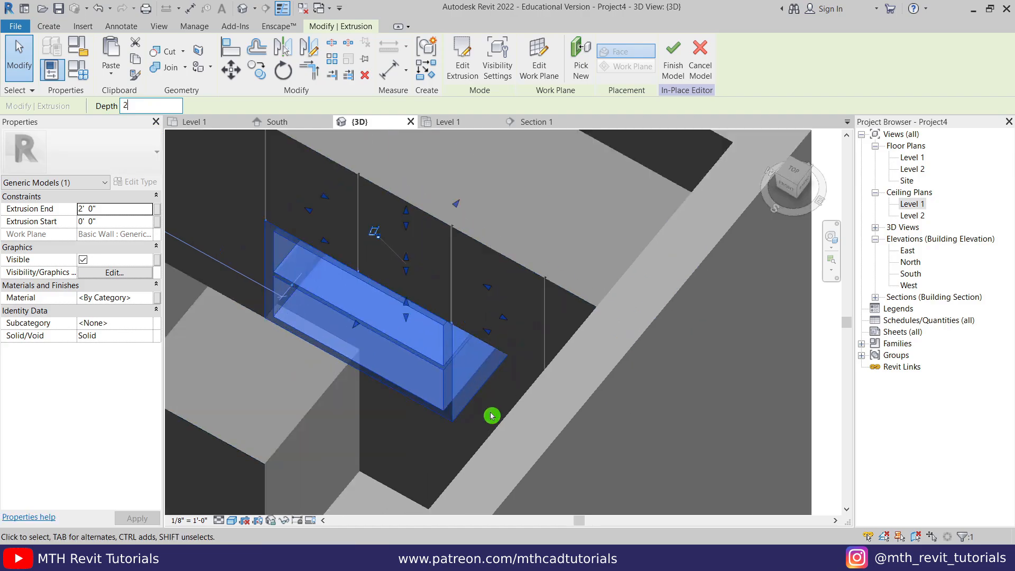
click(506, 382)
scroll(506, 381, down, 2)
shift+middle_drag(398, 402, 494, 181)
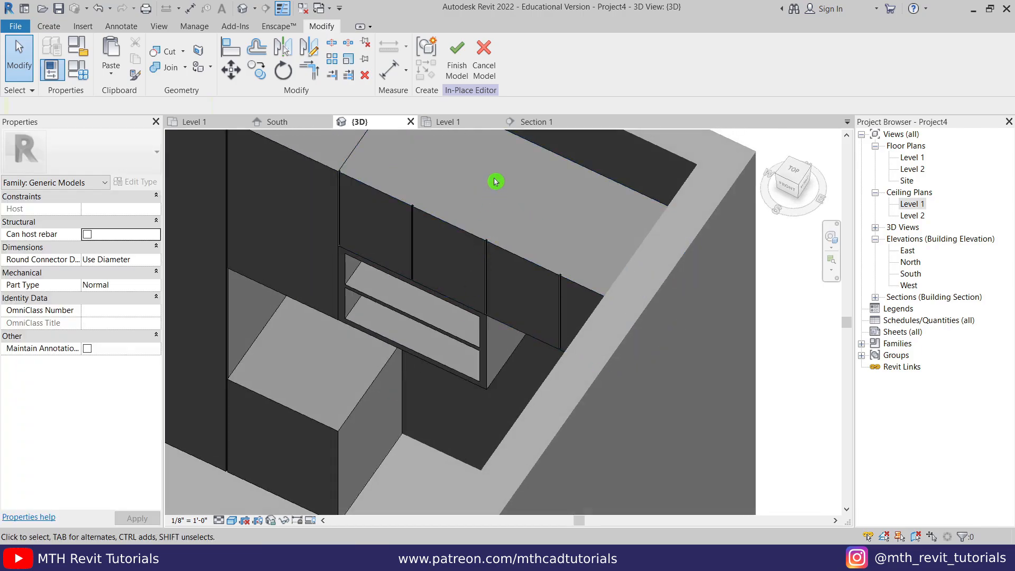
- Return to the Section 1 view and frame the lower cabinet area
click(529, 122)
middle_drag(397, 326, 407, 266)
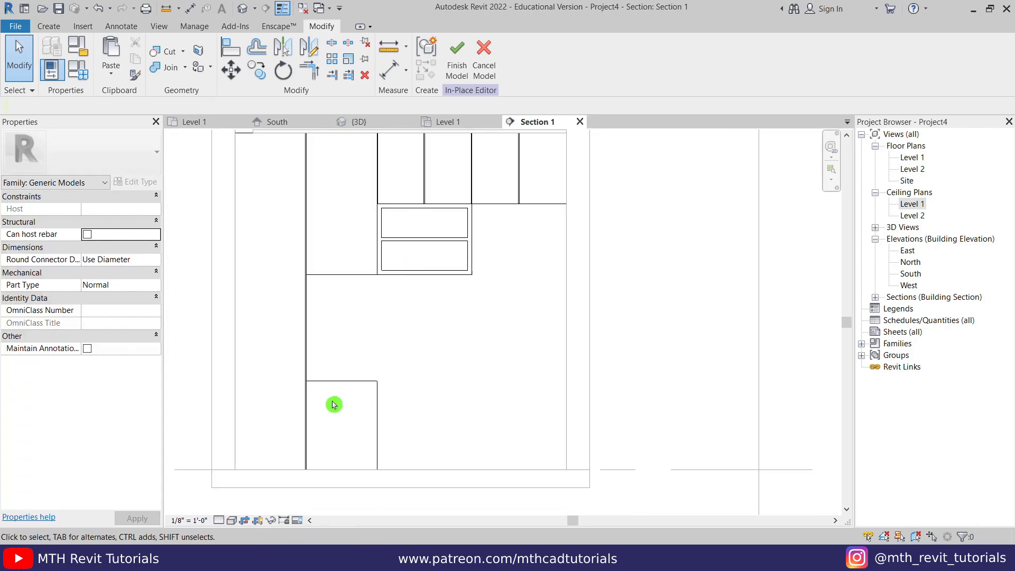
middle_drag(434, 380, 426, 367)
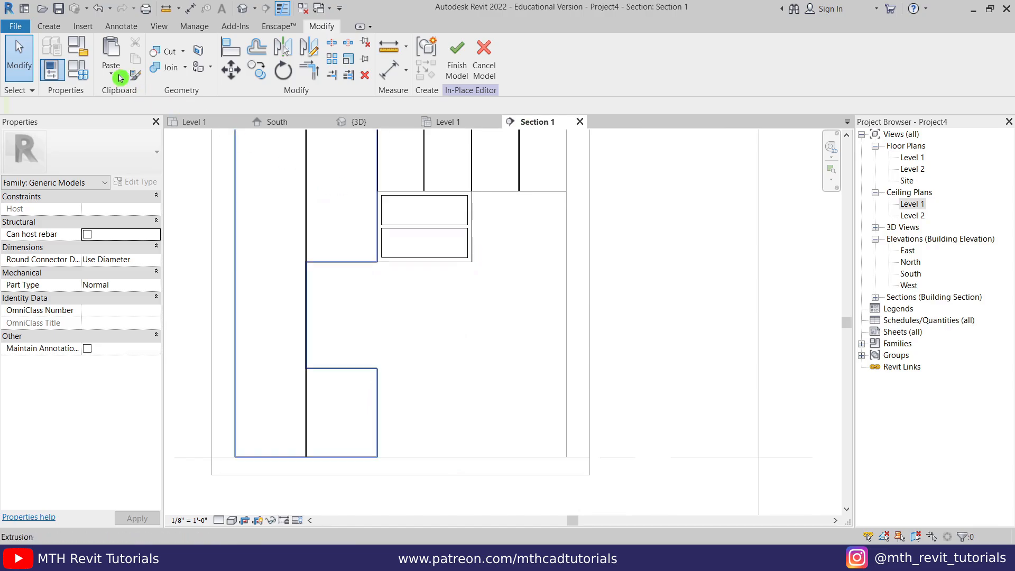
- Start a new extrusion sketched on the wall's plane, using Pick Lines
click(40, 27)
click(113, 55)
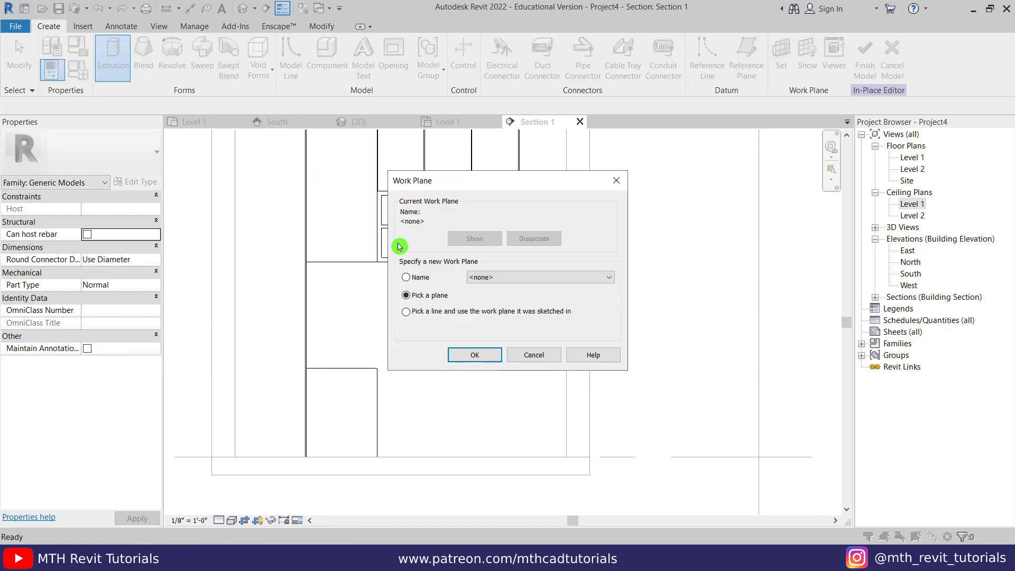
click(475, 355)
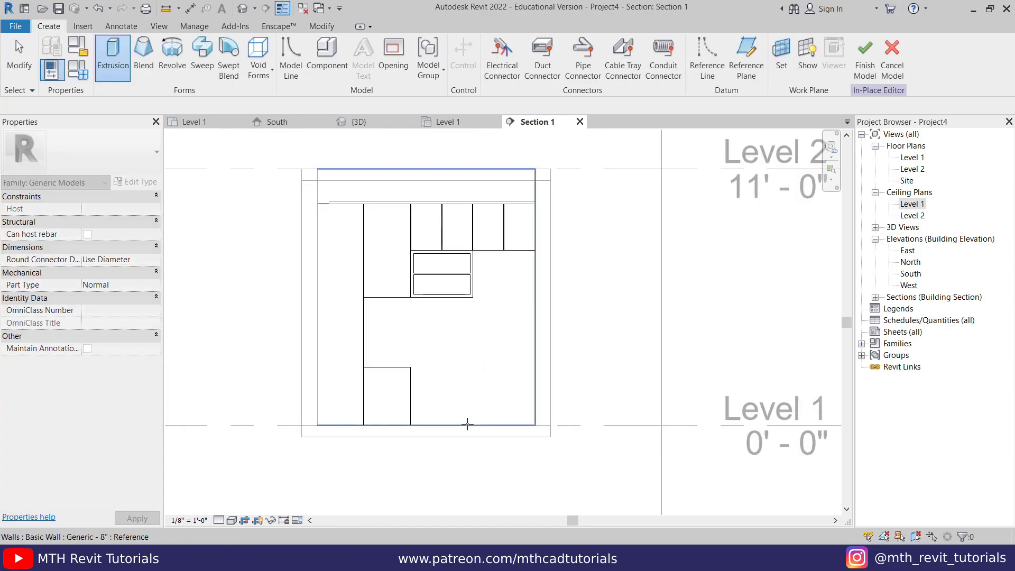
click(468, 425)
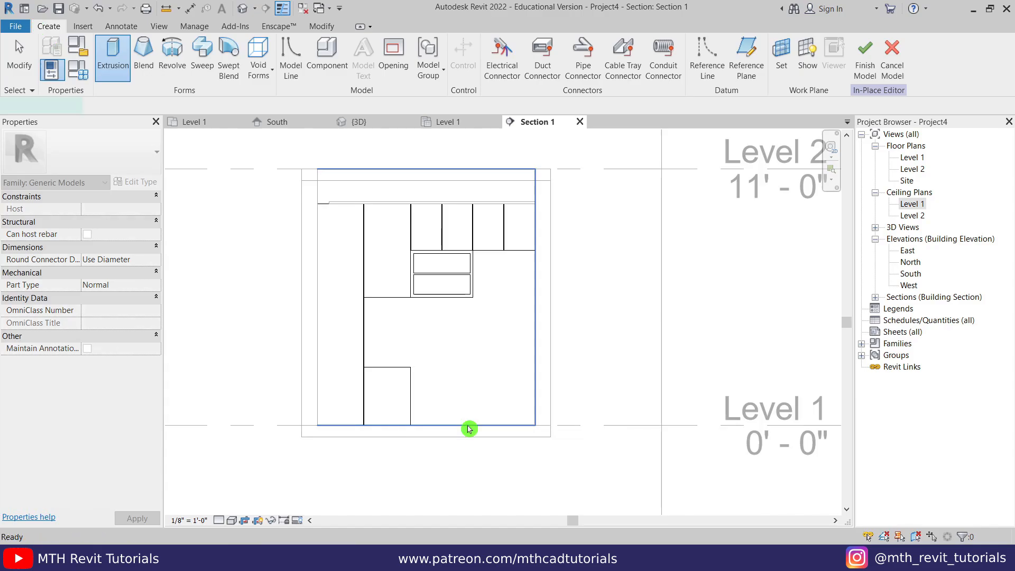
scroll(446, 381, up, 3)
click(511, 76)
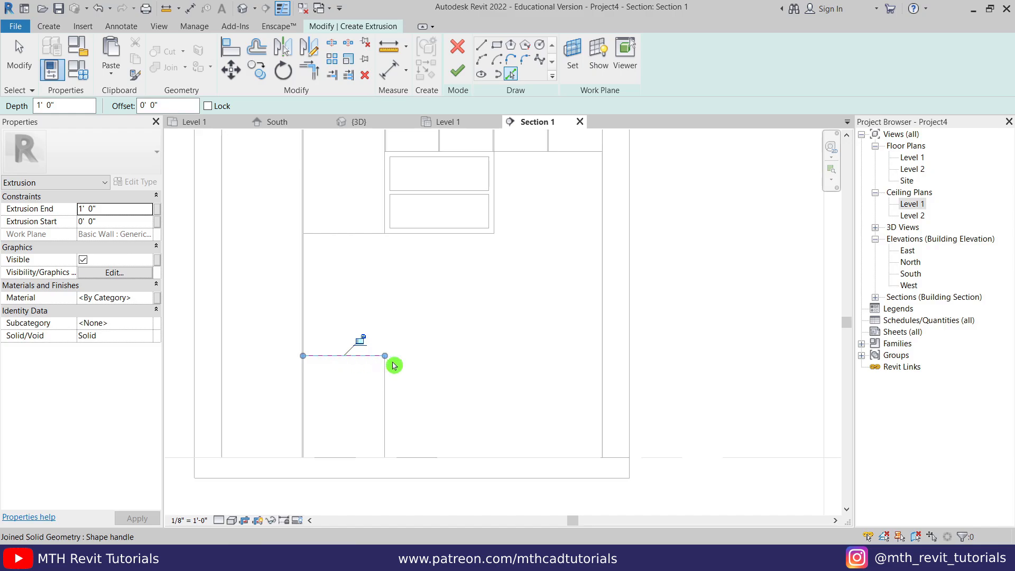
- Extend the vertical sketch line down to Level 1 and trim it to a corner with the horizontal line
key(Escape)
click(496, 231)
drag(495, 233, 498, 272)
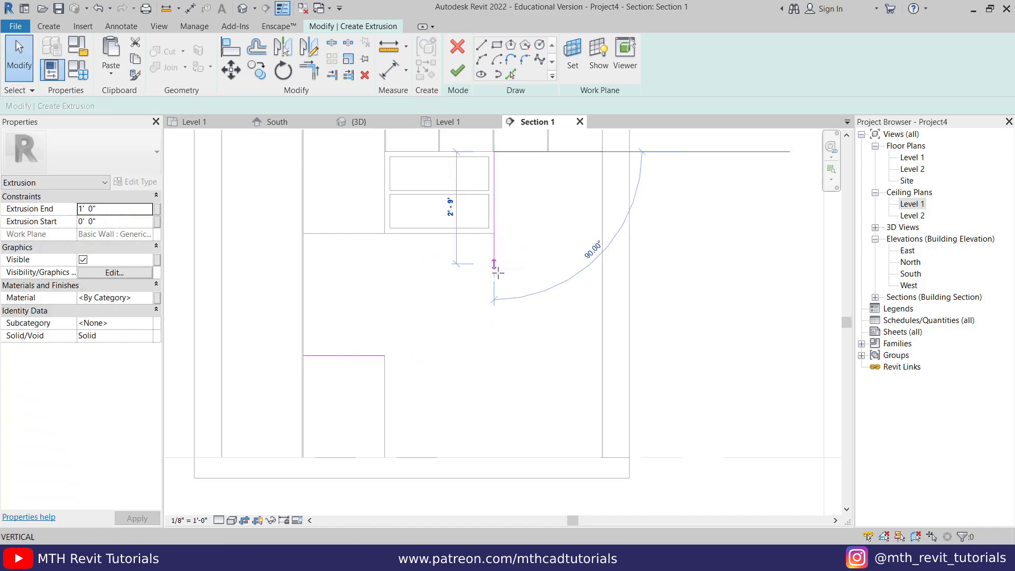
drag(502, 452, 501, 457)
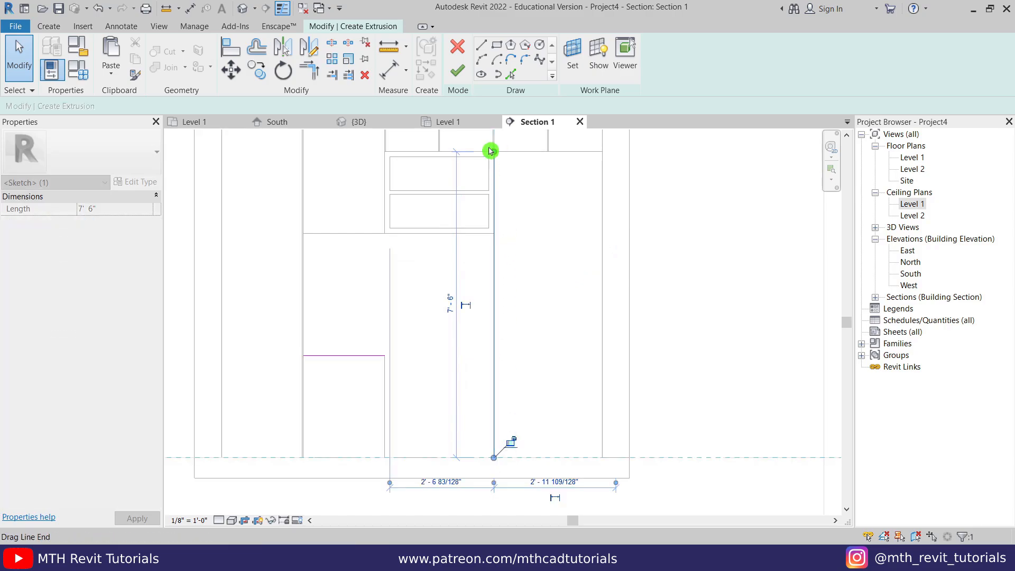
click(426, 396)
key(t)
key(r)
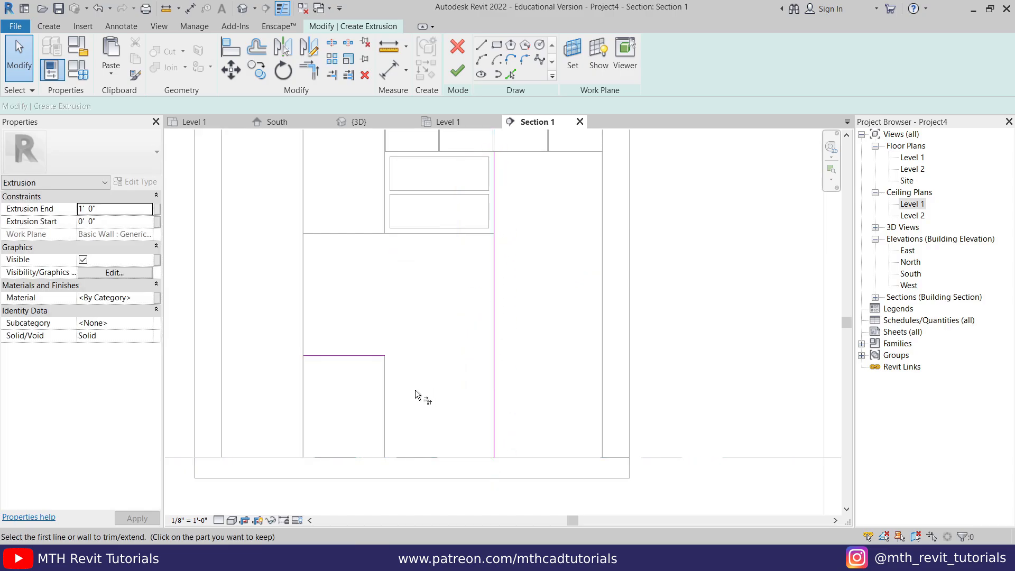
click(359, 362)
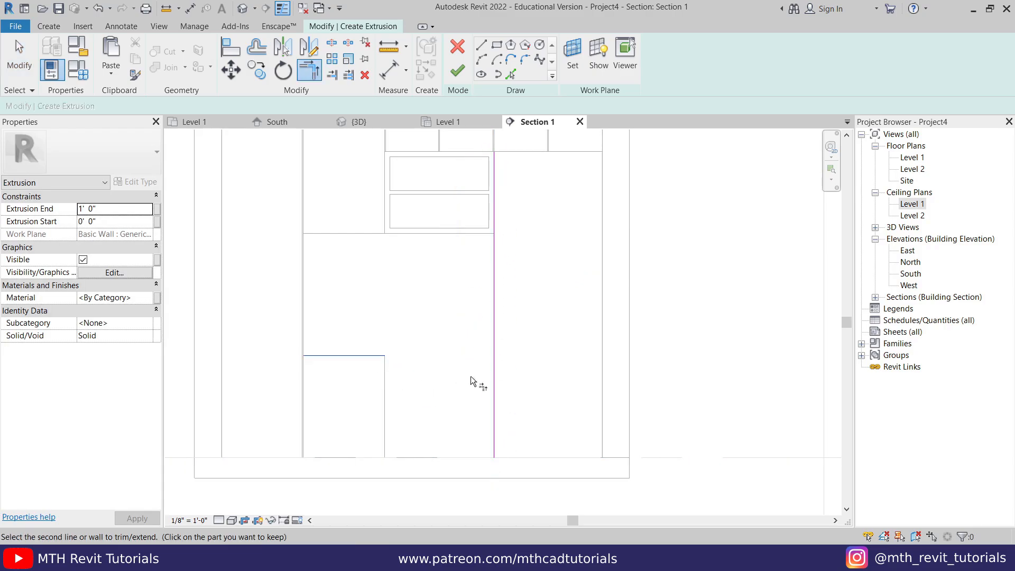
click(497, 371)
key(Escape)
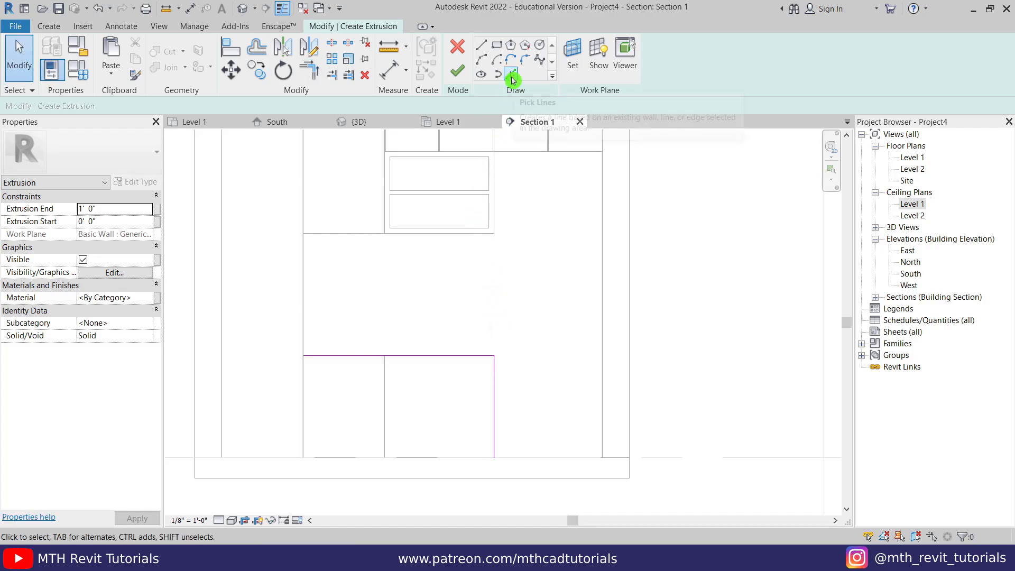
- Move the top horizontal sketch line up 1.5"
click(512, 79)
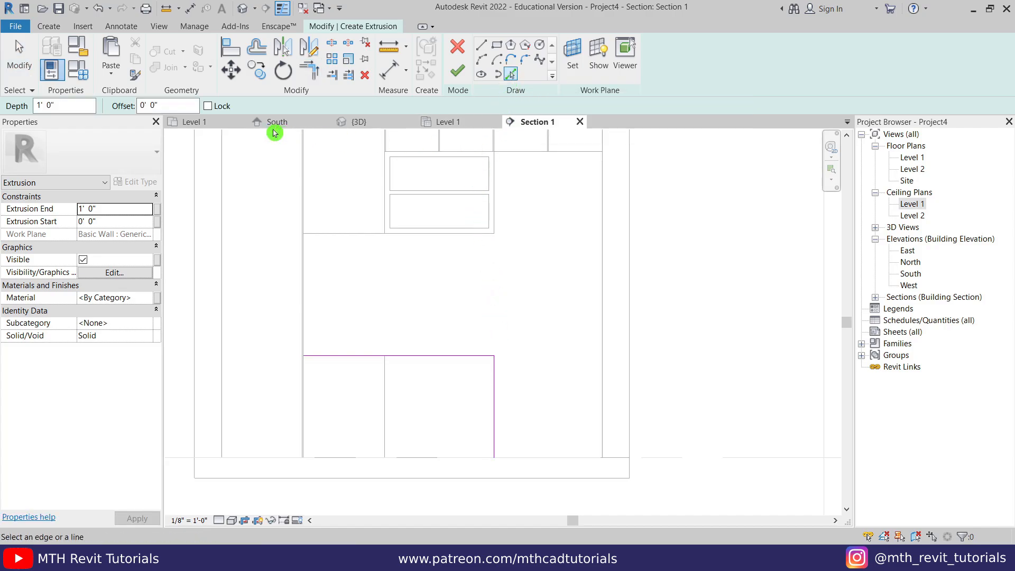
key(Escape)
scroll(373, 363, up, 3)
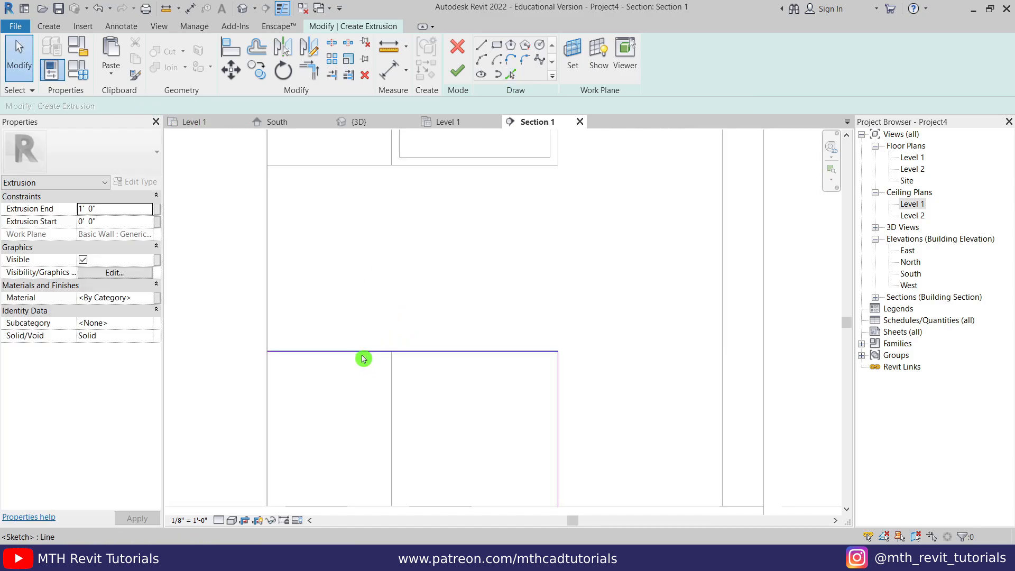
click(362, 353)
click(231, 69)
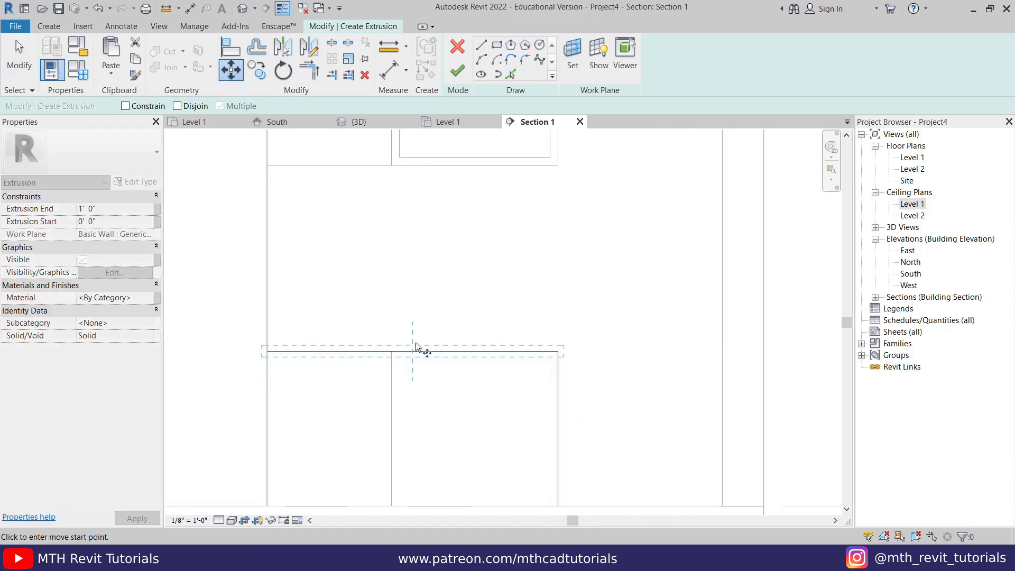
click(418, 349)
text(1)
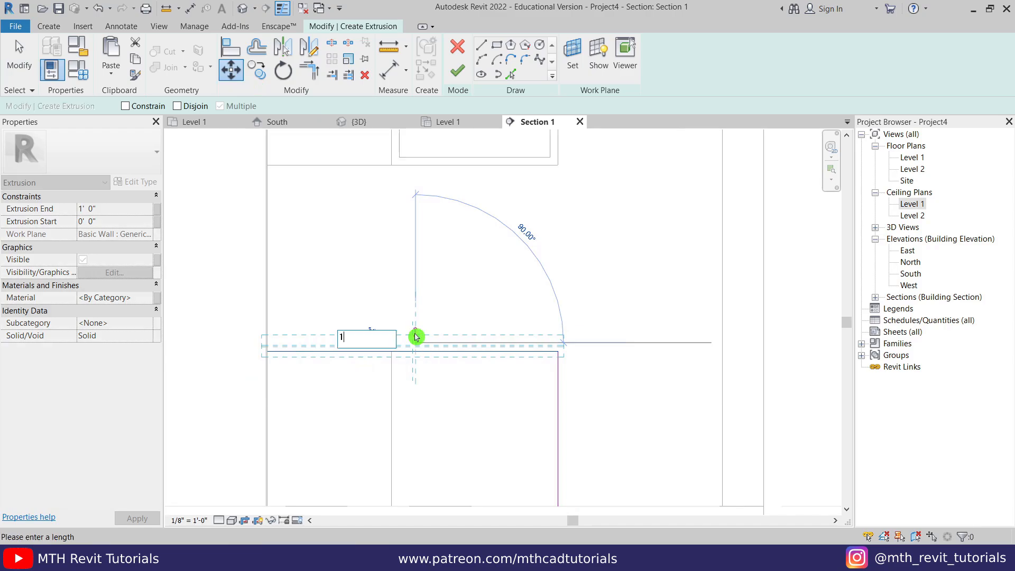
text(.5")
key(Return)
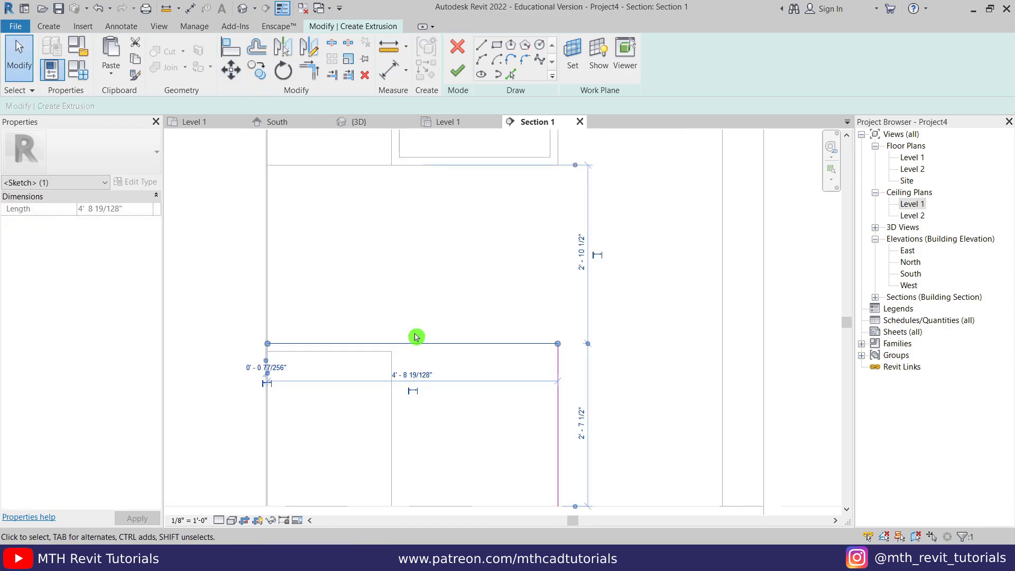
key(Escape)
- Pick the cabinet's right and top edges as sketch lines with a 1.5 offset
click(510, 75)
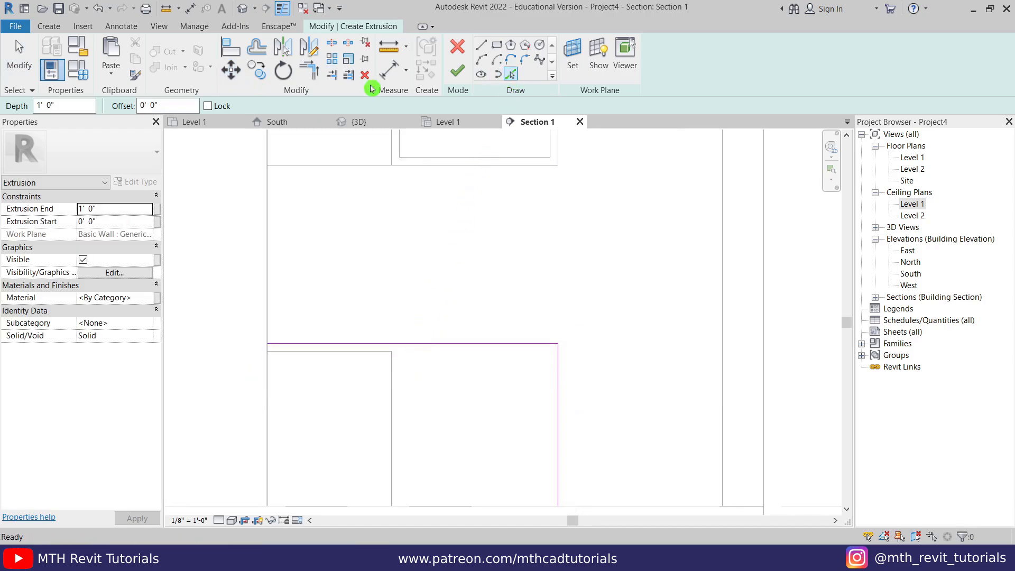
click(167, 101)
text(1.5)
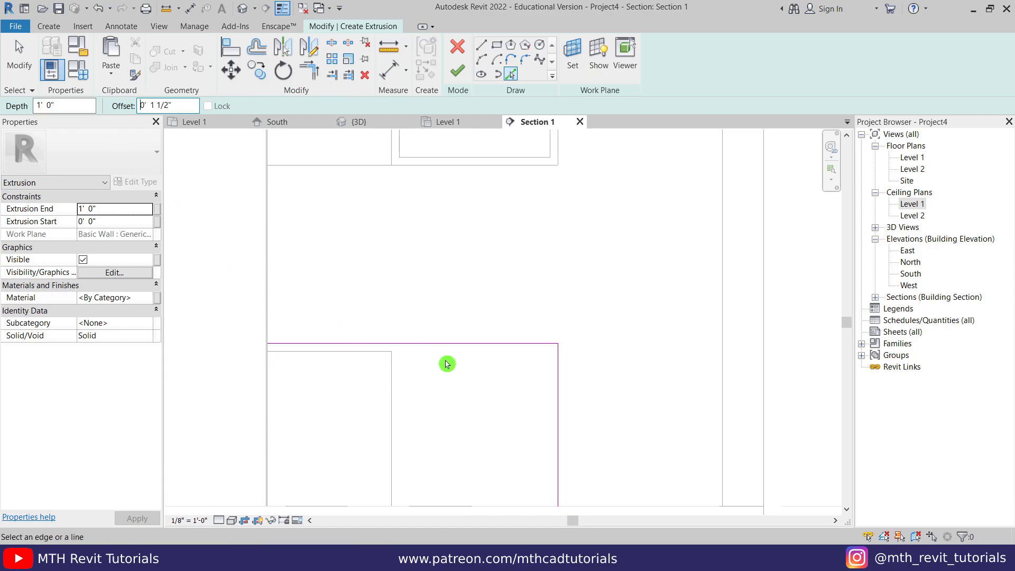
click(555, 374)
click(441, 346)
scroll(446, 350, down, 3)
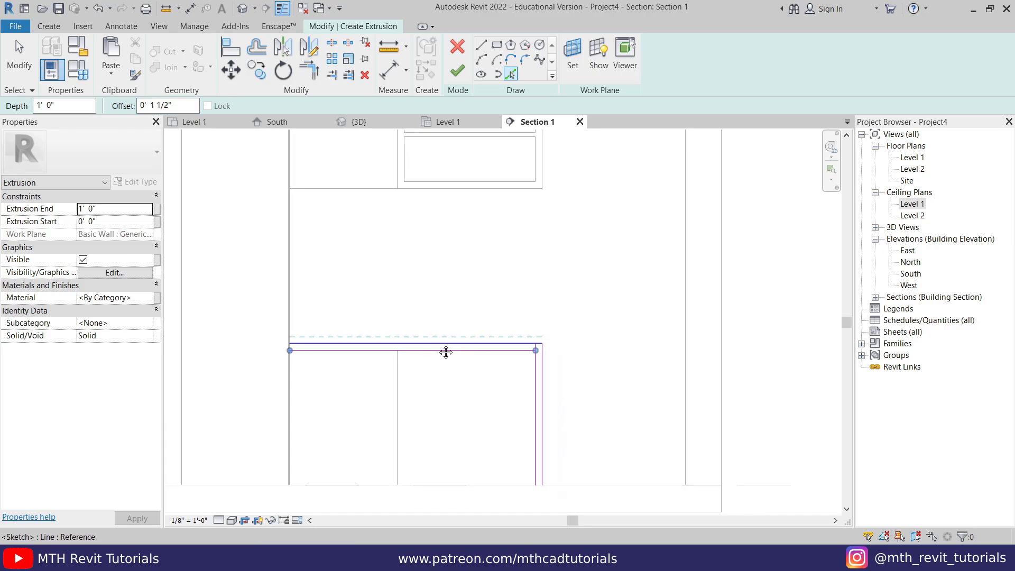
scroll(475, 273, up, 2)
- Draw short closing lines at the bottom of the vertical strip and the counter's left end
click(481, 44)
scroll(558, 439, up, 3)
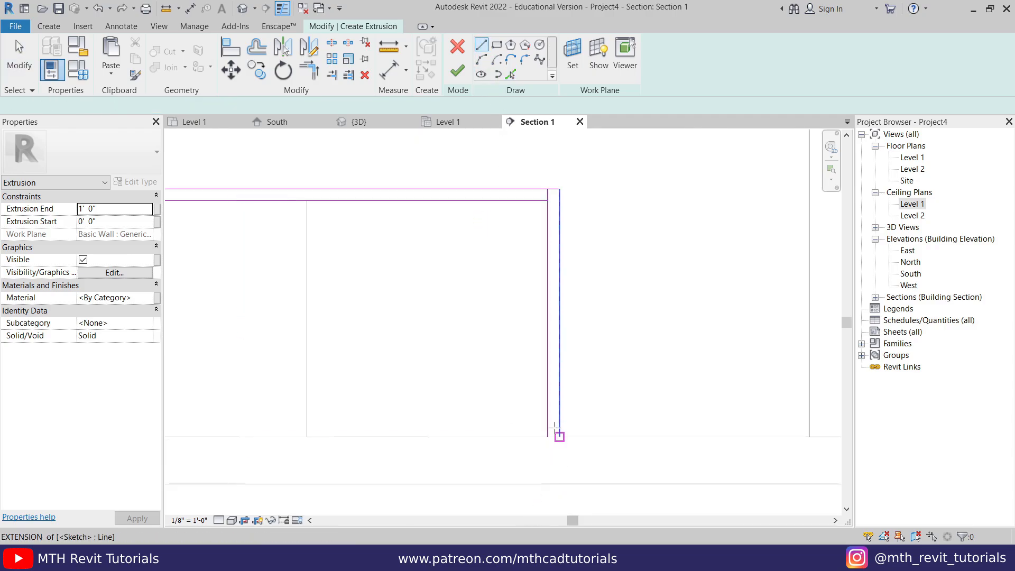
click(562, 441)
click(544, 442)
scroll(545, 445, down, 3)
middle_drag(349, 351, 387, 376)
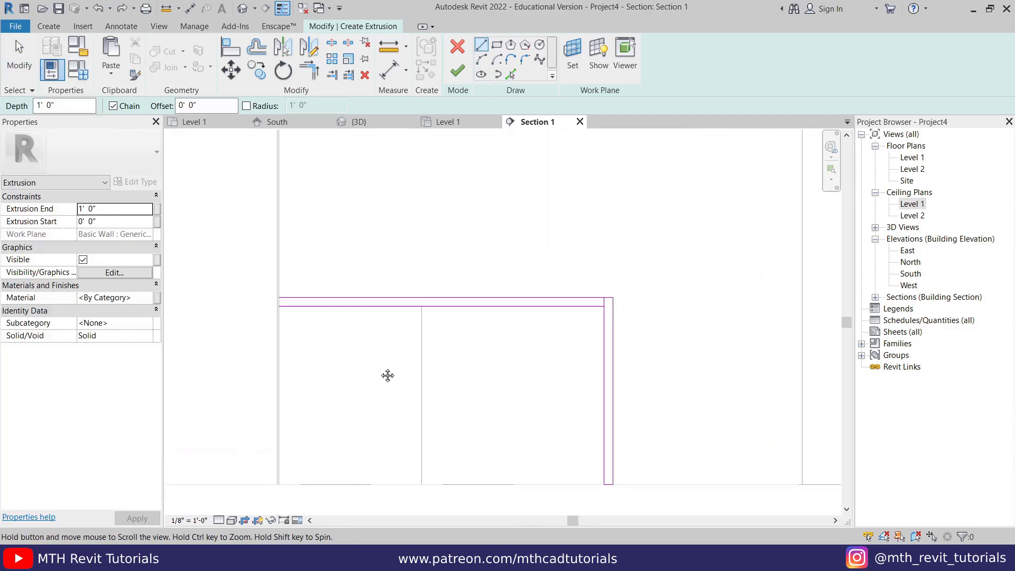
scroll(285, 316, up, 2)
click(283, 295)
click(283, 280)
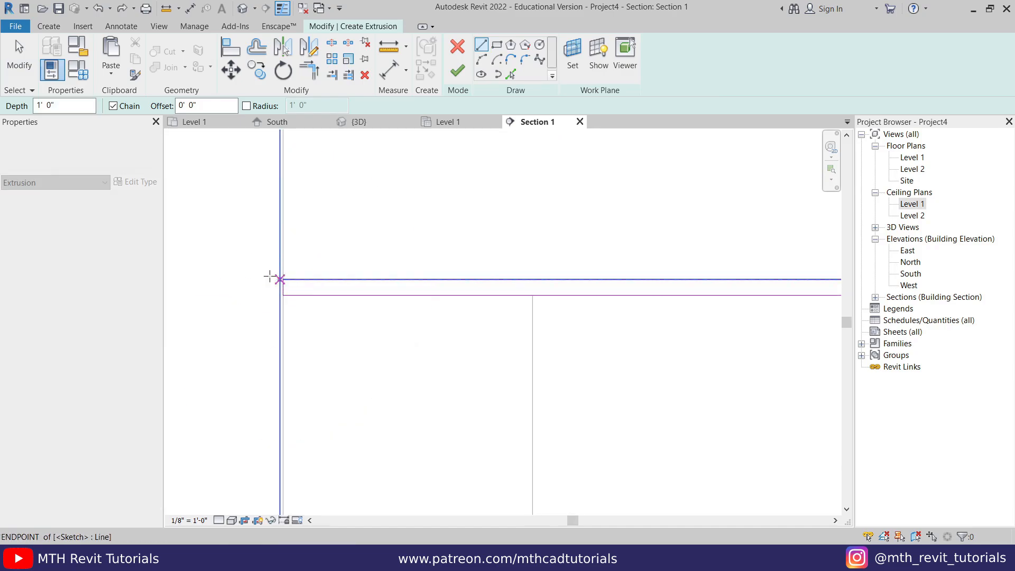
scroll(263, 281, down, 2)
scroll(507, 296, up, 2)
key(Escape)
- Finish the counter sketch and set its extrusion depth to 2' in the 3D view
key(t)
key(r)
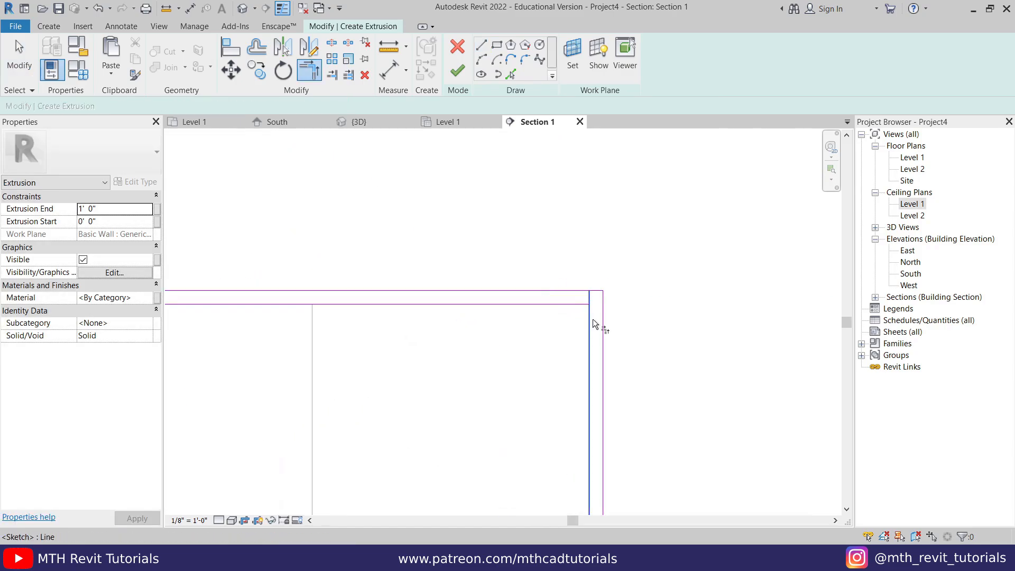
click(457, 73)
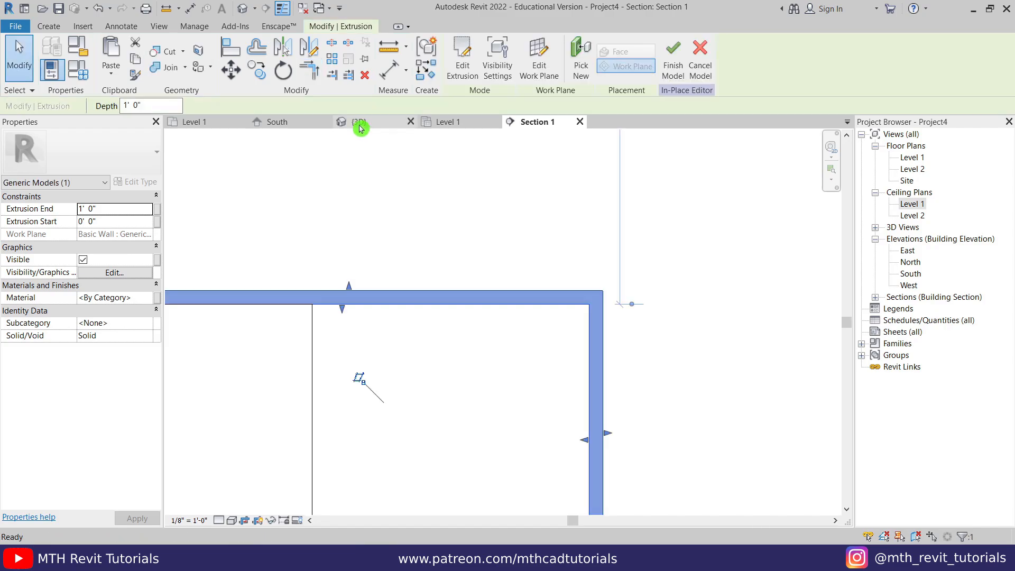
click(360, 126)
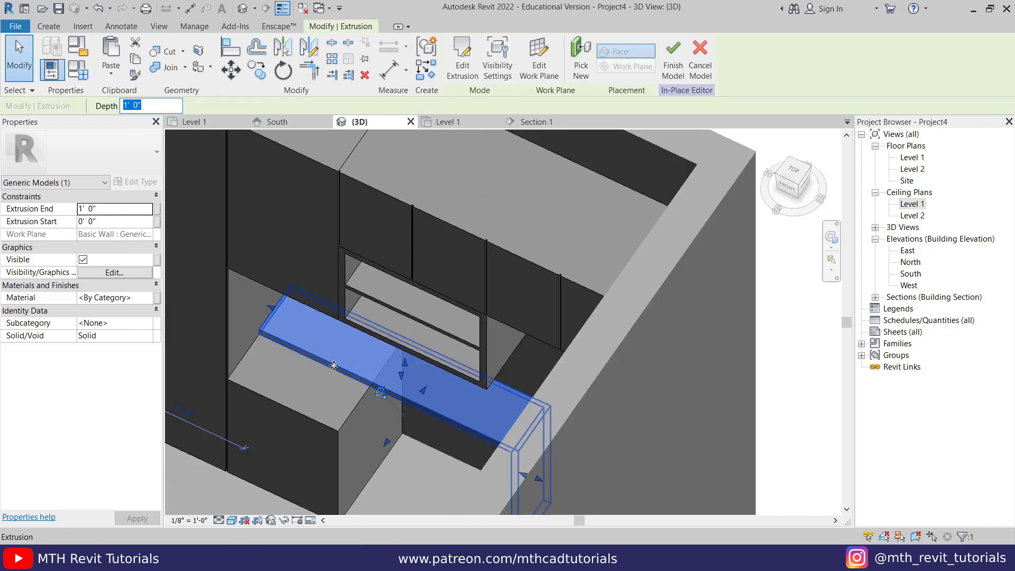
text(2)
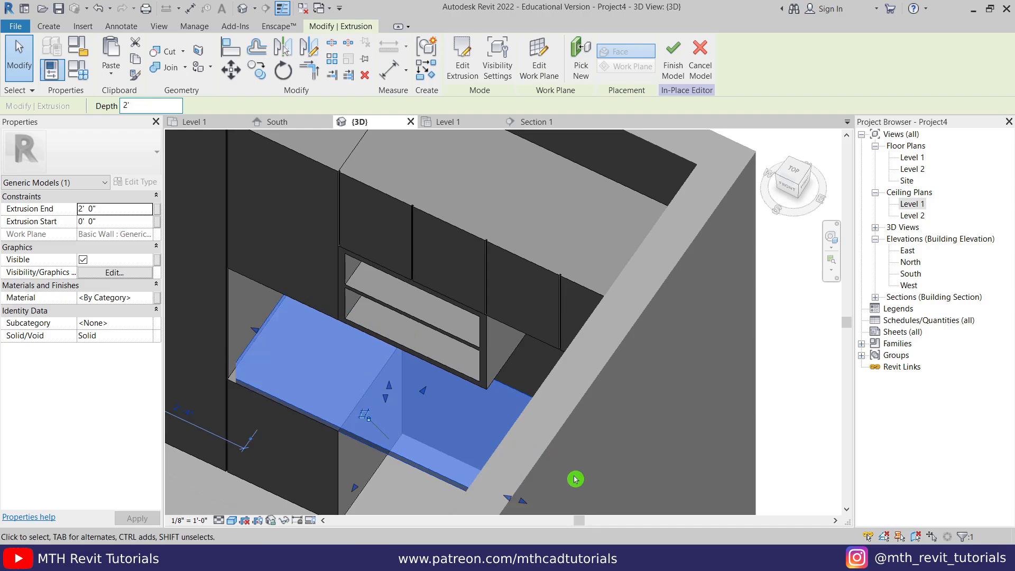
click(308, 476)
- Orbit the 3D view to check the counter, then return to Section 1
scroll(307, 475, up, 3)
scroll(341, 330, down, 5)
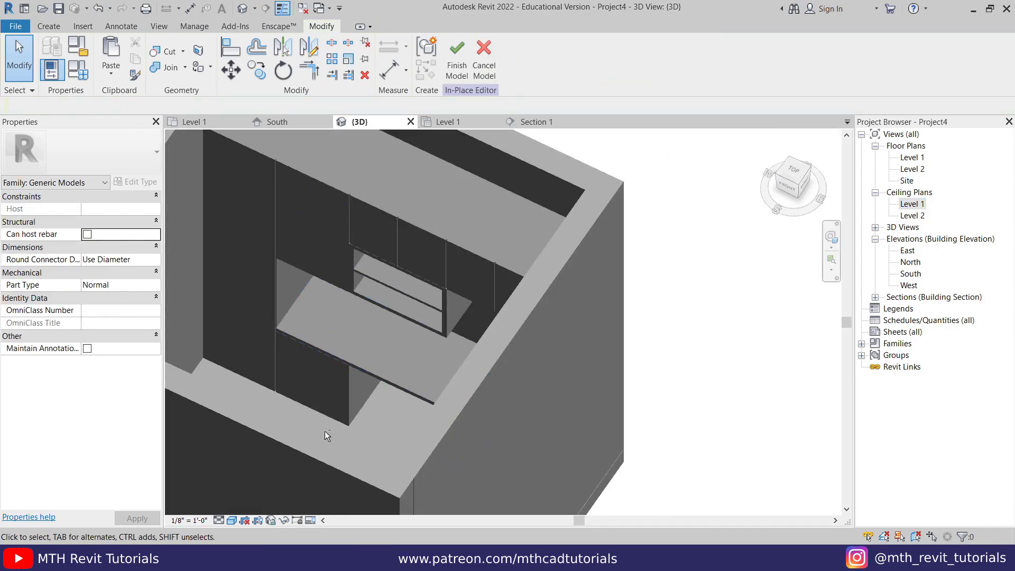
shift+middle_drag(324, 430, 438, 411)
shift+middle_drag(521, 417, 467, 442)
middle_drag(505, 392, 399, 470)
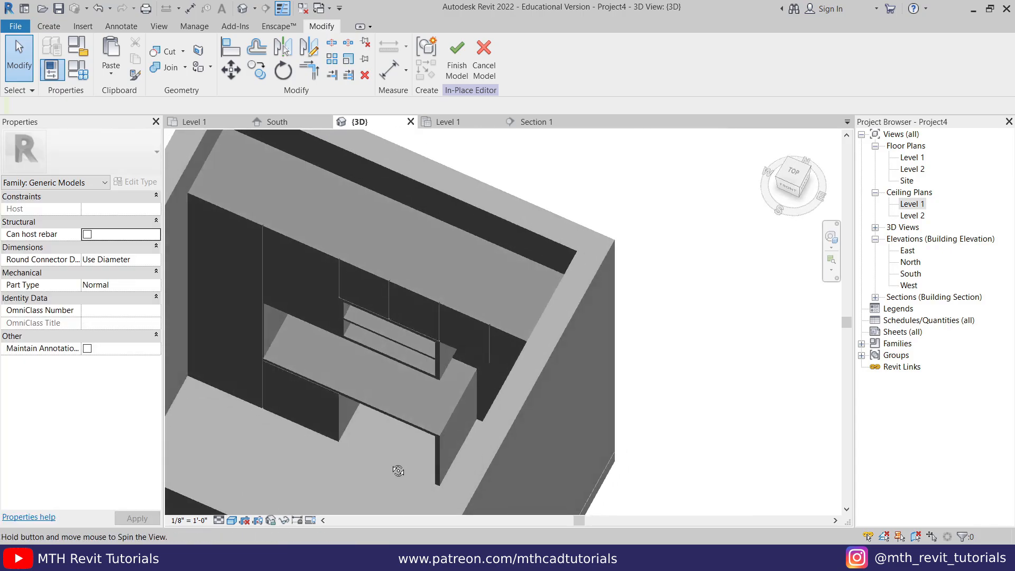
scroll(384, 434, up, 3)
click(375, 425)
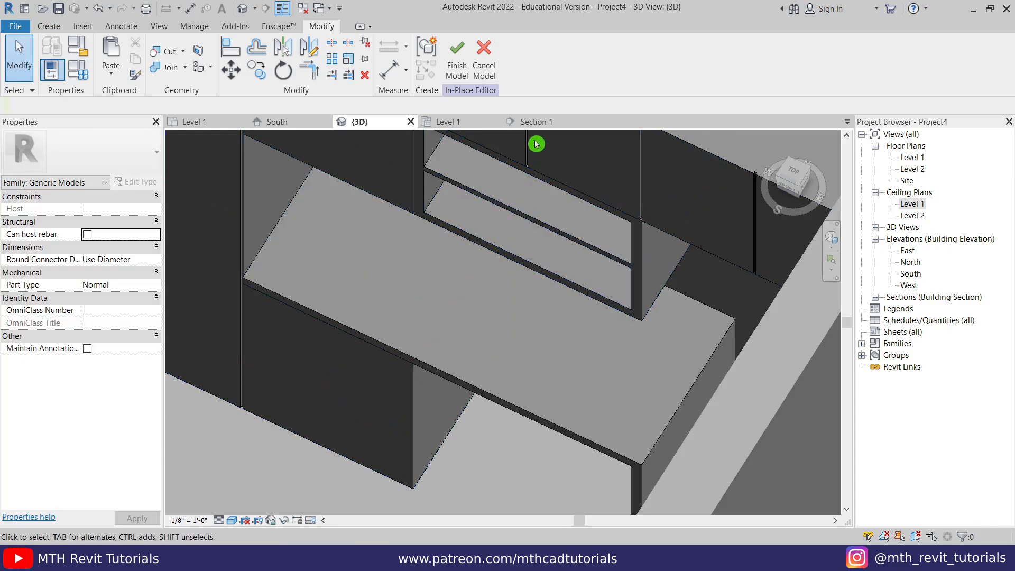
click(536, 123)
middle_drag(439, 238, 449, 351)
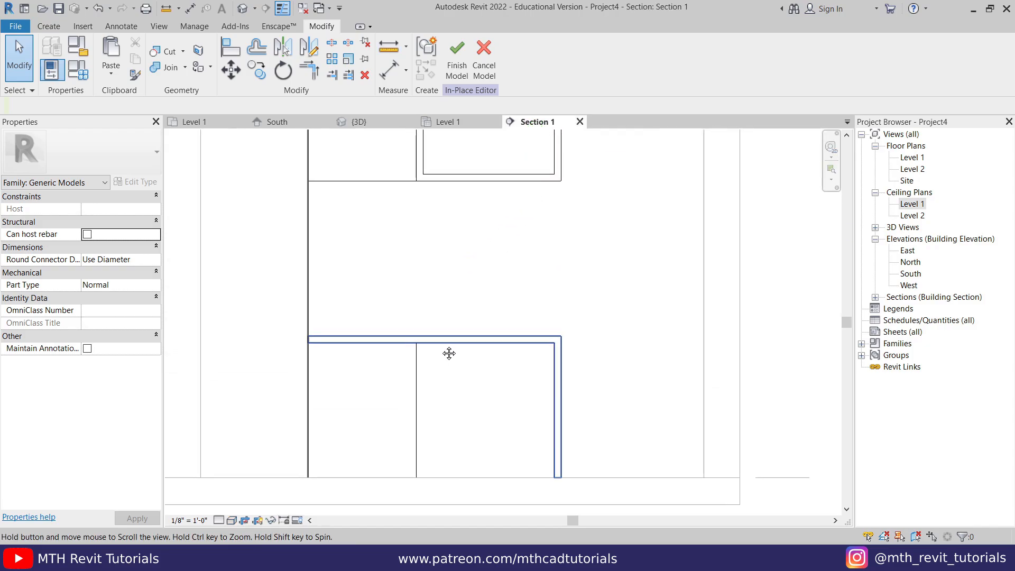
- Start a void extrusion with the cabinet face as its work plane
click(49, 26)
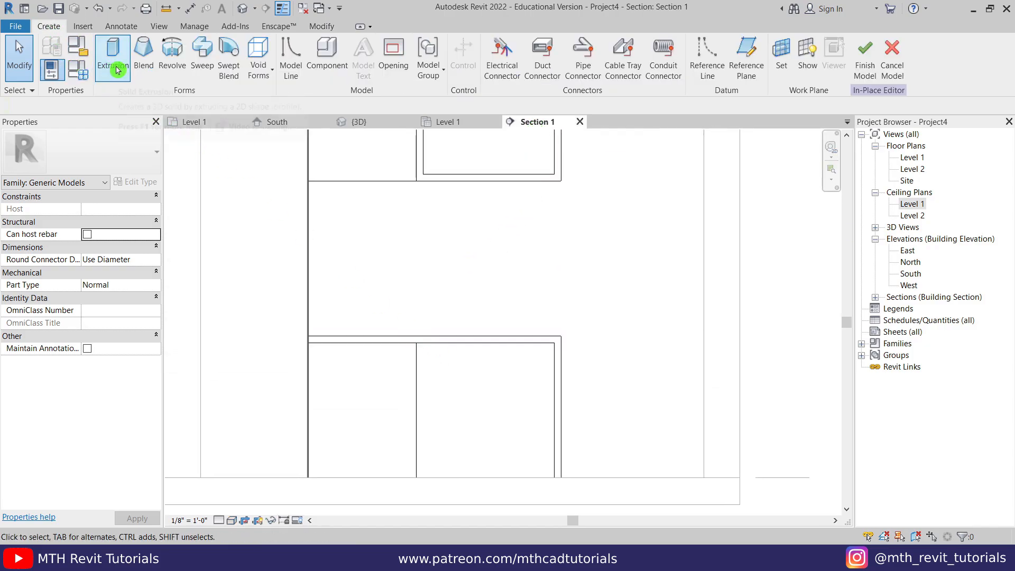
click(258, 66)
click(272, 98)
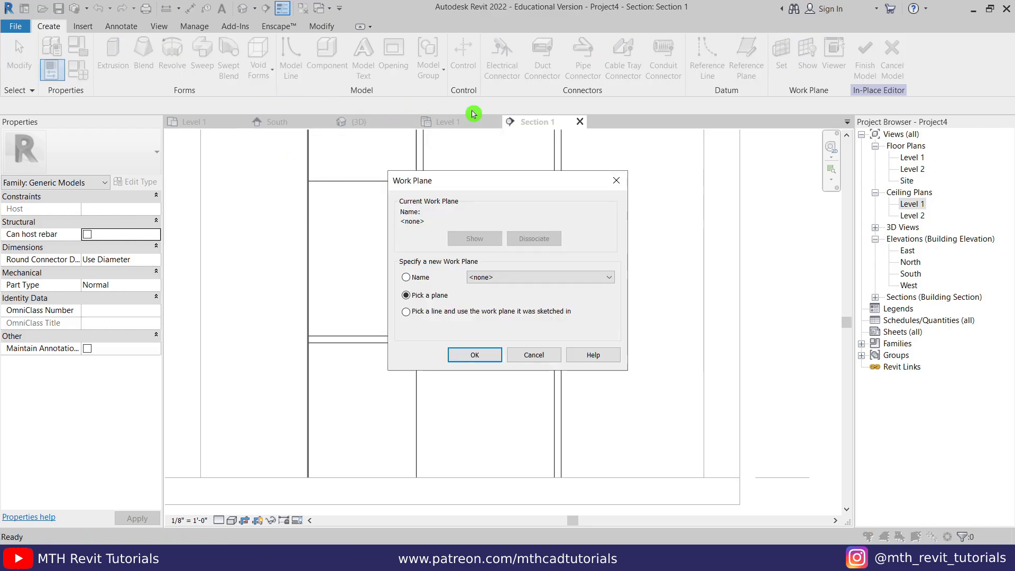
click(491, 354)
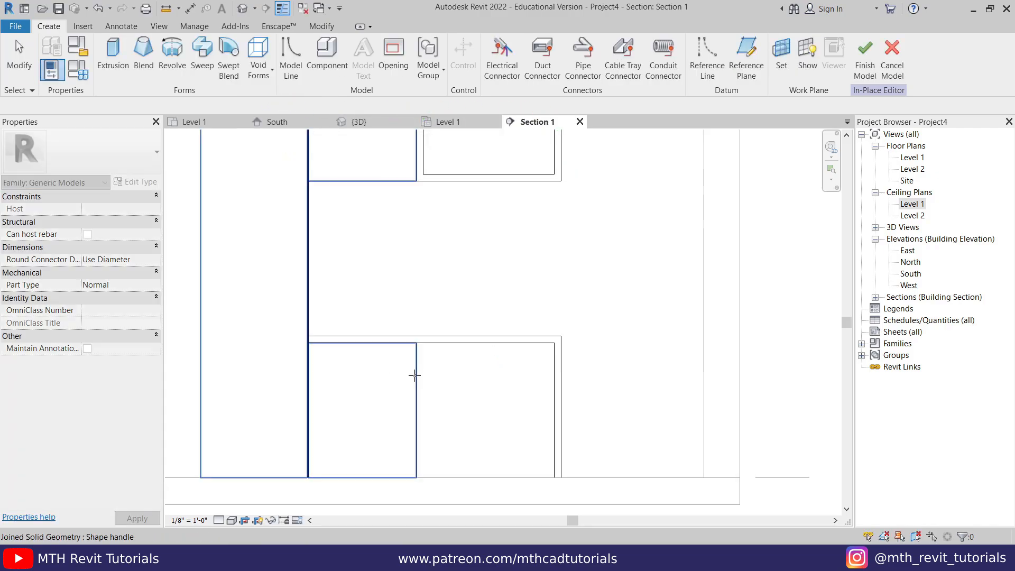
click(416, 378)
key(Escape)
mouse_move(460, 244)
middle_down()
mouse_move(494, 197)
mouse_move(479, 232)
middle_up()
- Draw two horizontal groove lines across the left cabinet
click(483, 49)
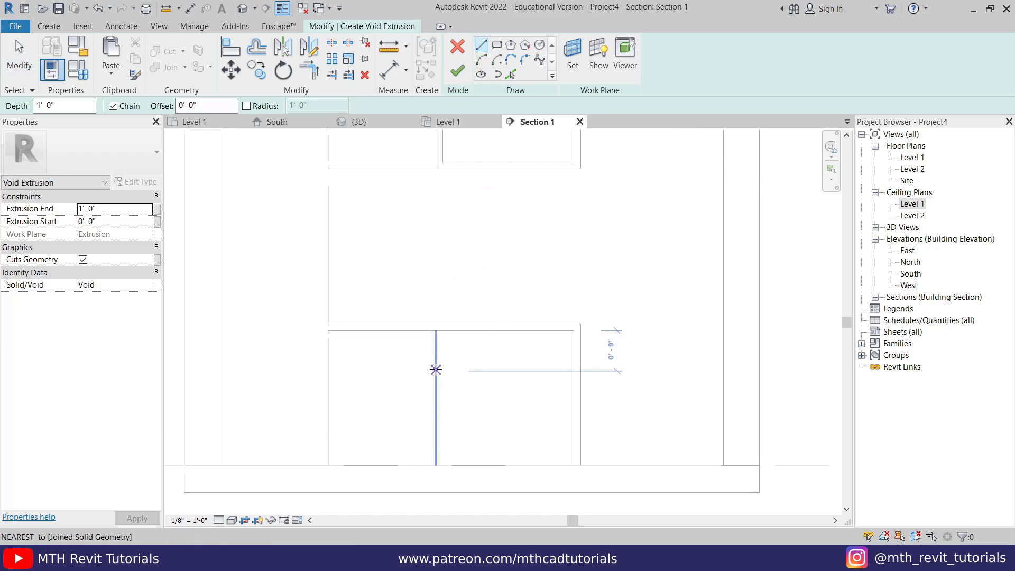
click(435, 370)
click(329, 371)
key(Escape)
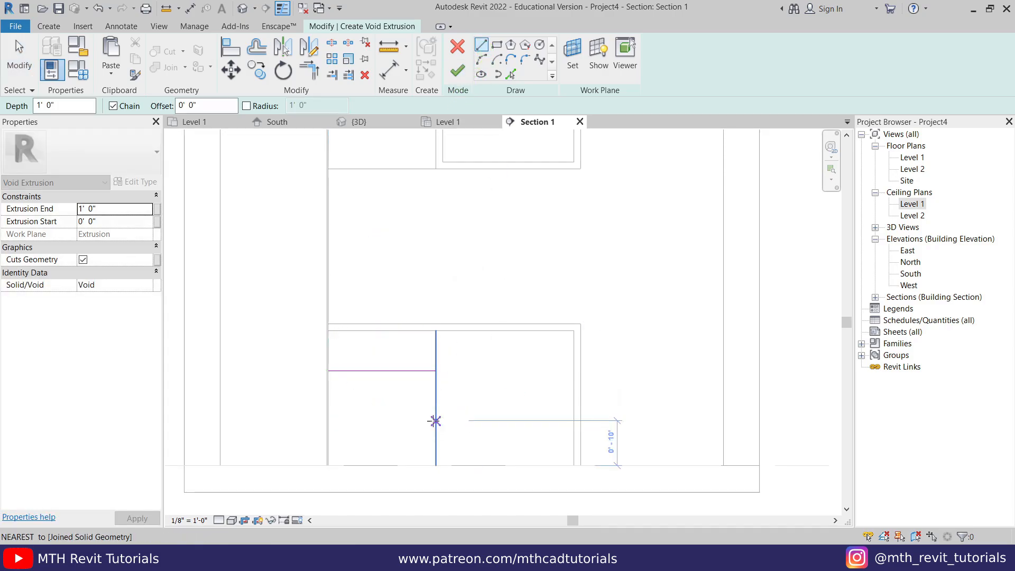
click(435, 411)
click(330, 411)
key(Escape)
key(Escape)
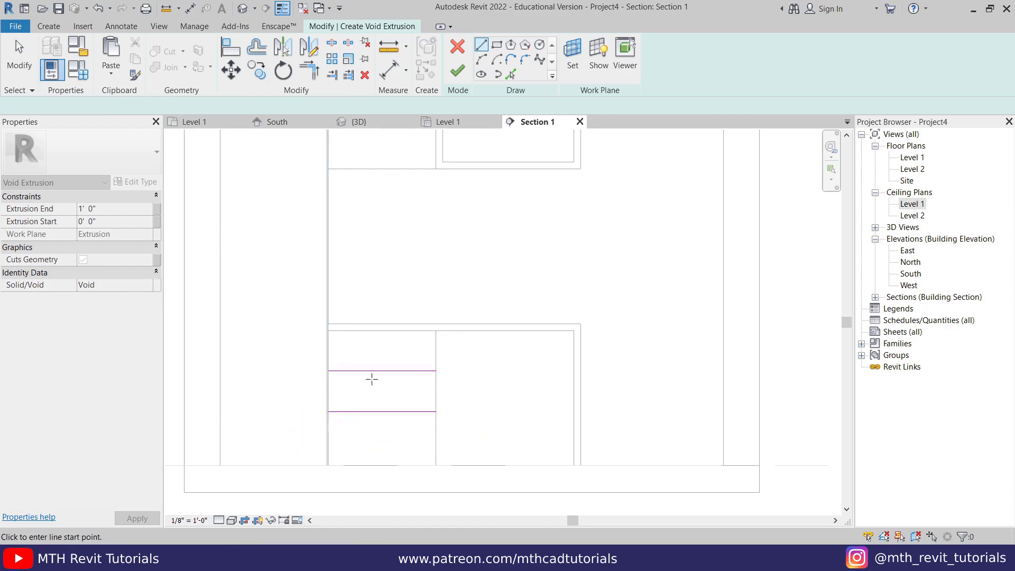
scroll(376, 373, up, 2)
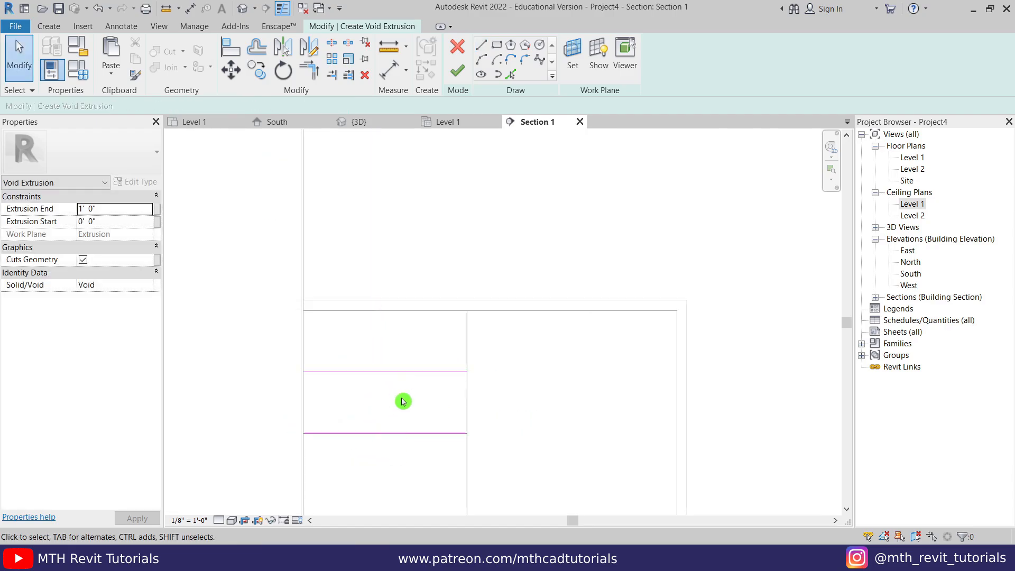
middle_drag(404, 401, 432, 402)
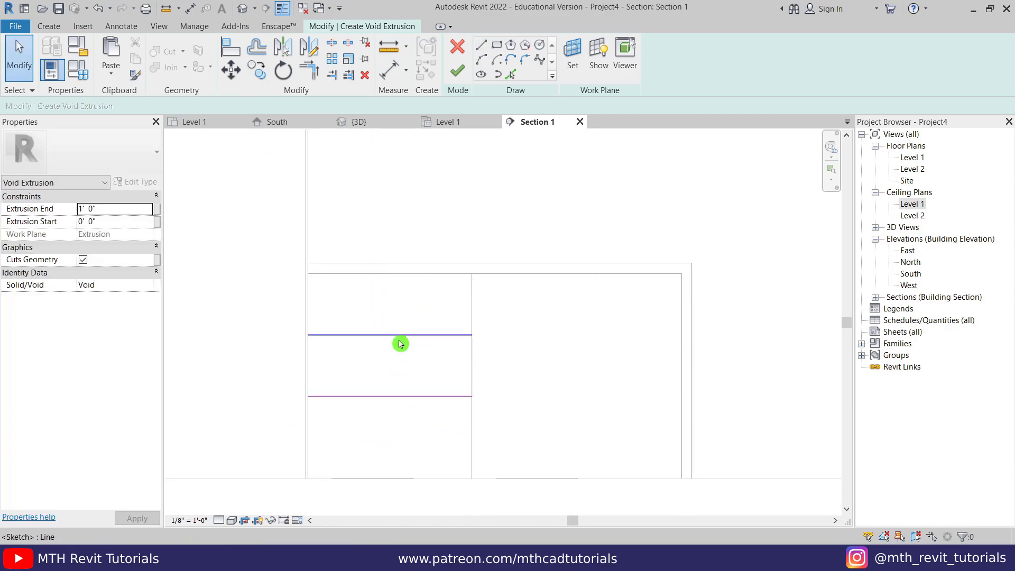
- Dimension from the cabinet bottom through both groove lines and set the segments equal (EQ)
click(389, 69)
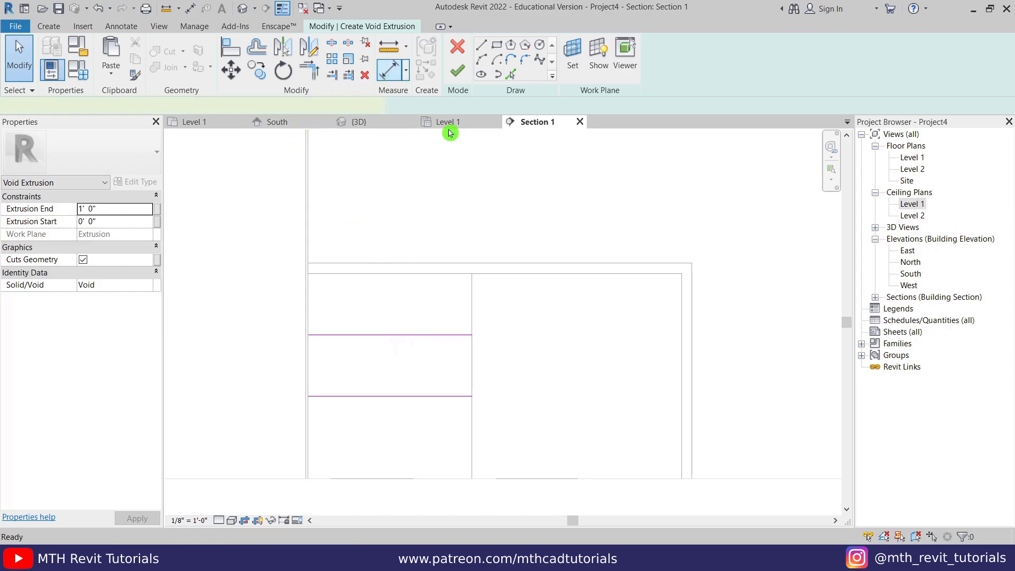
click(490, 479)
click(443, 395)
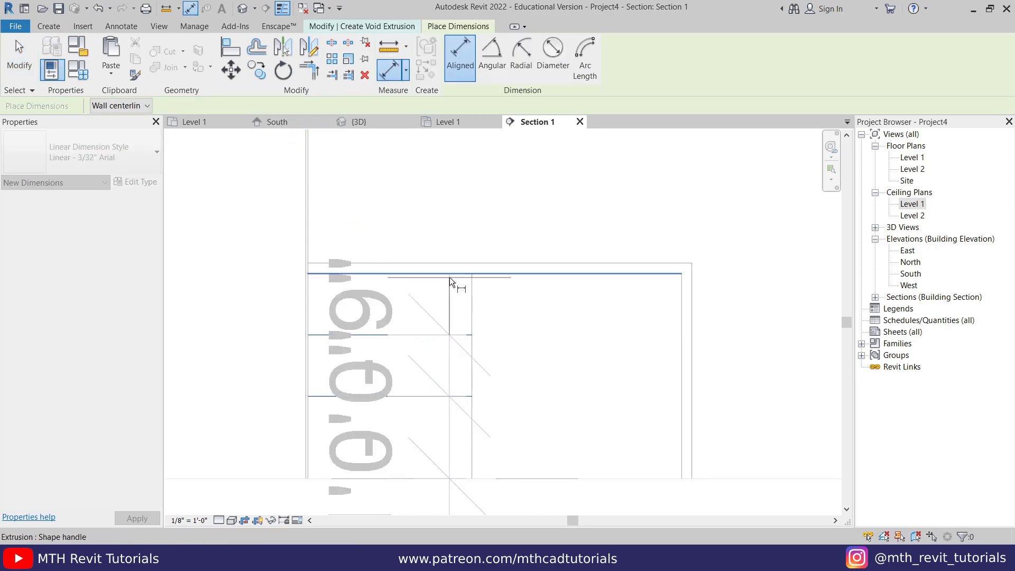
click(627, 332)
key(Escape)
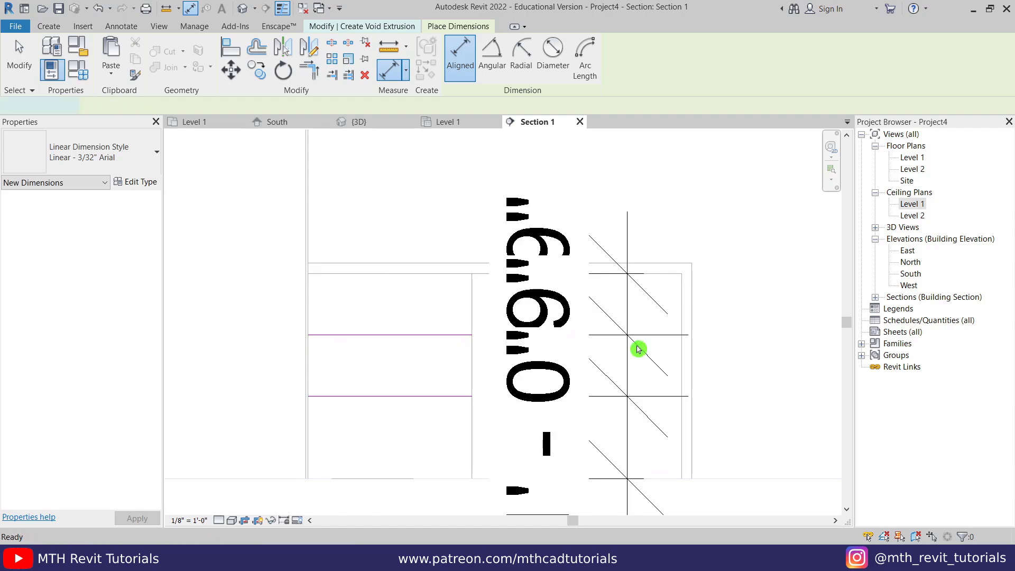
click(551, 336)
scroll(551, 336, down, 1)
scroll(552, 335, down, 1)
middle_drag(776, 381, 639, 365)
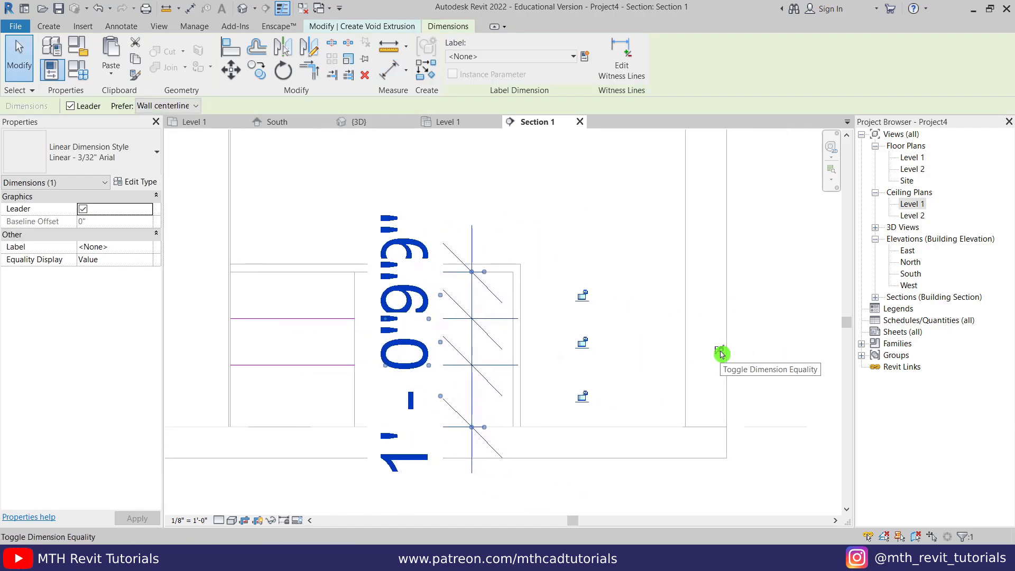
click(721, 353)
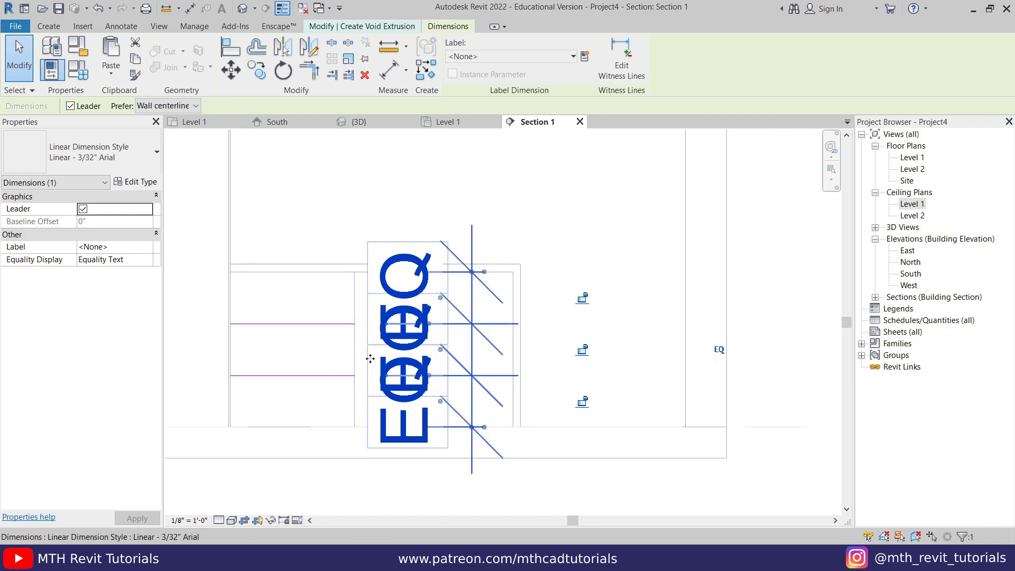
scroll(396, 356, up, 1)
key(Escape)
click(453, 319)
- Delete the unwanted dimension and pick two lines offset 0.15 along the upper drawer line
key(Delete)
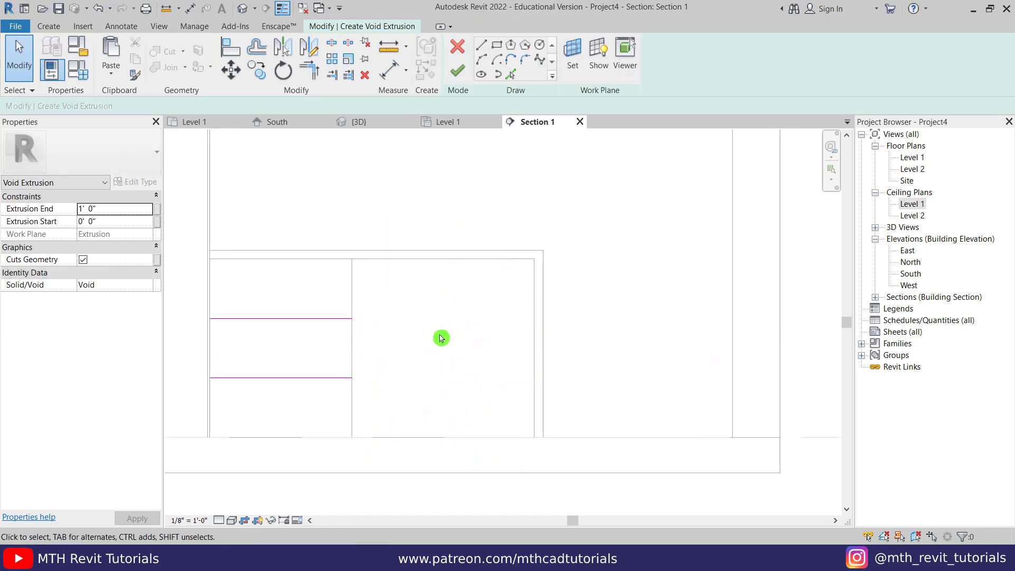
middle_drag(366, 338, 443, 337)
scroll(357, 329, up, 1)
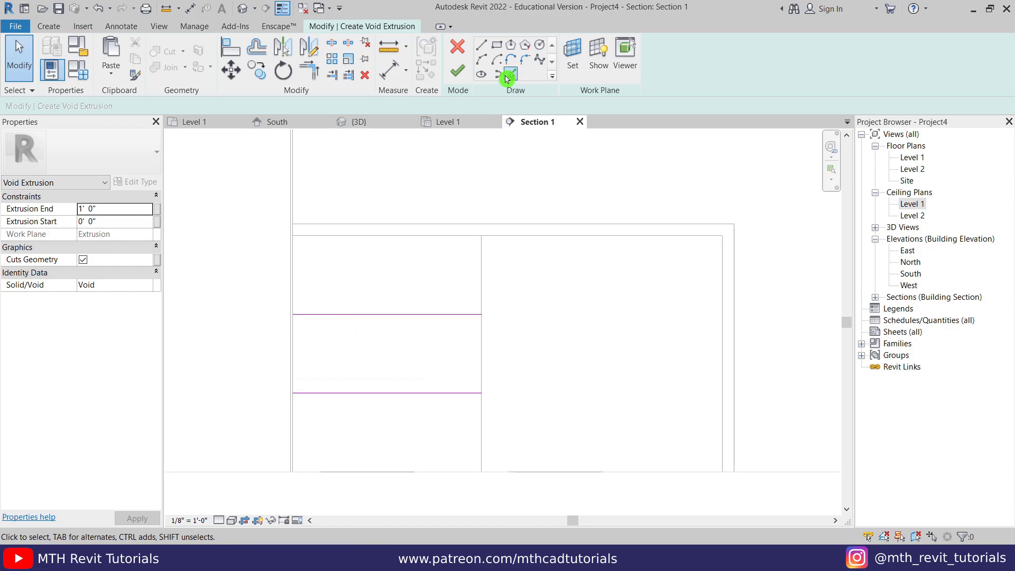
click(508, 76)
text(.15)
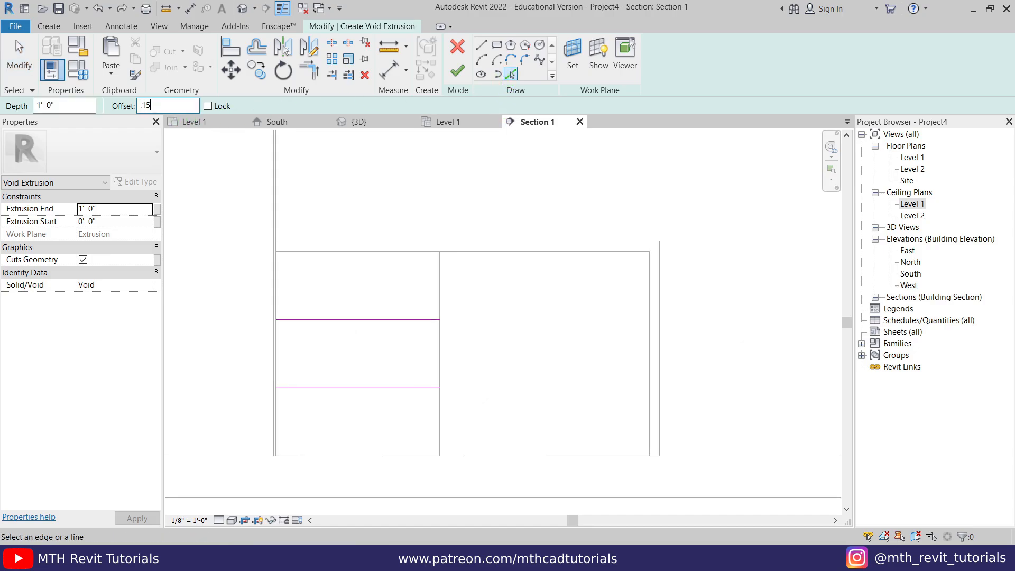
key(Return)
scroll(384, 296, up, 3)
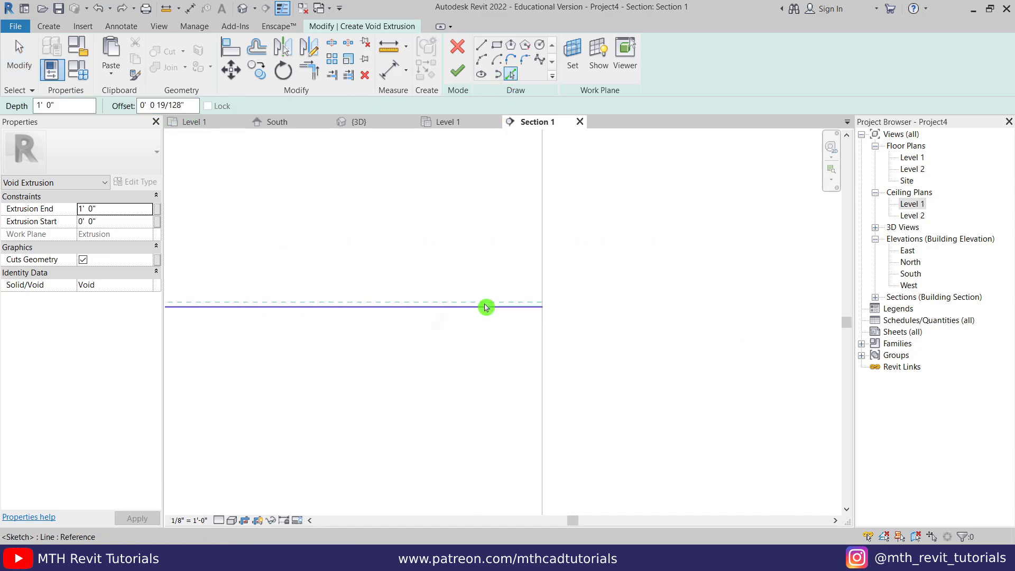
click(485, 307)
scroll(504, 318, up, 2)
click(511, 306)
key(Escape)
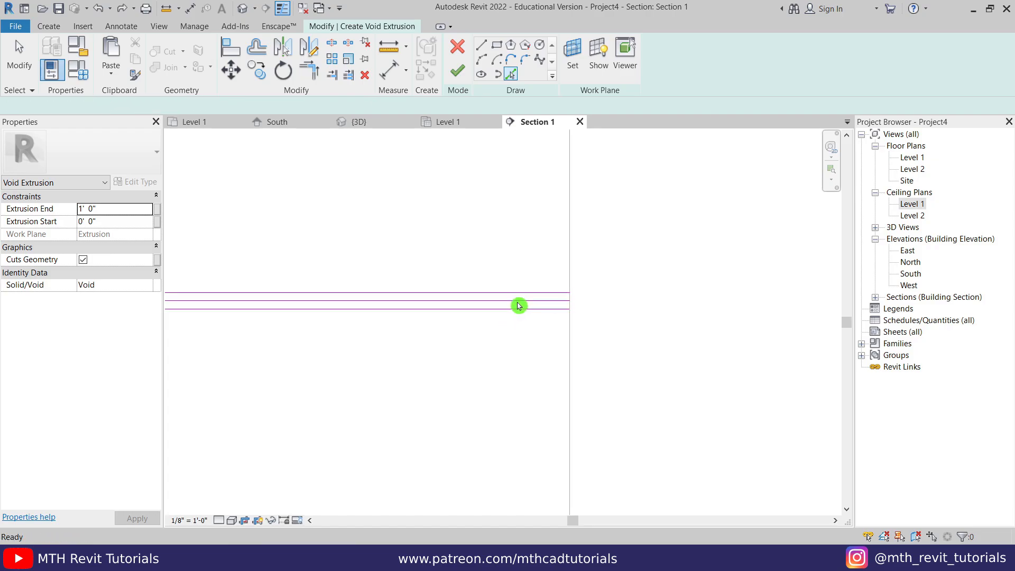
key(Escape)
- Copy the offset line pair down onto the lower drawer line
scroll(598, 385, down, 2)
click(589, 323)
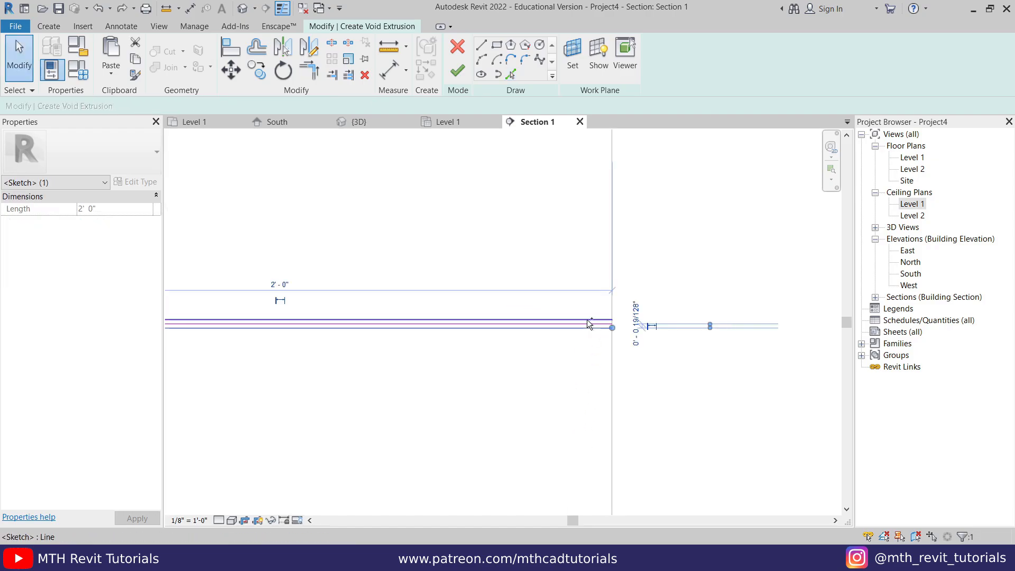
ctrl+click(588, 320)
click(263, 71)
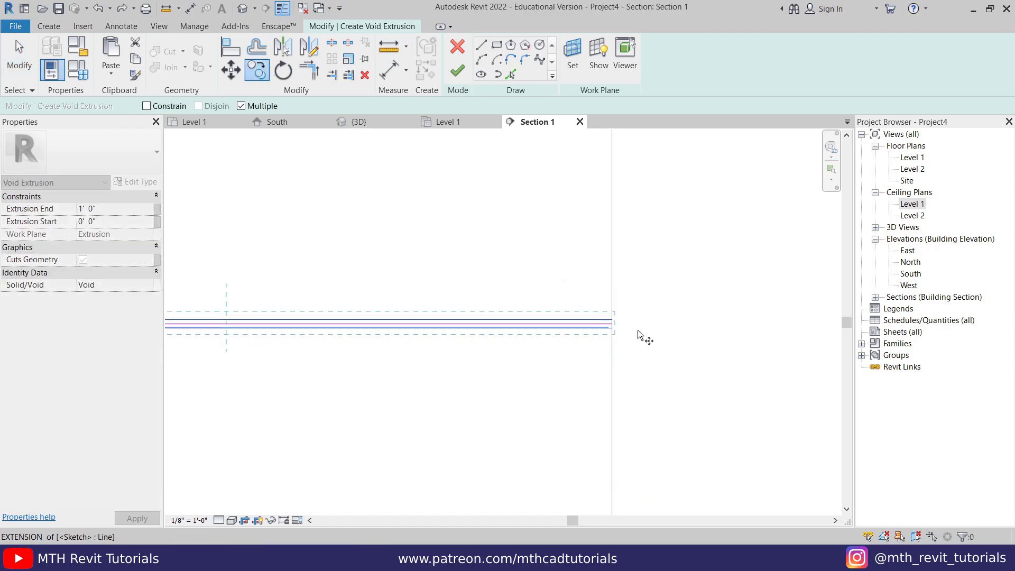
click(594, 319)
scroll(613, 418, down, 2)
middle_drag(613, 418, 605, 229)
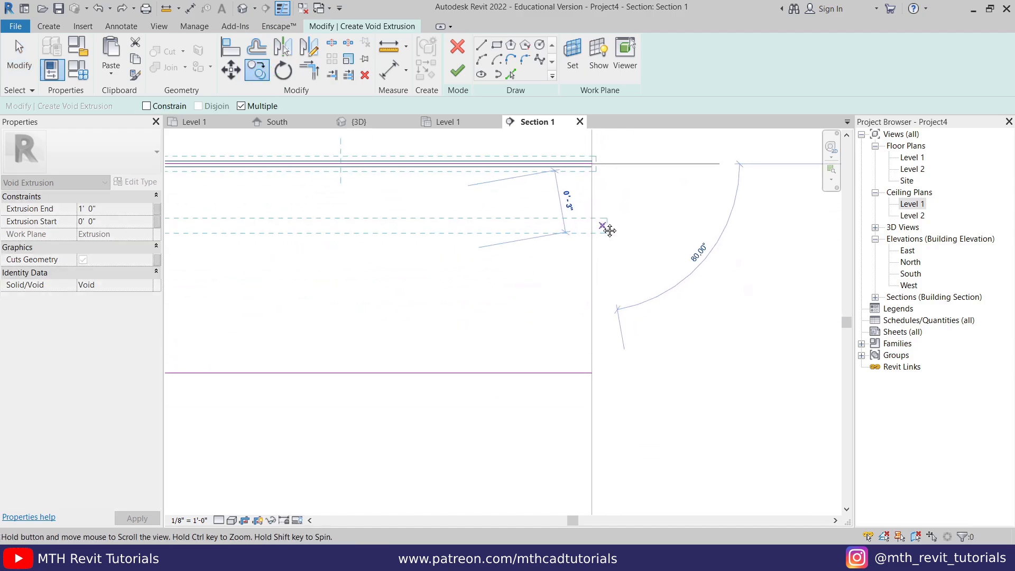
scroll(596, 372, up, 2)
click(590, 374)
key(Escape)
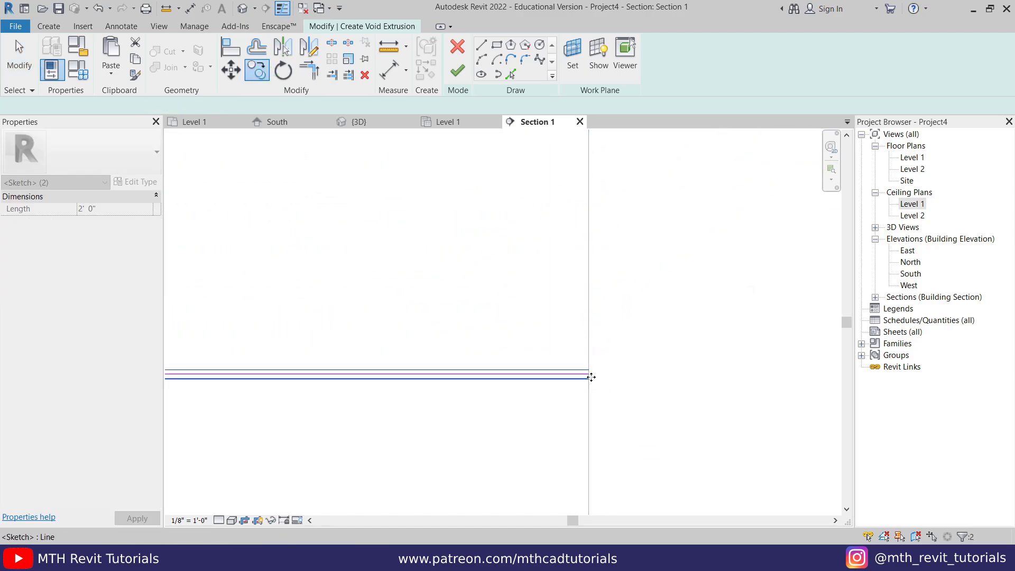
- Delete the extra middle sketch line
scroll(571, 426, down, 2)
scroll(614, 424, up, 3)
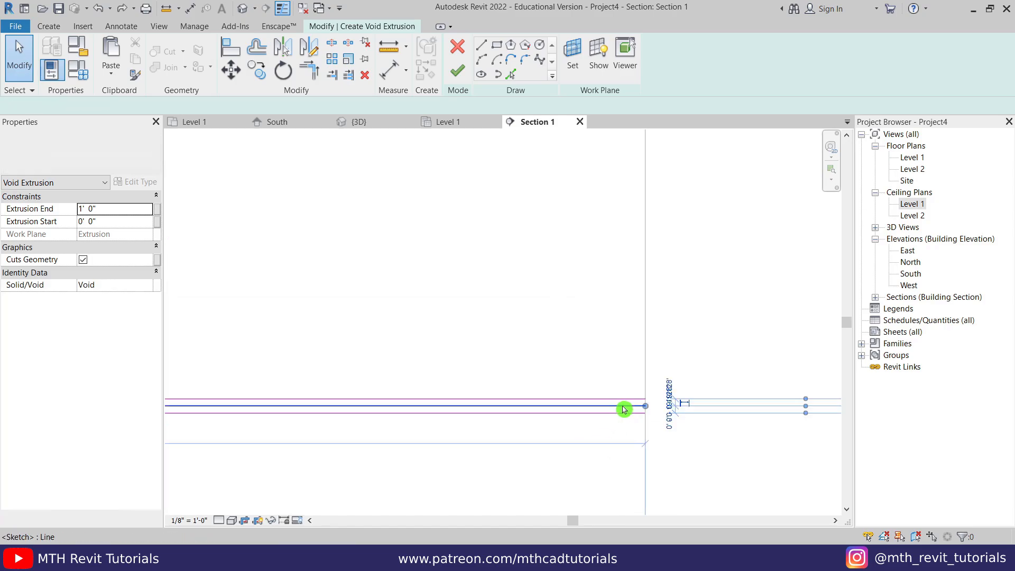
middle_drag(624, 410, 613, 268)
scroll(616, 260, up, 1)
click(616, 260)
key(Delete)
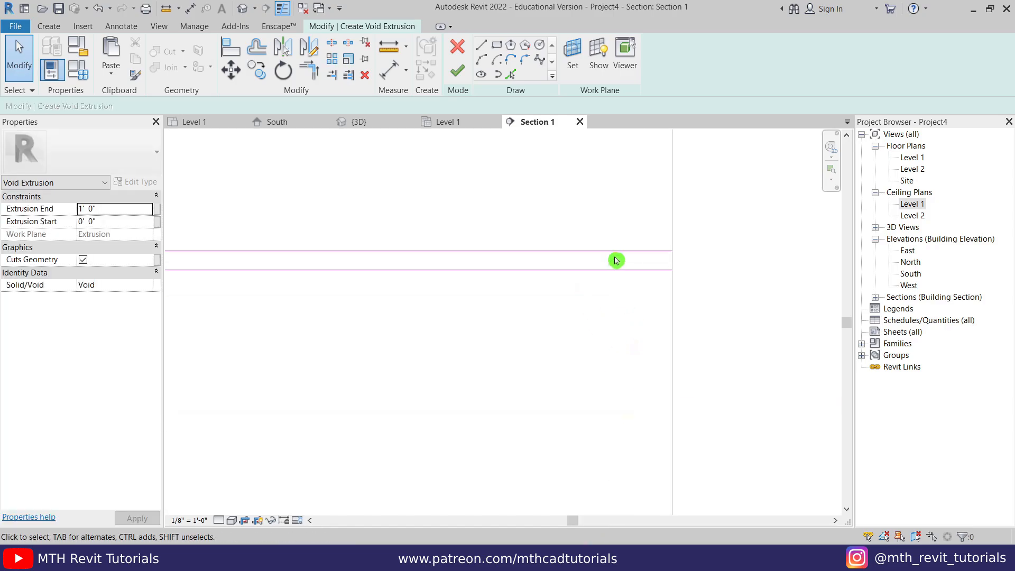
- Close the right and left ends of the first line pair with short lines
click(486, 49)
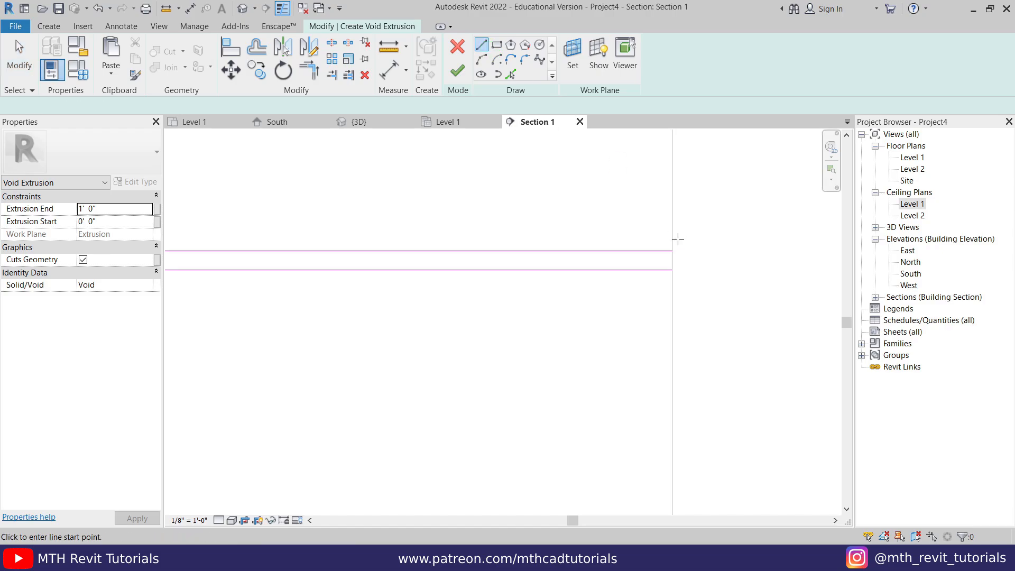
click(672, 251)
click(672, 269)
scroll(672, 285, down, 3)
middle_drag(439, 297, 808, 300)
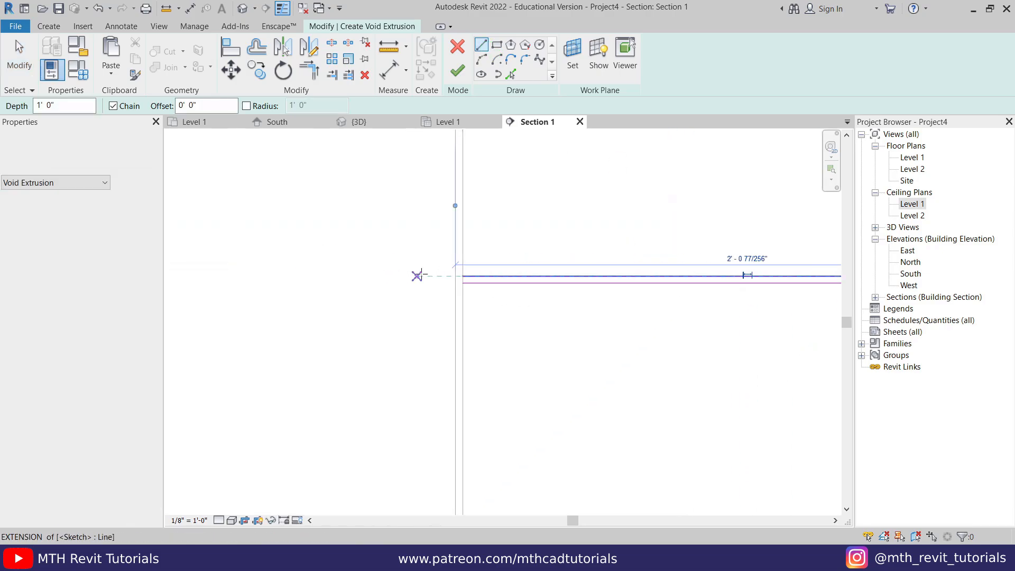
click(463, 276)
click(462, 283)
key(ctrl+z)
- Close both ends of the second line pair and finish the groove void sketch
middle_drag(490, 389, 385, 368)
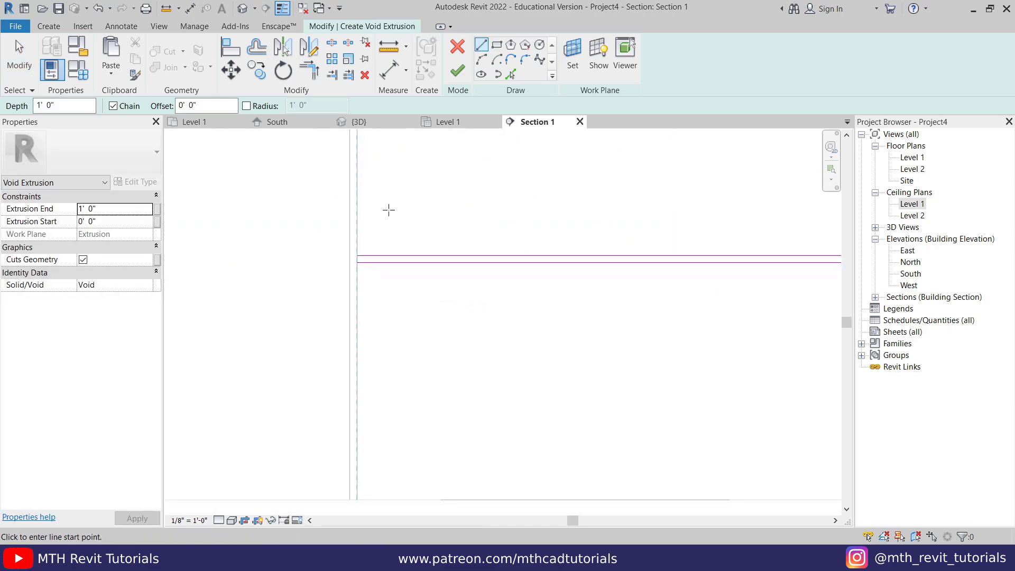
click(357, 255)
click(357, 263)
middle_drag(759, 291, 502, 325)
click(666, 295)
click(666, 302)
key(Escape)
key(Escape)
scroll(497, 356, down, 8)
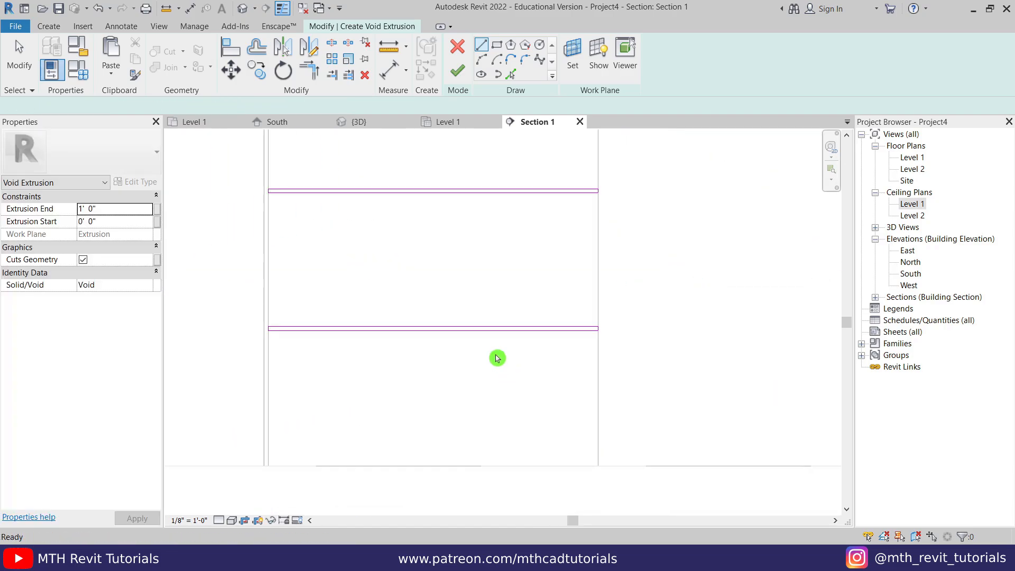
middle_drag(477, 274, 469, 324)
scroll(470, 322, down, 1)
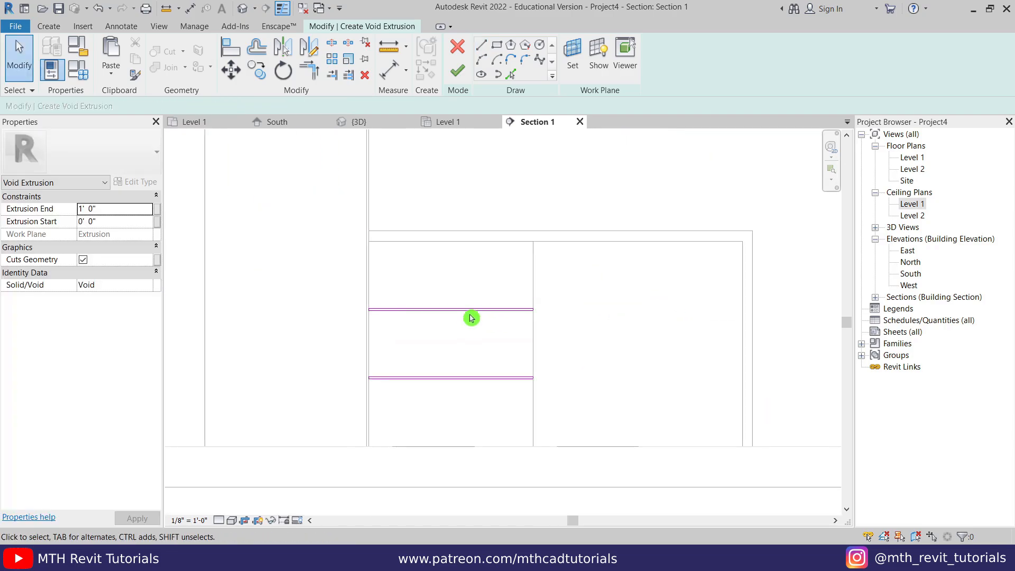
click(458, 73)
- In the 3D view, set the lower groove void's depth to 0.3 inch
click(359, 121)
click(302, 349)
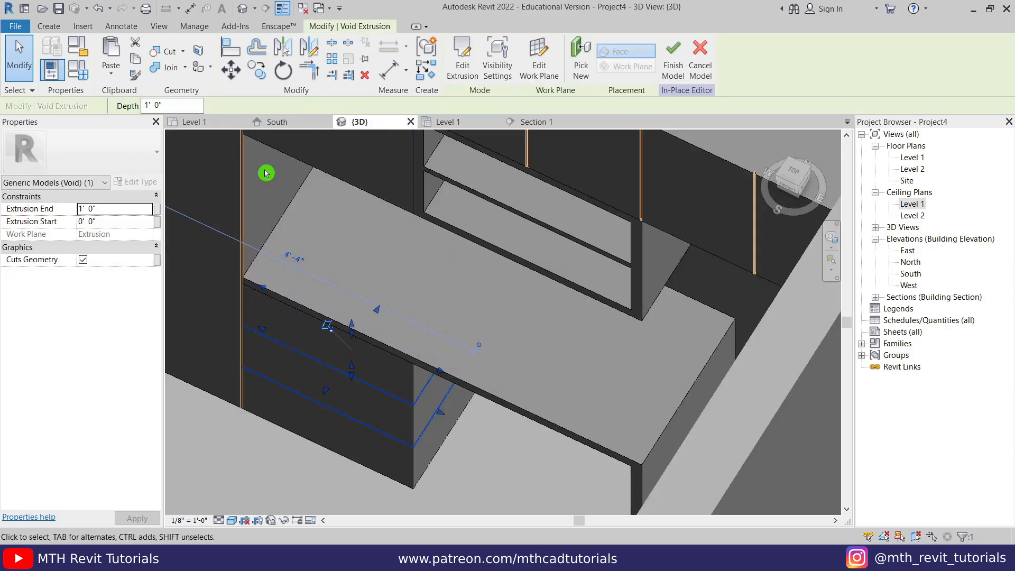
click(189, 107)
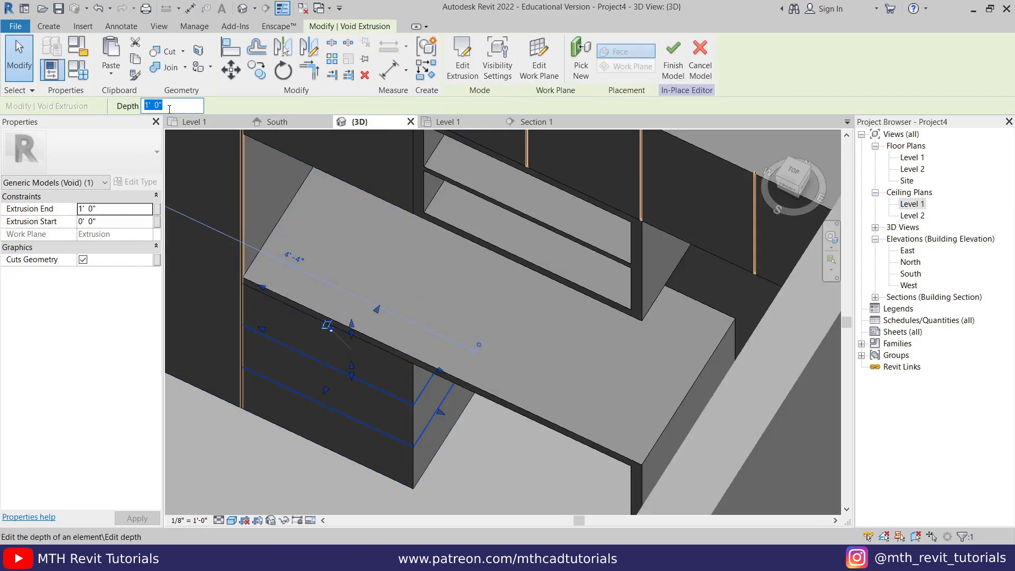
text(.3)
key(Return)
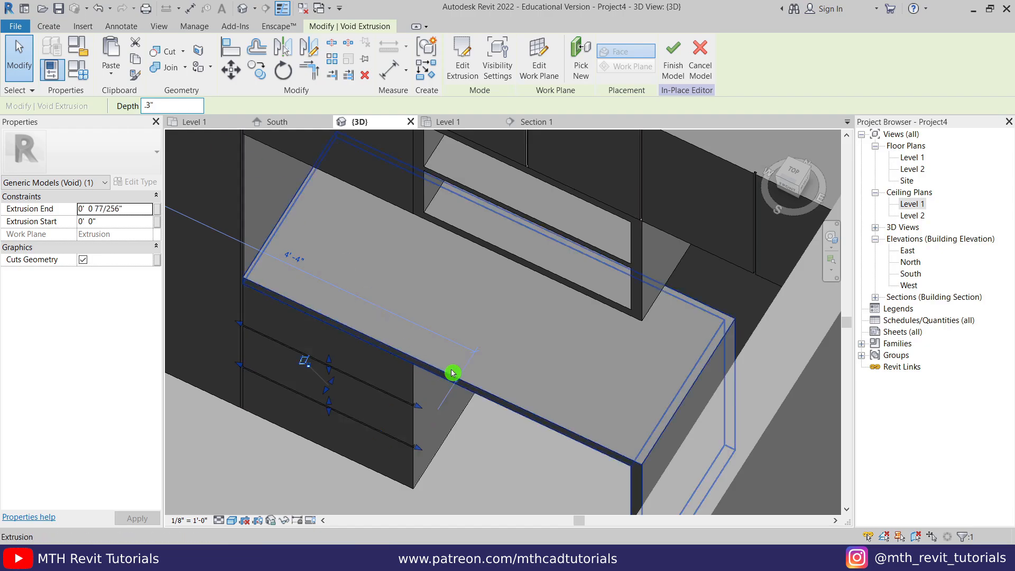
- Orbit and zoom the 3D view to inspect the drawer grooves on the cabinet front
click(502, 353)
scroll(343, 444, up, 2)
middle_drag(327, 354, 408, 374)
scroll(351, 382, down, 4)
scroll(338, 363, down, 3)
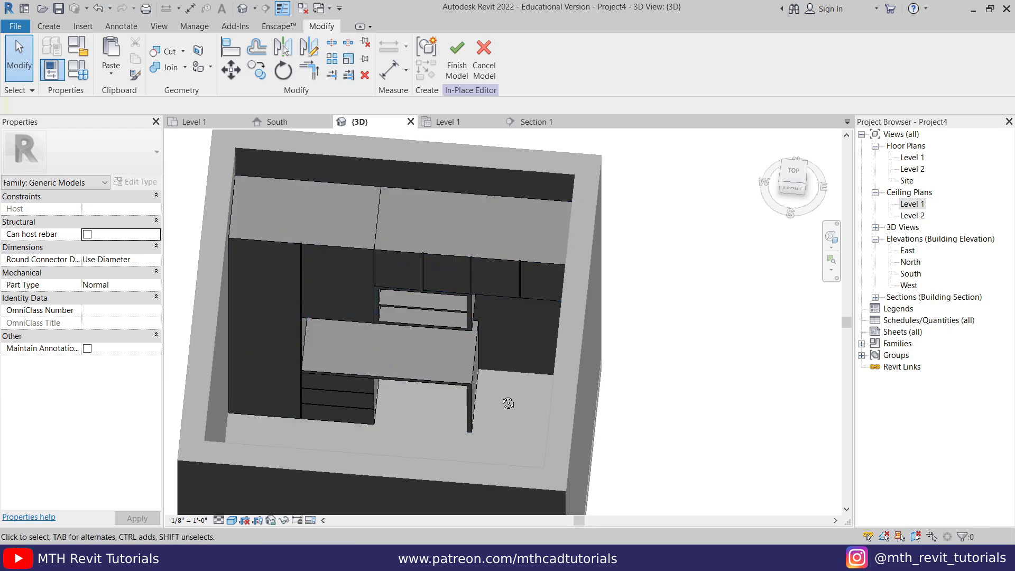
- Link the tall cabinet's material to a new Tall Cabinets family parameter
shift+middle_drag(508, 404, 469, 386)
scroll(274, 294, up, 2)
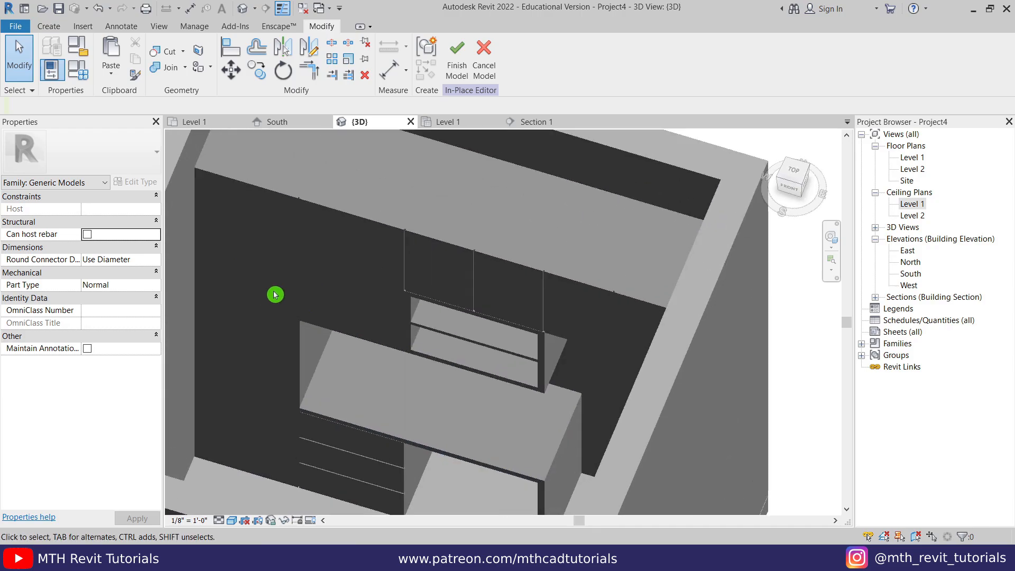
click(341, 217)
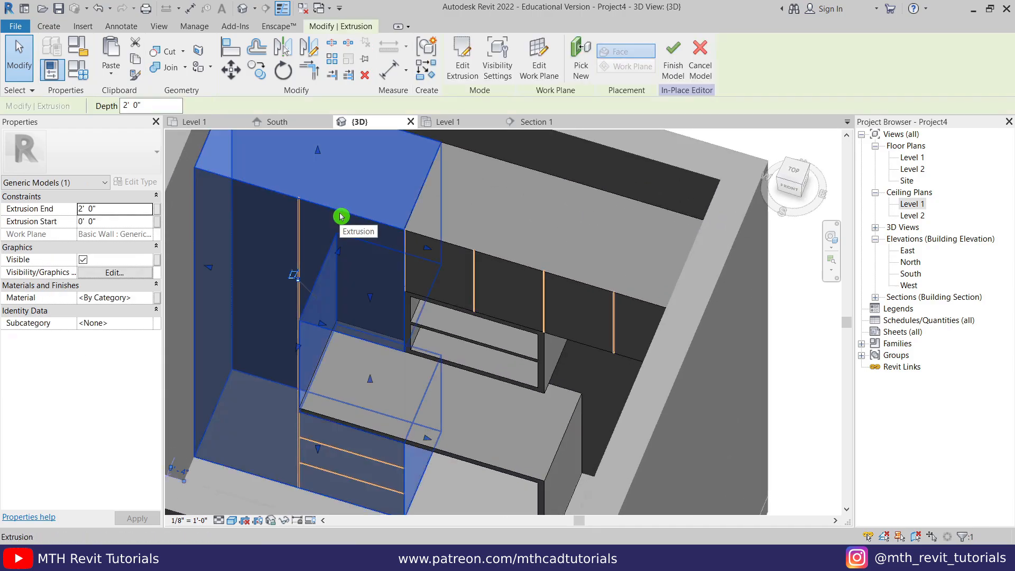
click(158, 302)
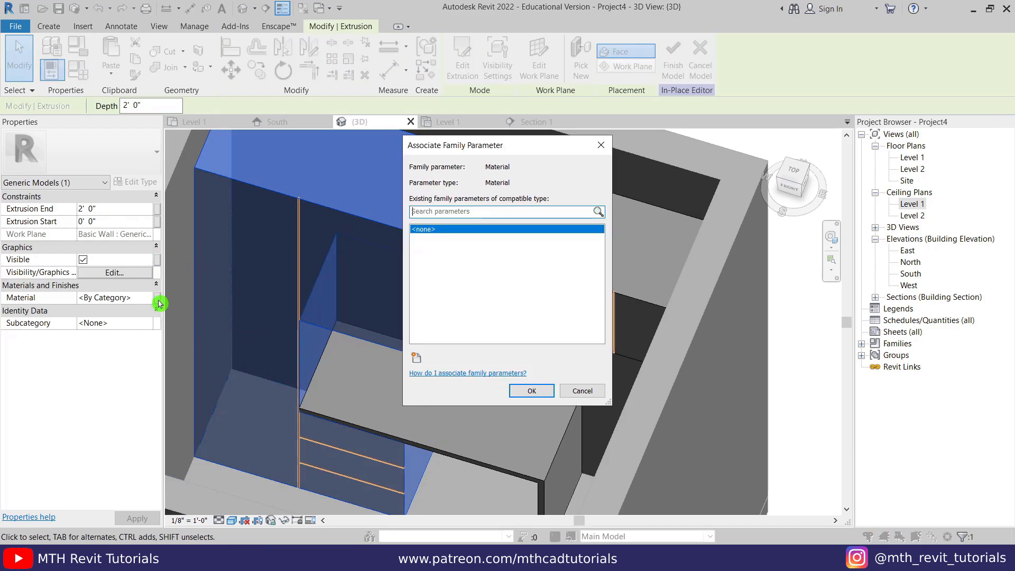
click(418, 358)
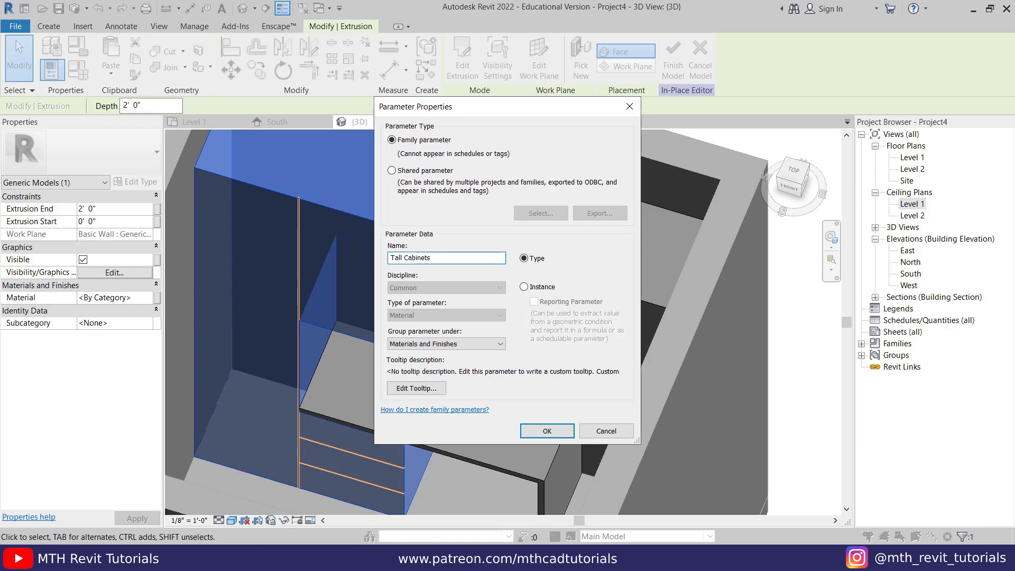
click(553, 439)
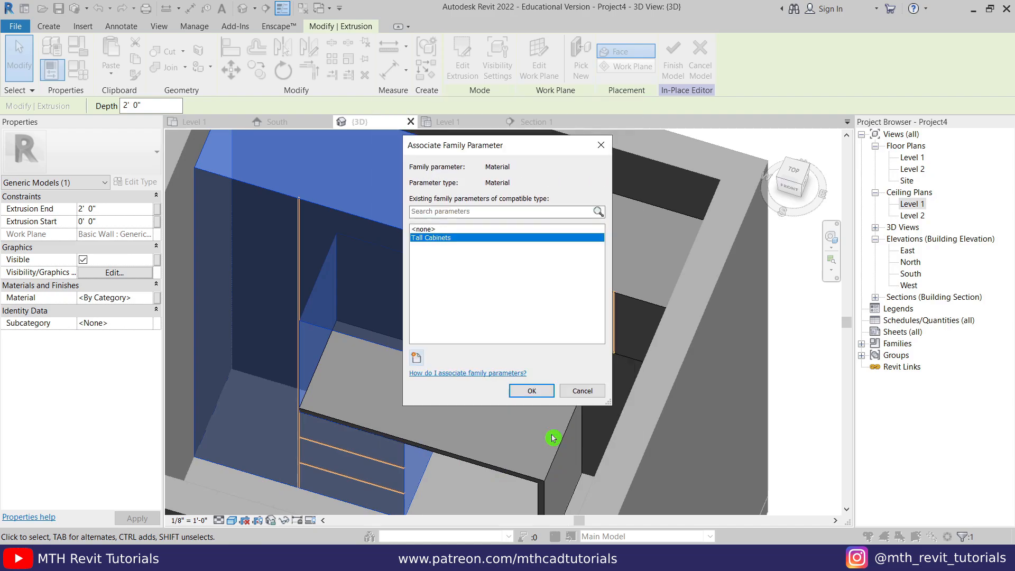
click(531, 392)
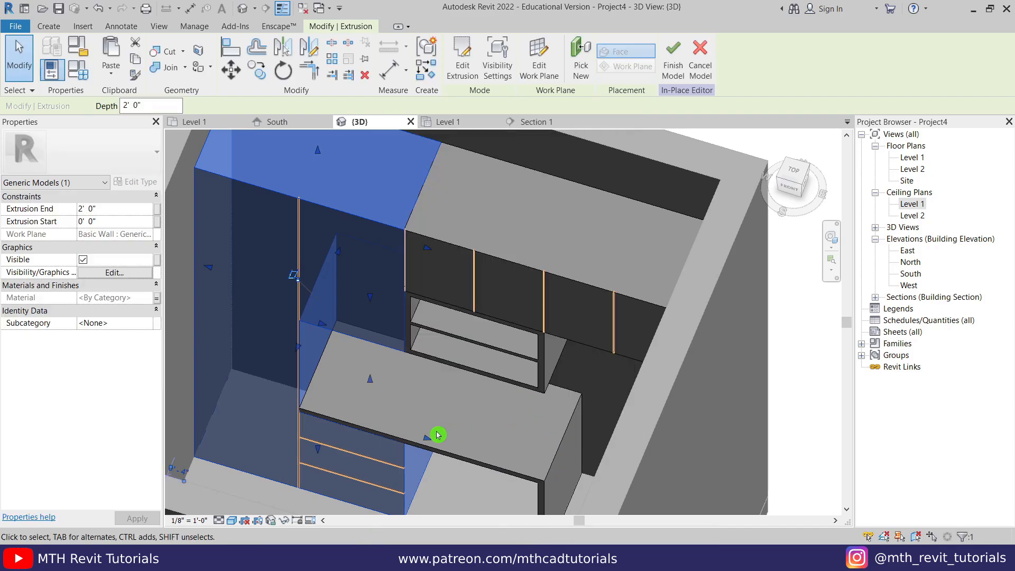
- Select the counter and begin a new Workstation material parameter for it
mouse_move(437, 433)
middle_down()
mouse_move(459, 378)
mouse_move(482, 471)
middle_up()
click(482, 470)
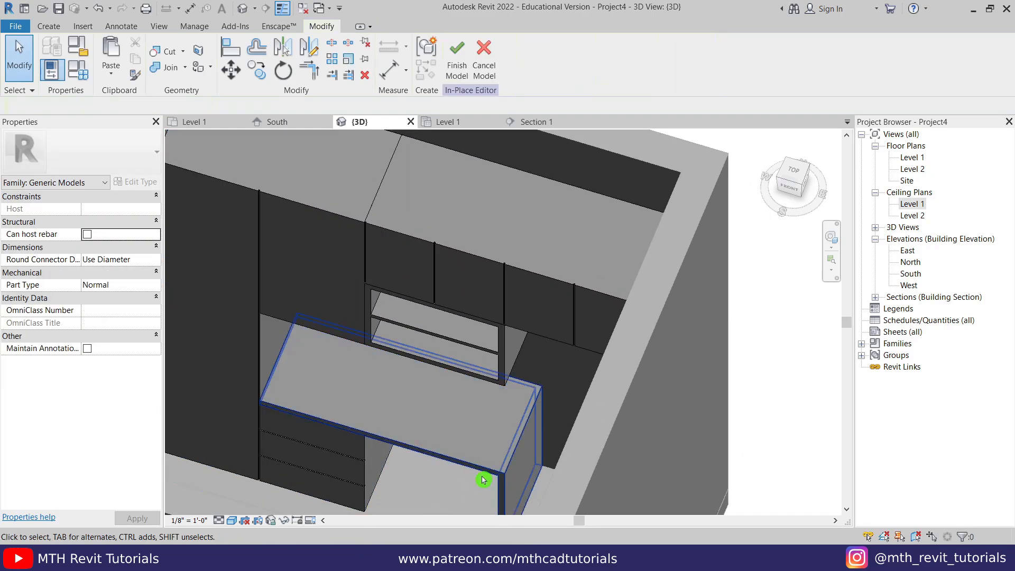
click(482, 470)
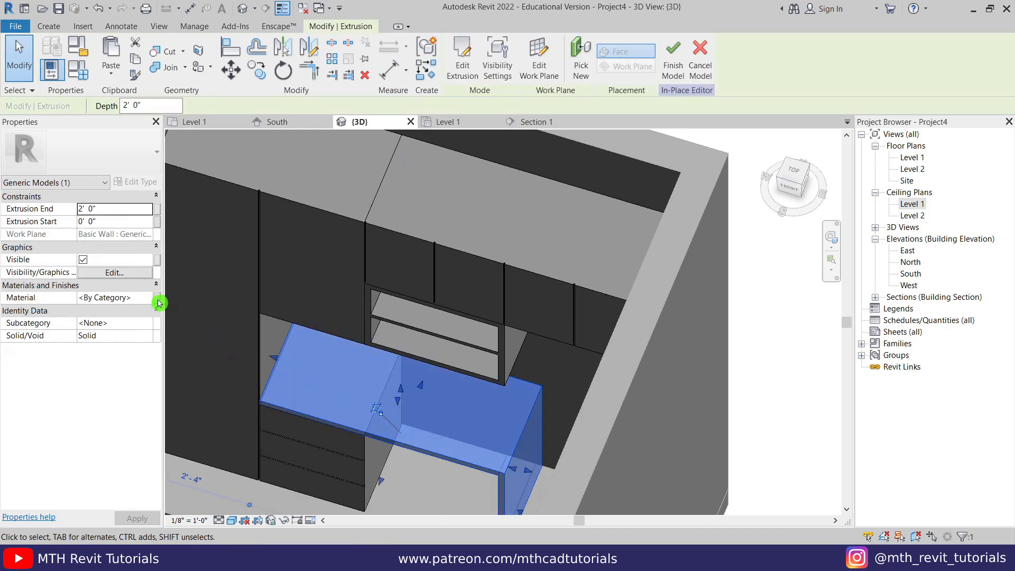
click(158, 301)
click(416, 359)
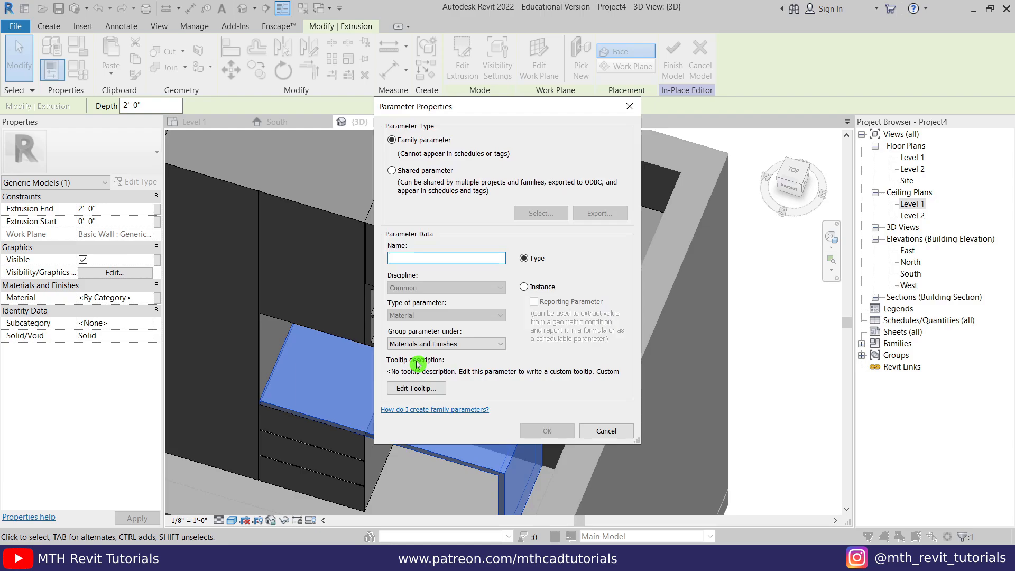
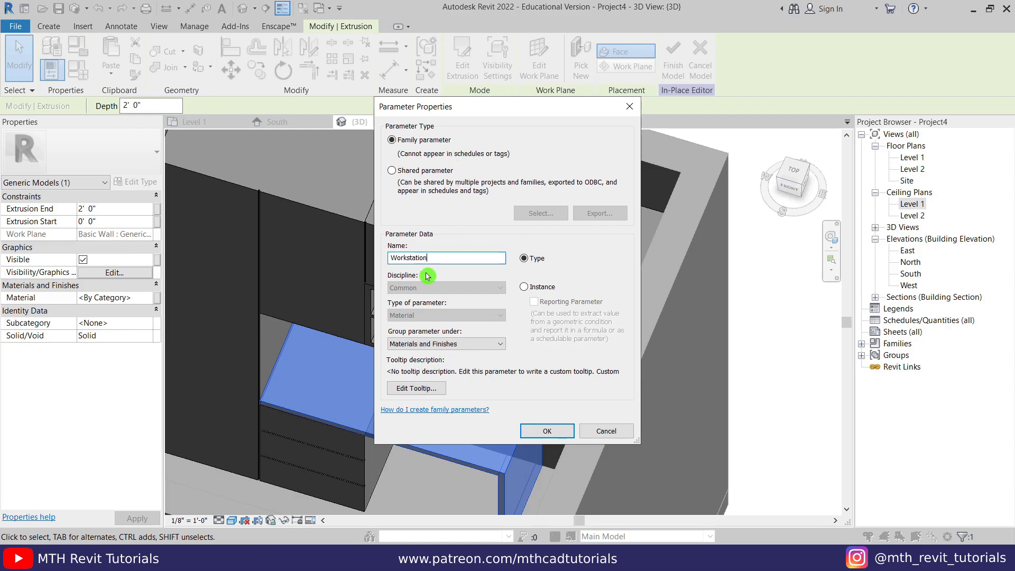
- Confirm the Workstation parameter and link the upper cabinet's material to a new Small Cabinets parameter
click(525, 431)
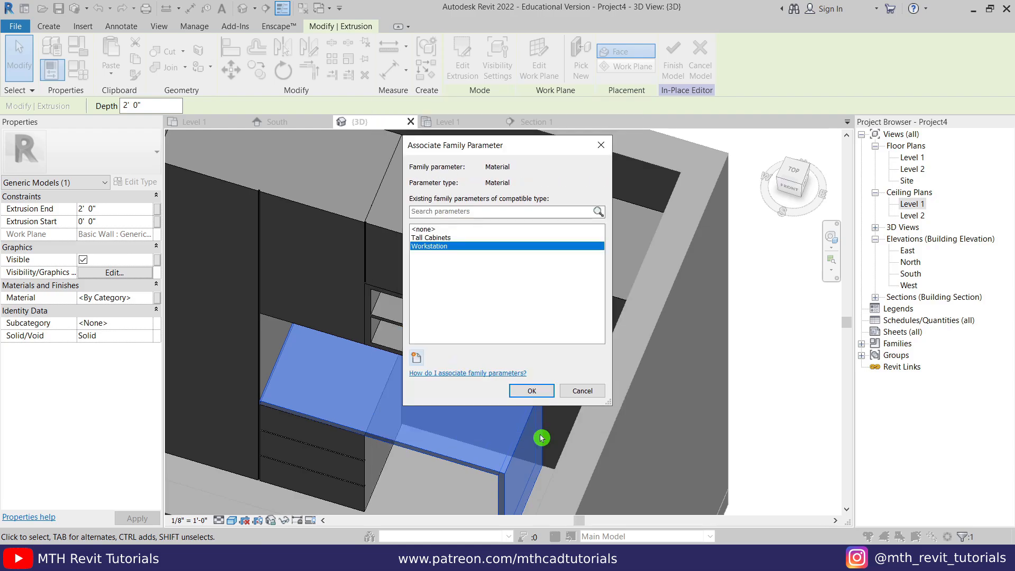
click(547, 395)
middle_drag(494, 260, 470, 295)
click(454, 297)
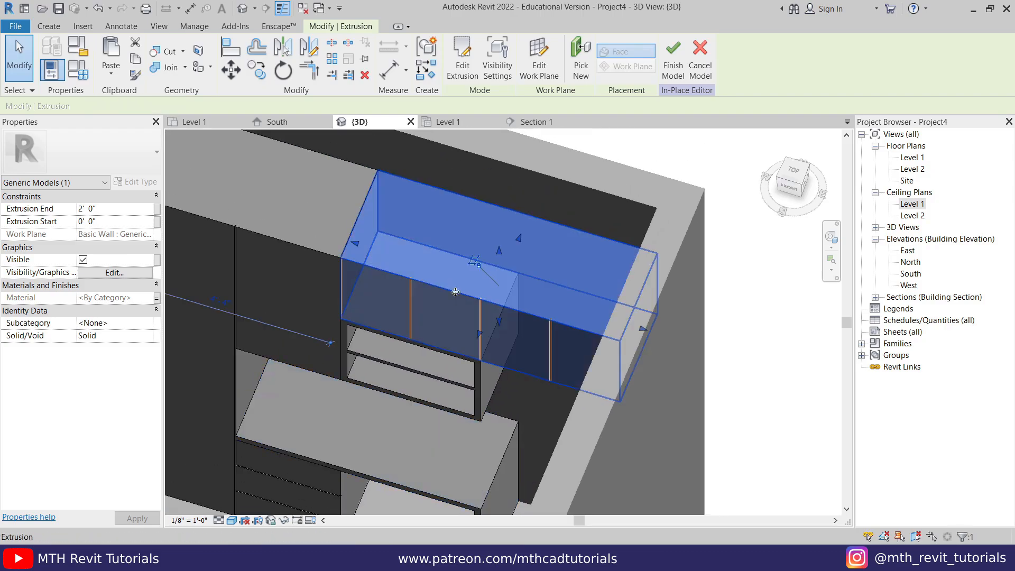
click(157, 299)
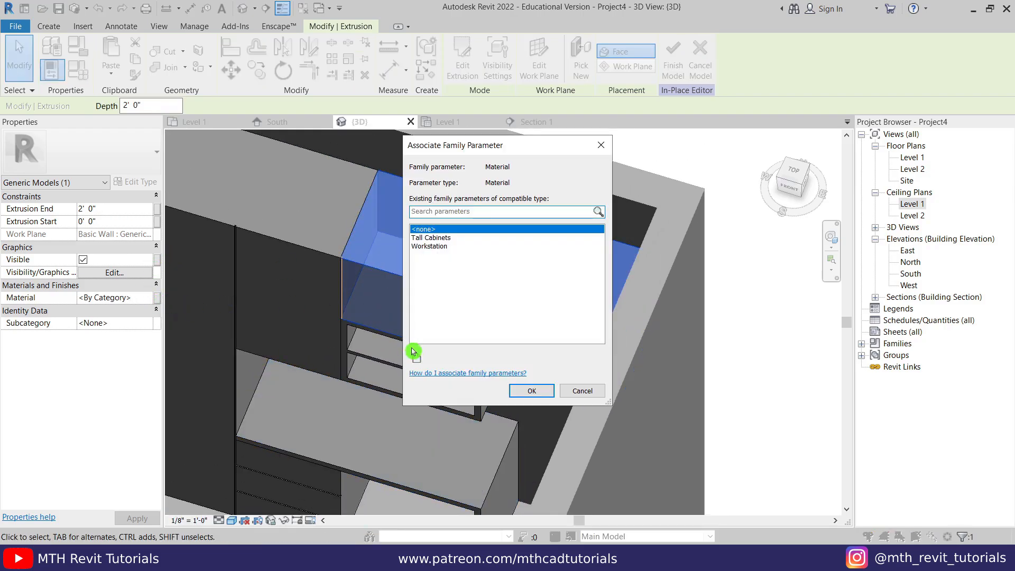
click(416, 358)
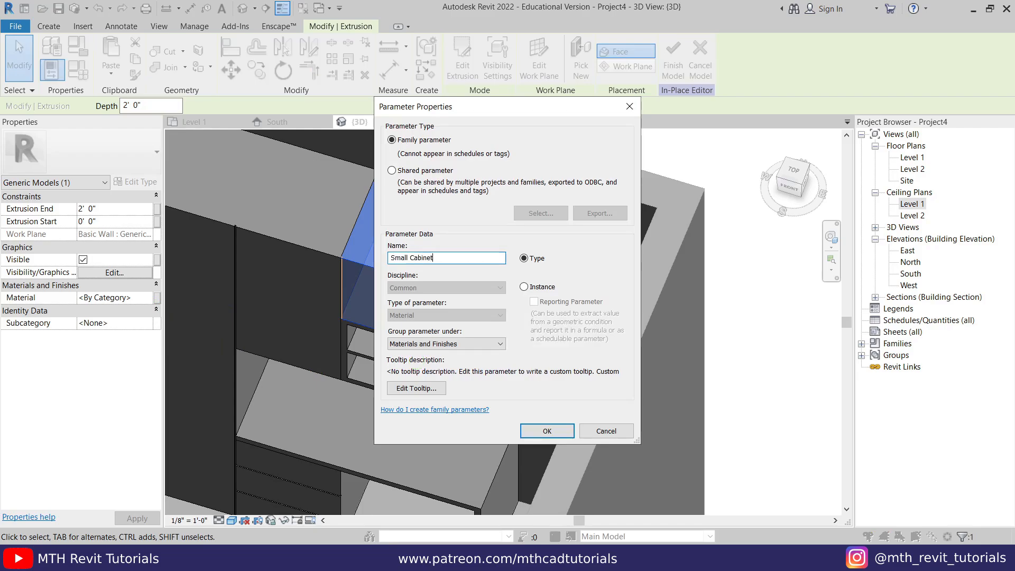
click(523, 426)
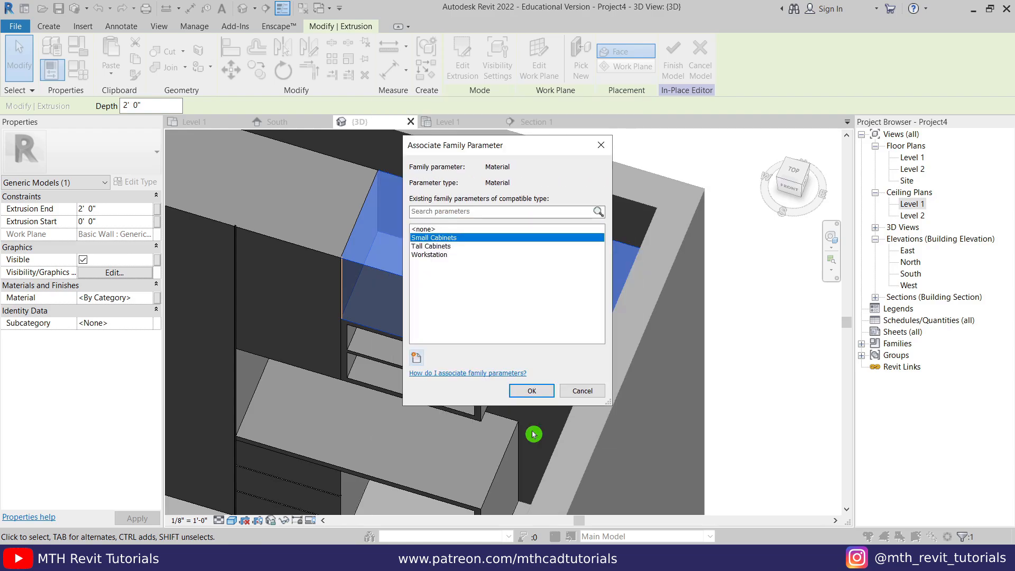
click(543, 397)
- Link the lower shelf extrusion's material to a new Shelves type parameter
scroll(485, 410, up, 2)
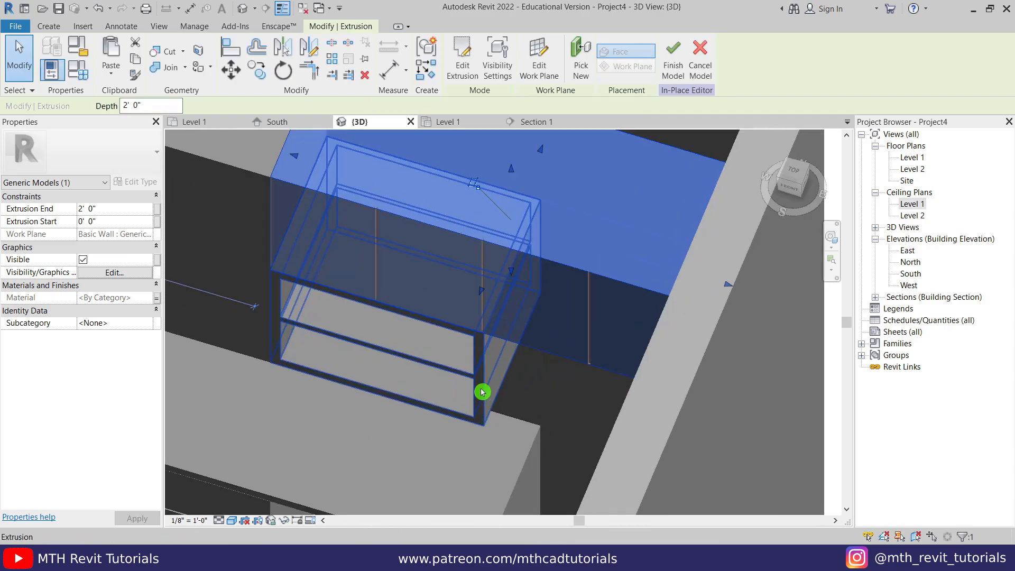
click(482, 386)
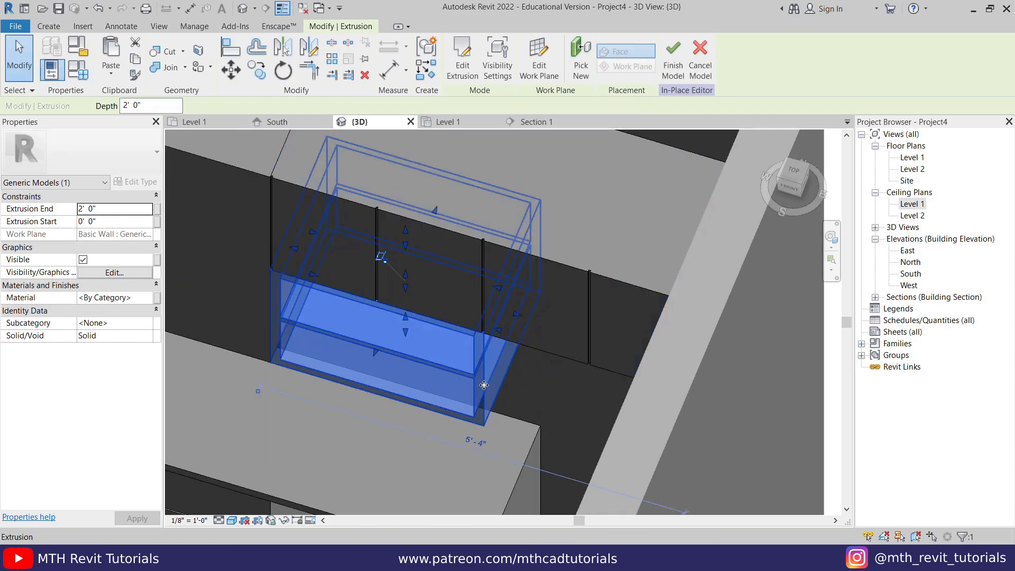
click(158, 299)
click(416, 358)
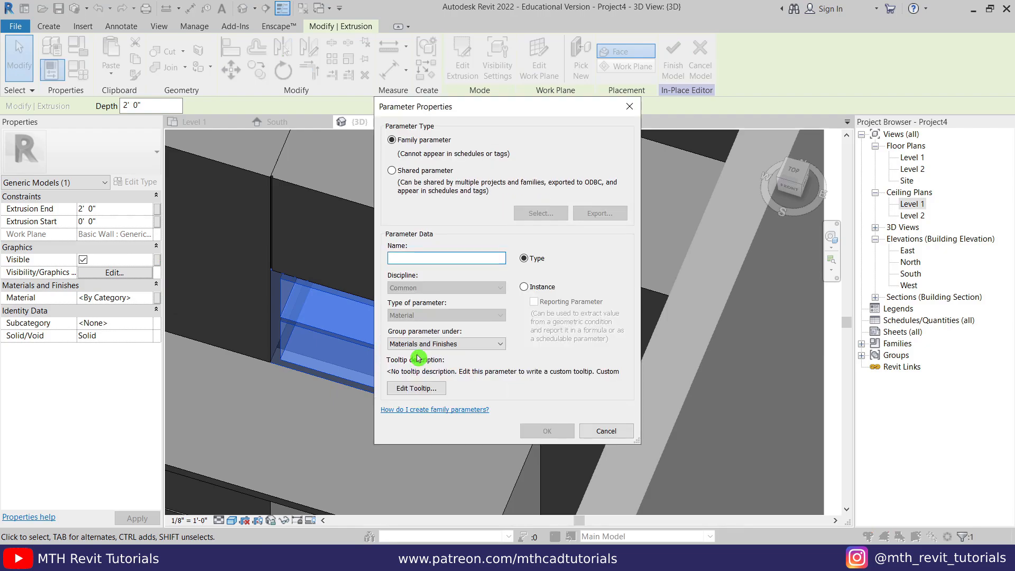
text(Shelves)
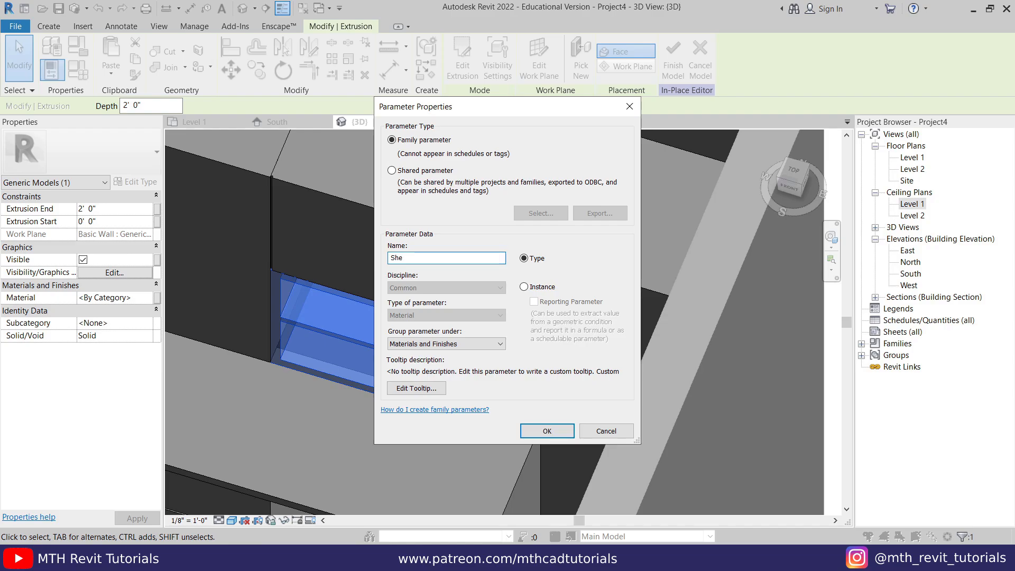
click(545, 431)
click(542, 392)
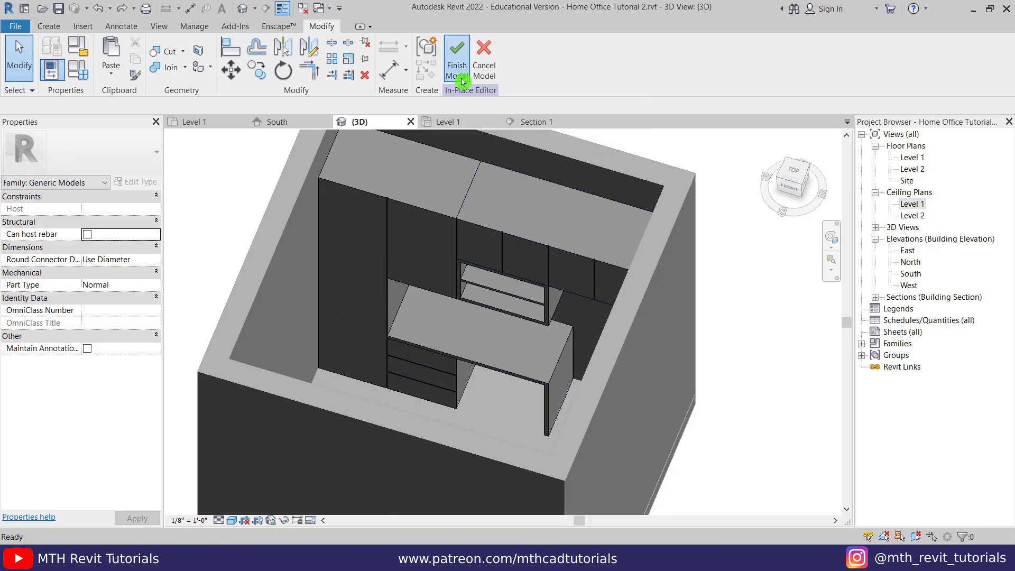
- Finish the in-place cabinet model and review its four material parameters in the type properties
click(462, 80)
click(487, 226)
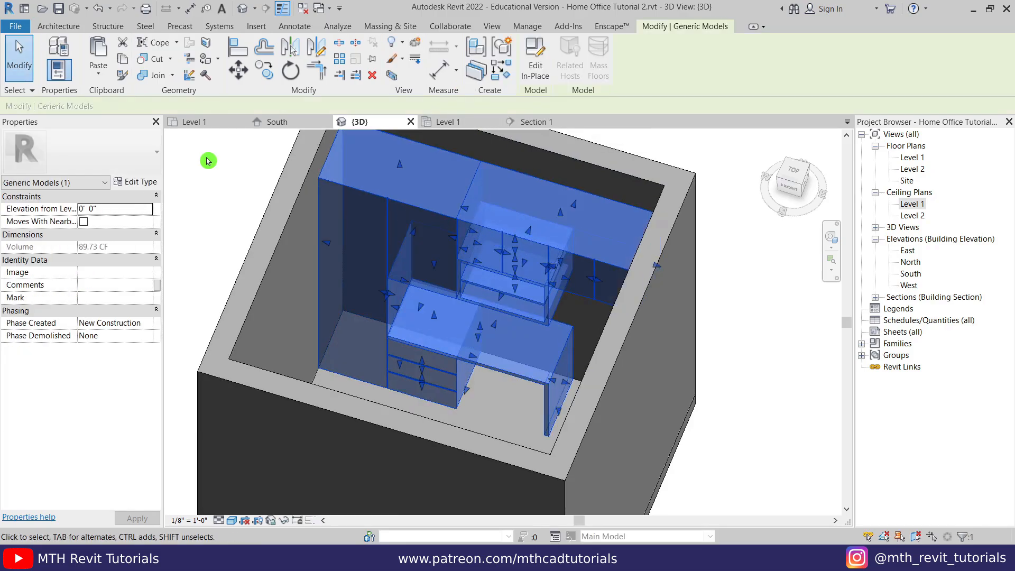
click(151, 187)
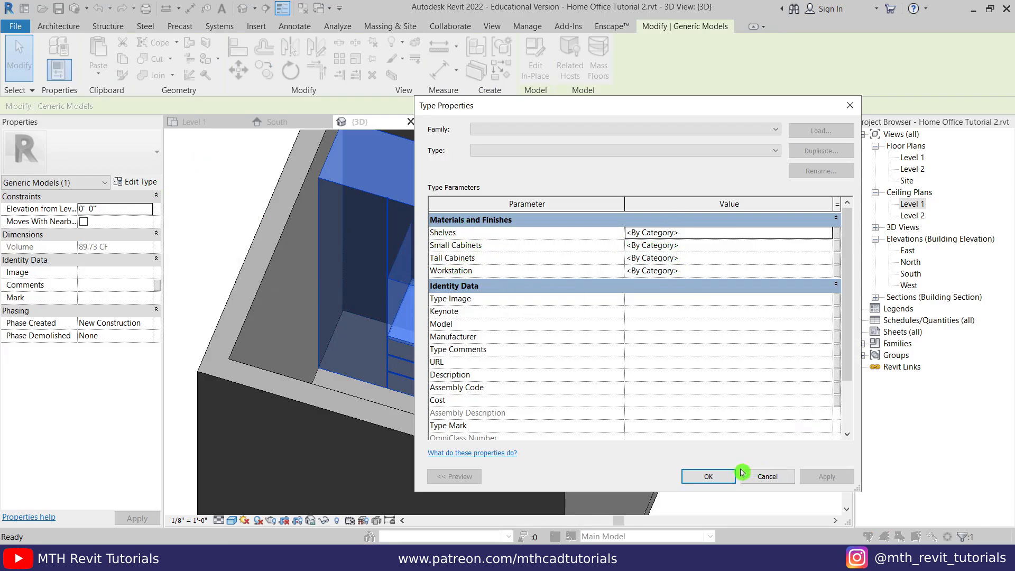
click(709, 481)
click(715, 421)
- Orbit and zoom the 3D view to an angled view of the cabinets
scroll(608, 370, down, 2)
drag(537, 386, 656, 432)
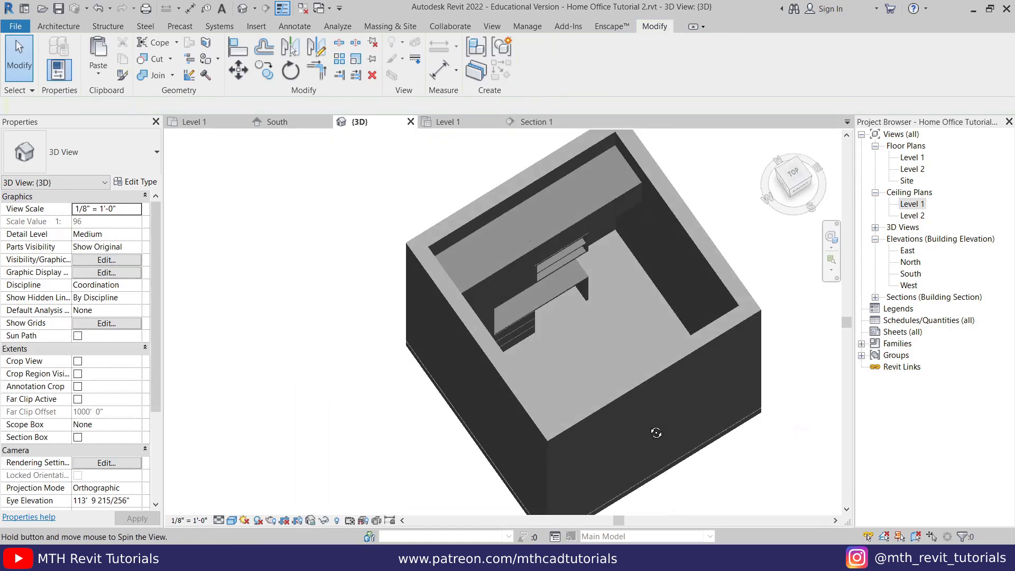
shift+middle_drag(656, 432, 466, 425)
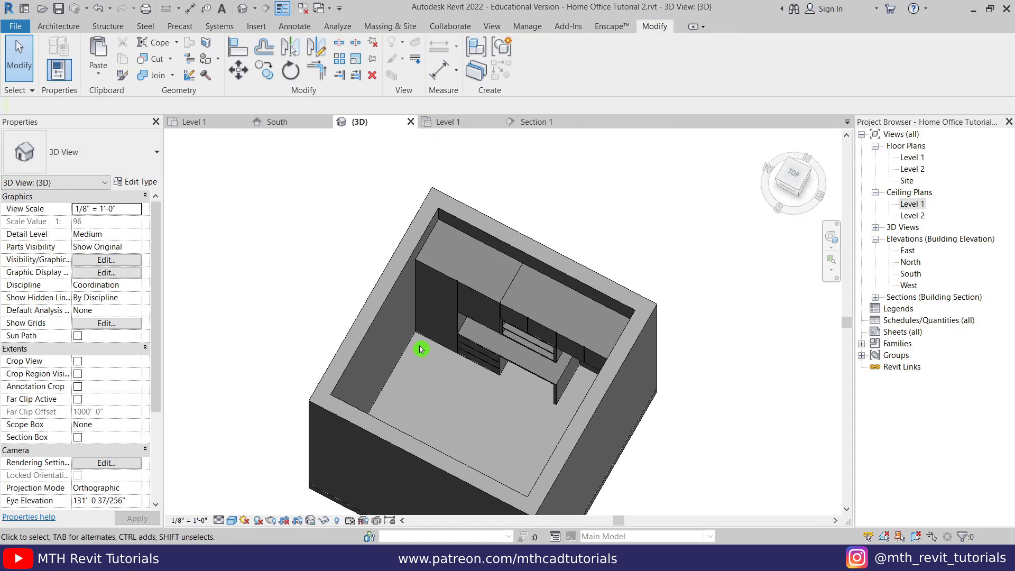
scroll(408, 344, up, 3)
scroll(418, 328, down, 3)
shift+middle_drag(409, 373, 600, 321)
scroll(681, 233, up, 2)
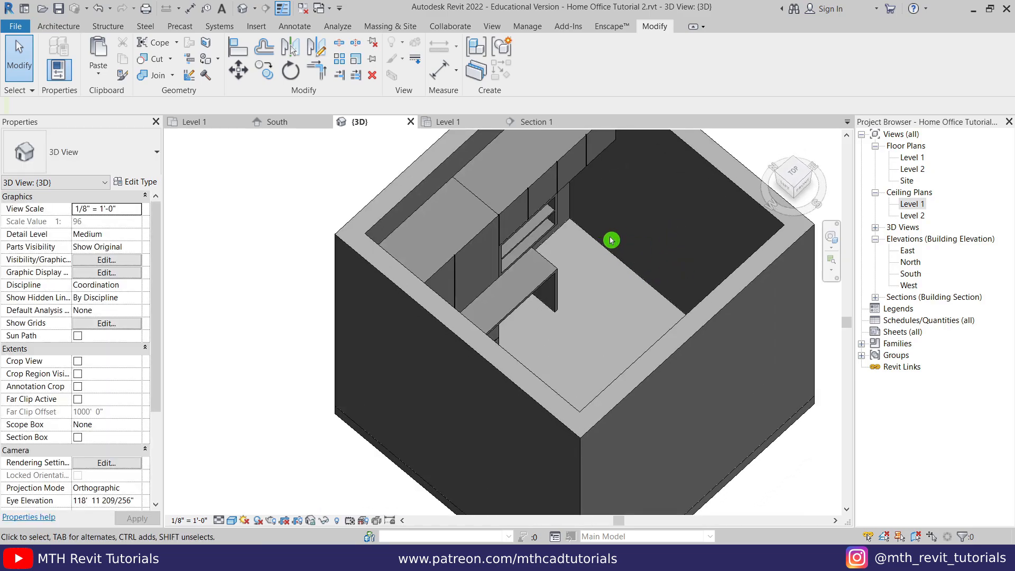
shift+middle_drag(697, 388, 560, 407)
- Reopen the cabinet model in place and start a pick-walls extrusion in the Level 1 plan
click(438, 291)
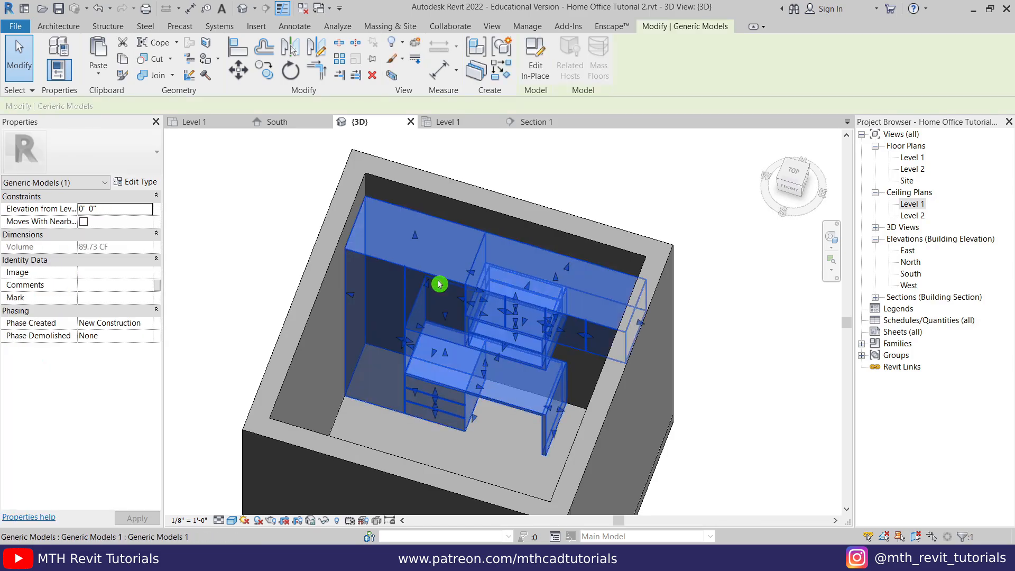
click(533, 78)
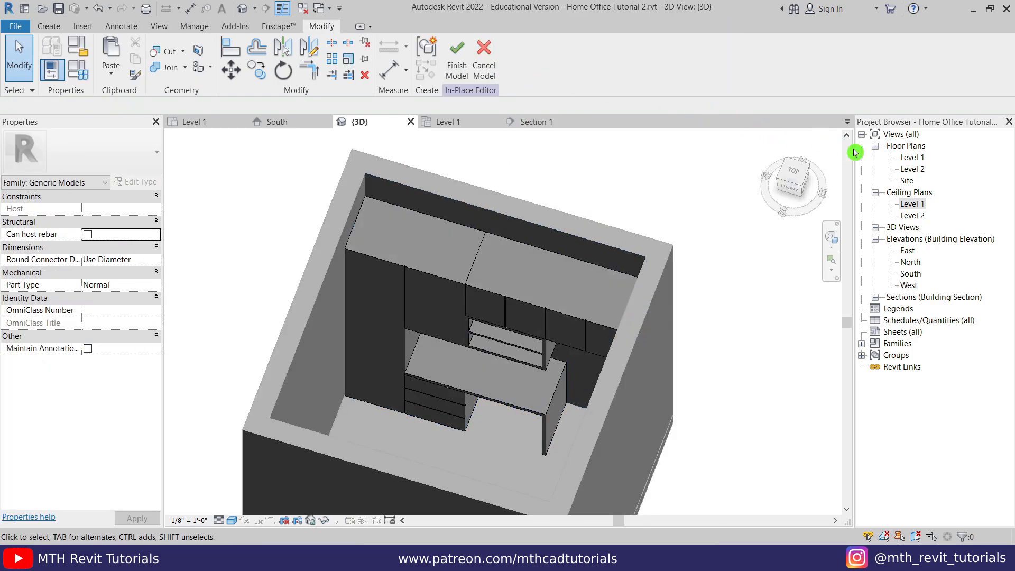
double_click(914, 158)
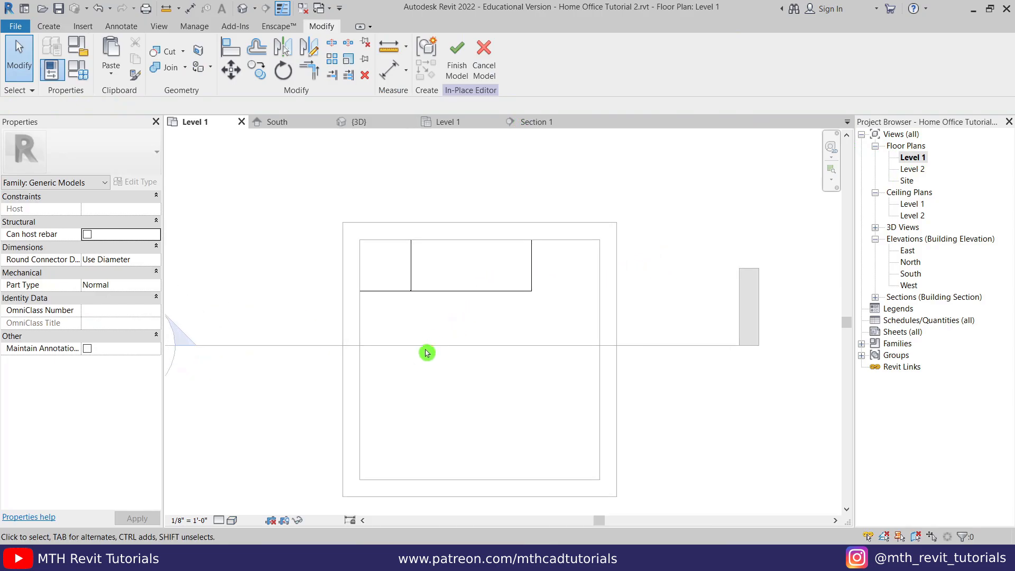
click(48, 26)
click(109, 71)
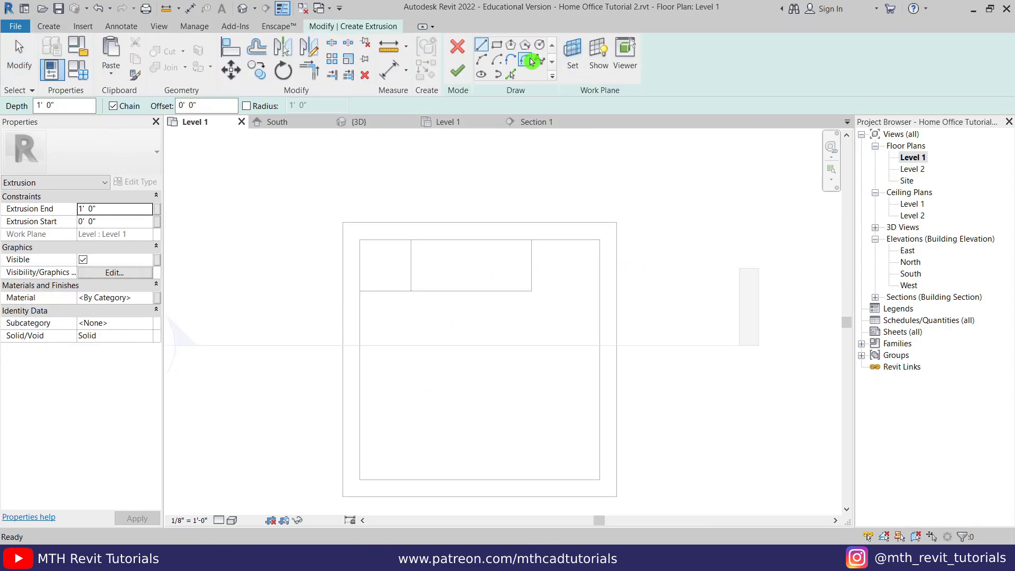
click(507, 76)
- Pick the left and bottom inner wall edges with a 1" offset
scroll(661, 312, up, 2)
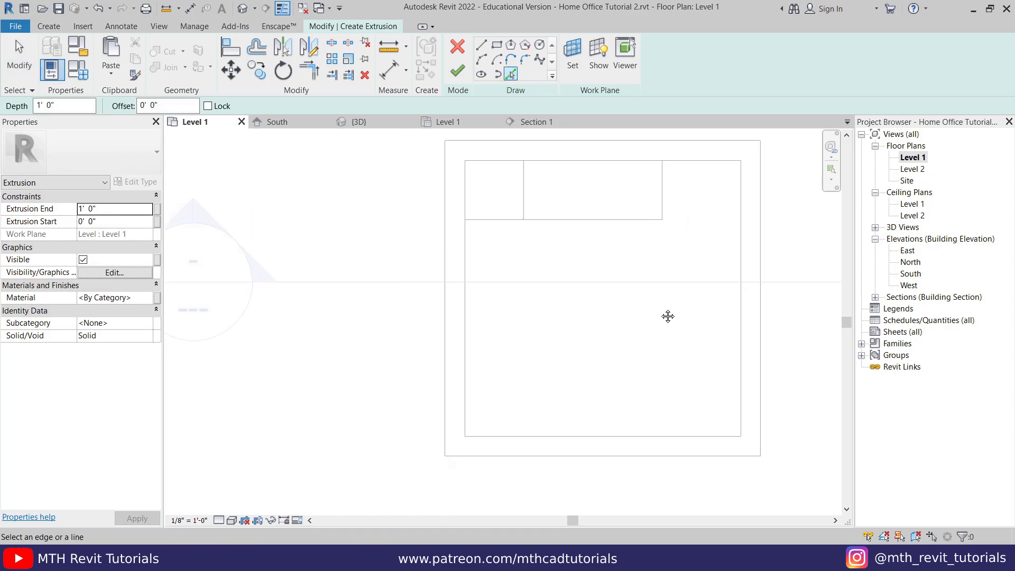
scroll(602, 306, up, 2)
double_click(164, 111)
text(1")
click(221, 139)
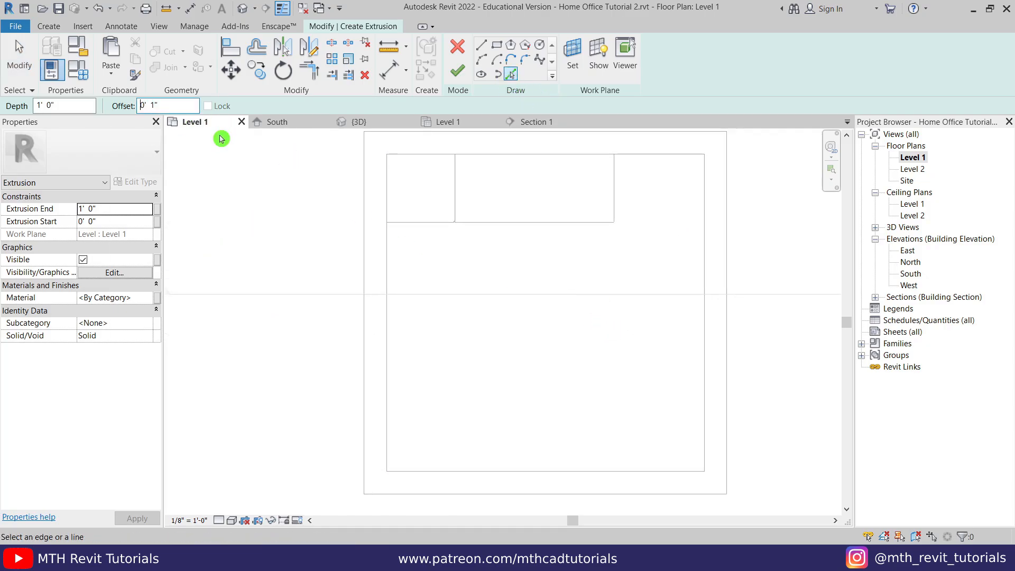
click(390, 271)
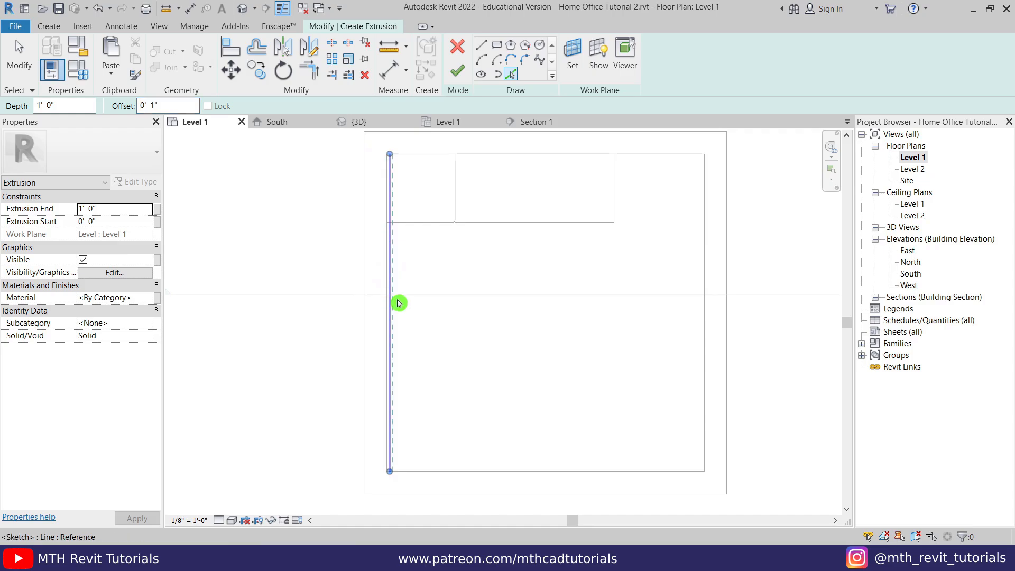
scroll(403, 465, up, 5)
click(407, 480)
key(Escape)
scroll(368, 412, down, 4)
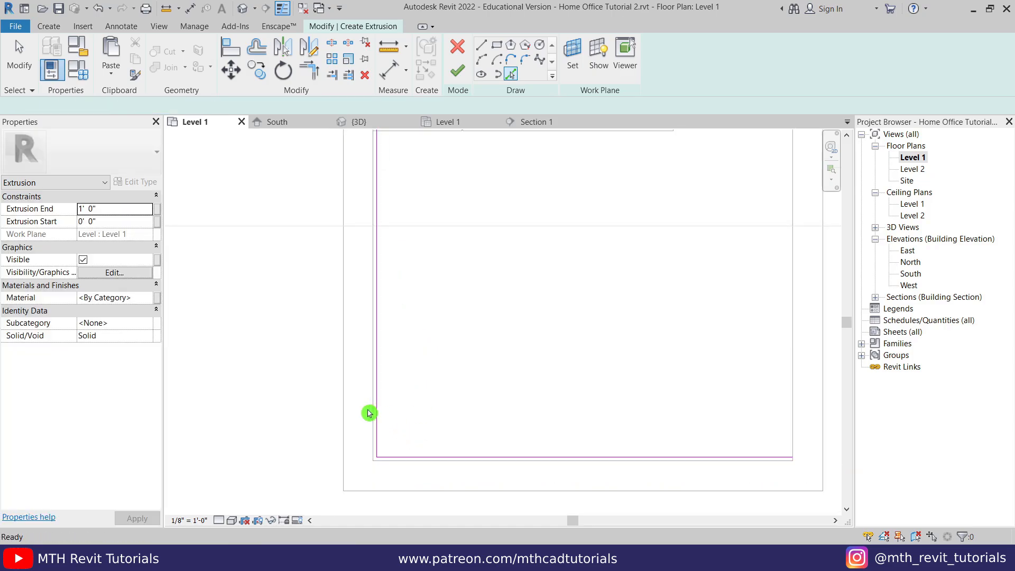
middle_drag(606, 376, 544, 368)
scroll(690, 389, up, 2)
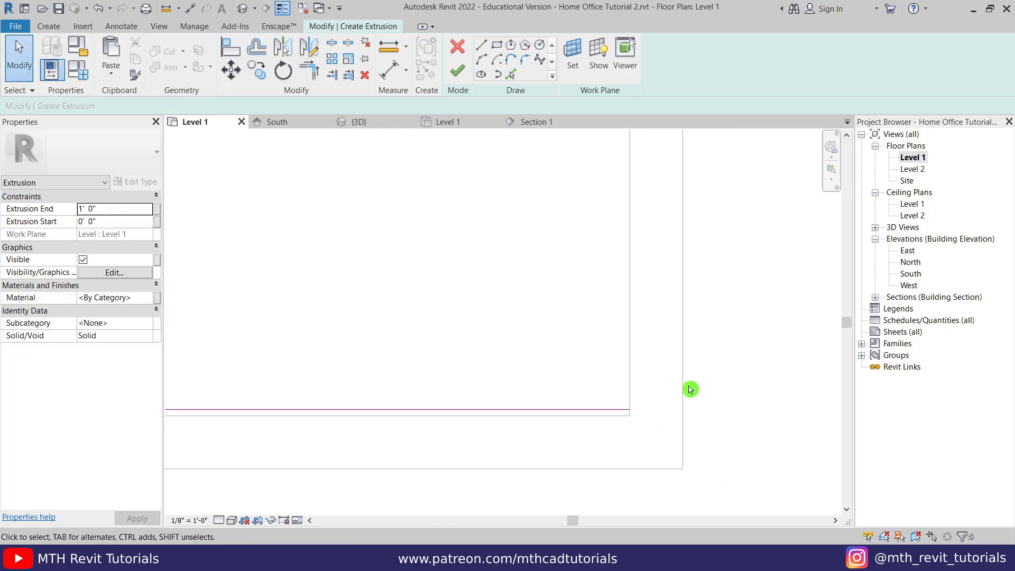
- Draw straight sketch lines along the bottom to the left corner, closing the loop near the desk
click(481, 44)
click(629, 409)
click(630, 417)
scroll(632, 417, down, 2)
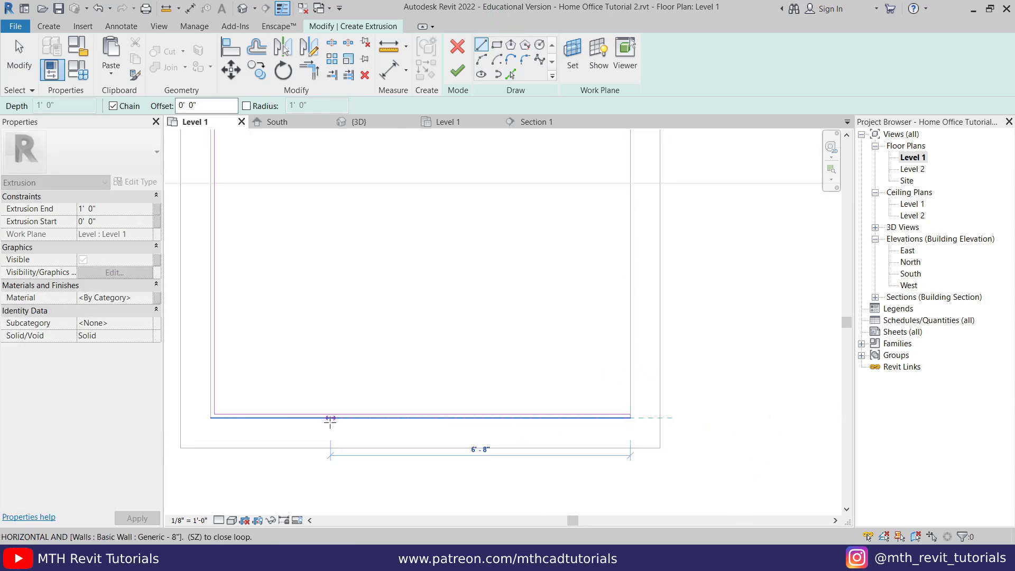
click(211, 418)
middle_drag(206, 295, 225, 467)
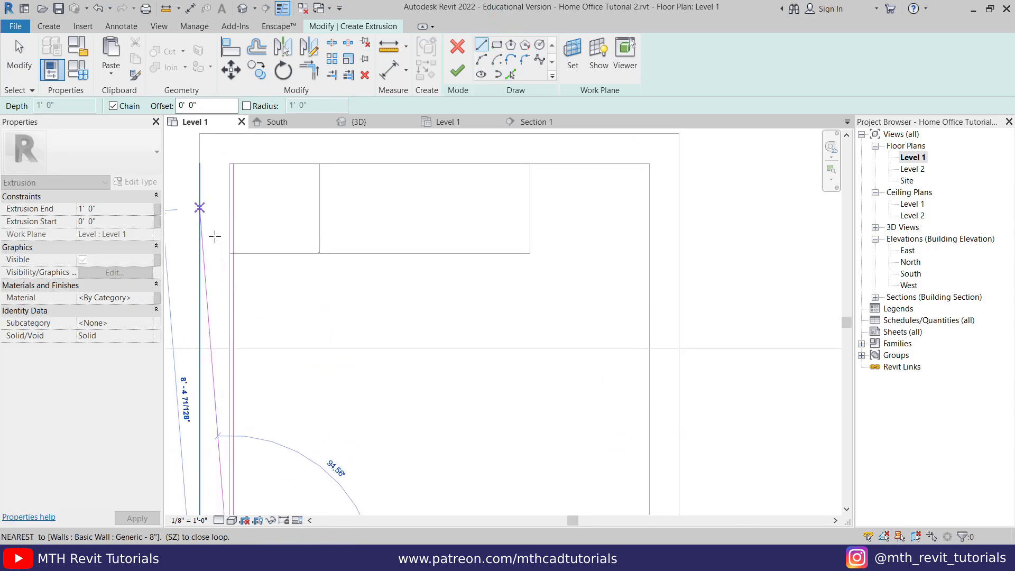
scroll(221, 238, up, 4)
click(242, 278)
click(253, 277)
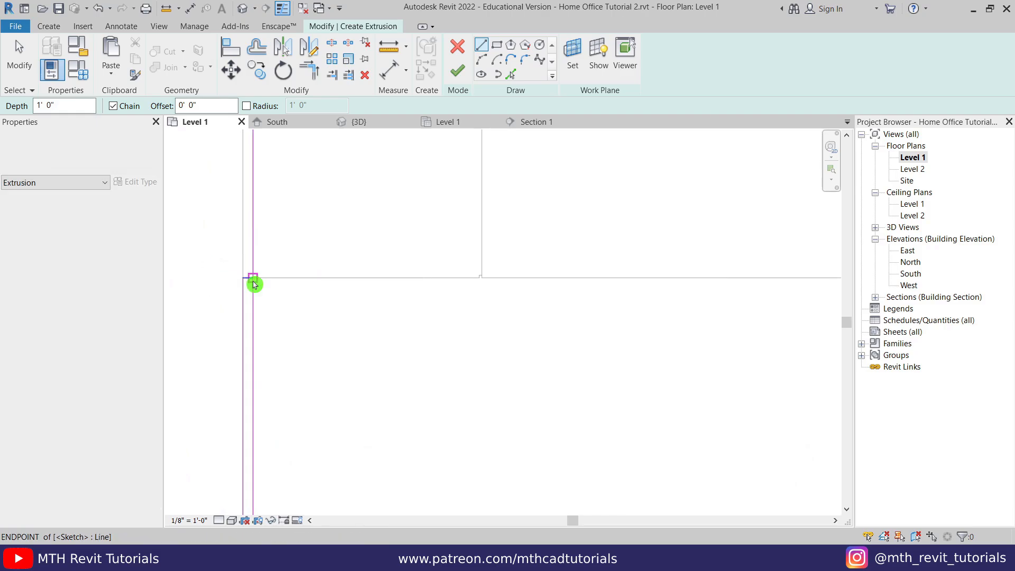
key(Escape)
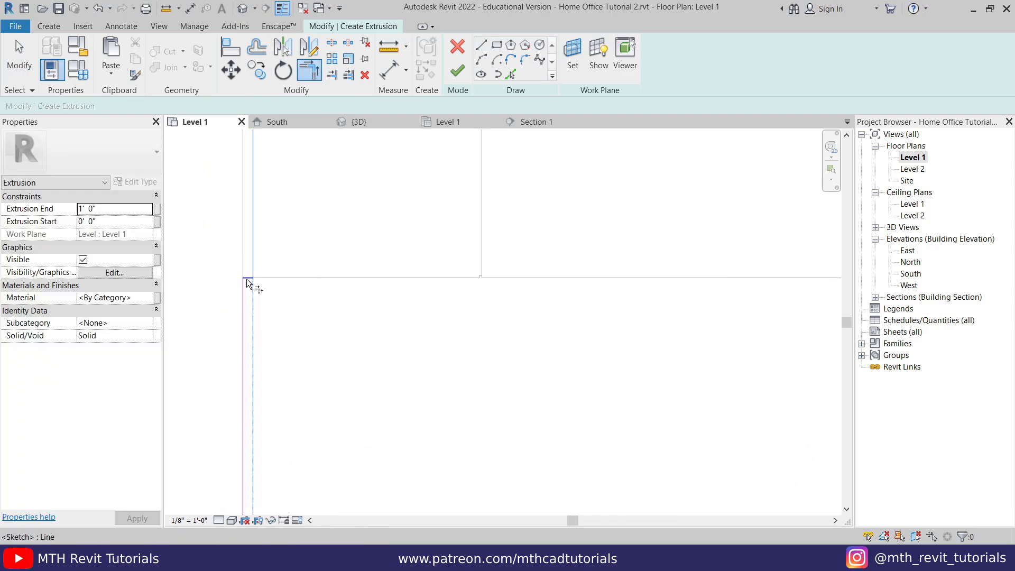
key(Escape)
scroll(358, 335, down, 4)
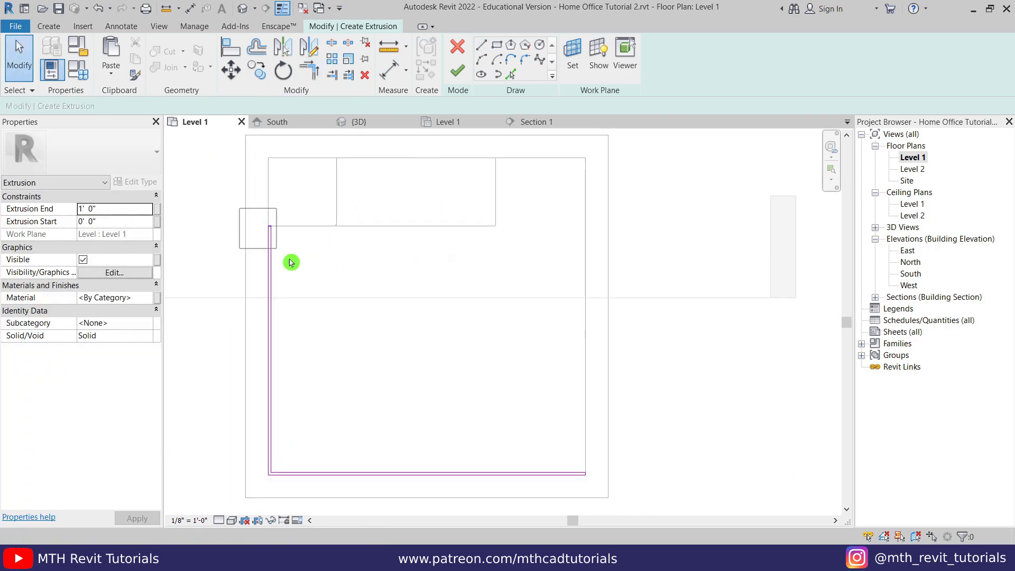
- Finish the six-line sketch and give the baseboard extrusion a 3" depth in 3D
drag(291, 263, 657, 491)
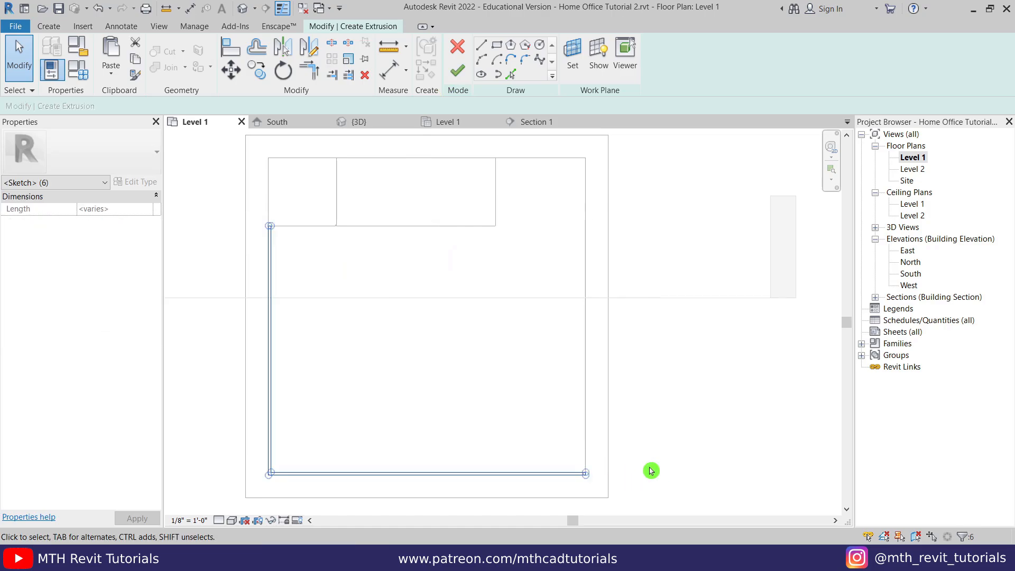
click(456, 84)
click(376, 123)
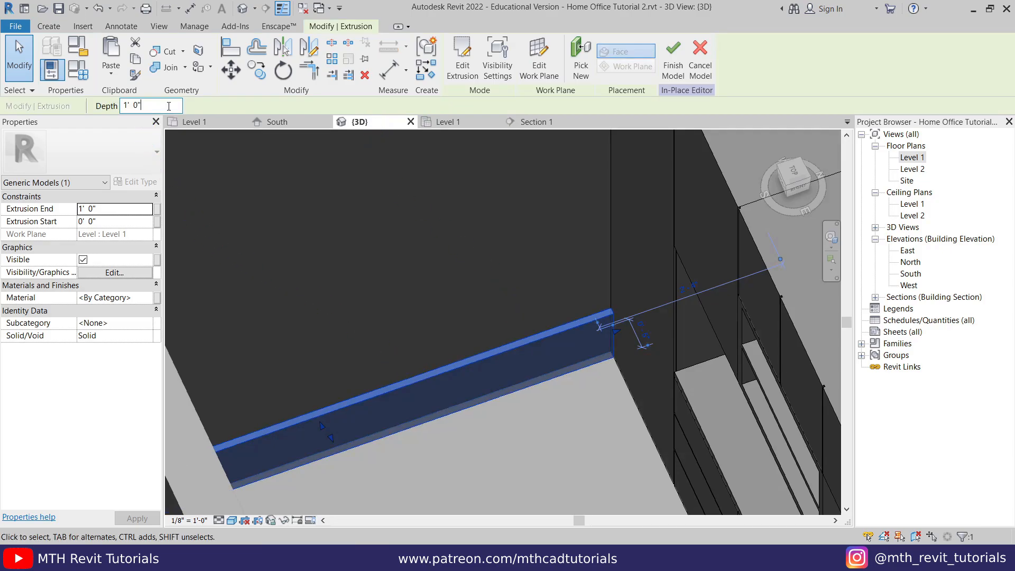
drag(168, 107, 111, 106)
text(3)
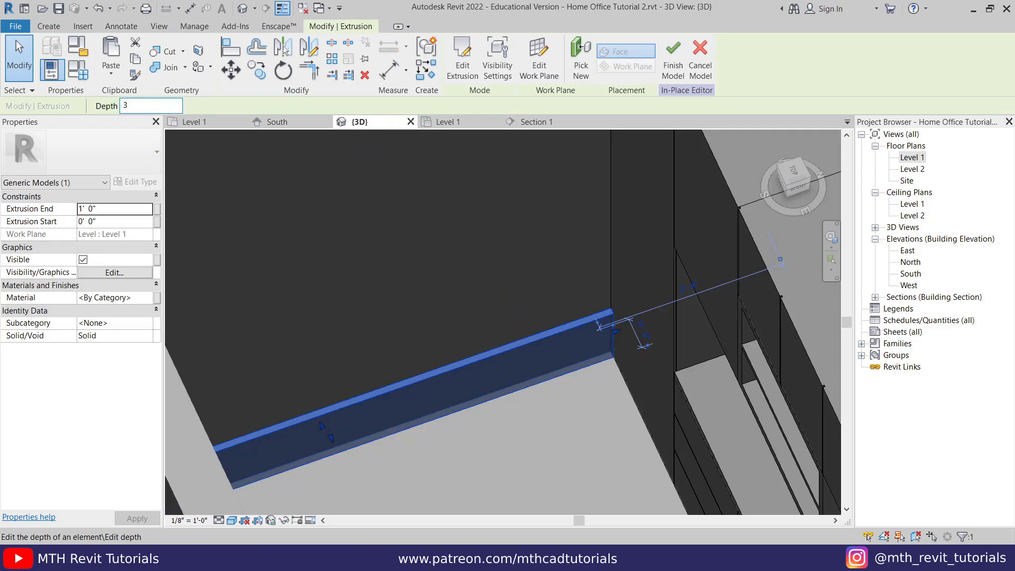
text(")
click(513, 435)
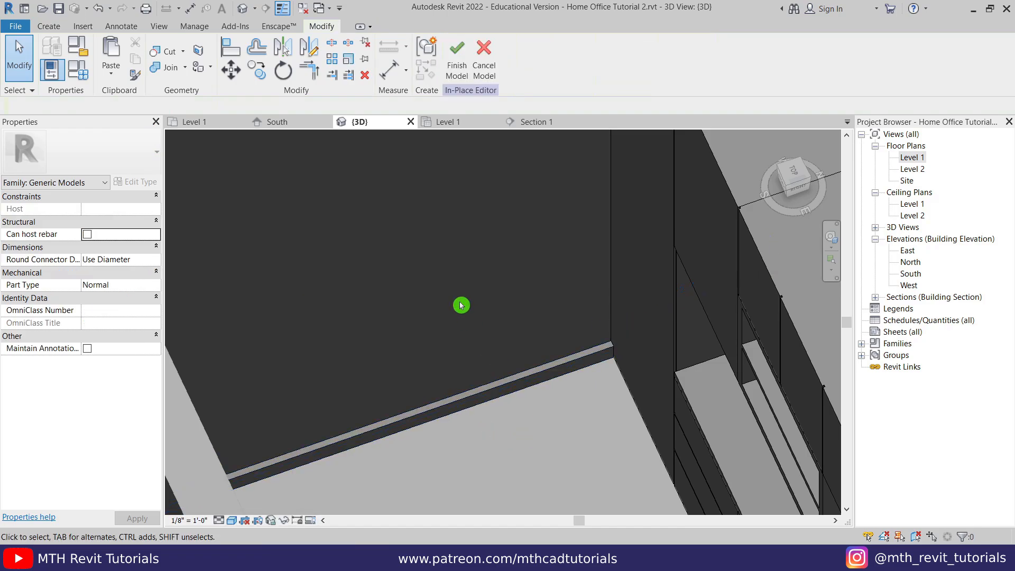
shift+middle_drag(462, 301, 566, 458)
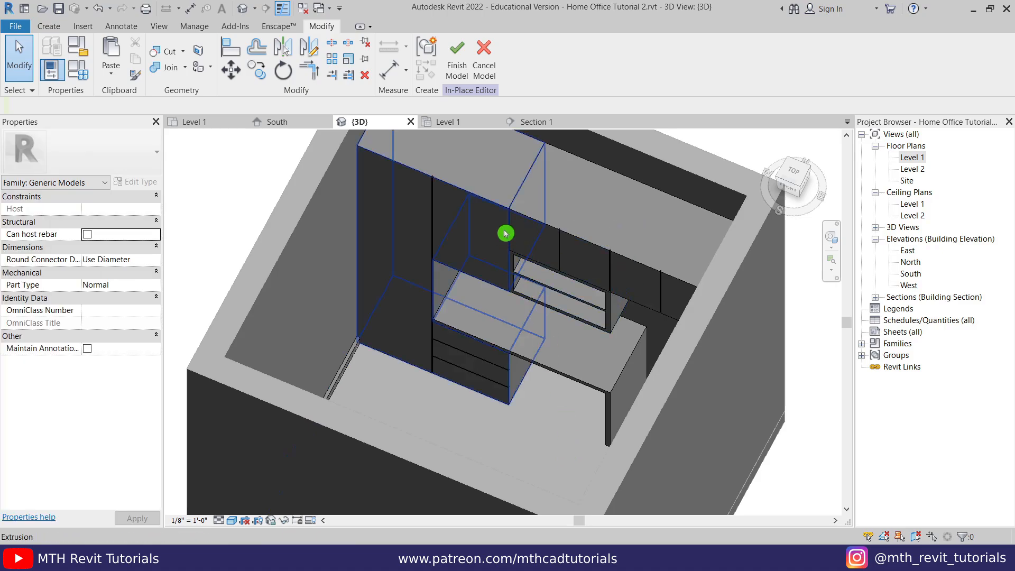
click(211, 128)
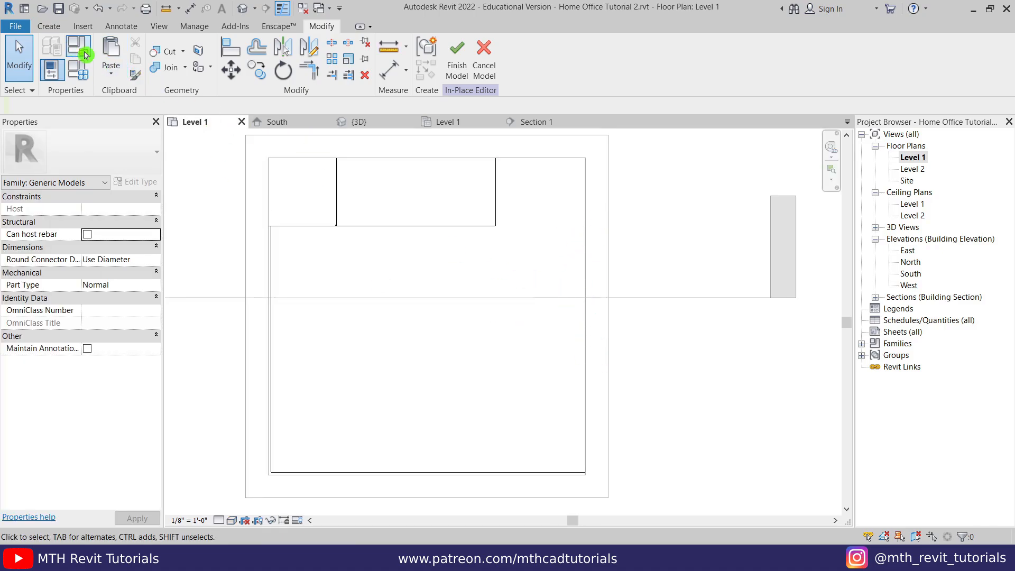
- Sketch a thin rectangle along the right wall, extending its top edge to the wall
click(49, 26)
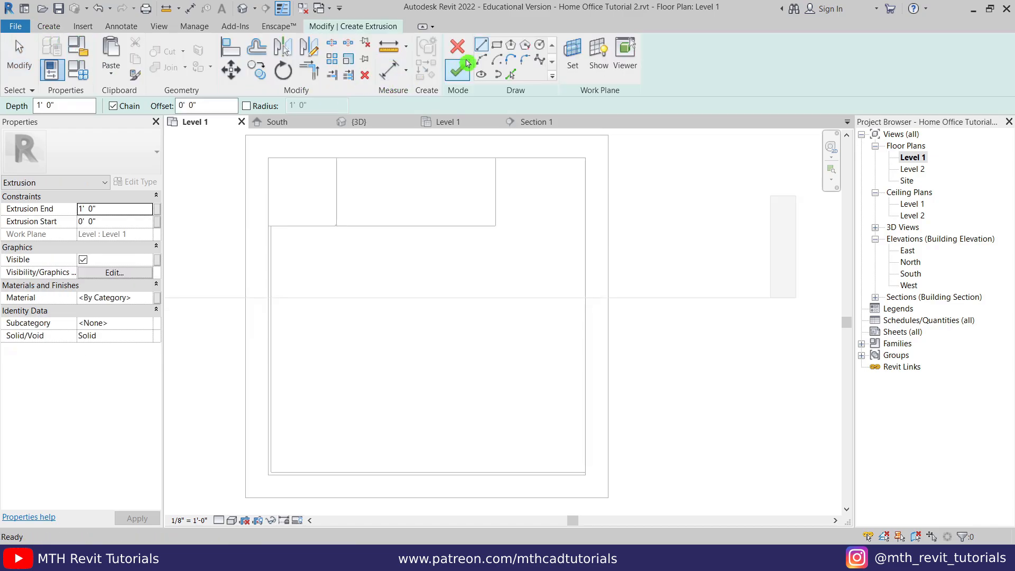
click(498, 45)
click(585, 474)
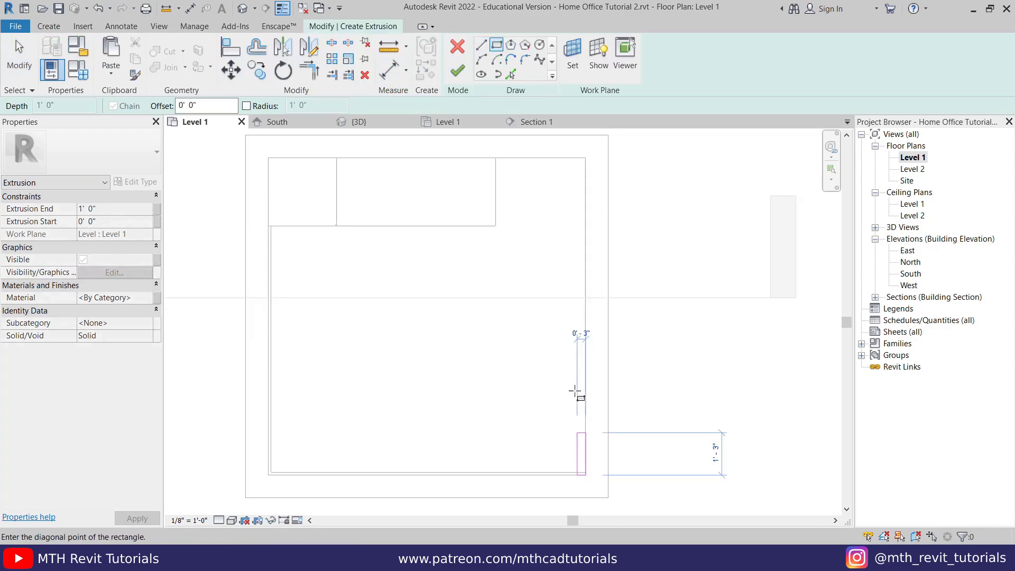
click(575, 233)
key(Escape)
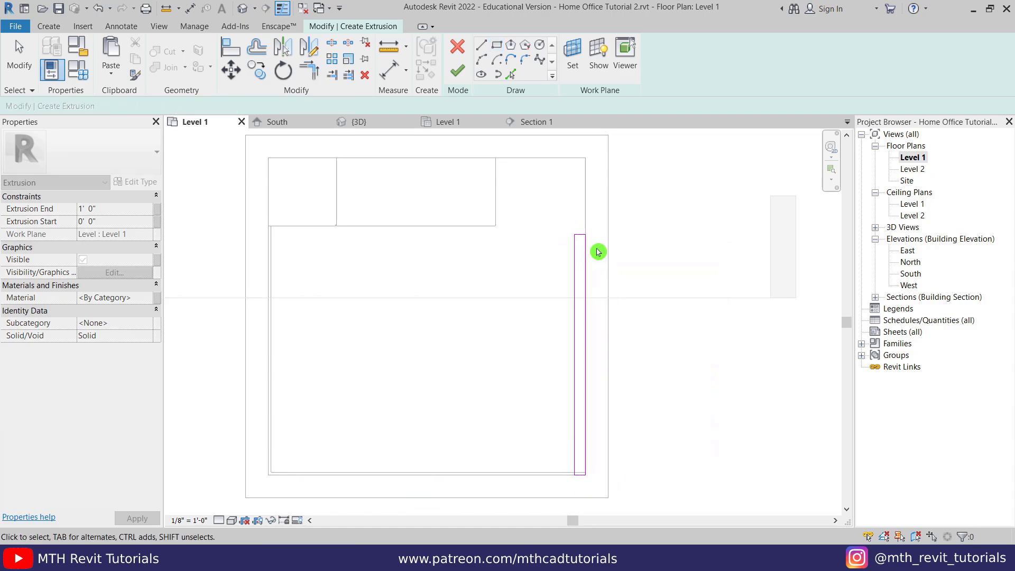
scroll(587, 243, up, 3)
mouse_move(561, 230)
mouse_down()
mouse_move(573, 200)
mouse_move(574, 215)
mouse_up()
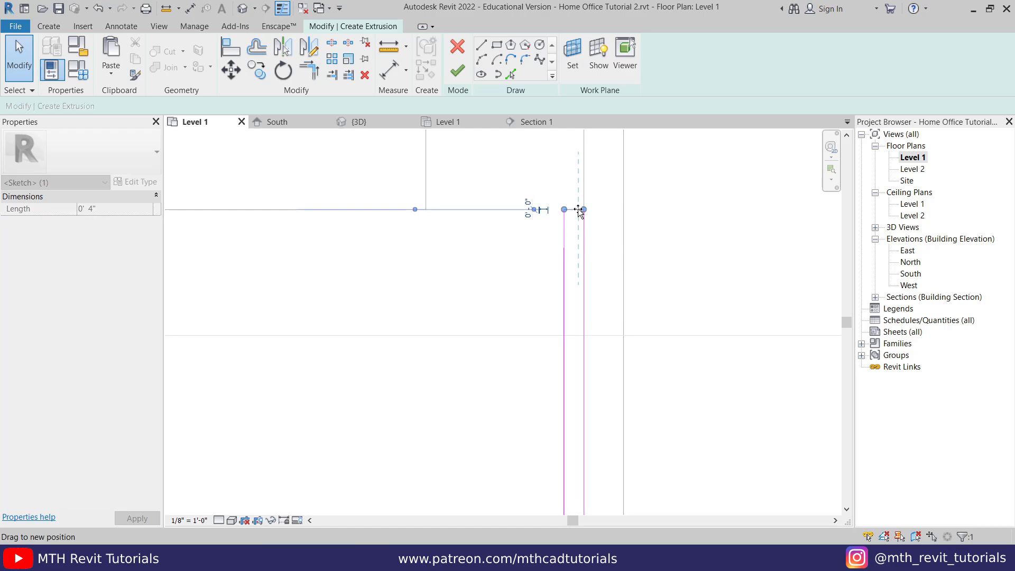
- Change the strip's width from 4" to 1.5"
click(604, 276)
click(575, 258)
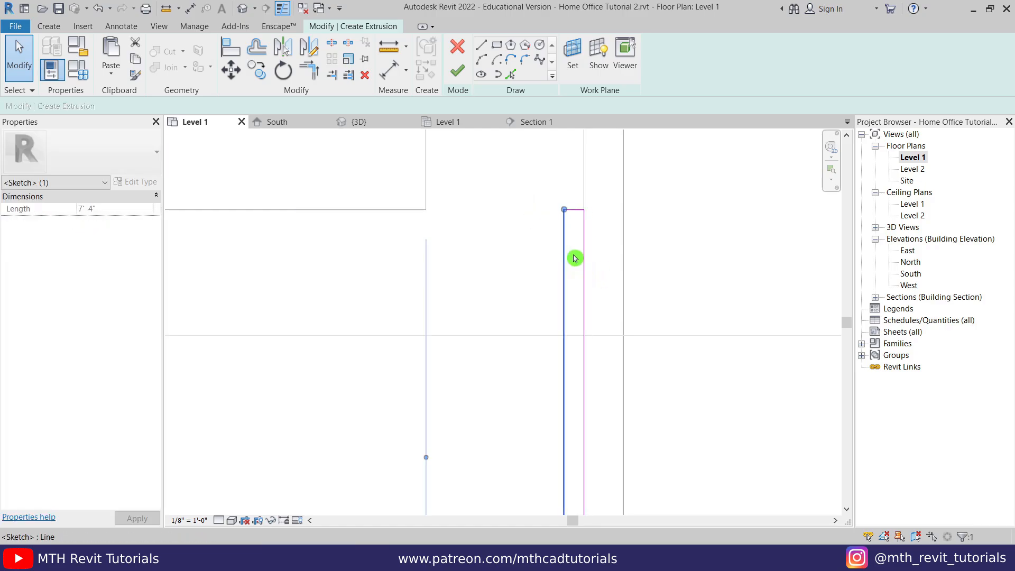
scroll(575, 258, down, 3)
scroll(596, 351, up, 5)
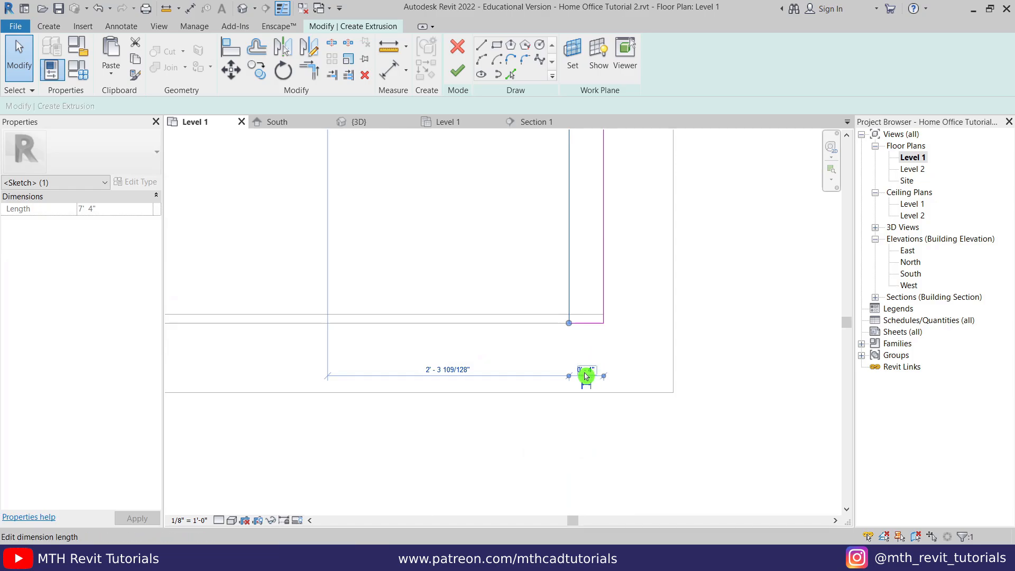
click(586, 373)
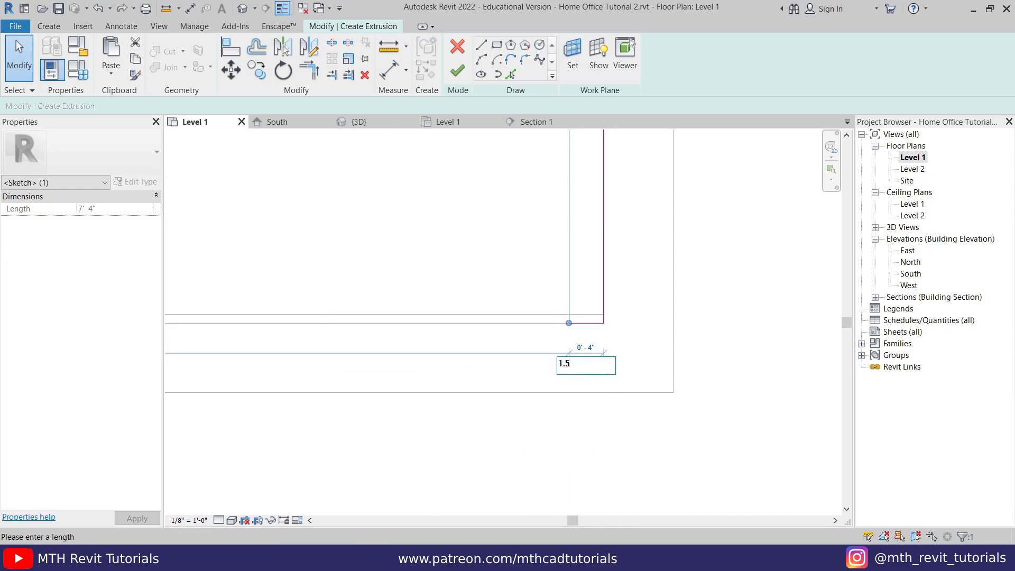
click(667, 331)
click(648, 360)
scroll(560, 425, down, 2)
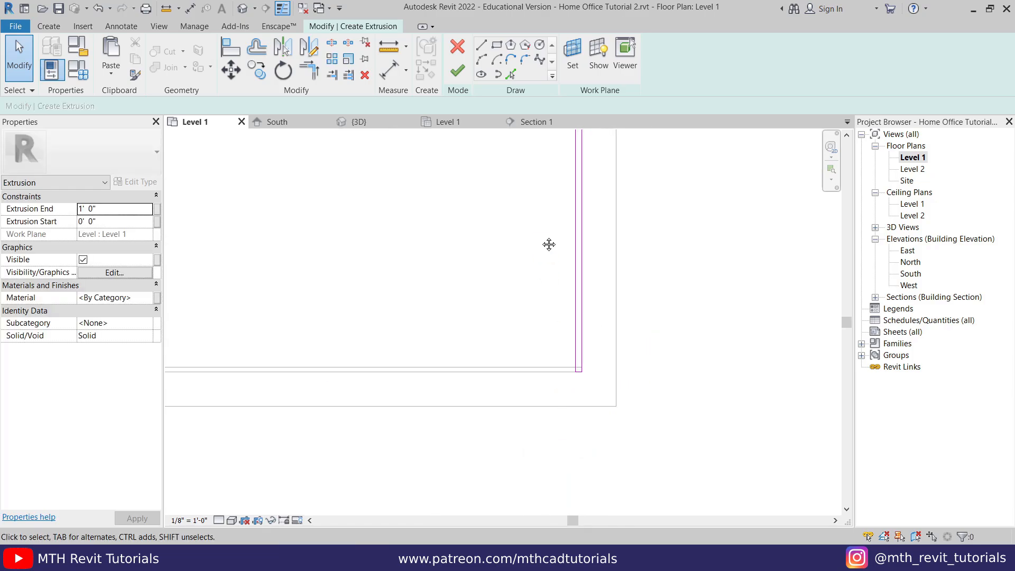
middle_drag(548, 245, 562, 487)
middle_drag(572, 215, 570, 225)
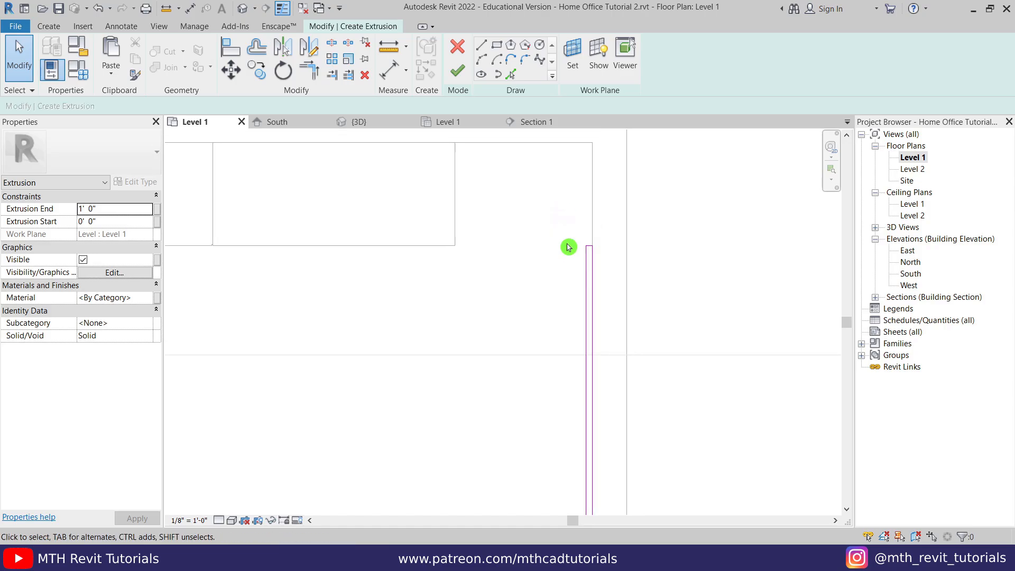
- Finish the sketch and set the panel extrusion's depth to 4' in the 3D view
click(460, 74)
click(239, 12)
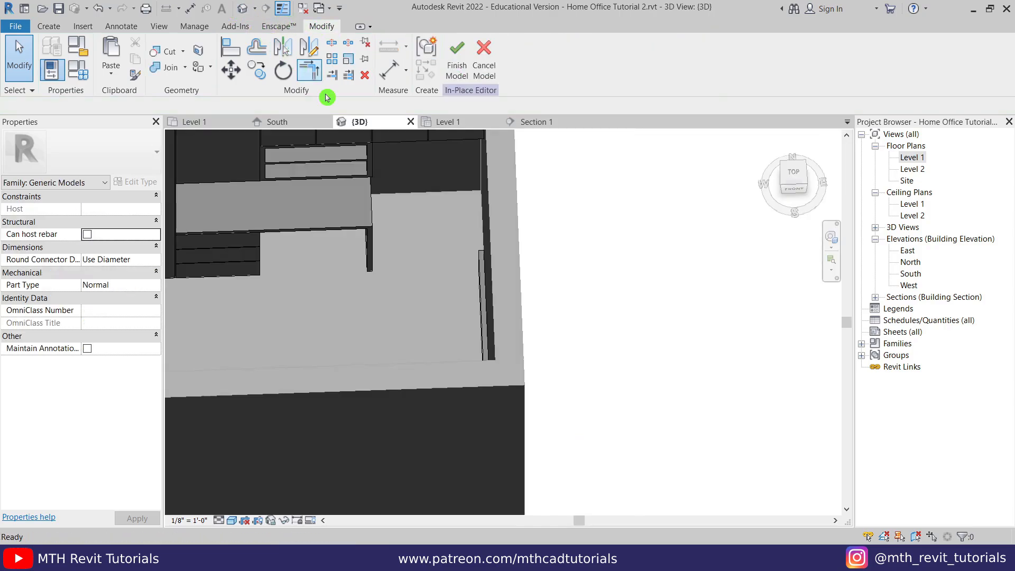
shift+middle_drag(382, 314, 424, 338)
click(423, 338)
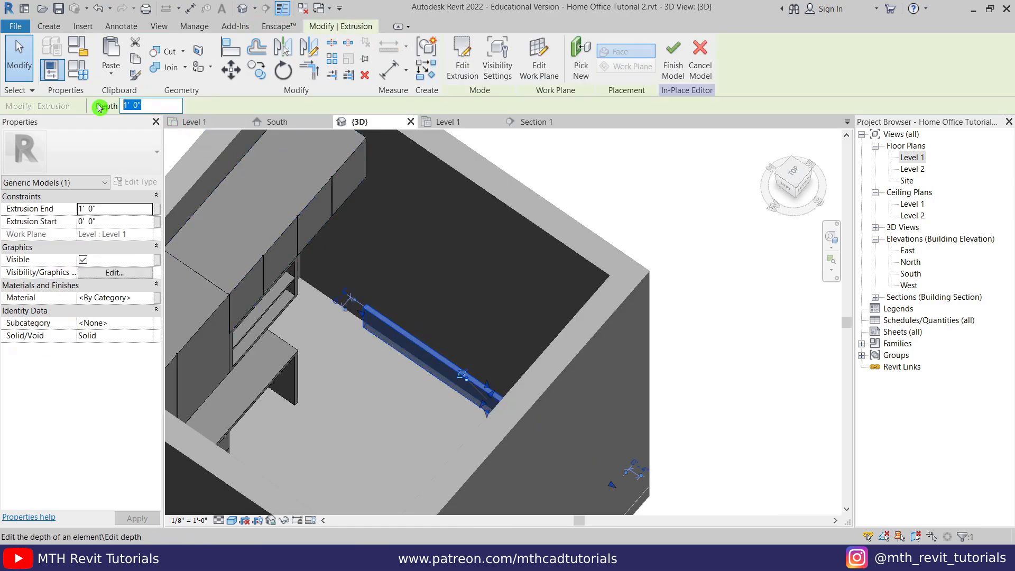
key(Return)
click(636, 246)
scroll(605, 288, down, 2)
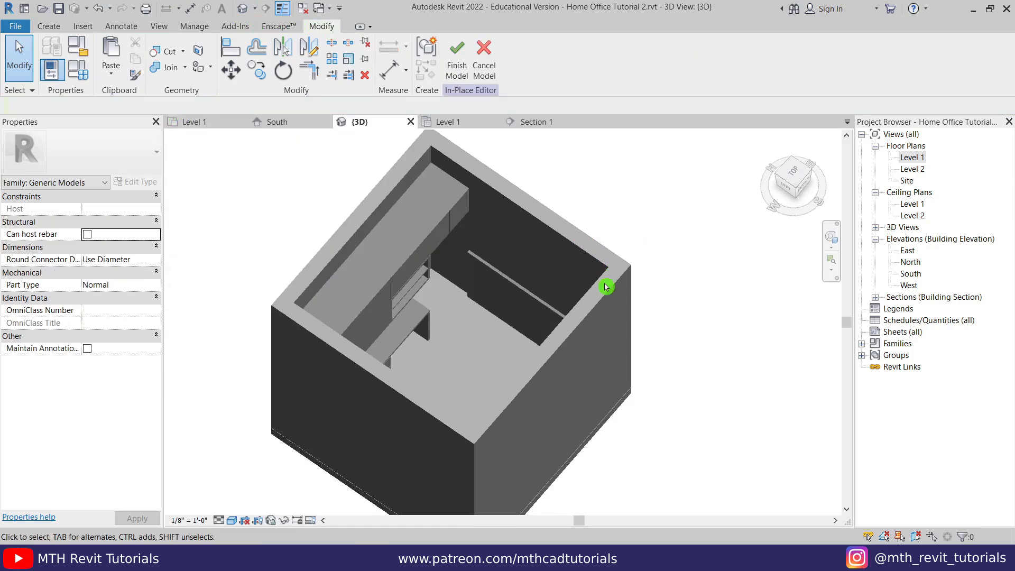
shift+middle_drag(606, 394, 321, 367)
scroll(555, 341, up, 2)
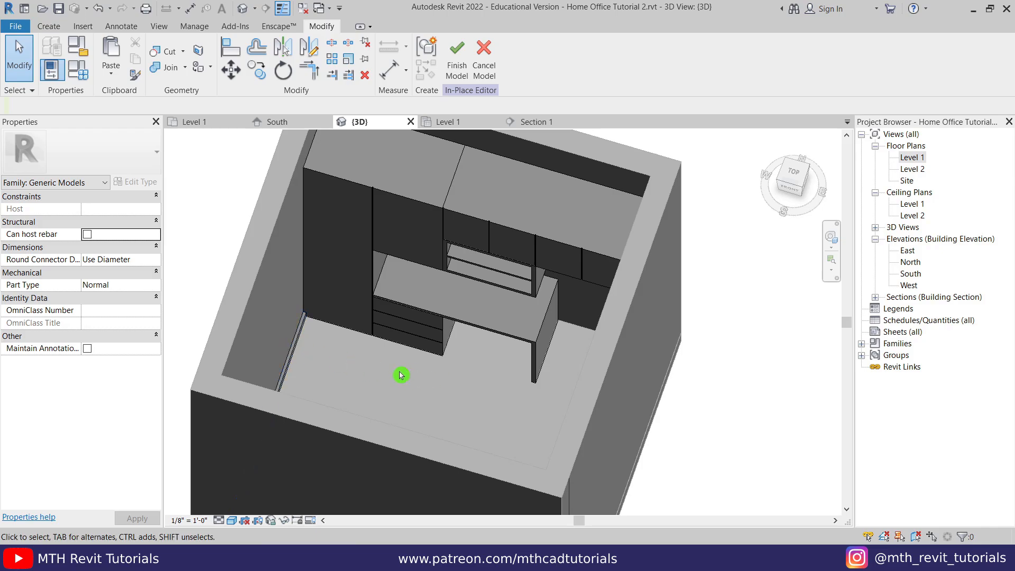
shift+middle_drag(519, 396, 349, 381)
click(375, 277)
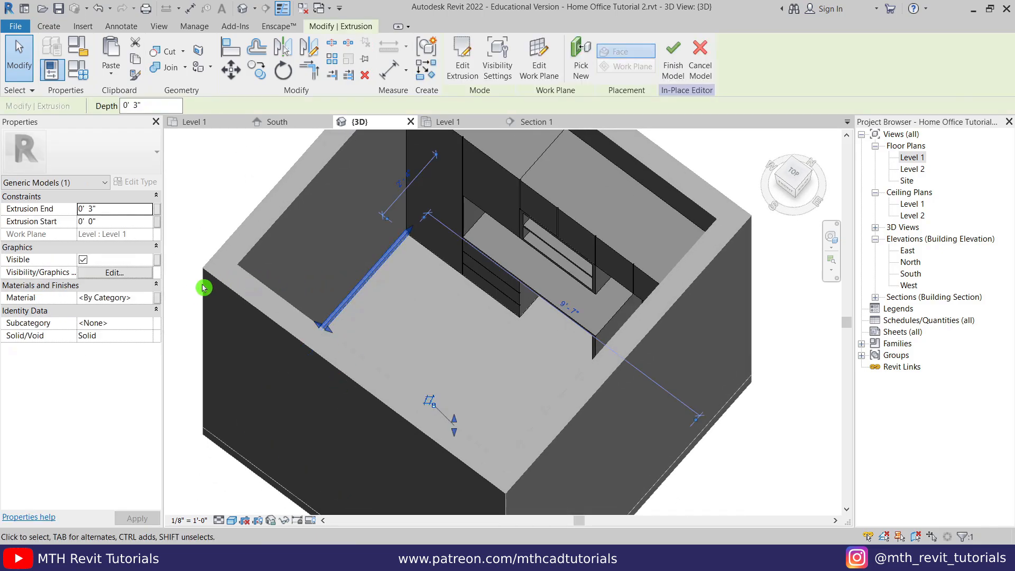
- Link the baseboard's material to a new Baseboard family parameter
click(159, 299)
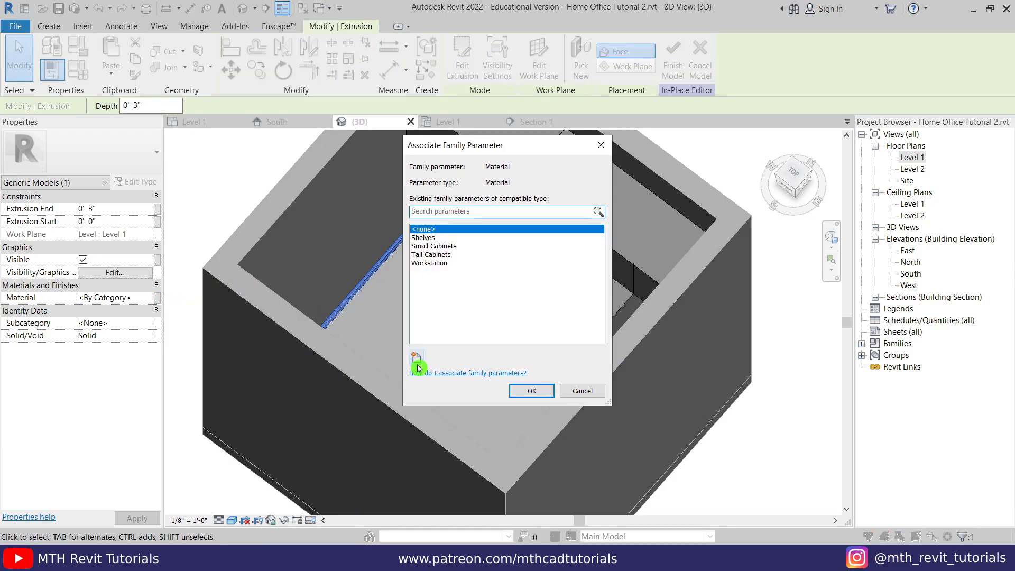
click(417, 359)
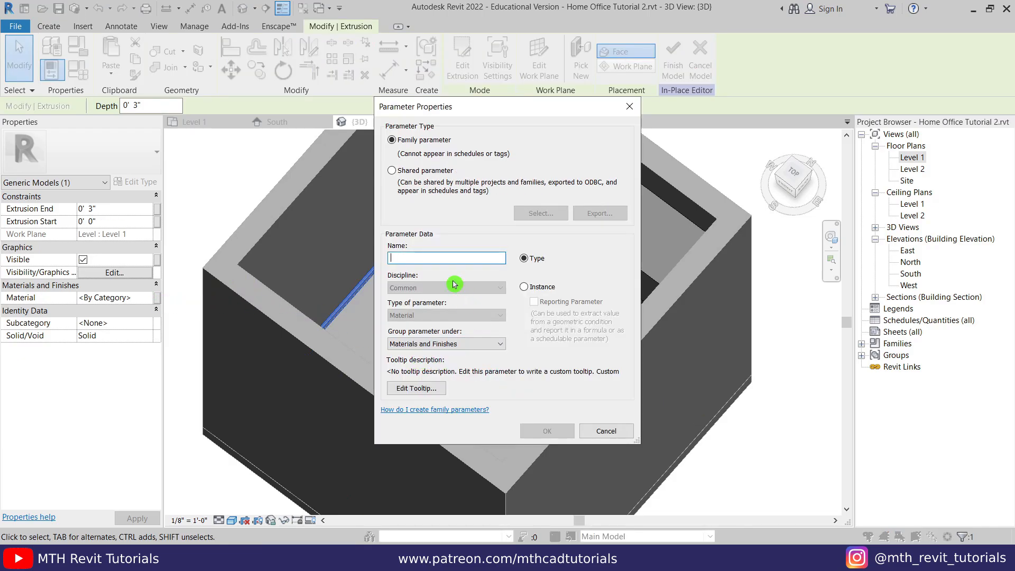
text(Baseboard)
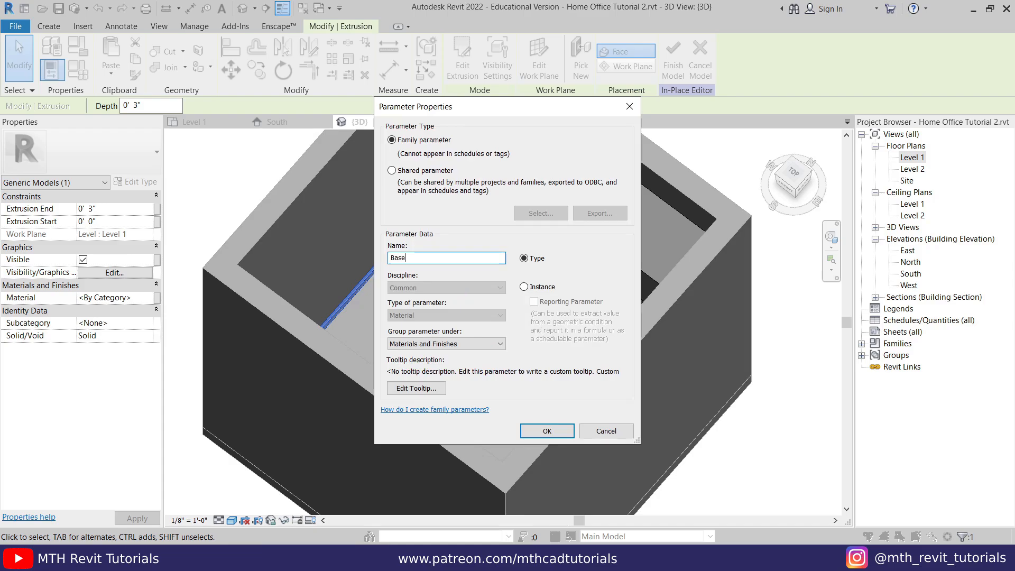
click(521, 423)
click(528, 388)
- Create a new wood Panel material parameter for the tall panel extrusion
shift+middle_drag(413, 383, 644, 351)
click(509, 221)
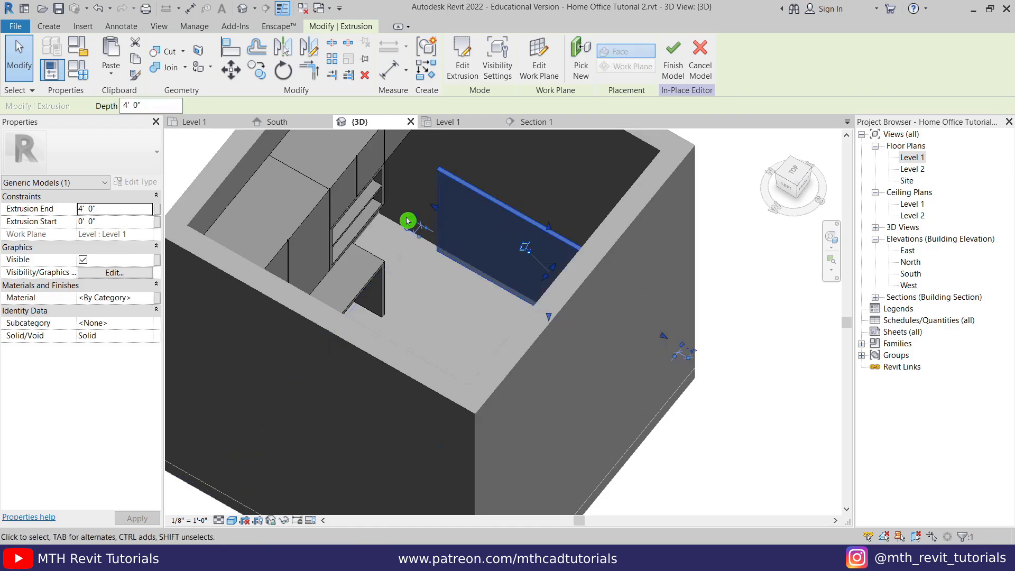
click(158, 300)
click(413, 359)
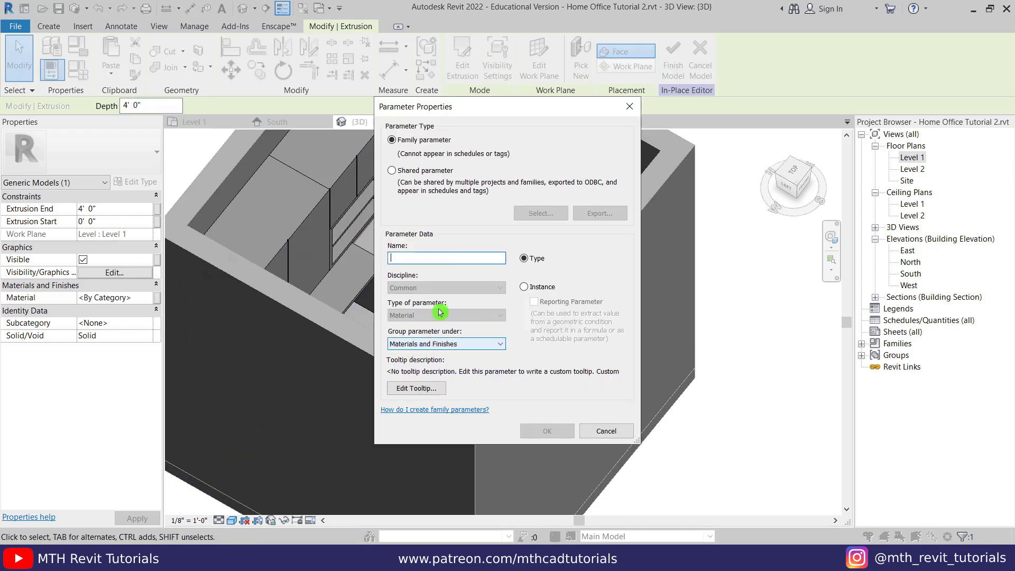
text(Q)
key(BackSpace)
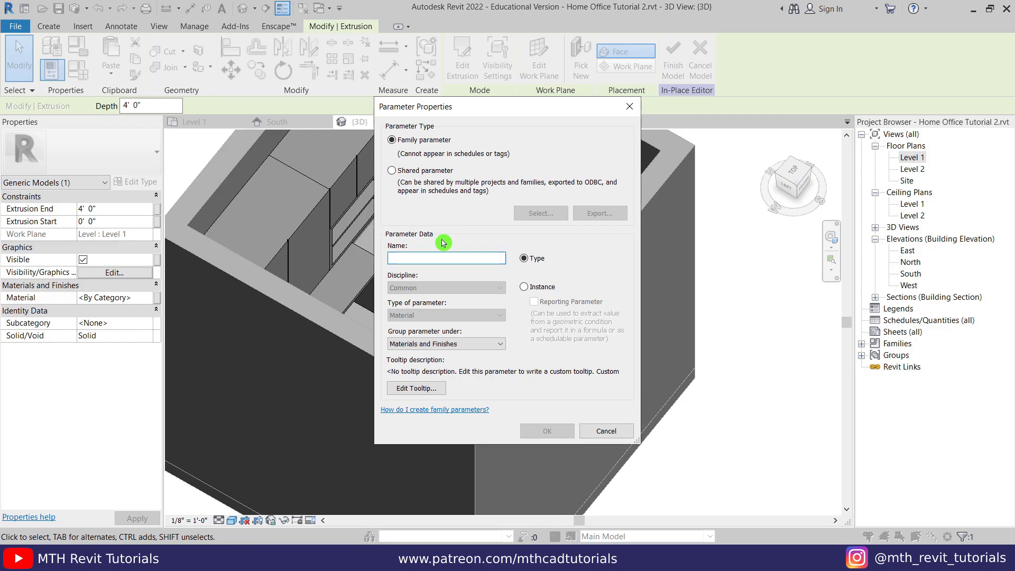
text(wood Panel)
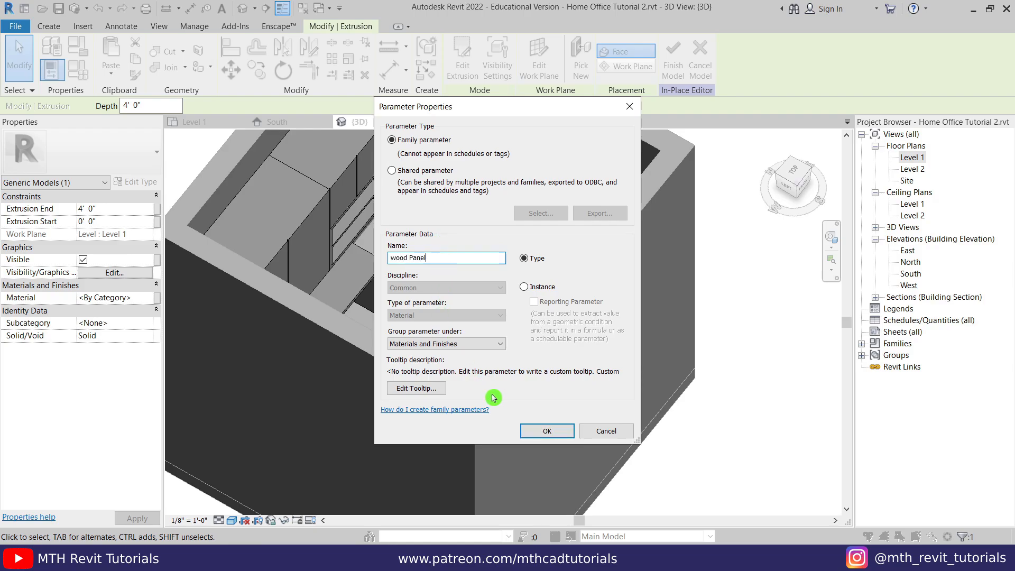
click(547, 431)
- Apply the wood Panel parameter, finish the model, and orbit to show the whole room box
click(531, 393)
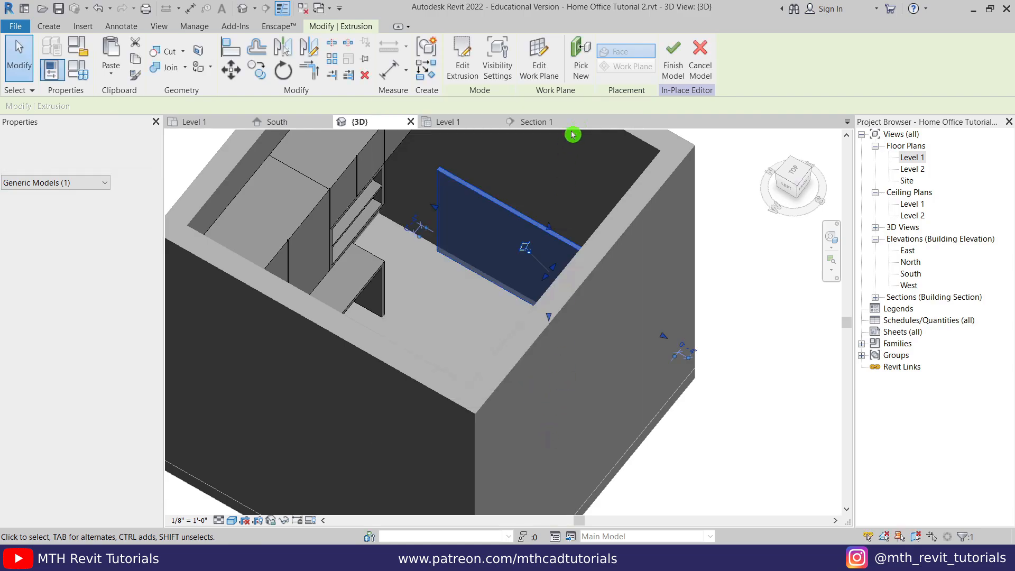
click(673, 58)
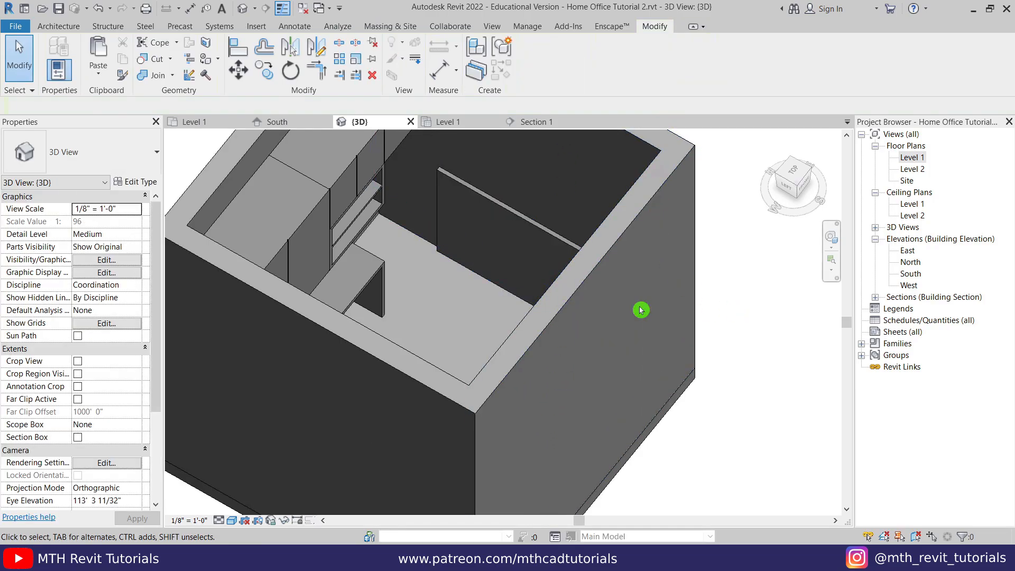
scroll(640, 310, down, 5)
shift+middle_drag(641, 310, 459, 362)
scroll(386, 285, up, 3)
shift+middle_drag(383, 284, 457, 341)
scroll(458, 381, down, 3)
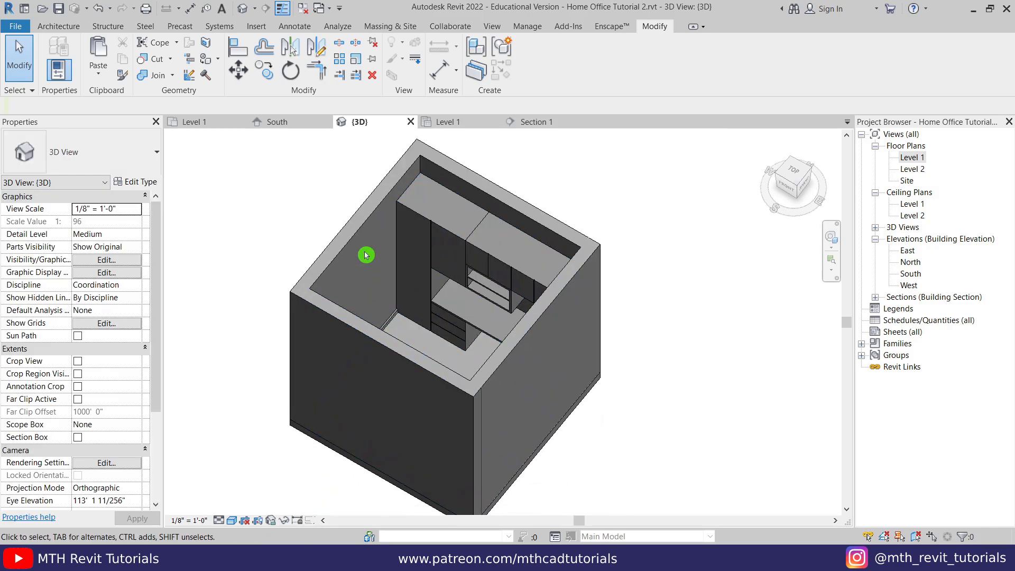
click(360, 233)
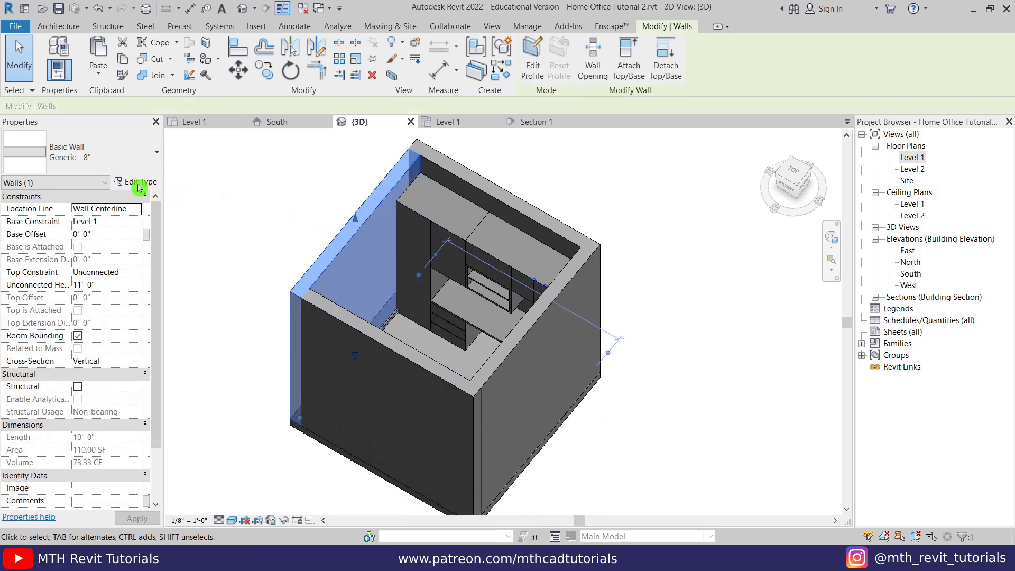
- Create a new material named 001 Conc. for the wall's structure layer
click(138, 183)
click(675, 235)
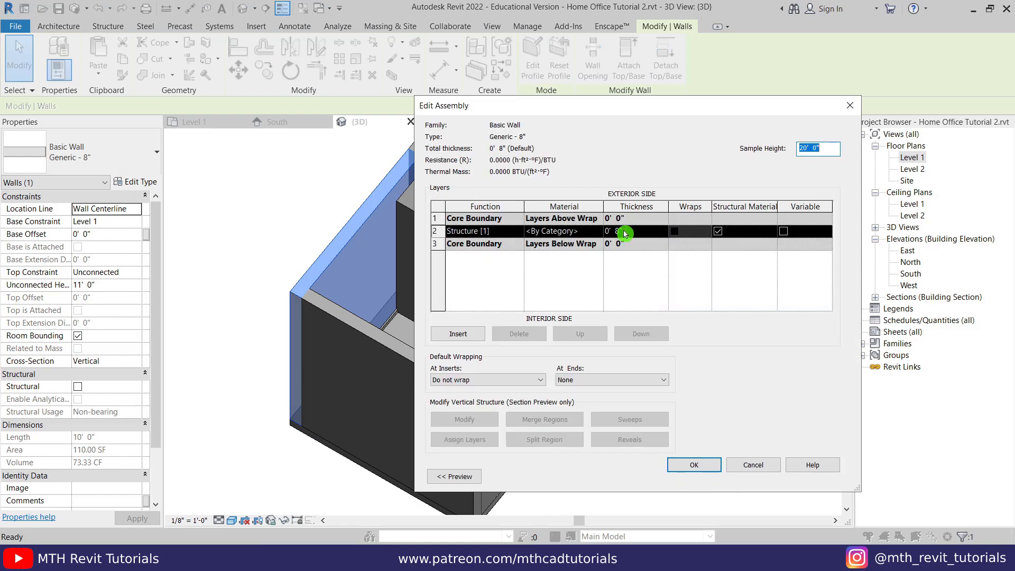
click(602, 236)
click(600, 234)
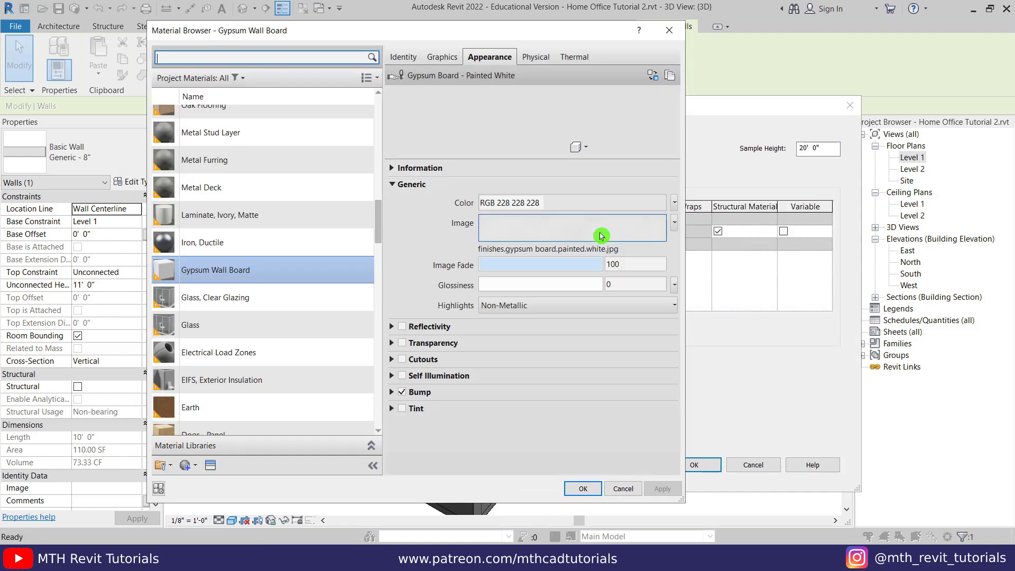
click(170, 465)
click(191, 483)
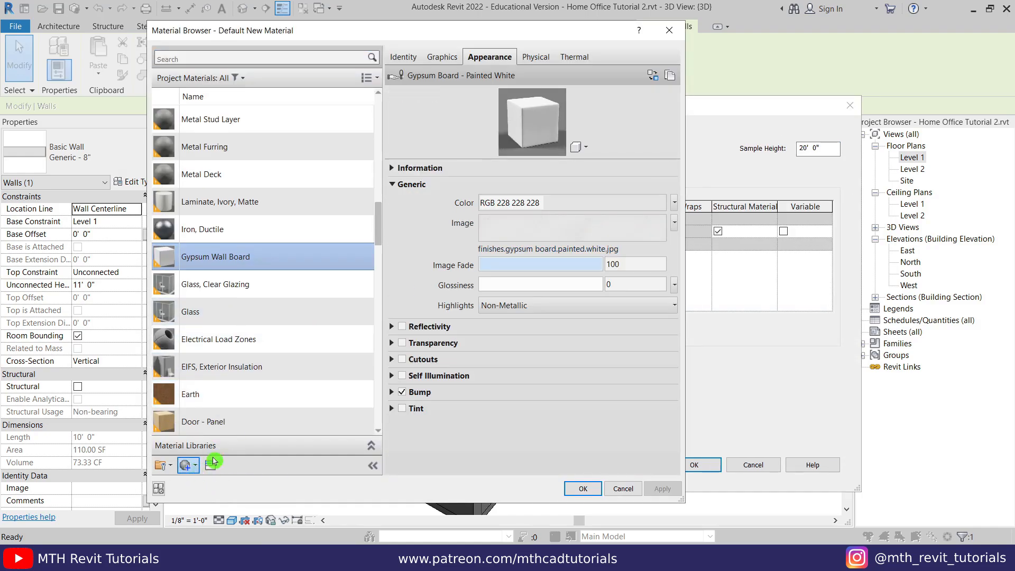
right_click(242, 272)
click(270, 308)
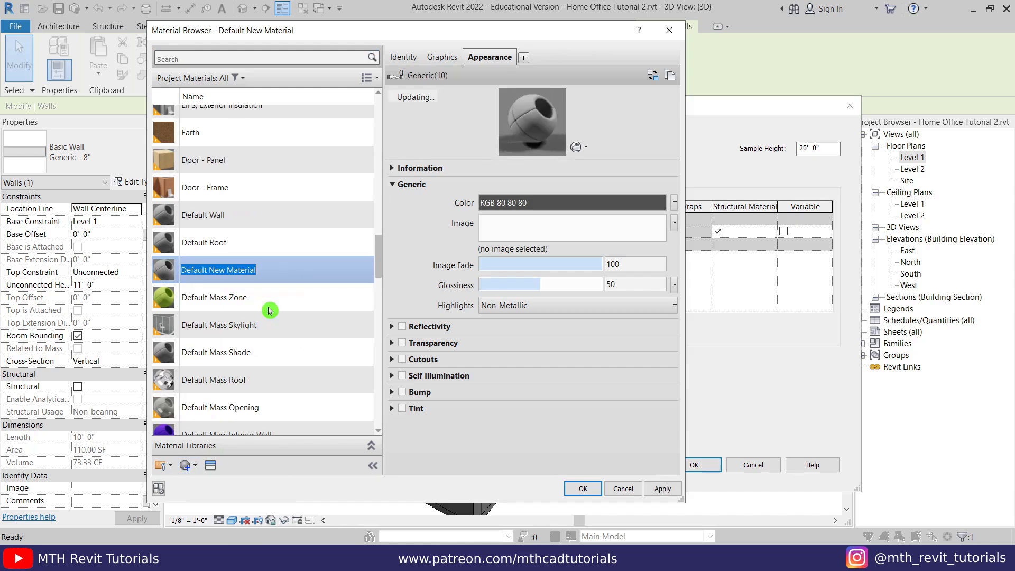
text(001 Co)
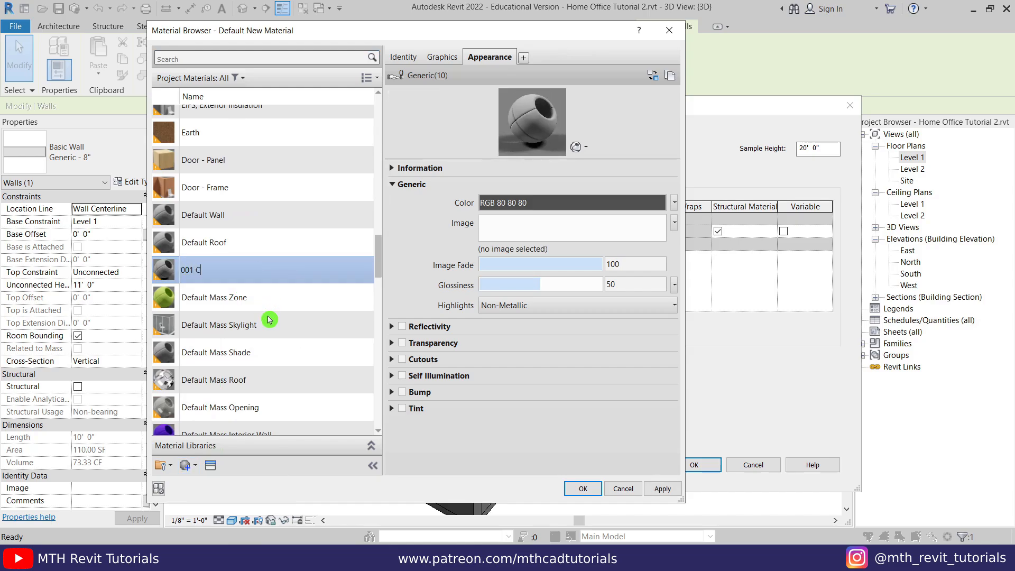
text(nc.)
- Give 001 Conc. a polished concrete appearance from the Asset Browser and confirm all dialogs
click(210, 466)
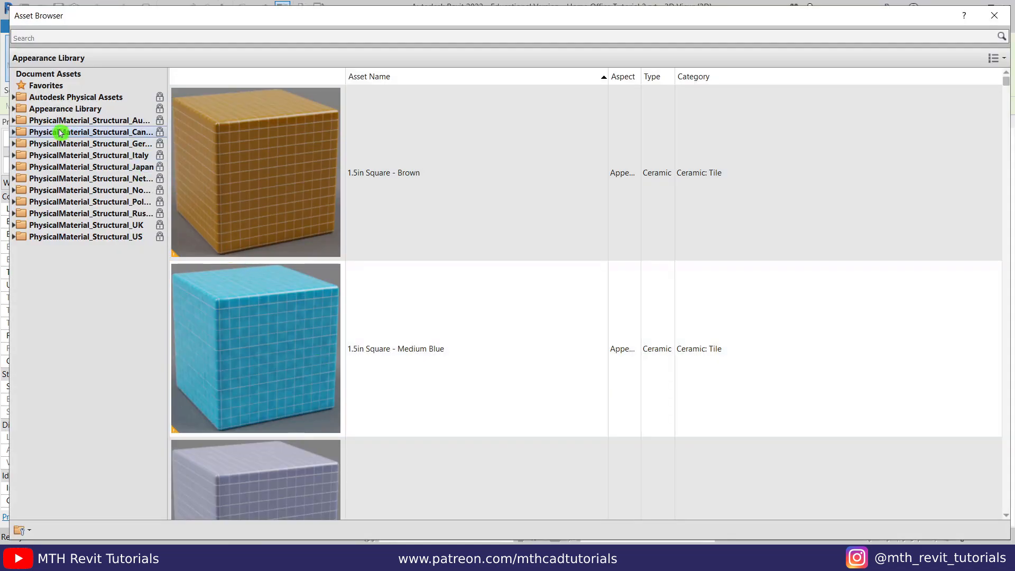
click(13, 109)
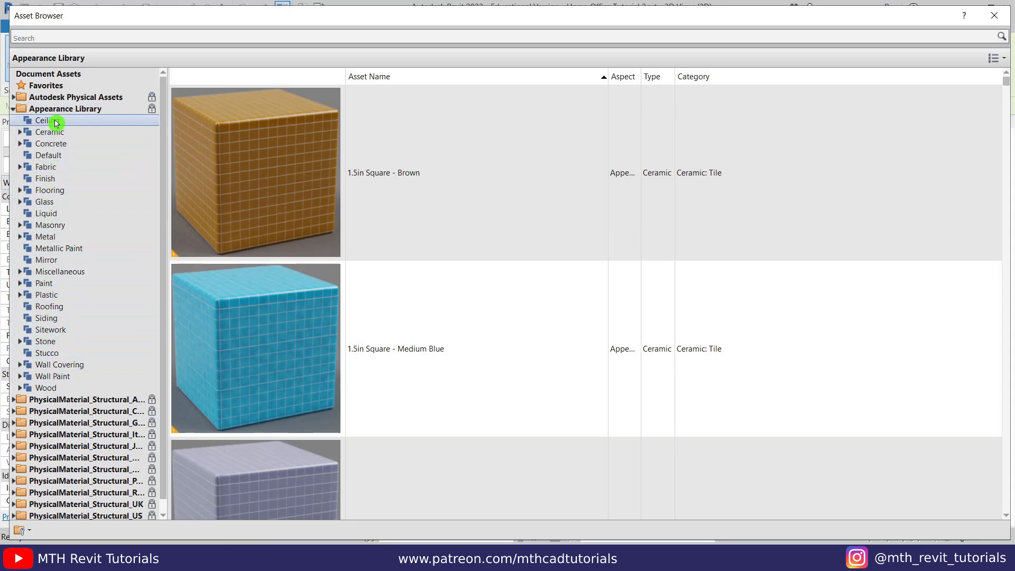
click(53, 143)
scroll(372, 246, down, 5)
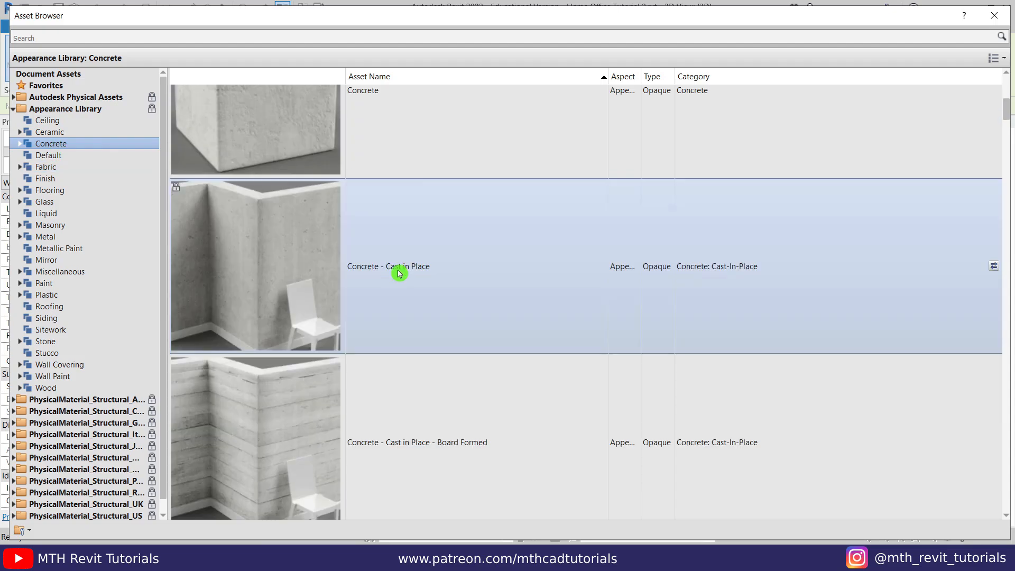
scroll(407, 281, down, 10)
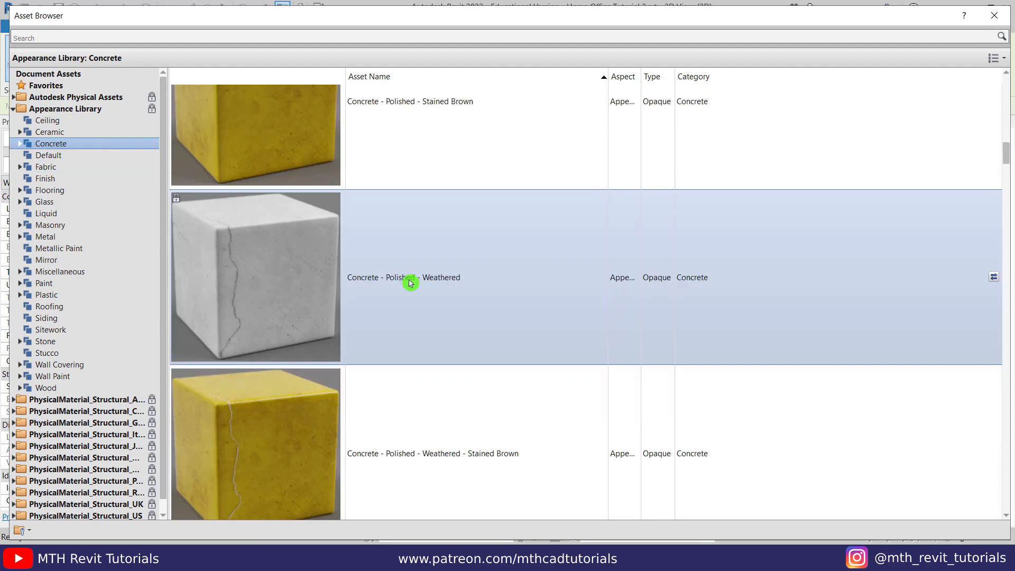
scroll(400, 285, up, 5)
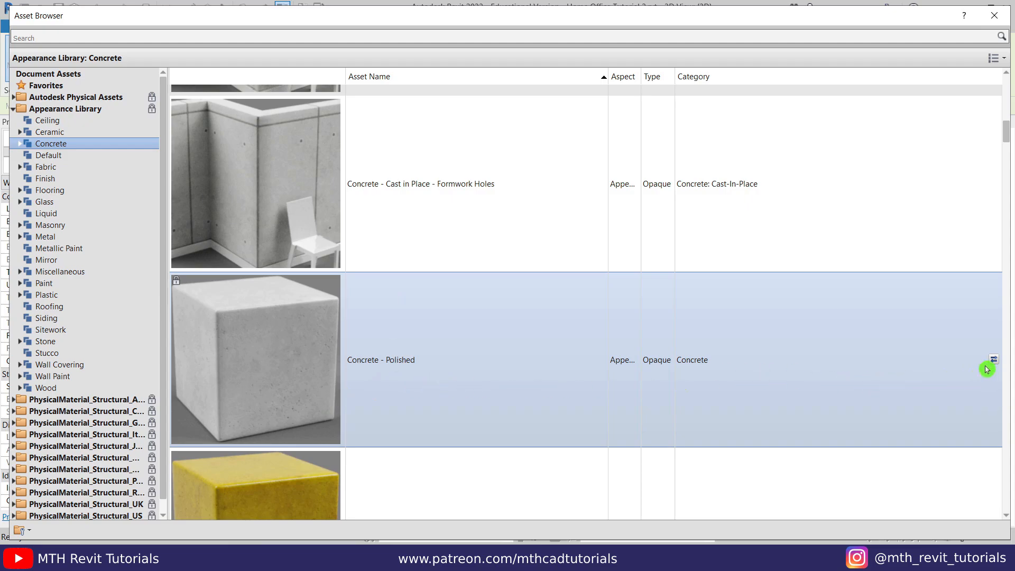
scroll(992, 129, up, 2)
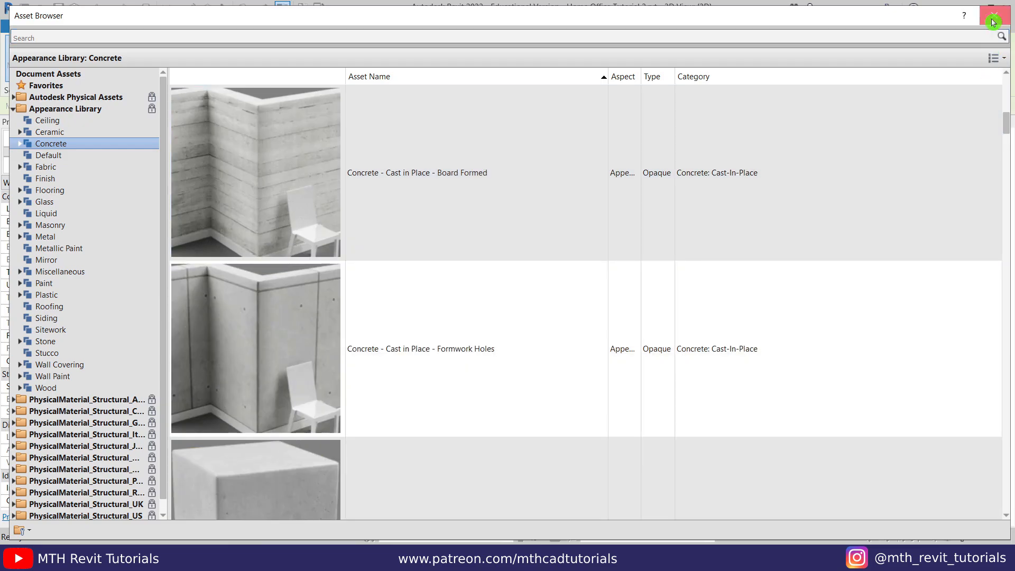
click(993, 21)
click(578, 488)
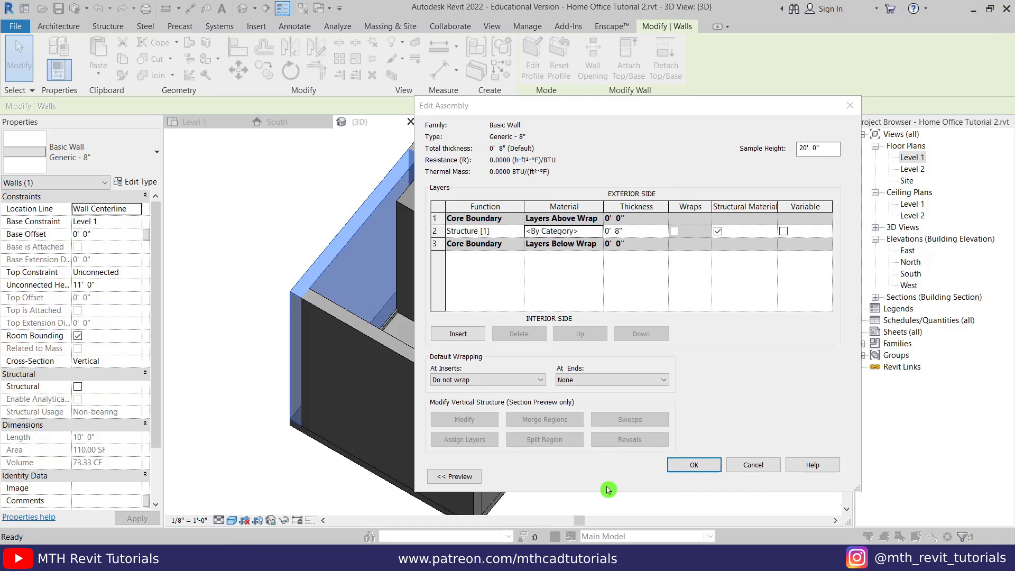
click(696, 468)
click(701, 477)
- Switch the 3D view to the Realistic visual style and orbit around the room toward the cabinets
click(608, 448)
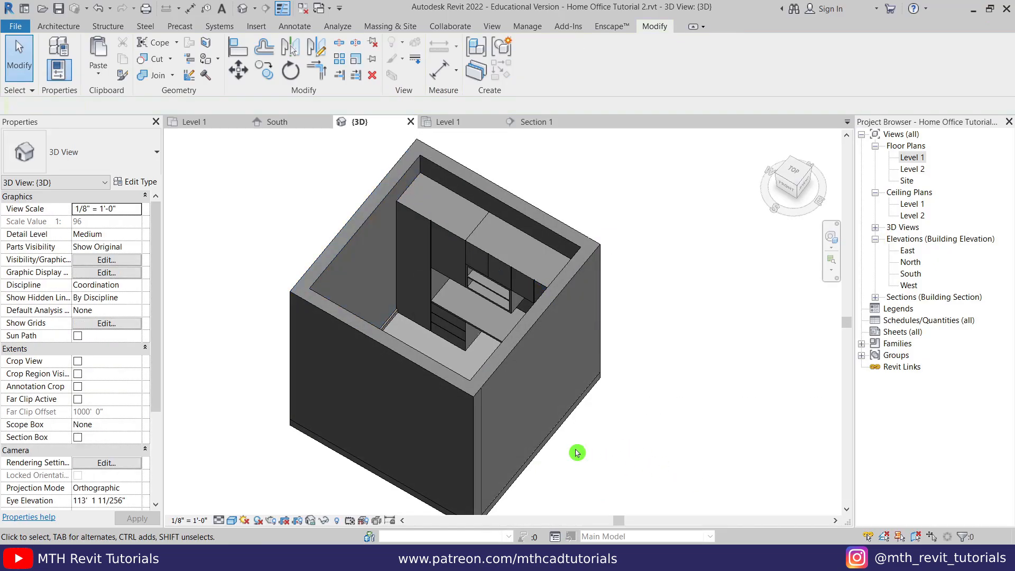
click(232, 521)
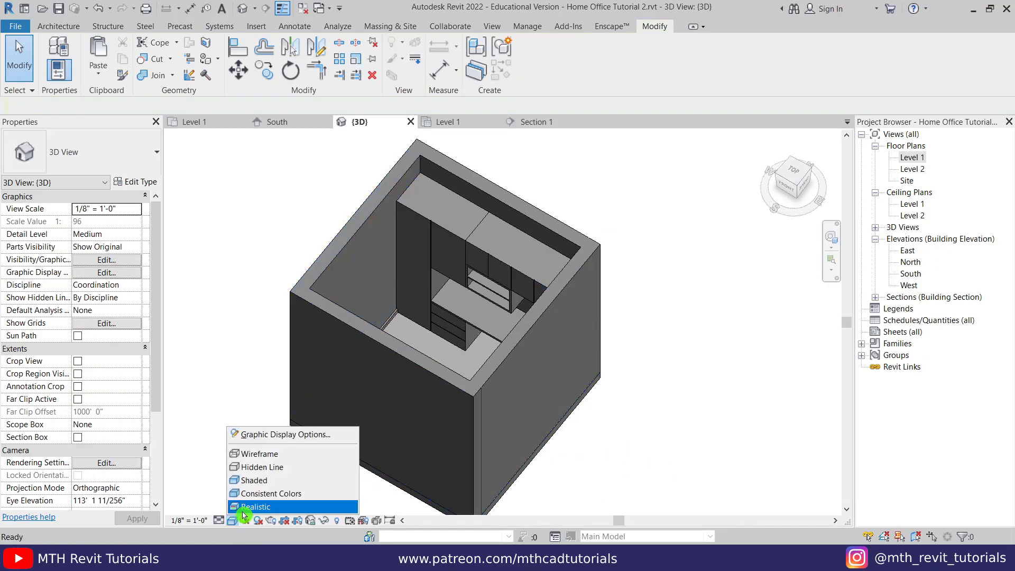
click(249, 507)
scroll(397, 371, up, 3)
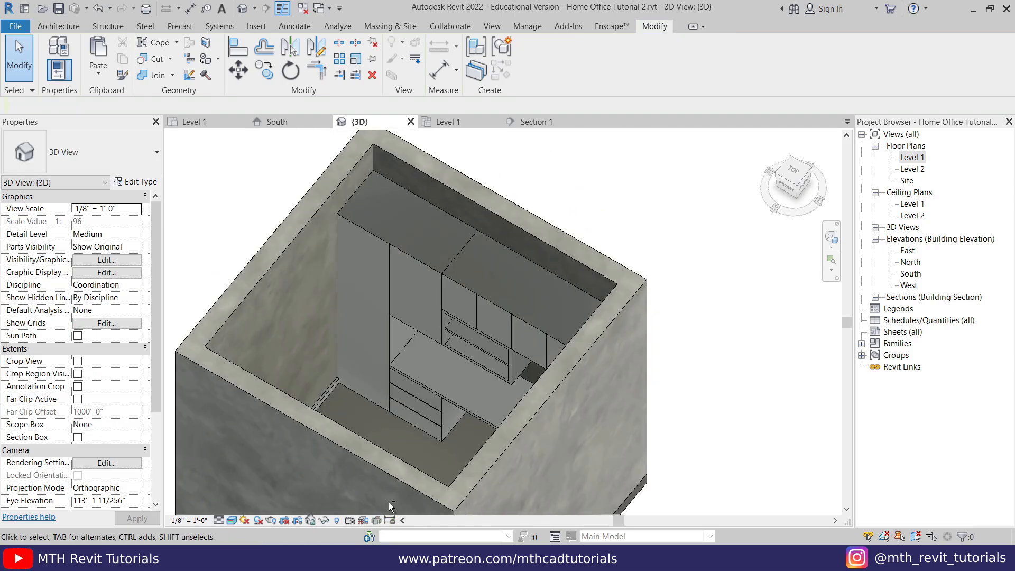
shift+middle_drag(389, 502, 371, 396)
shift+middle_drag(431, 405, 516, 403)
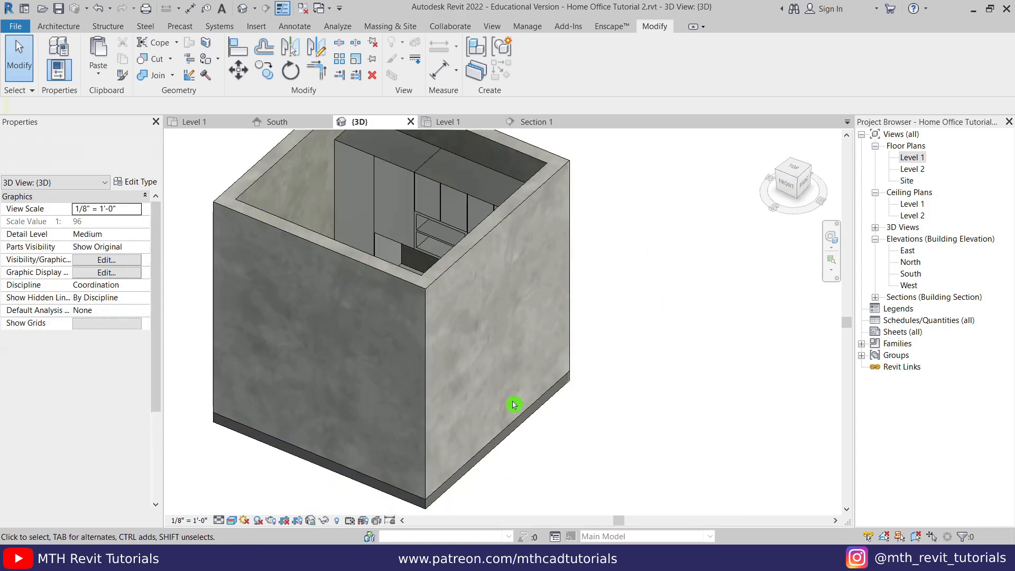
- Create a new material named 002 Floor for the floor type's structure layer
click(553, 401)
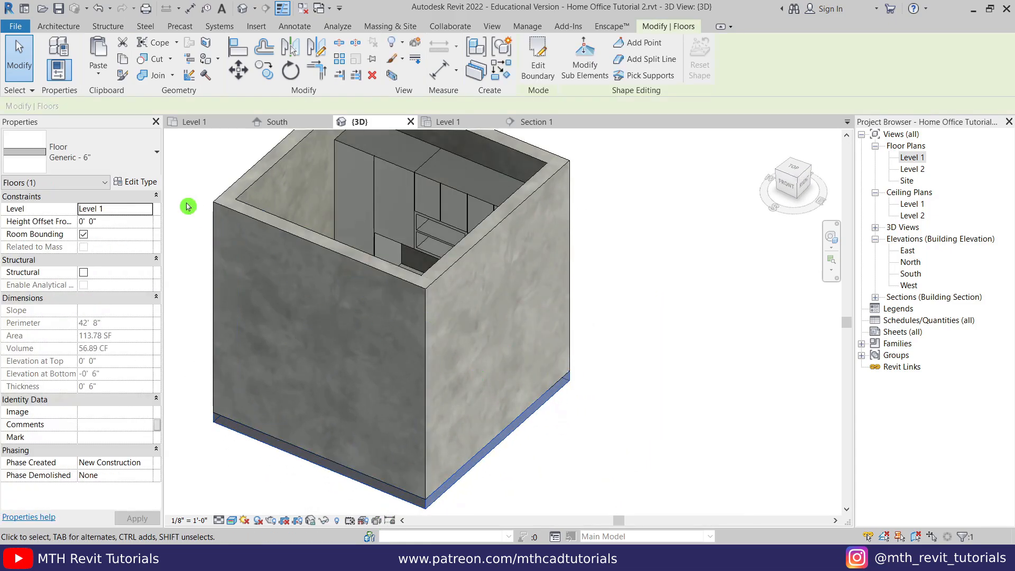
click(138, 182)
click(659, 234)
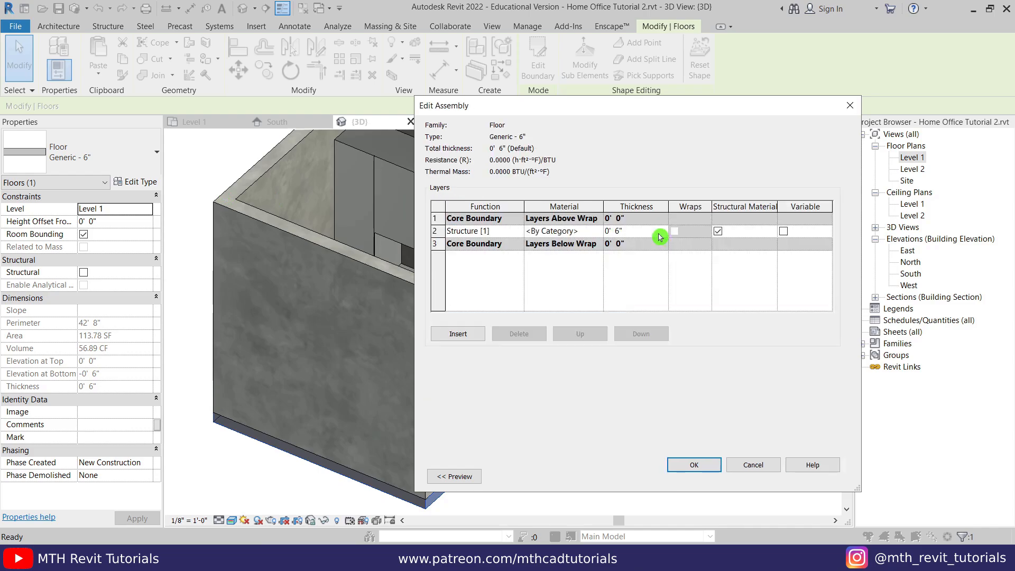
click(599, 233)
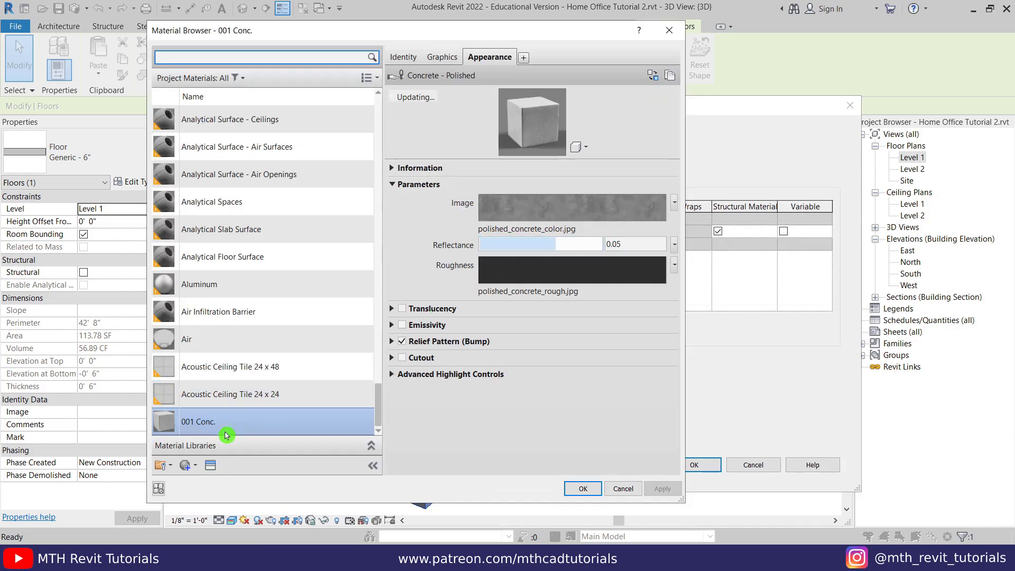
click(191, 471)
click(195, 484)
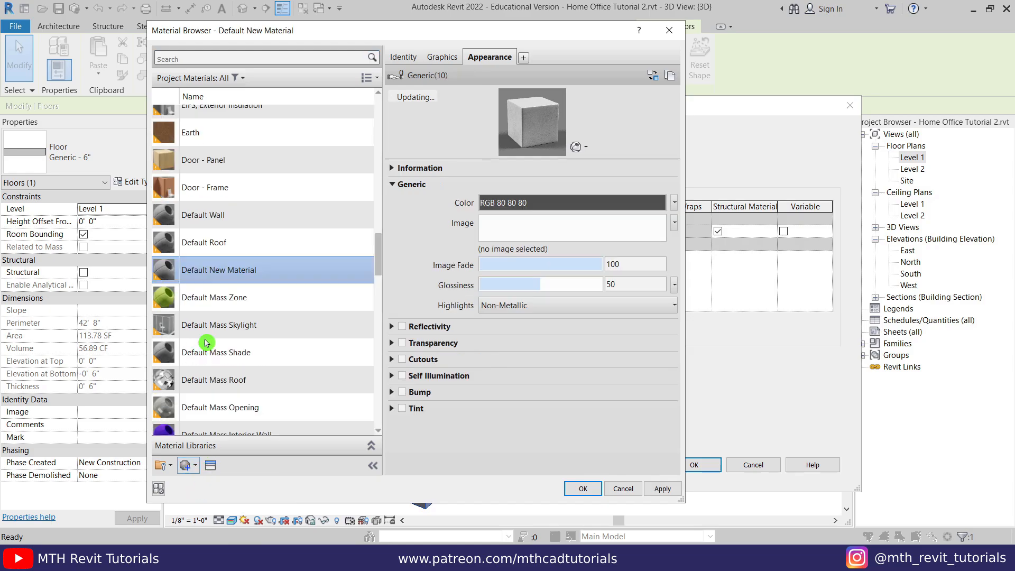
right_click(246, 263)
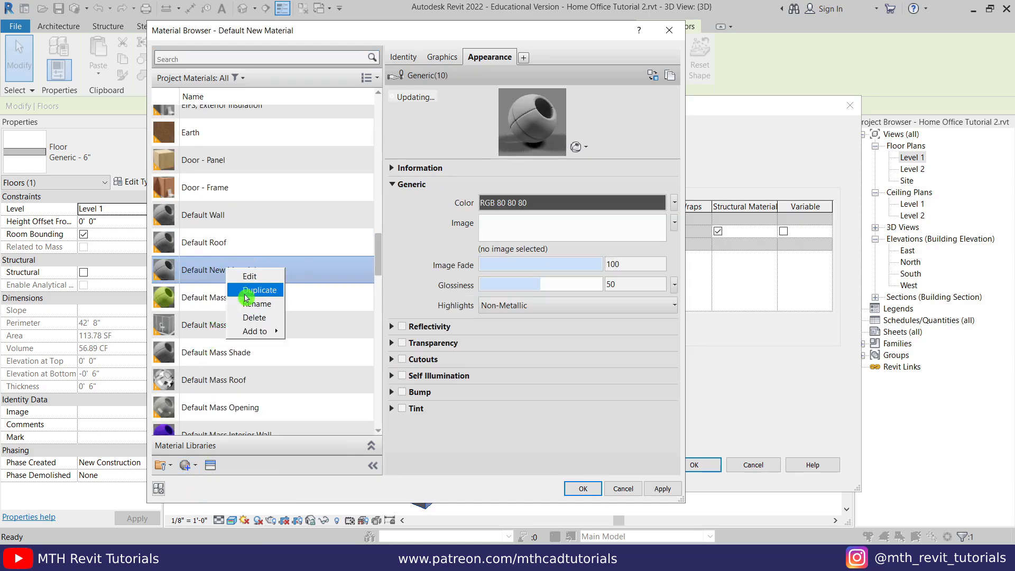
click(247, 304)
text(002 Floor)
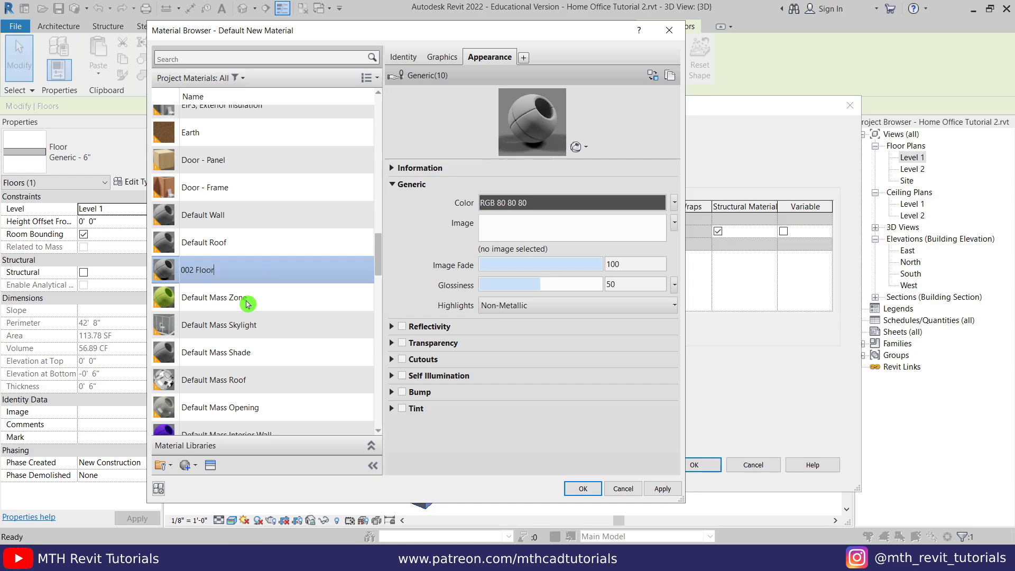
key(Return)
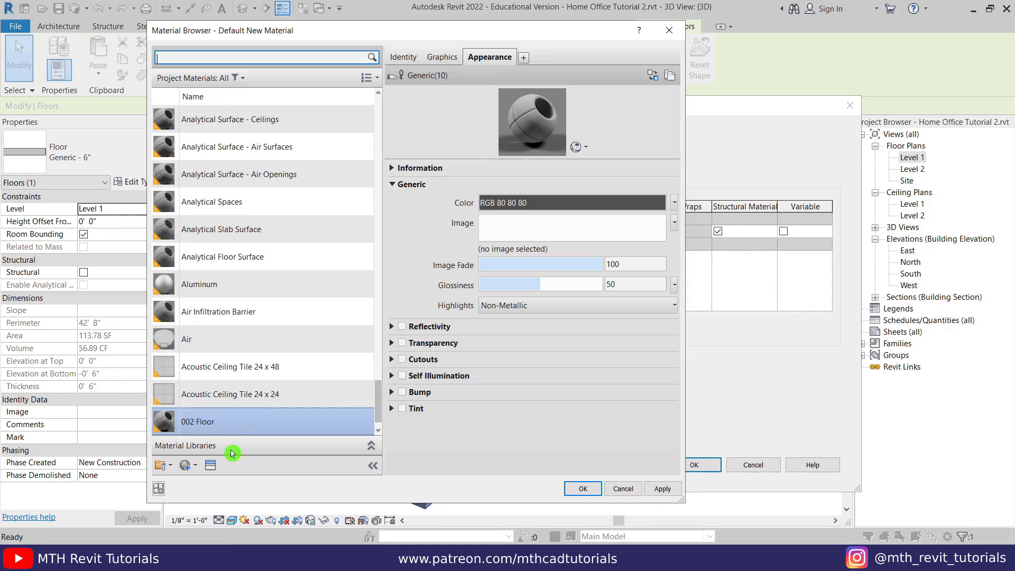
- Give 002 Floor the Silver Maple - Rosewood appearance from Flooring > Wood
click(212, 468)
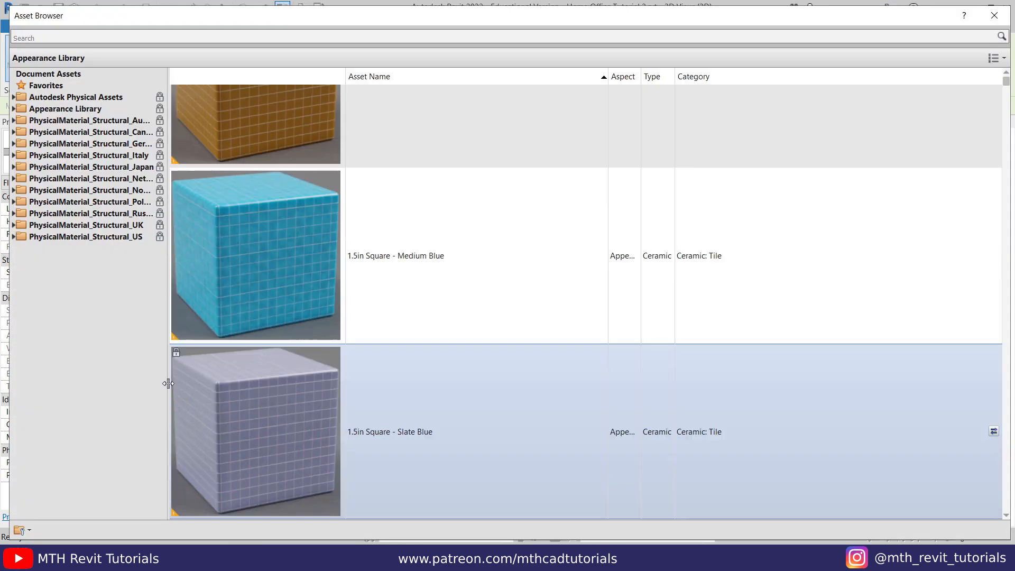
click(14, 109)
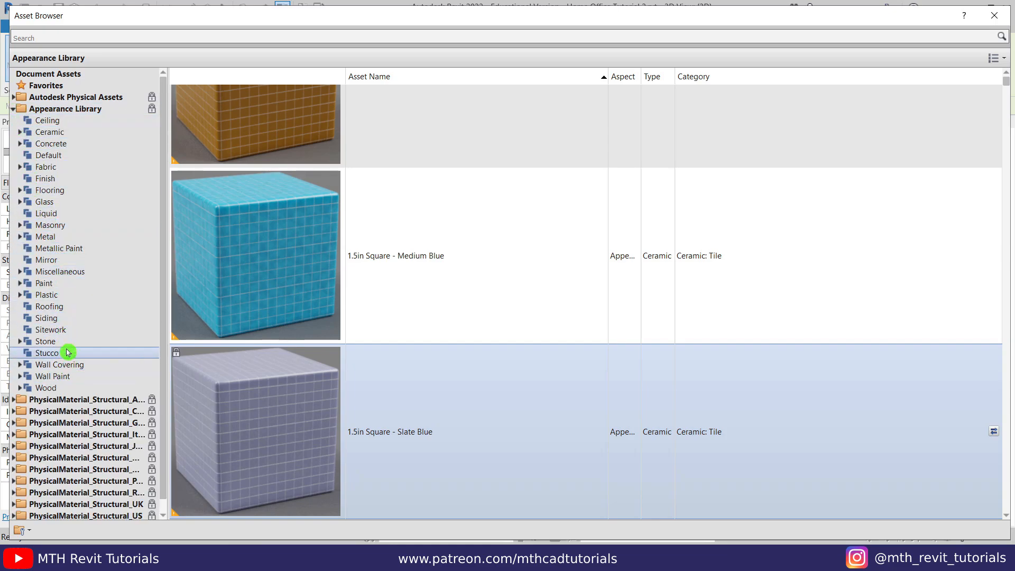
click(17, 192)
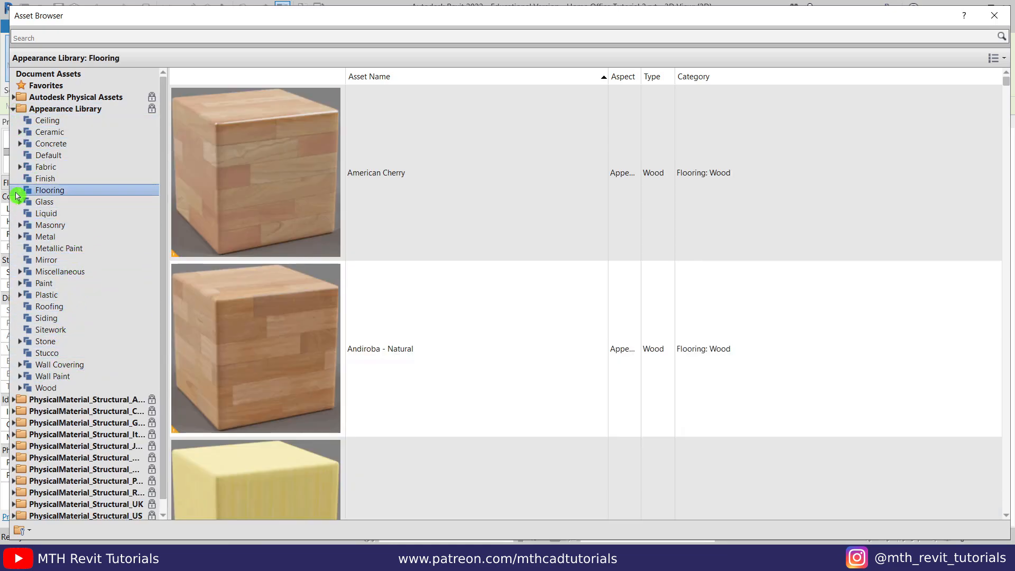
click(18, 192)
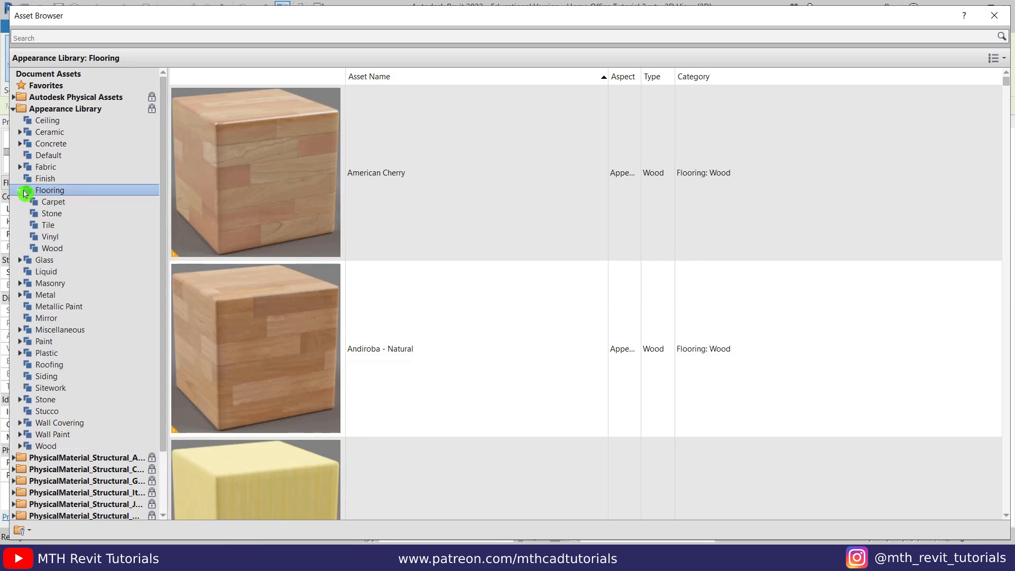
click(79, 251)
scroll(511, 254, down, 10)
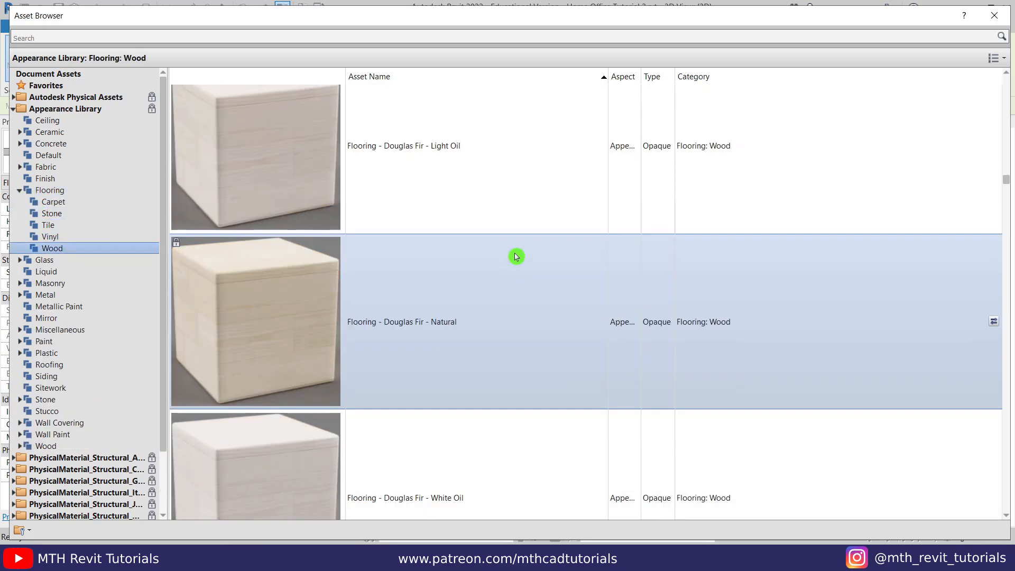
scroll(518, 263, down, 10)
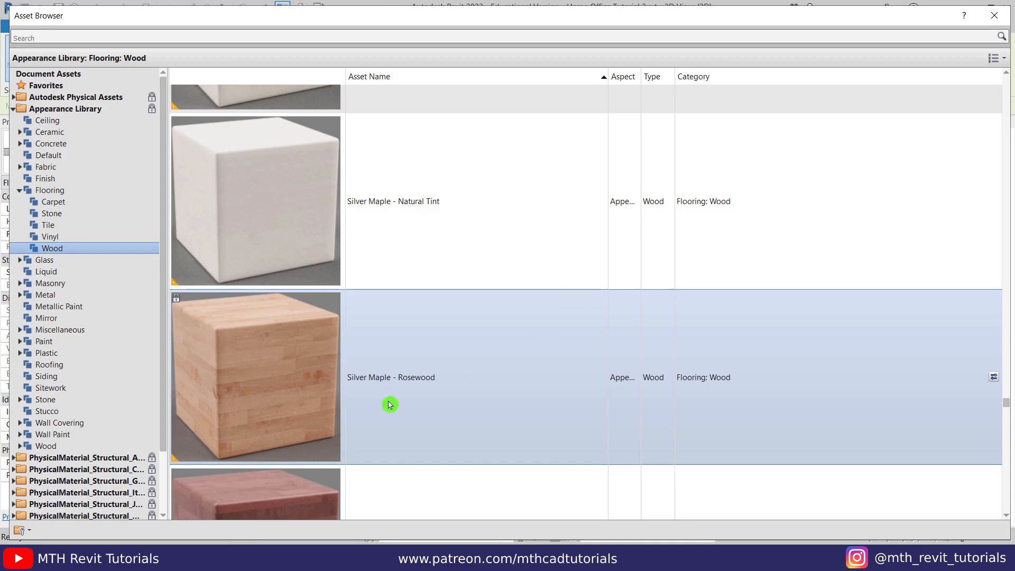
click(995, 382)
click(994, 15)
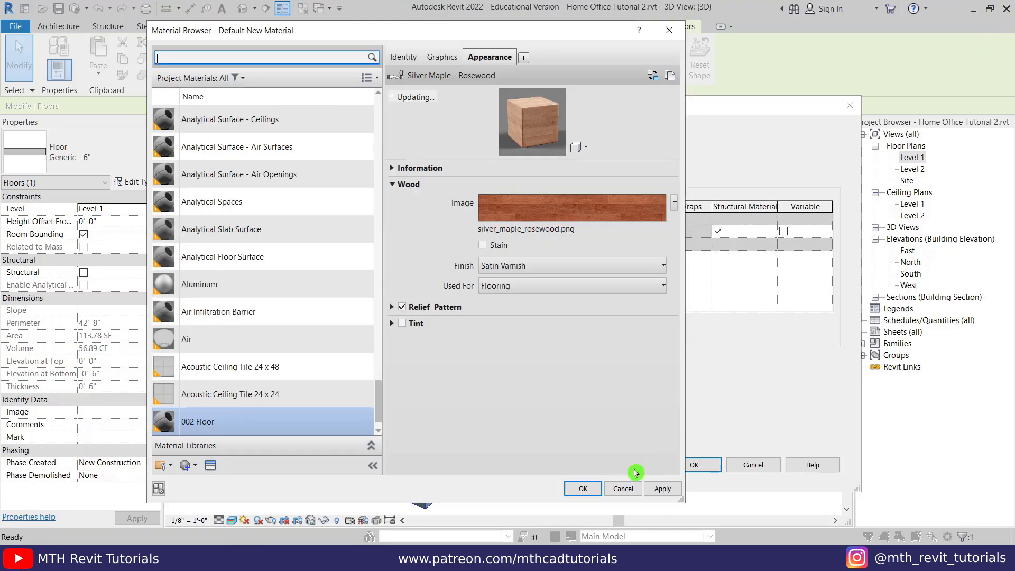
- Apply the floor type changes and orbit to look down at the wood floor
click(582, 488)
click(694, 465)
click(705, 476)
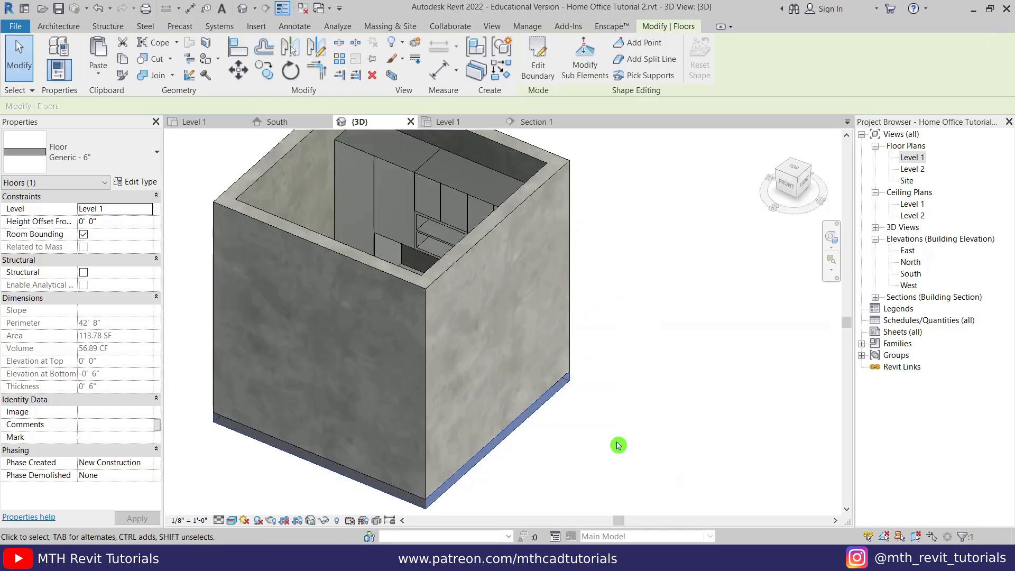
click(618, 445)
shift+middle_drag(514, 382, 446, 444)
scroll(347, 355, up, 3)
scroll(348, 354, up, 2)
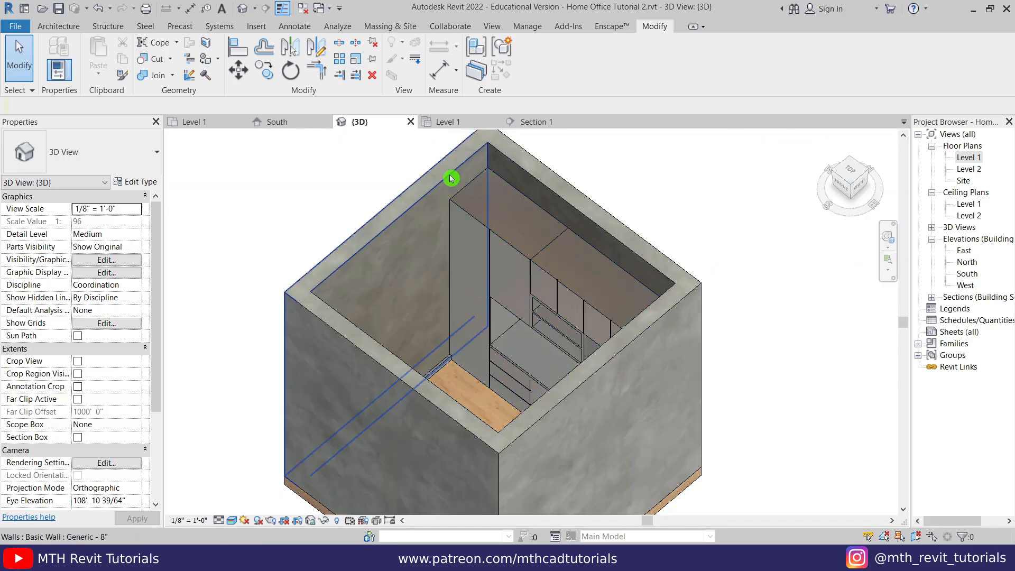
- In the Level 1 ceiling plan, set the ceiling's structure layer material to Gypsum Wall Board
click(446, 122)
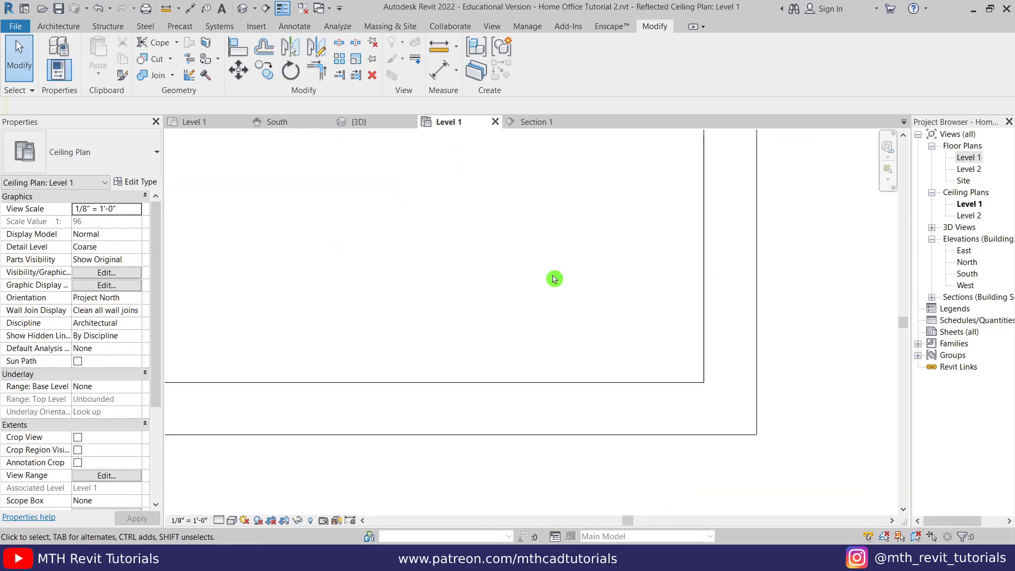
scroll(554, 279, down, 4)
click(471, 318)
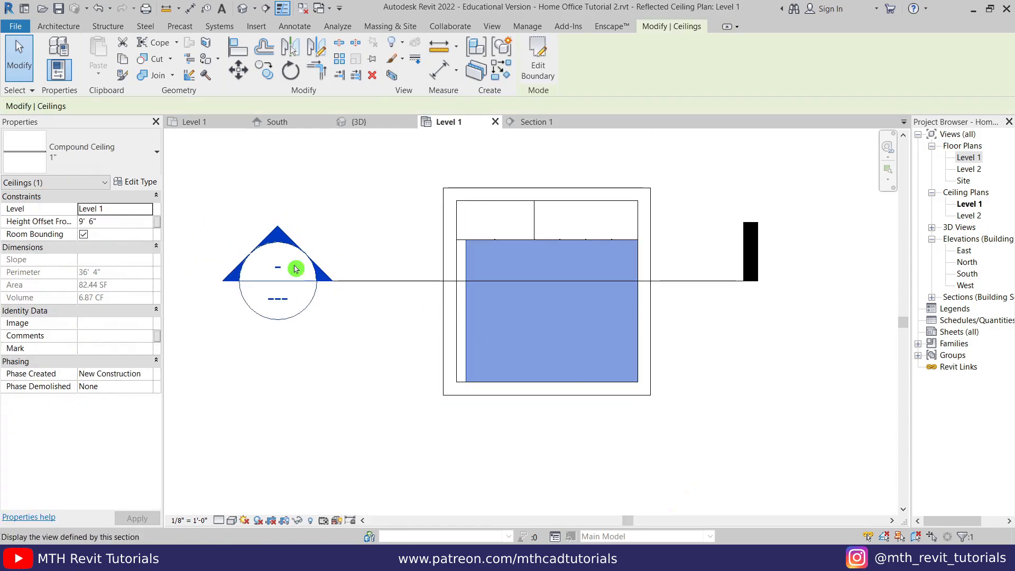
click(136, 182)
click(666, 236)
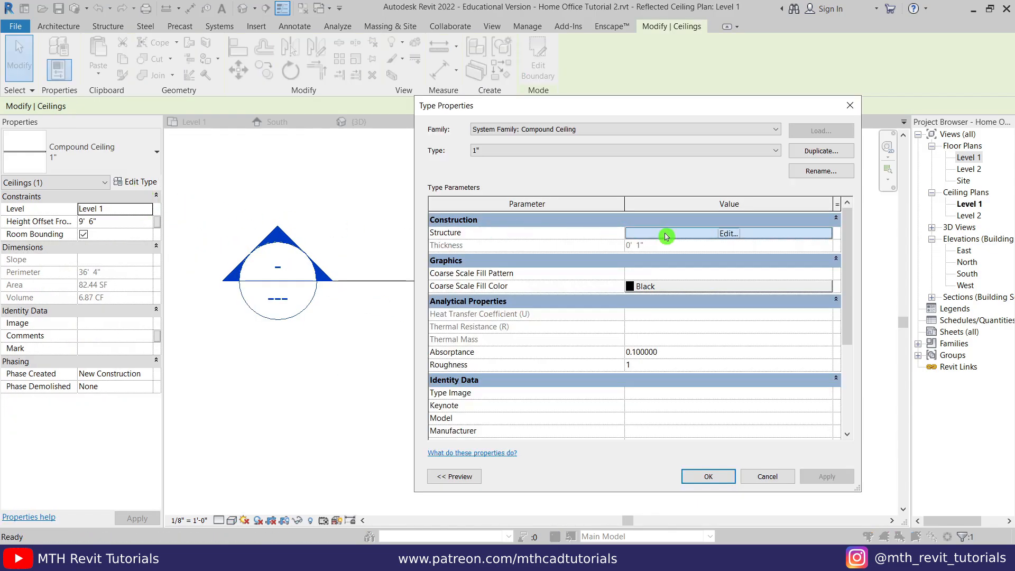
click(666, 237)
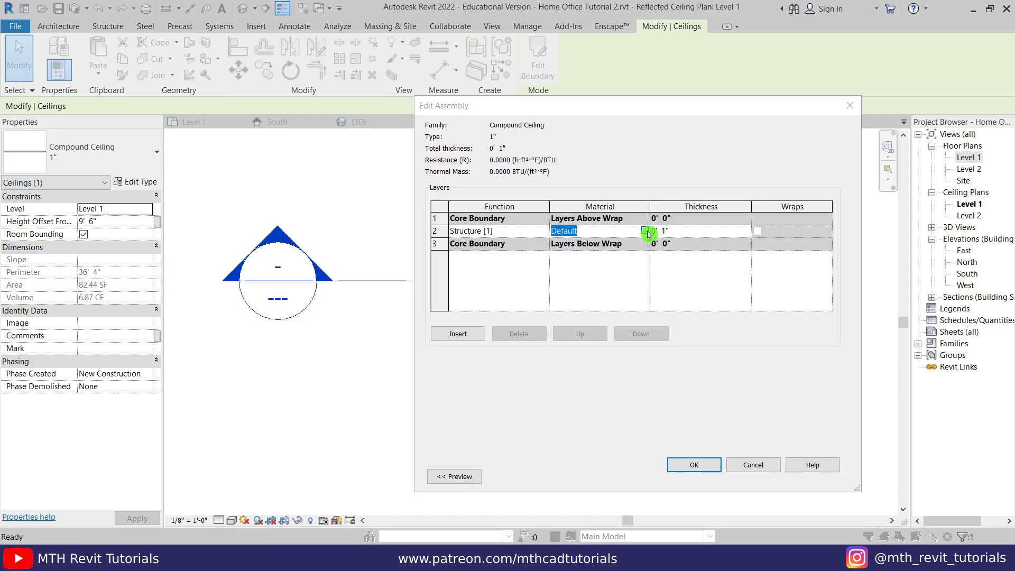
click(646, 231)
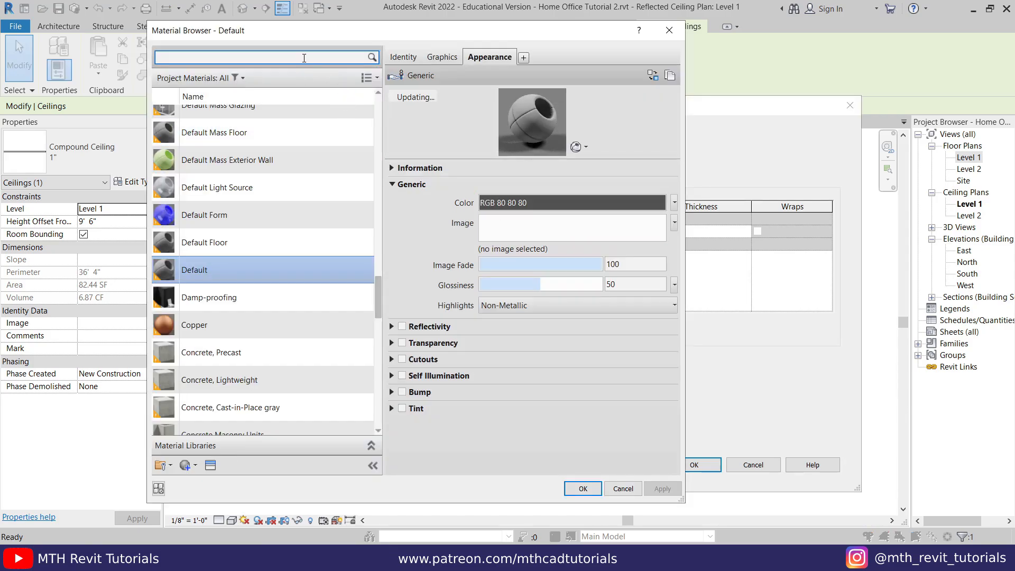
text(gypsum)
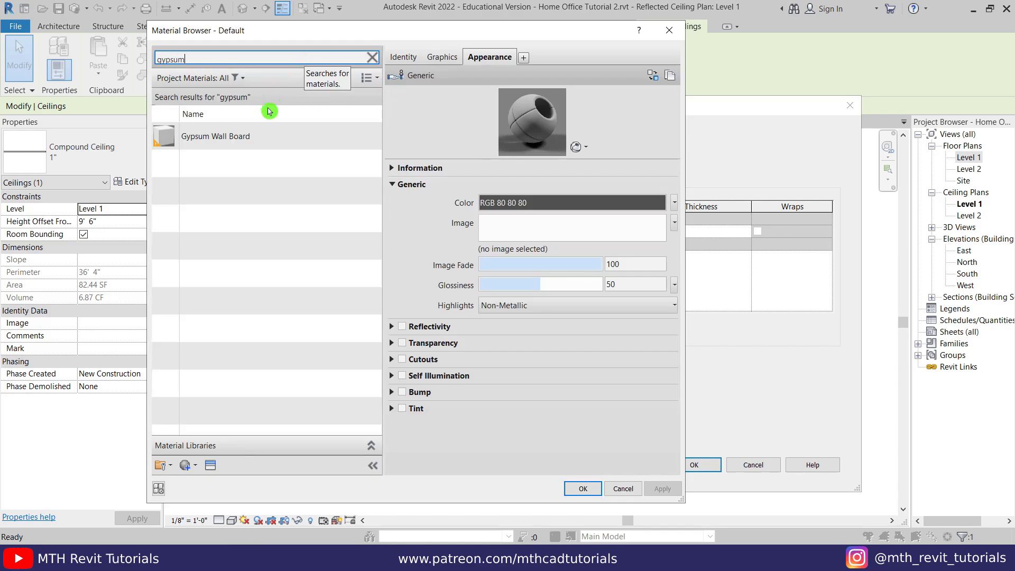
click(257, 138)
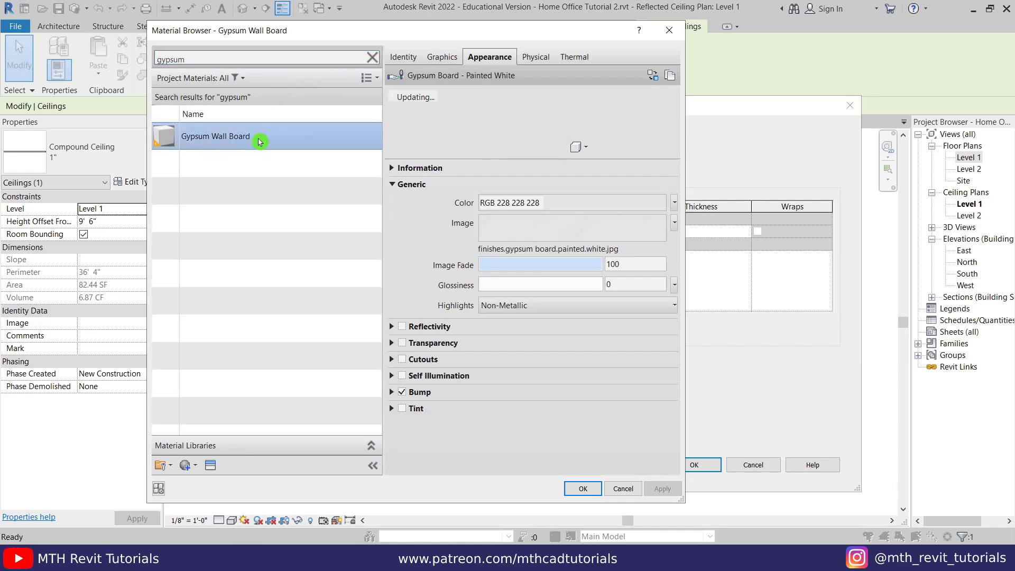
click(574, 495)
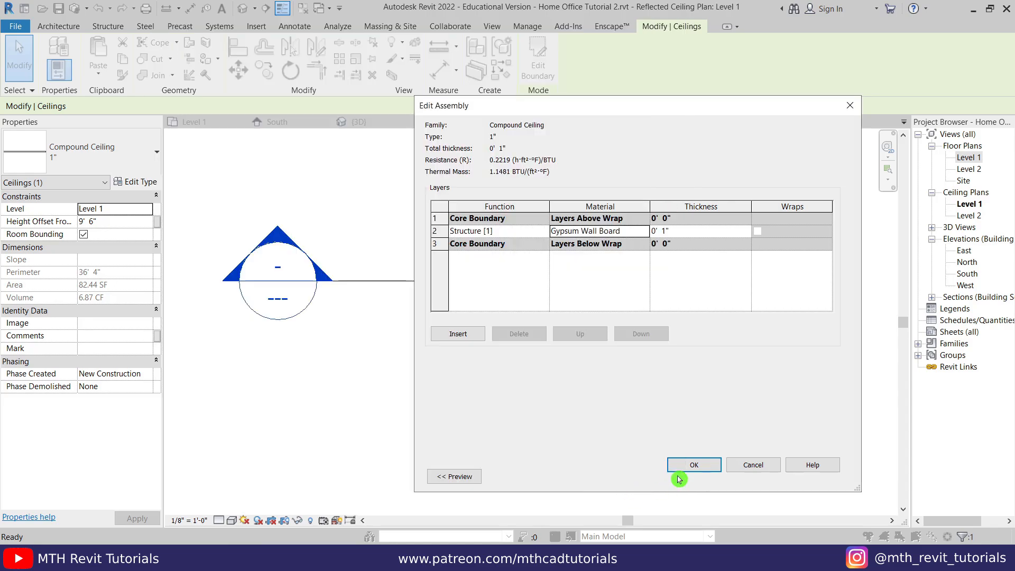
click(682, 475)
click(693, 480)
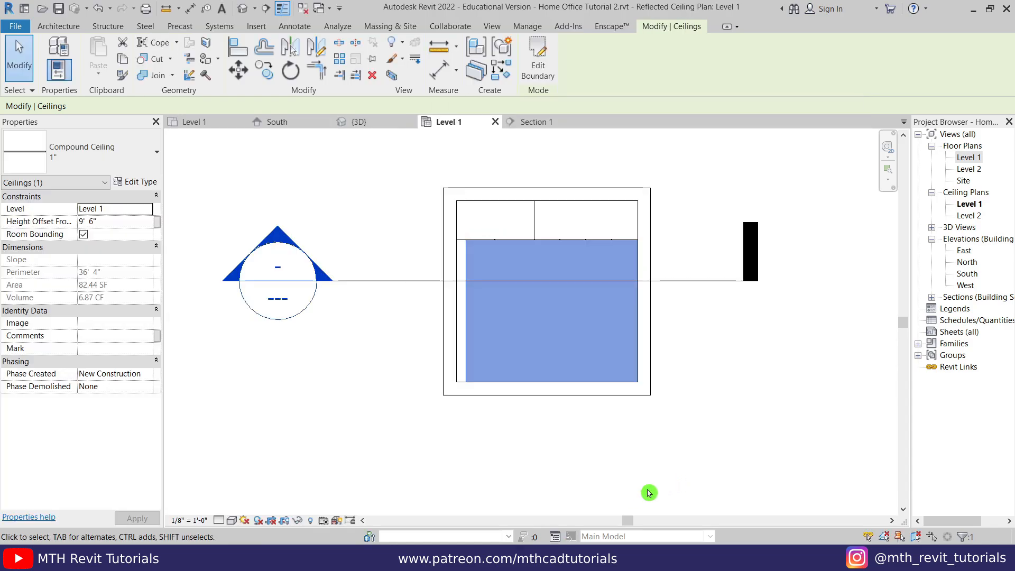
- Return to the {3D} view and orbit slightly around the room
click(620, 472)
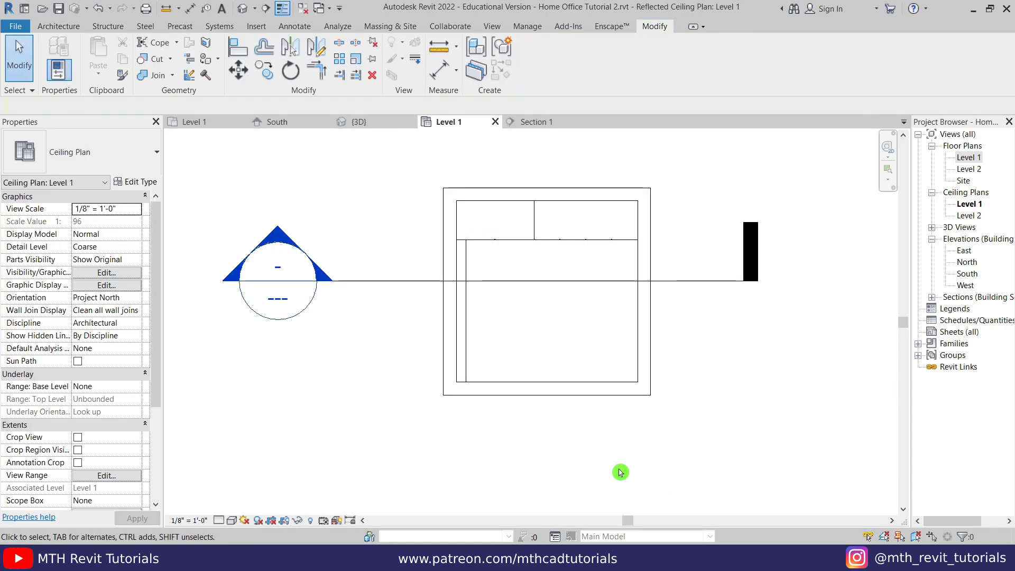
click(358, 122)
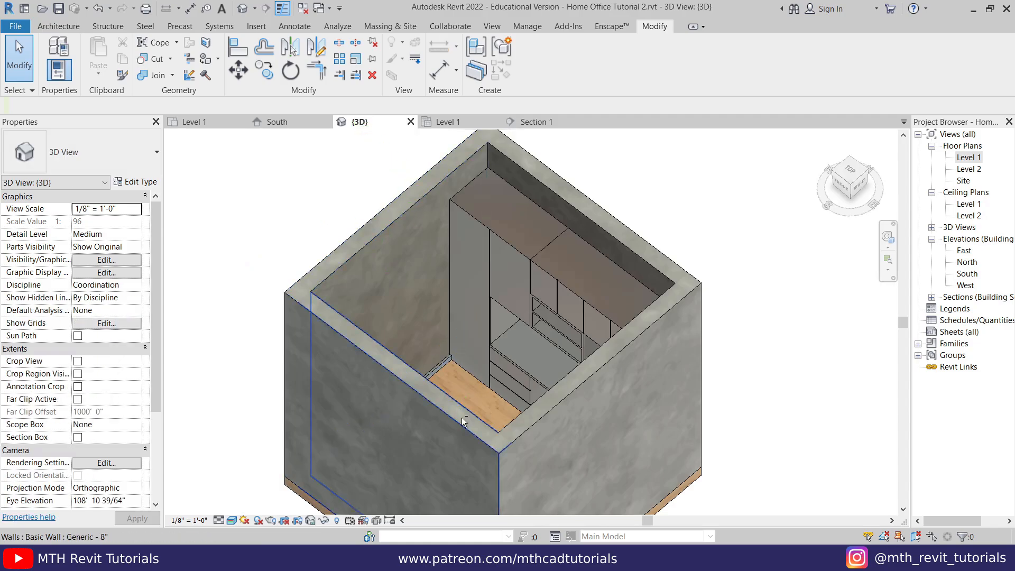
shift+middle_drag(463, 421, 486, 408)
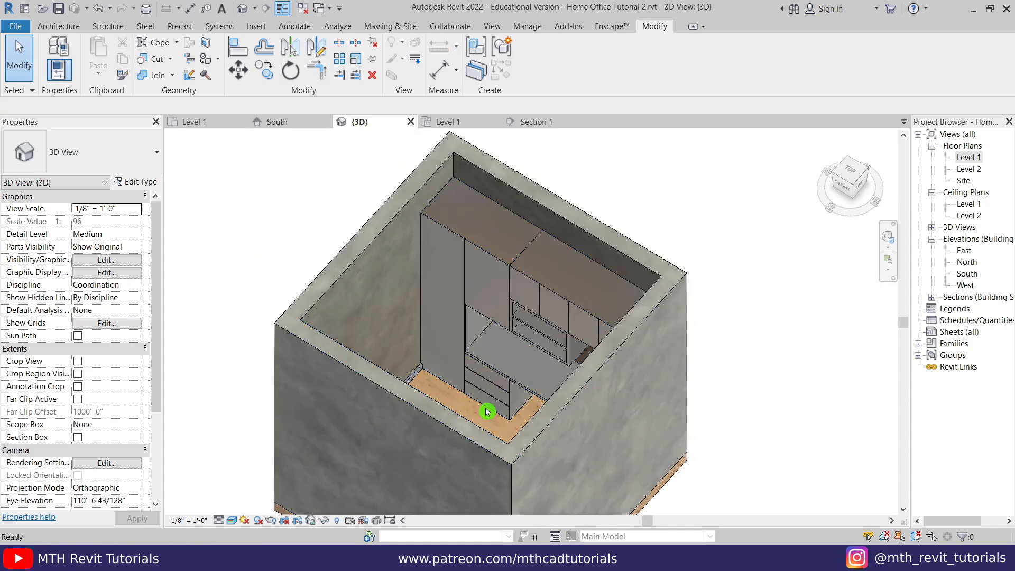
scroll(486, 411, up, 4)
- Create a new material named 003 Baseboard for the cabinet type's Baseboard parameter
click(468, 314)
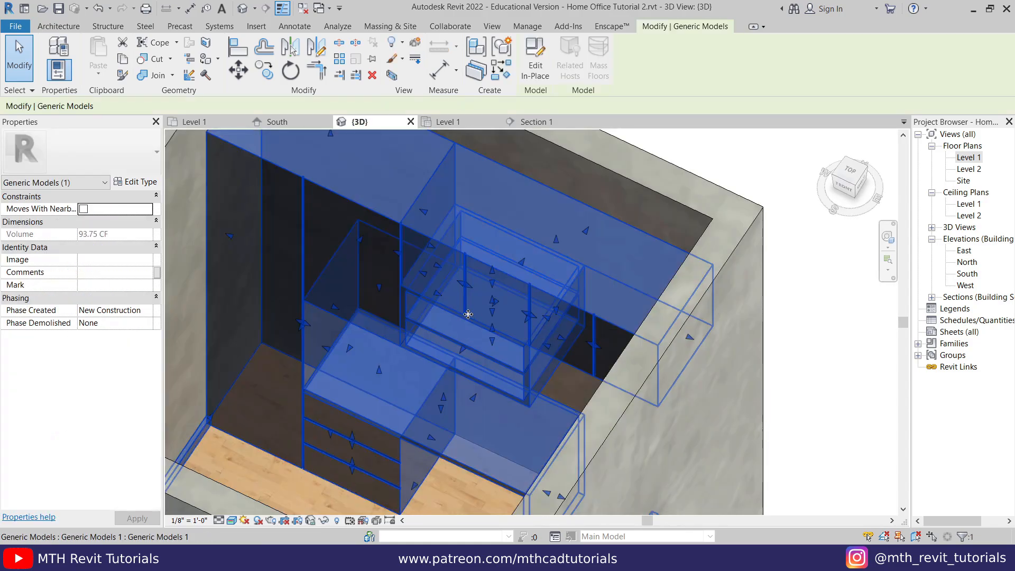
click(151, 186)
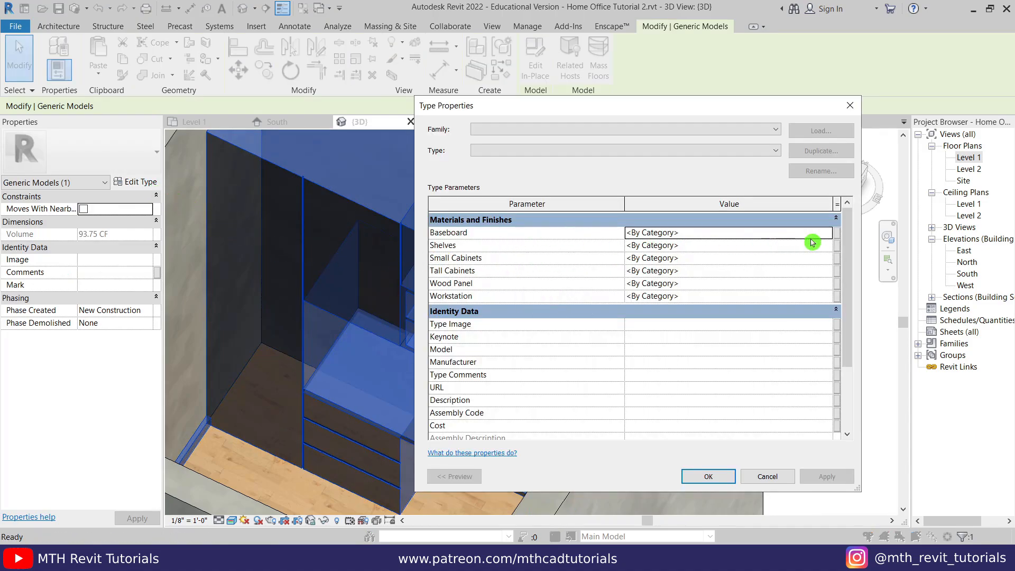
click(827, 237)
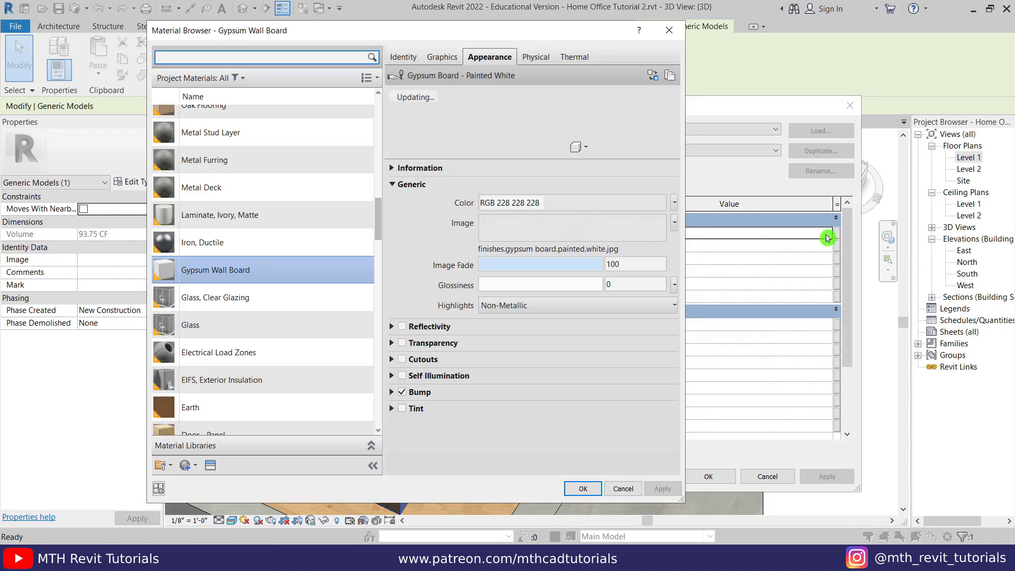
click(186, 465)
click(211, 479)
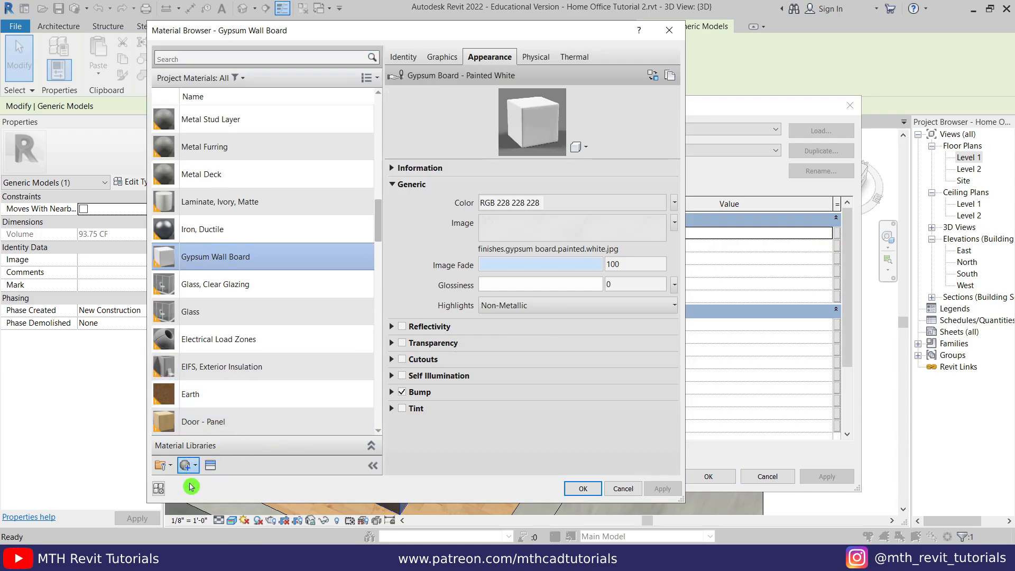
right_click(239, 284)
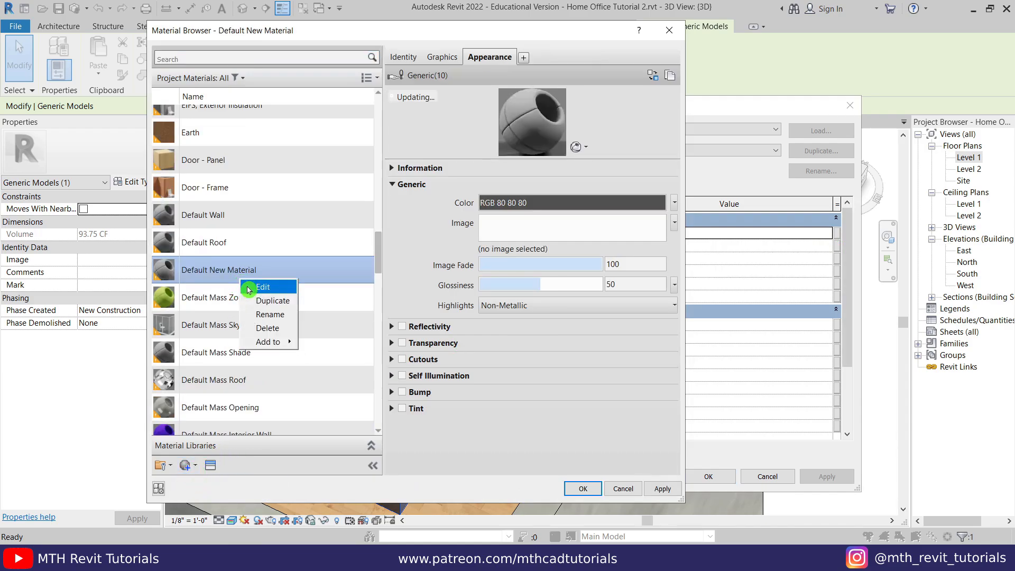
click(257, 314)
text(0)
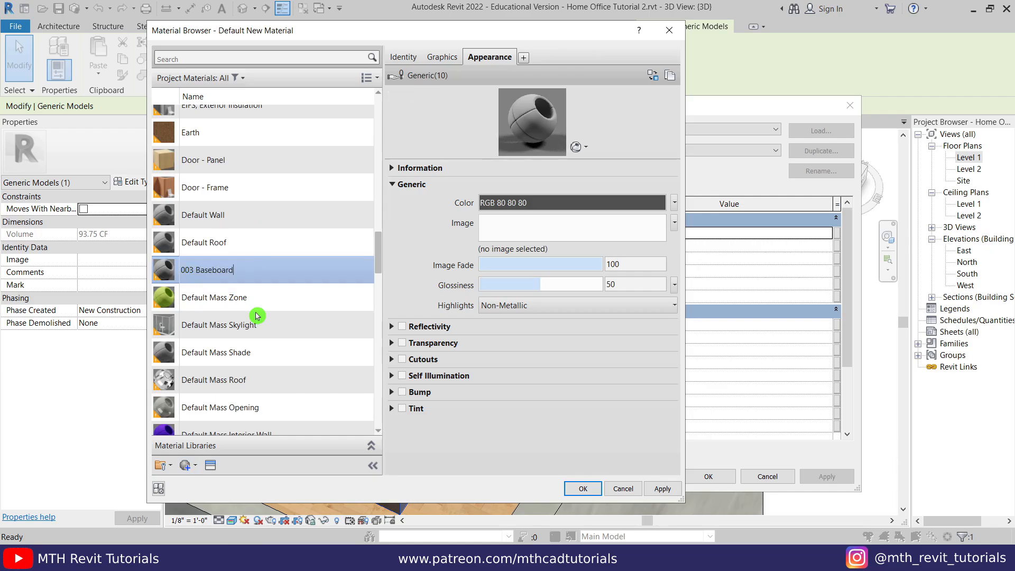
text(03 Baseboard)
key(Return)
- Give 003 Baseboard the Plastic Acetal Resin (White) appearance and assign it to Baseboard
click(214, 465)
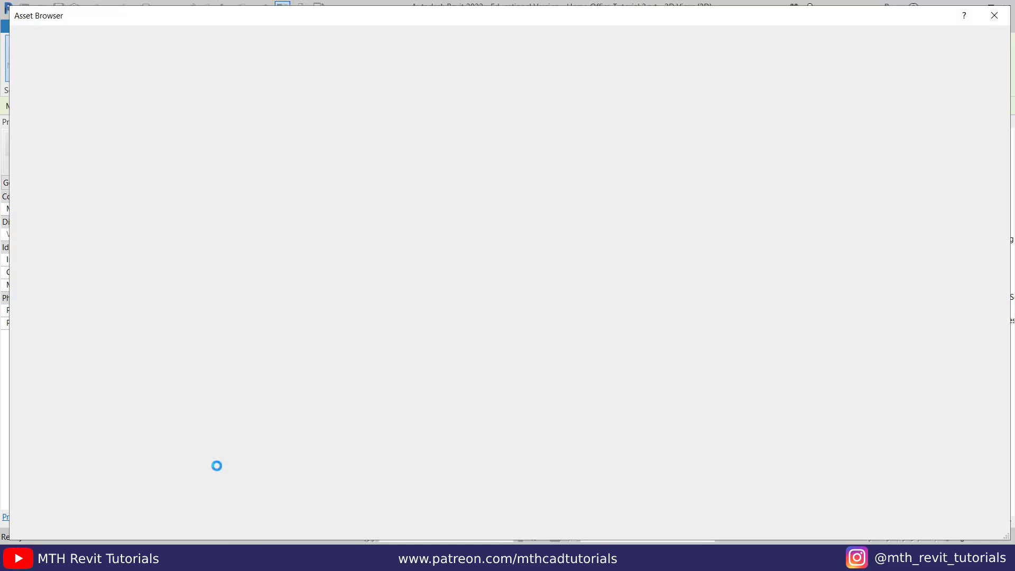
click(14, 109)
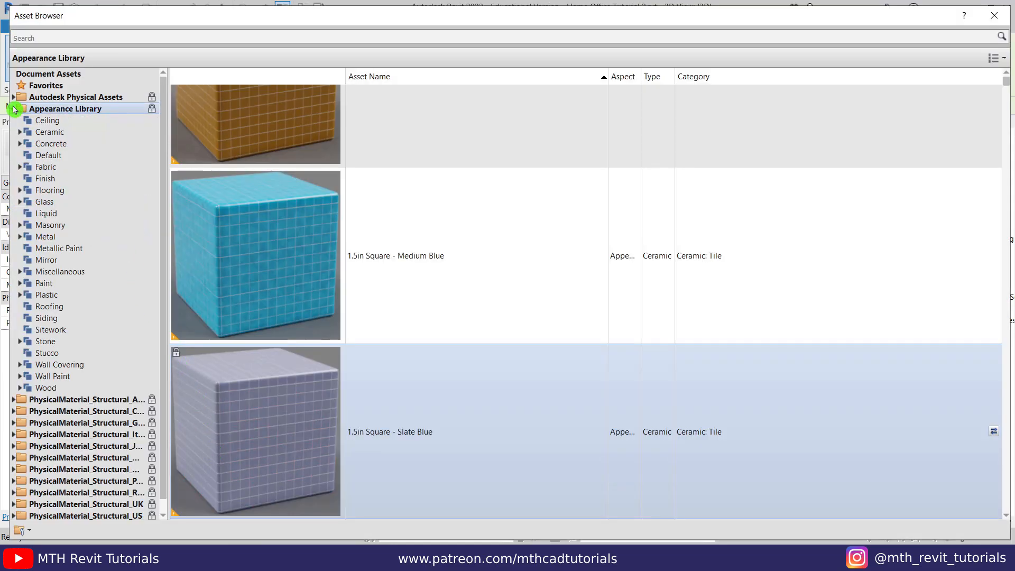
click(88, 298)
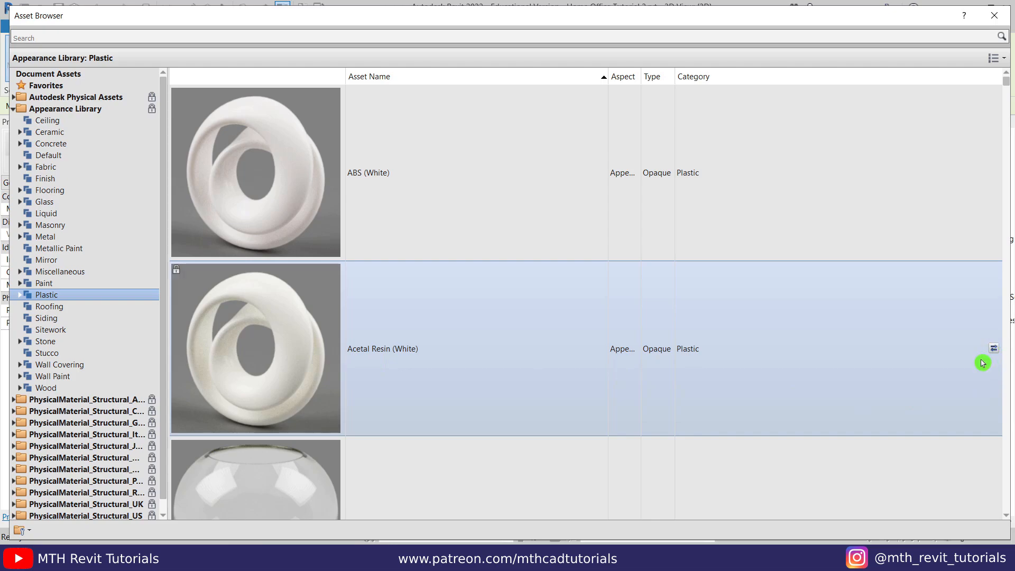
click(993, 15)
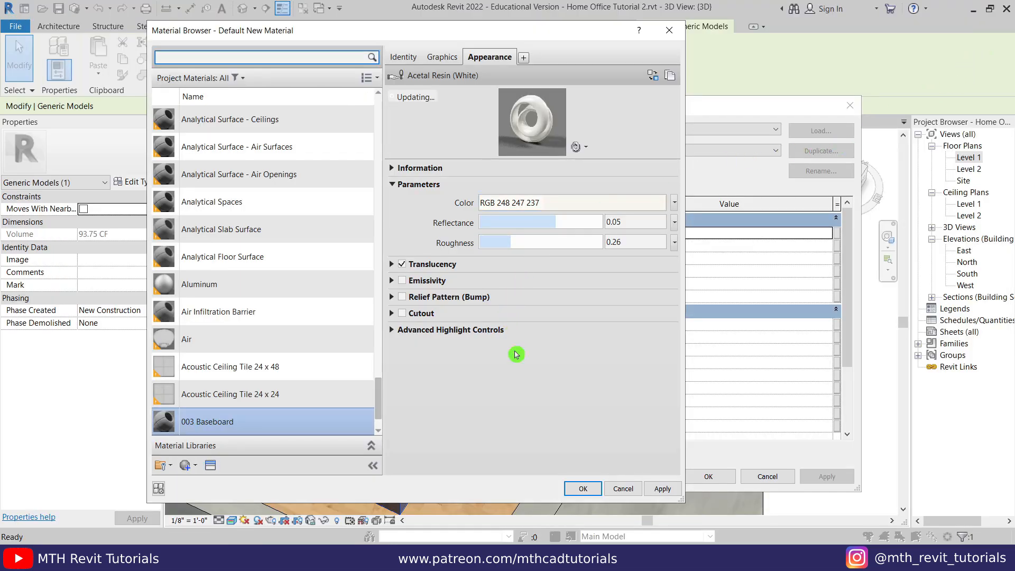
scroll(323, 400, down, 2)
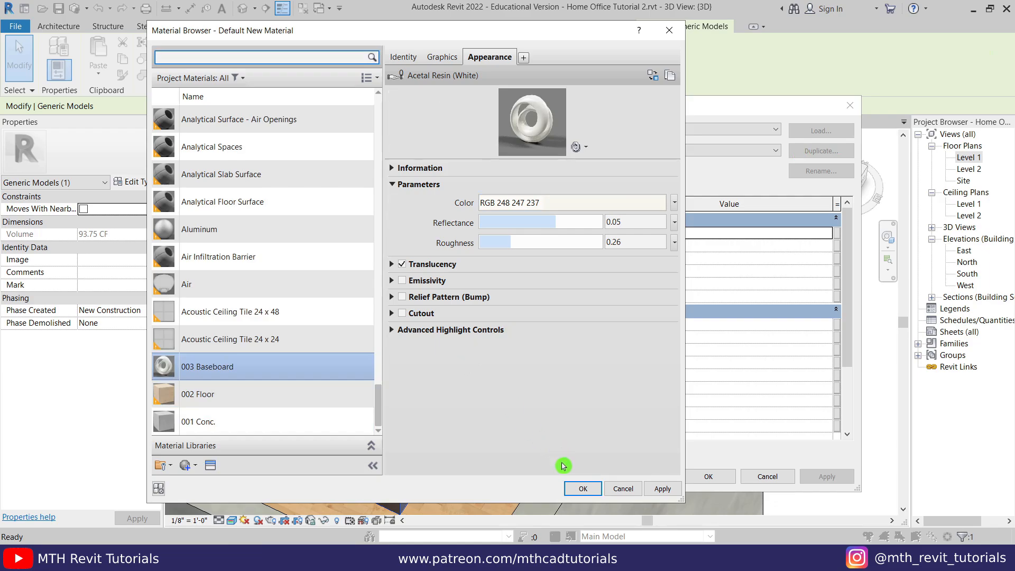
click(583, 488)
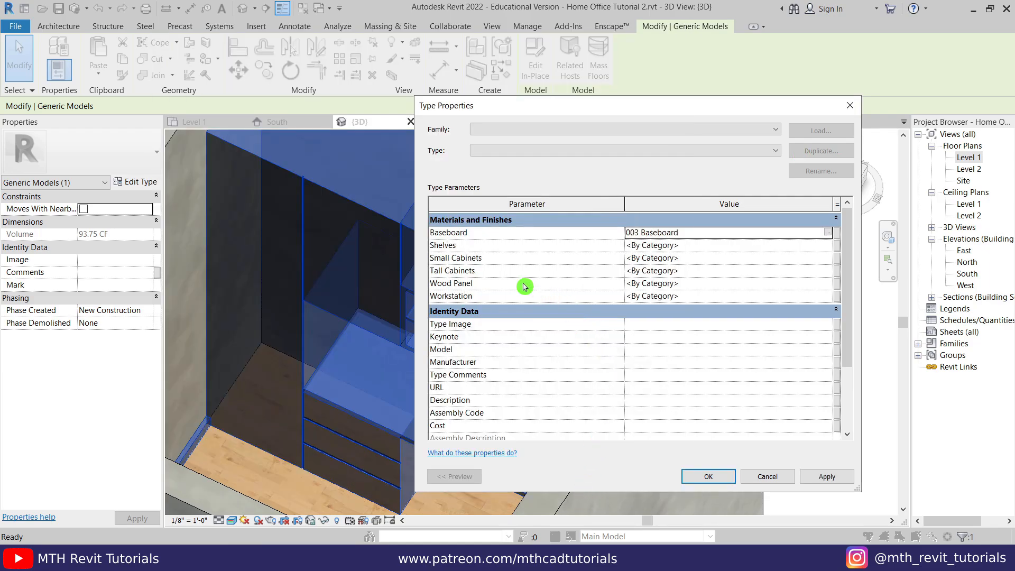
- Create a new material named 004 Wood for the Shelves parameter
click(827, 232)
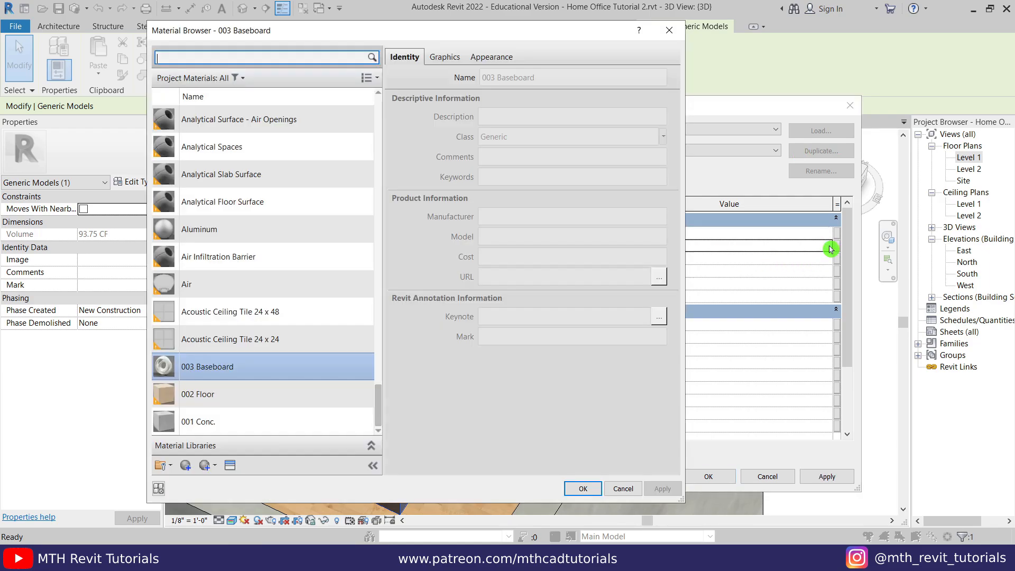
click(189, 465)
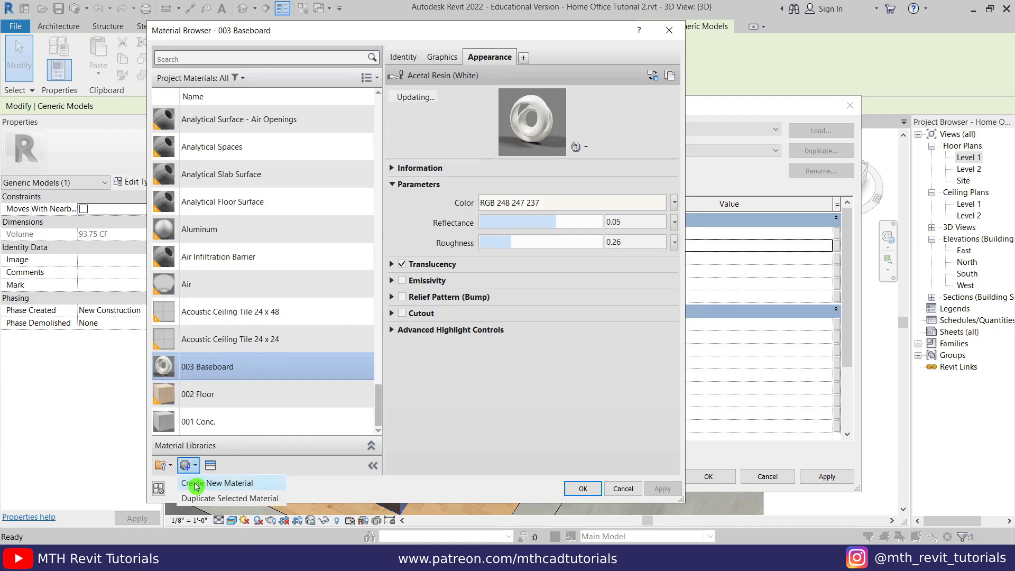
click(196, 484)
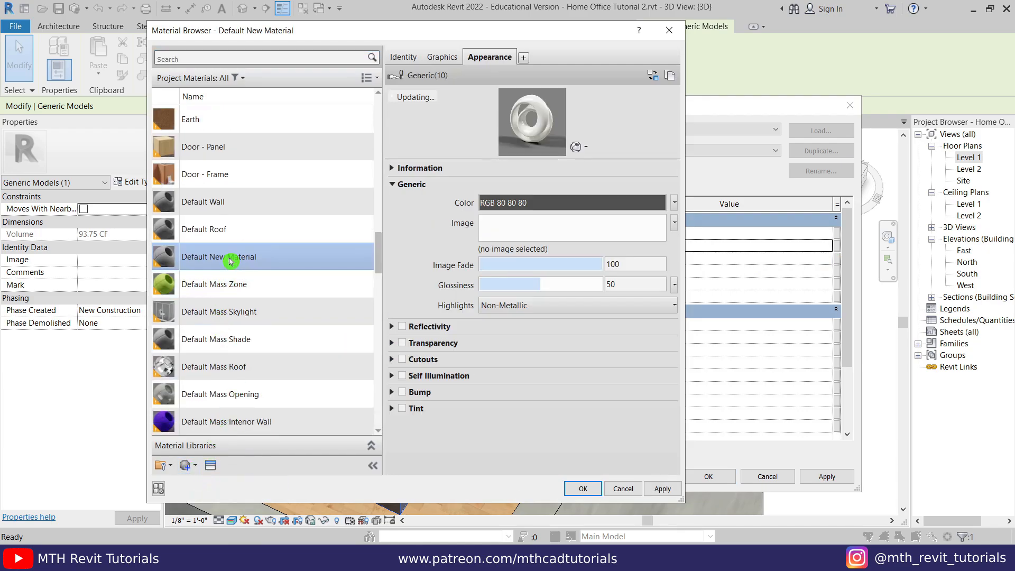
right_click(230, 260)
click(250, 292)
text(004 Wood)
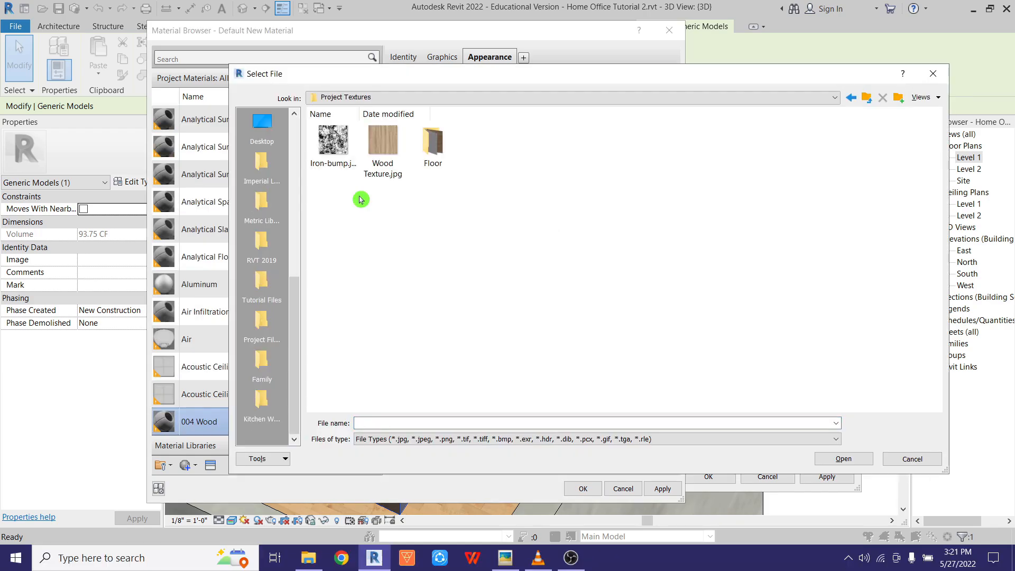
- Load Wood Texture.jpg into 004 Wood at 3'-0" size and brightness 81, then assign it
click(385, 170)
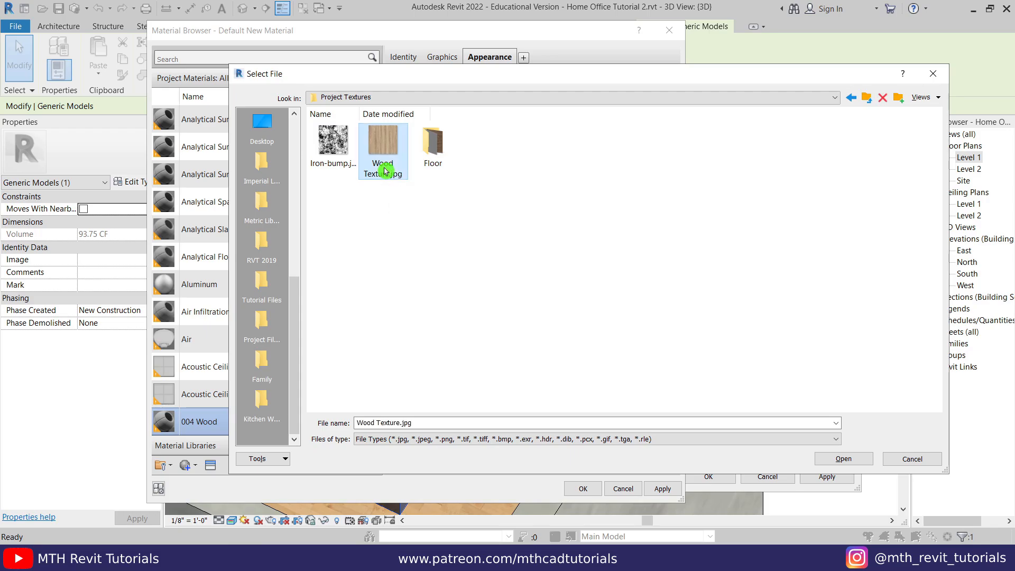
double_click(384, 151)
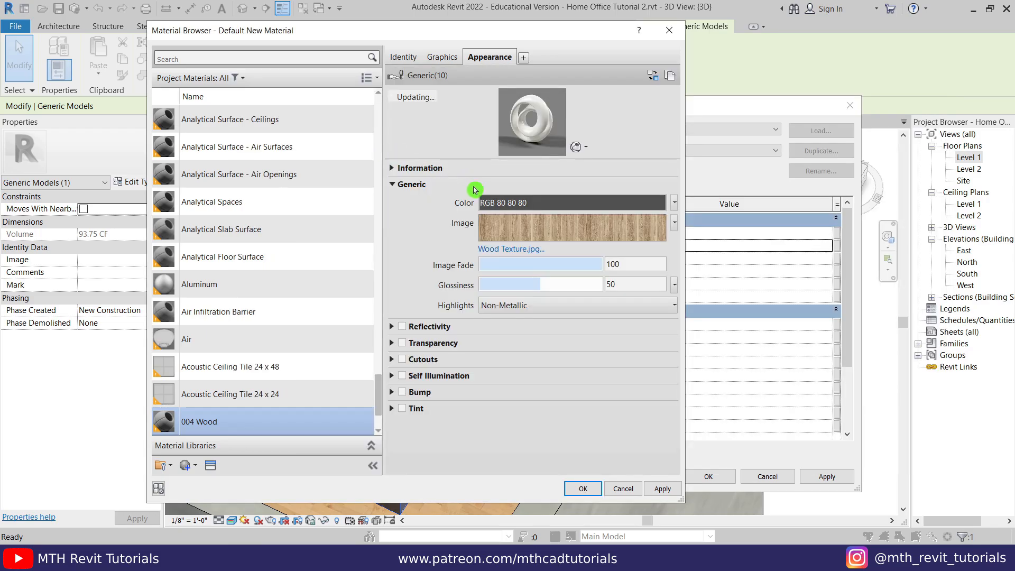
click(534, 229)
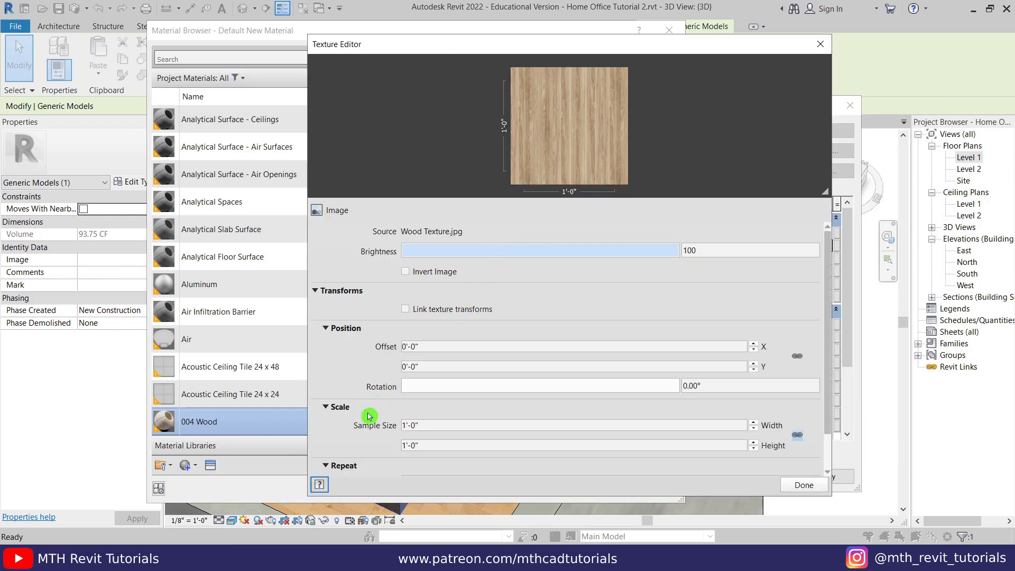
click(455, 427)
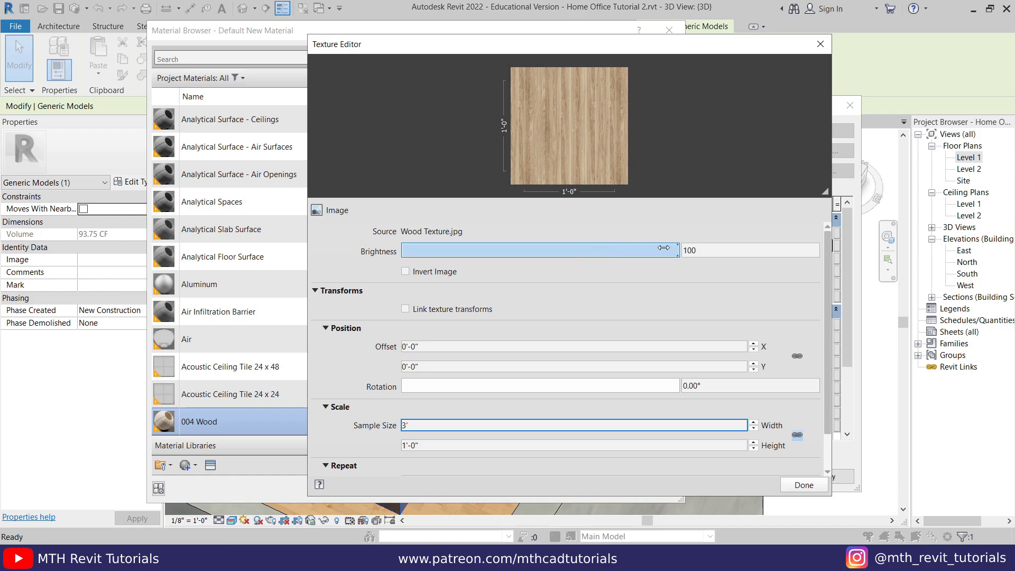
drag(676, 250, 622, 251)
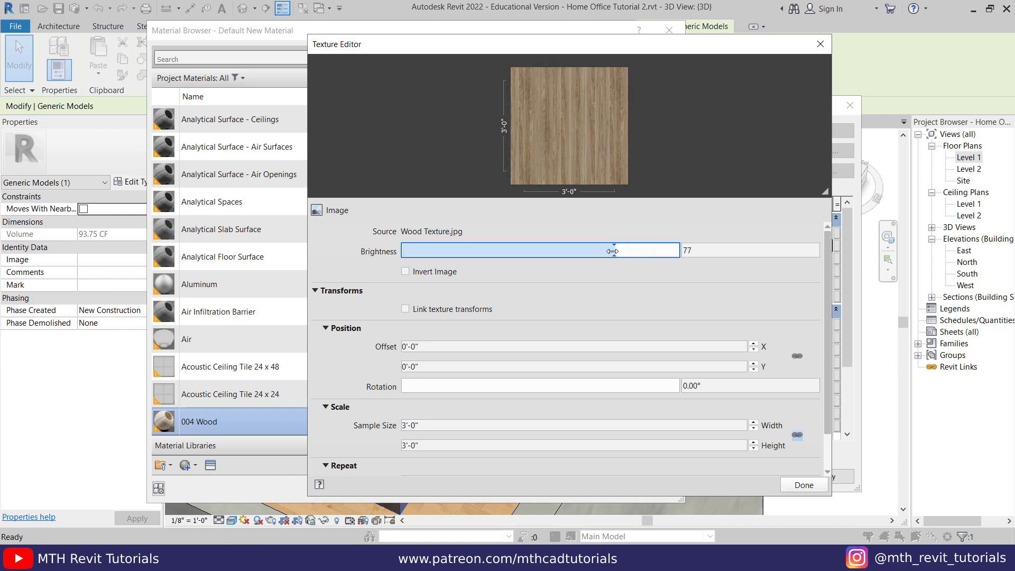
click(803, 485)
click(578, 489)
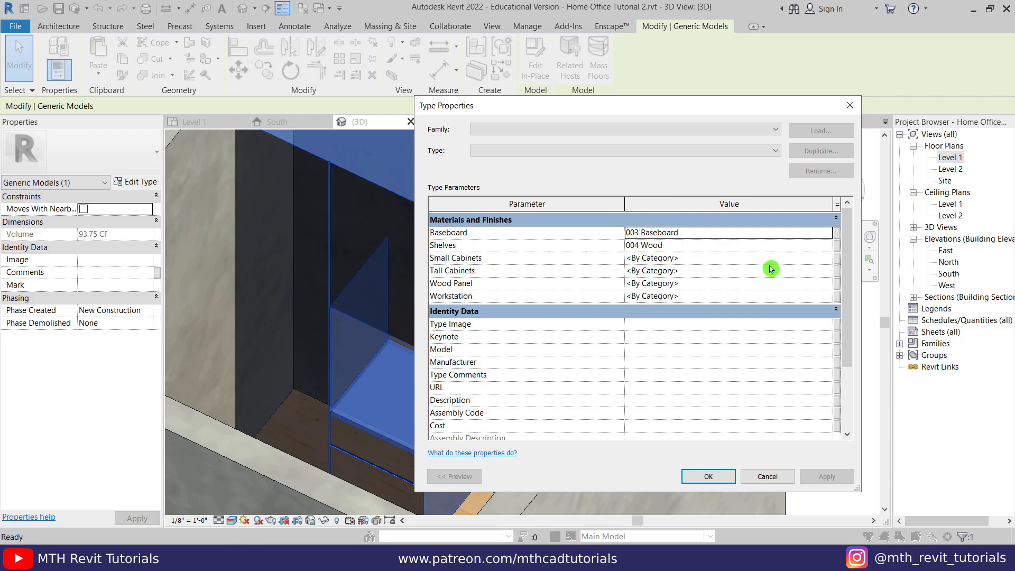
- Create a new material named 005 Gray for the Small Cabinets parameter
click(828, 263)
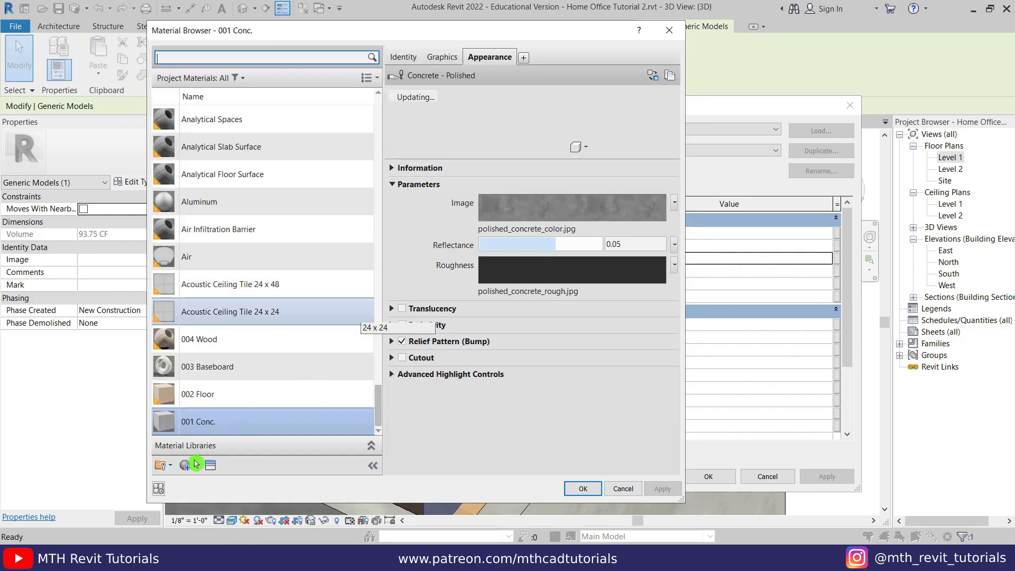
click(192, 469)
click(203, 483)
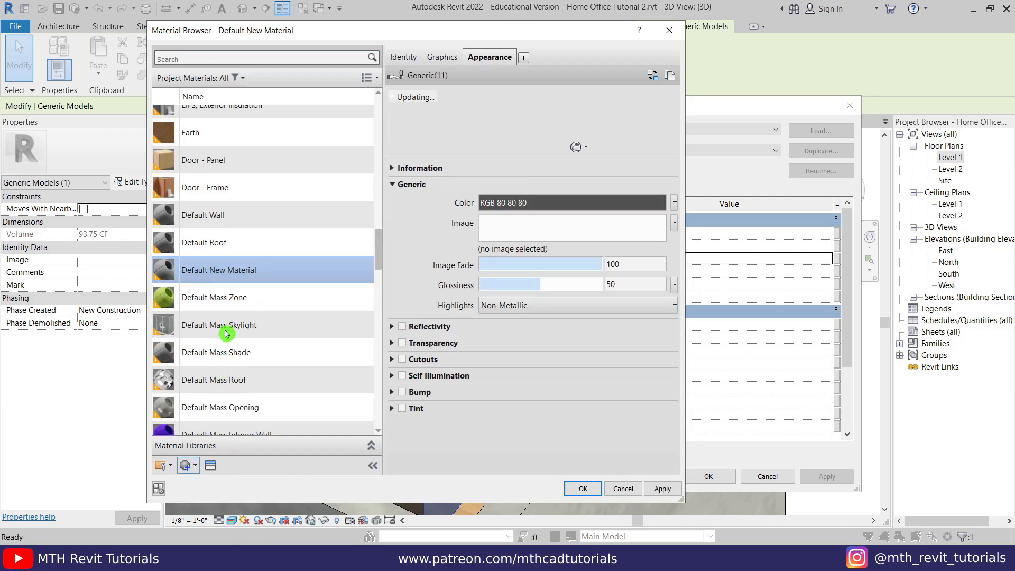
right_click(231, 276)
click(257, 308)
text(005 Gray)
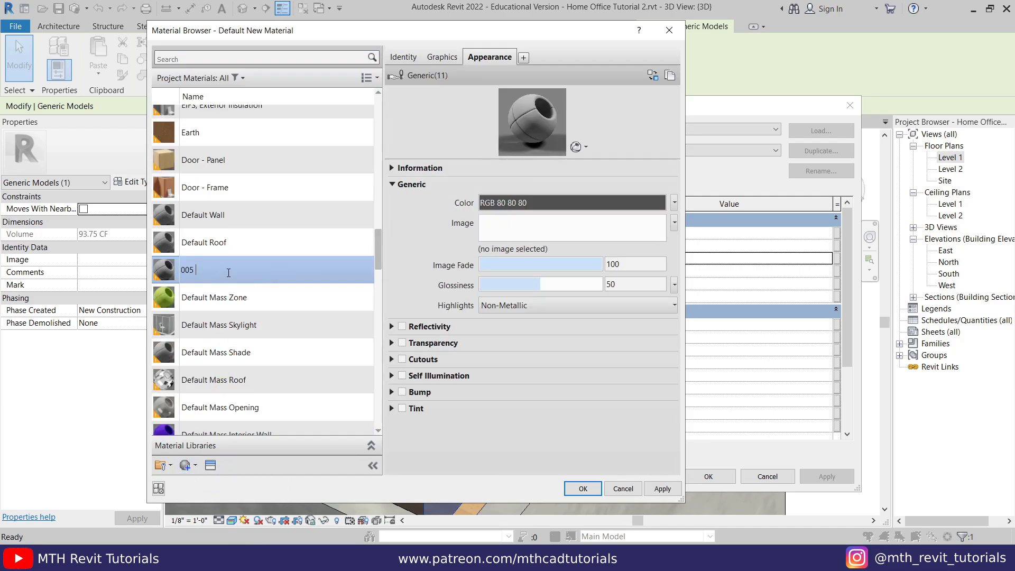
- Replace 005 Gray's appearance with Plastic > Acetal Resin (White)
click(210, 464)
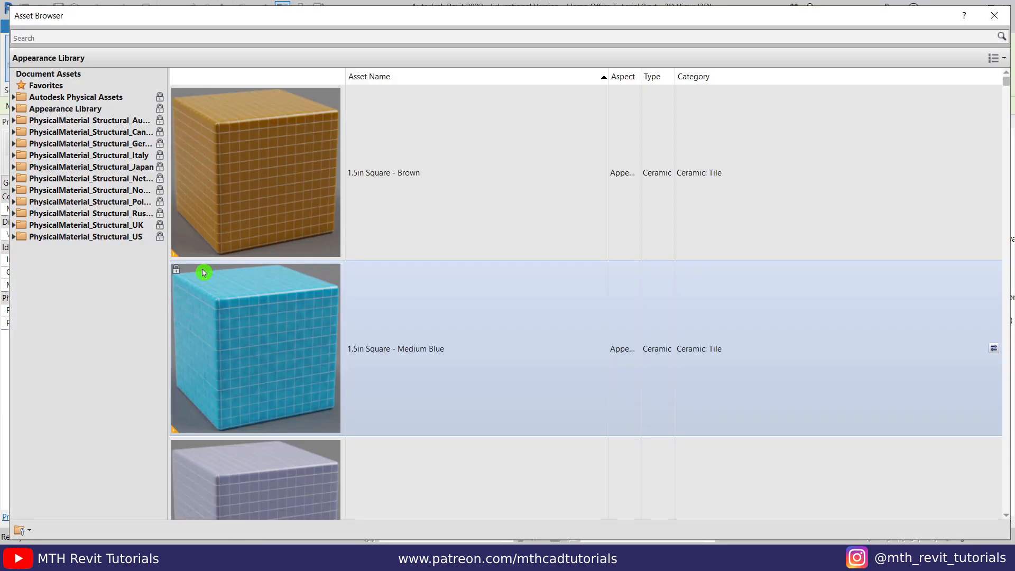
double_click(31, 110)
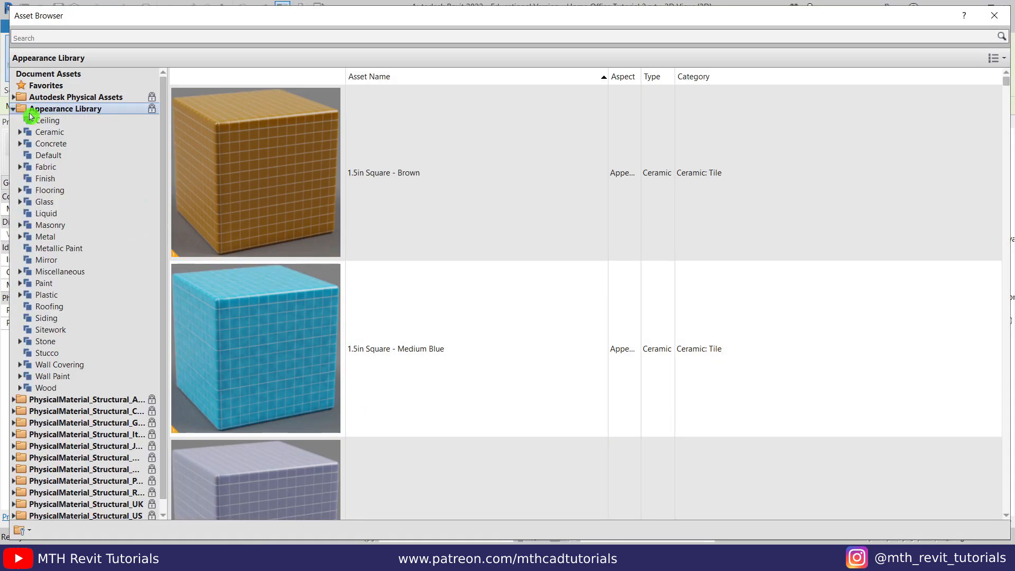
click(66, 296)
scroll(376, 275, down, 8)
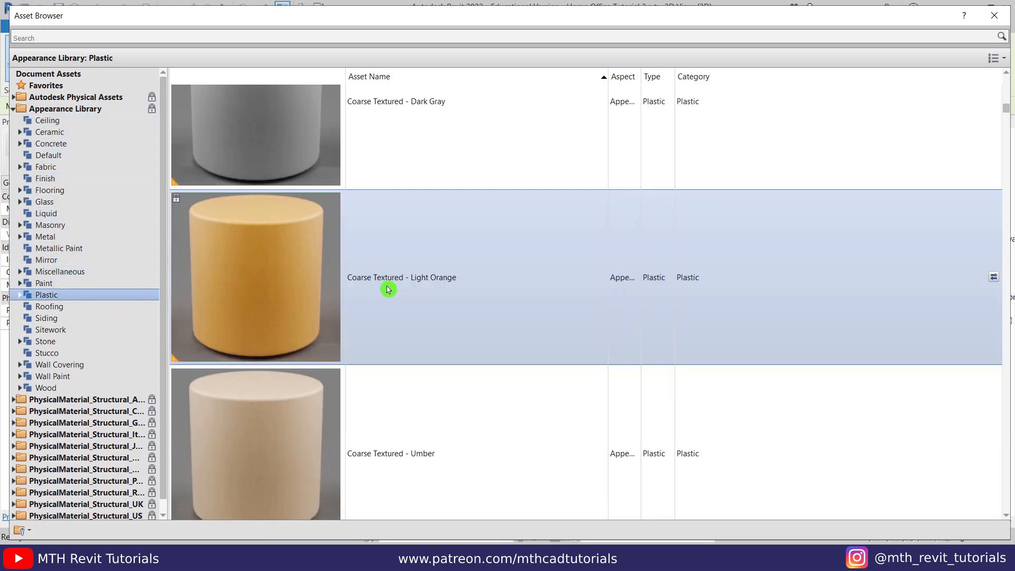
scroll(390, 288, down, 15)
scroll(394, 278, up, 20)
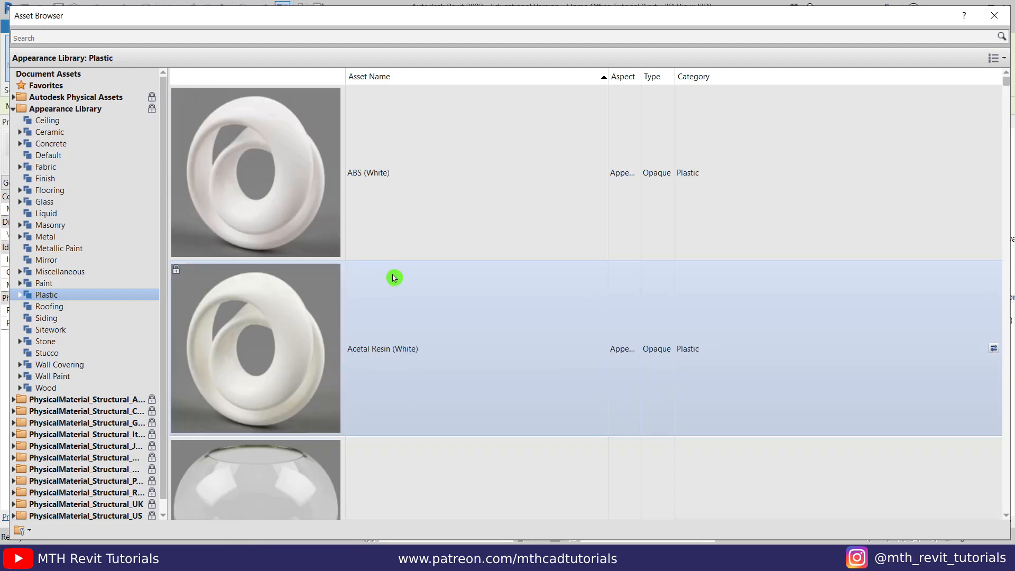
click(994, 349)
click(994, 16)
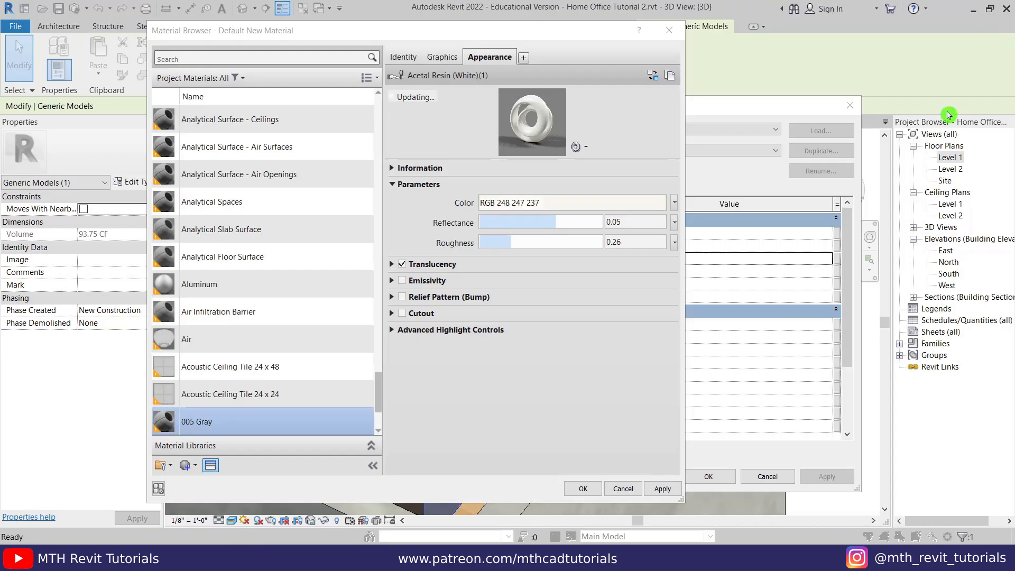
- Recolor the appearance to RGB 128 128 128 and assign 005 Gray to Small Cabinets
click(517, 206)
click(335, 245)
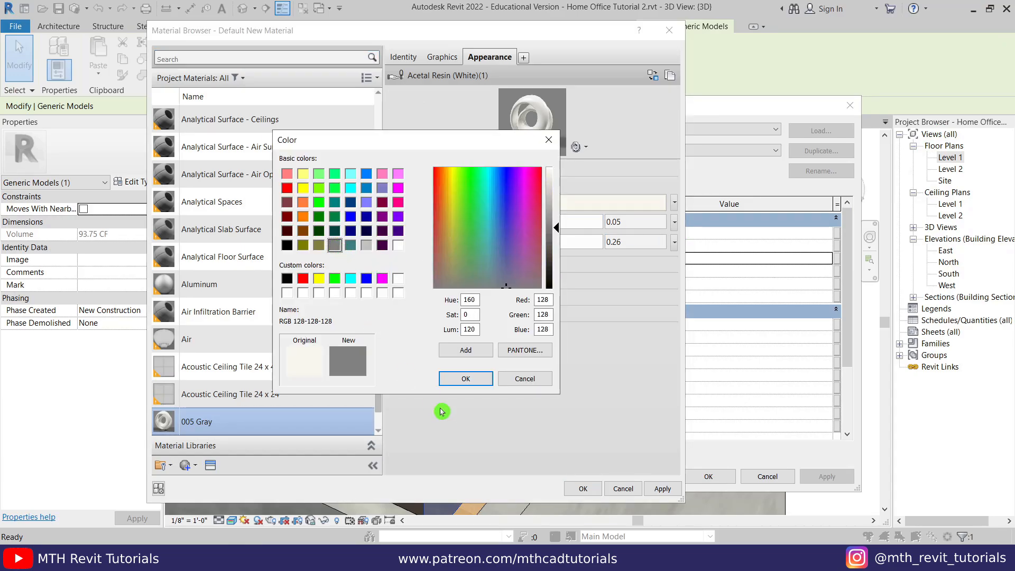
click(468, 380)
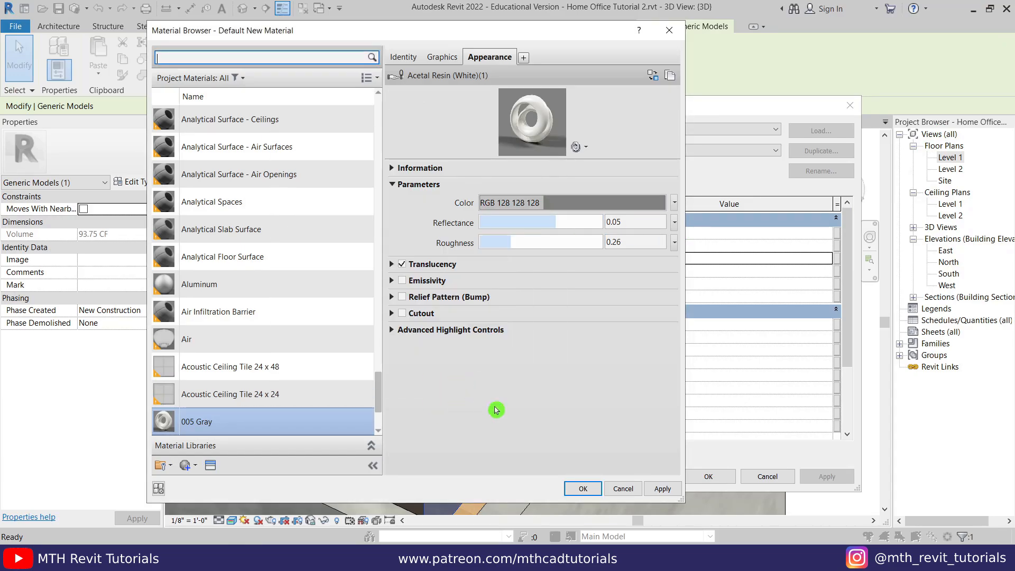
click(582, 490)
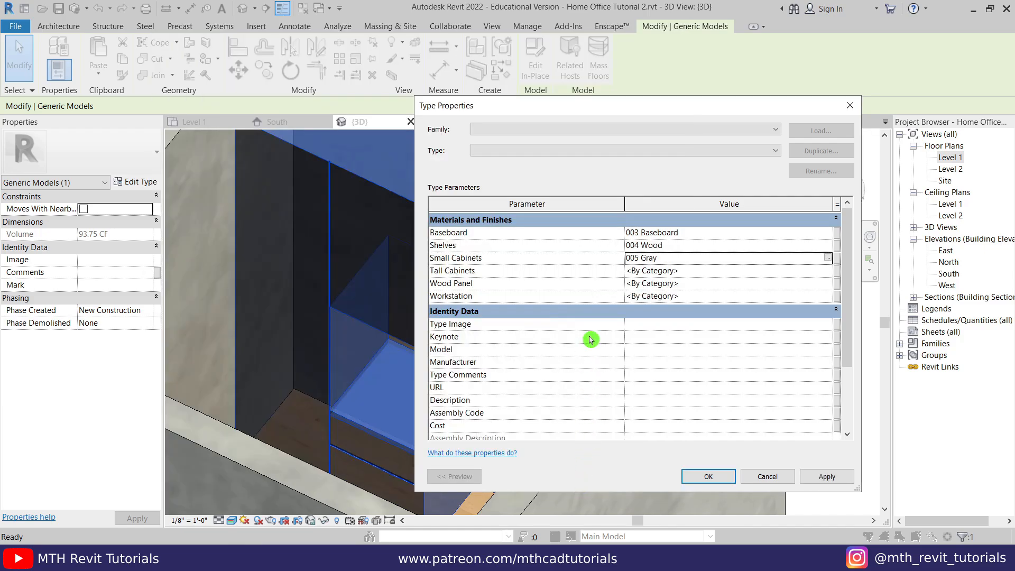
- Rename 003 Baseboard to 003 White and assign it to Tall Cabinets
click(695, 271)
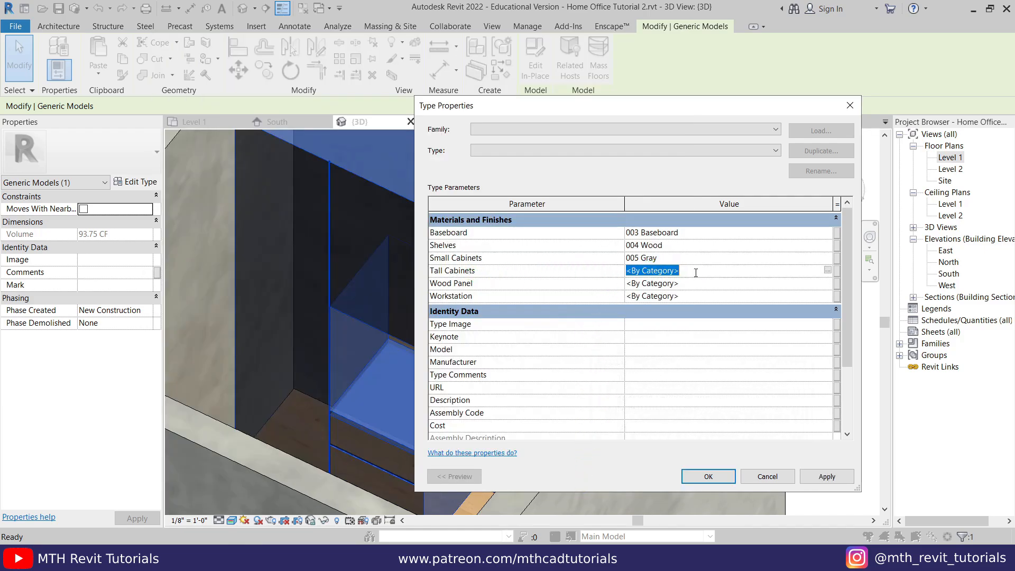
click(830, 273)
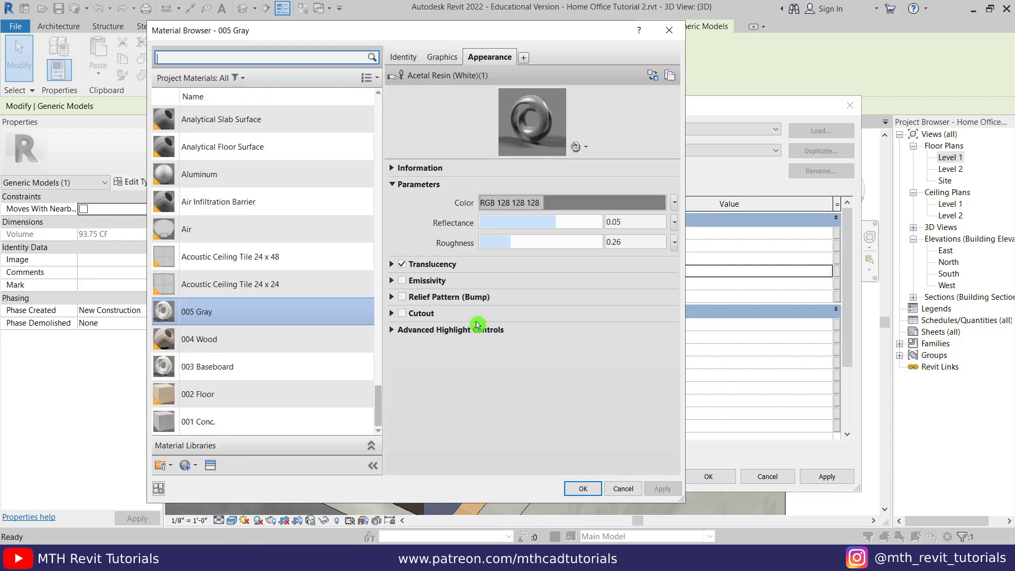
click(218, 369)
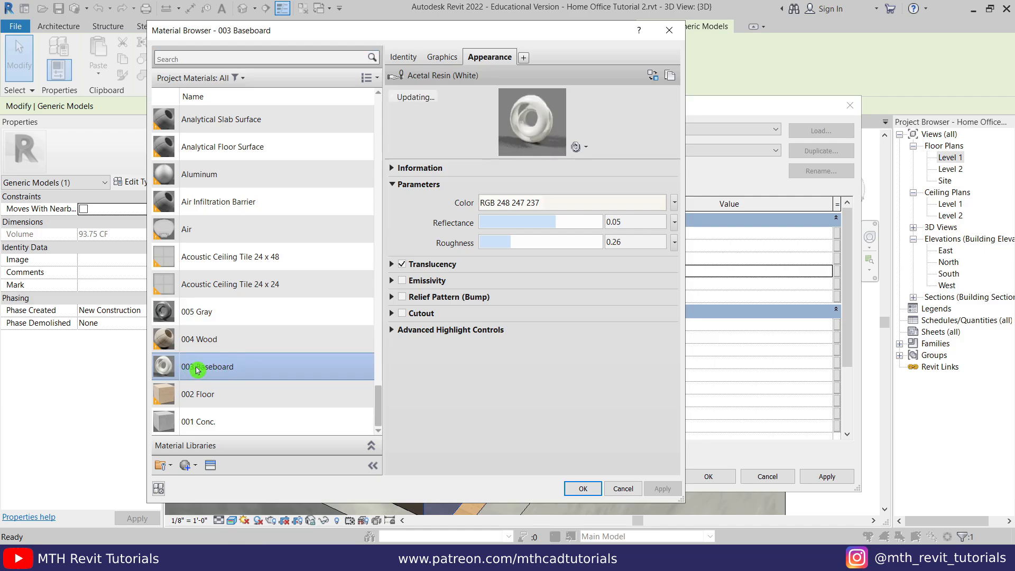
right_click(224, 372)
click(232, 408)
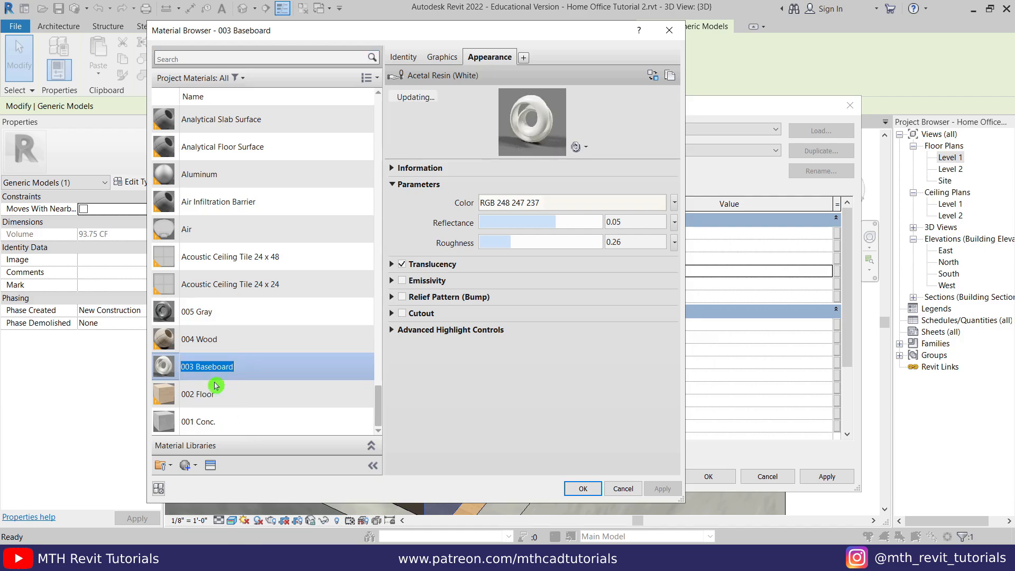
drag(197, 366, 245, 367)
text(White)
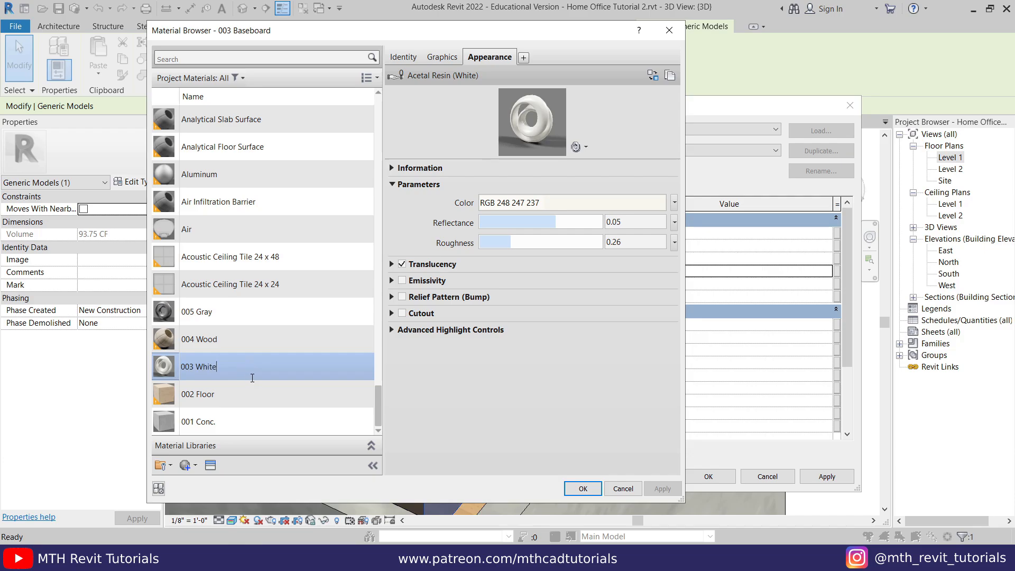
click(251, 344)
click(227, 371)
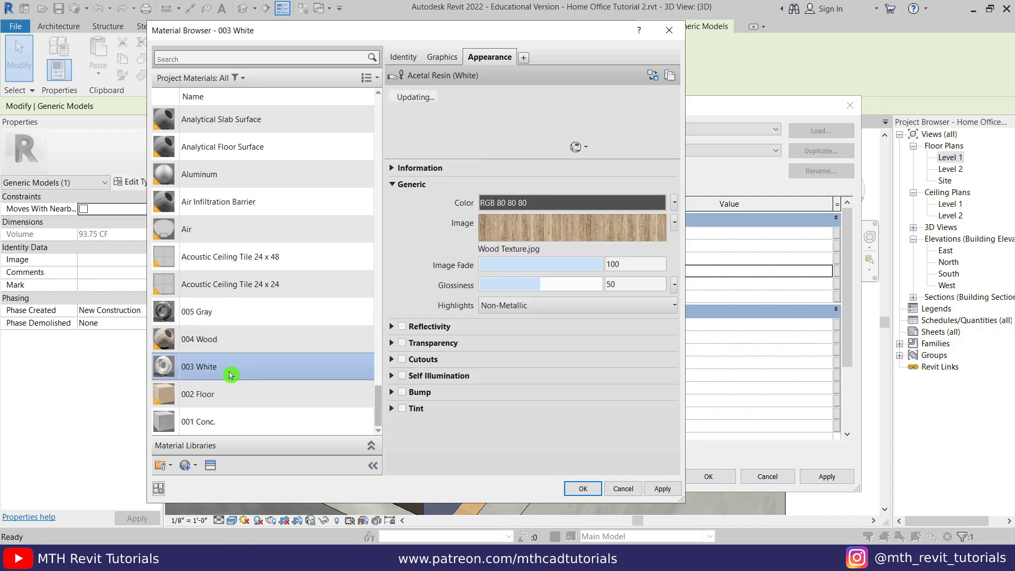
click(581, 488)
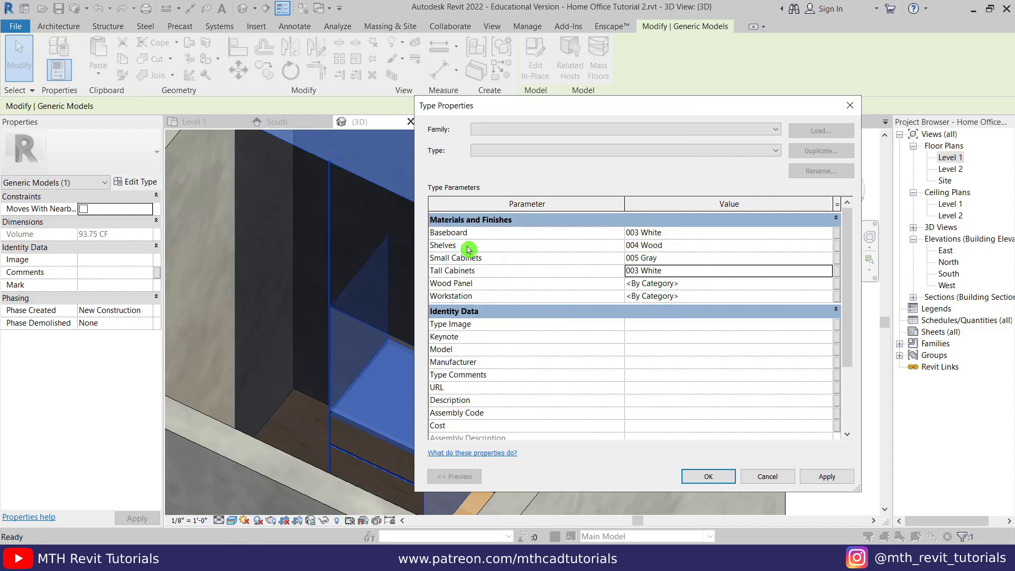
- Set the Shelves, Wood Panel and Workstation materials to 004 Wood and apply the type changes
click(692, 247)
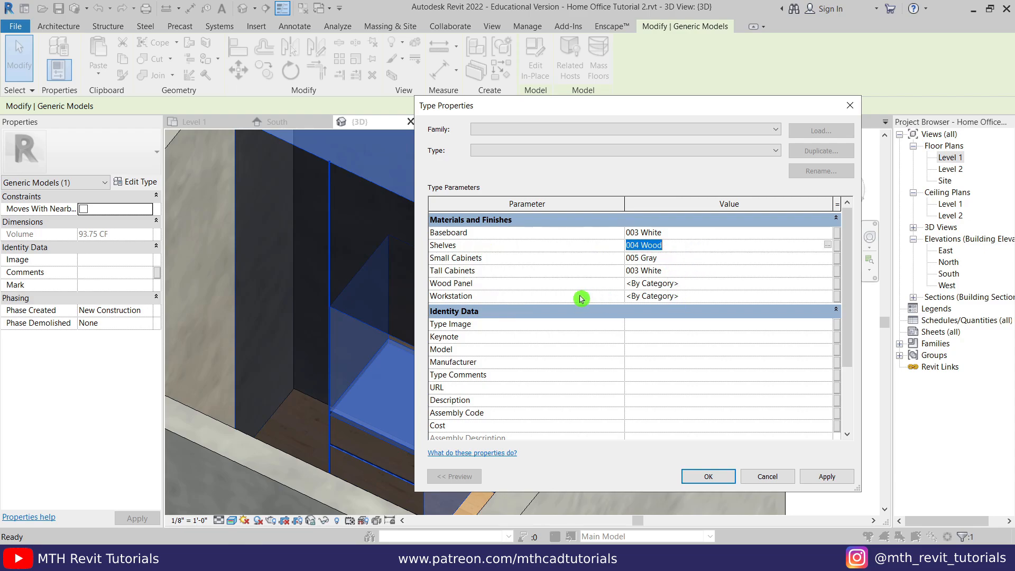
click(692, 284)
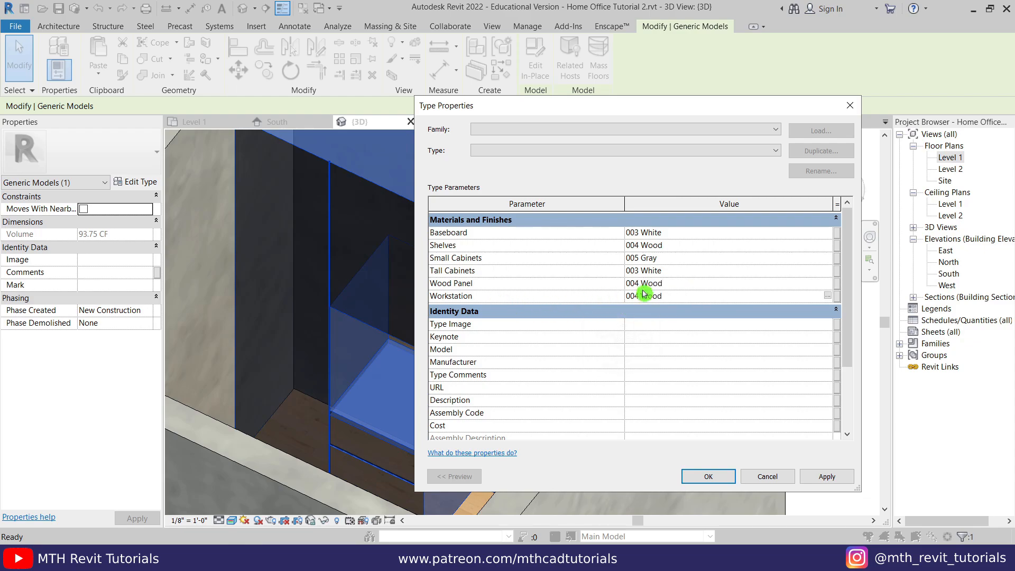
click(708, 476)
click(772, 290)
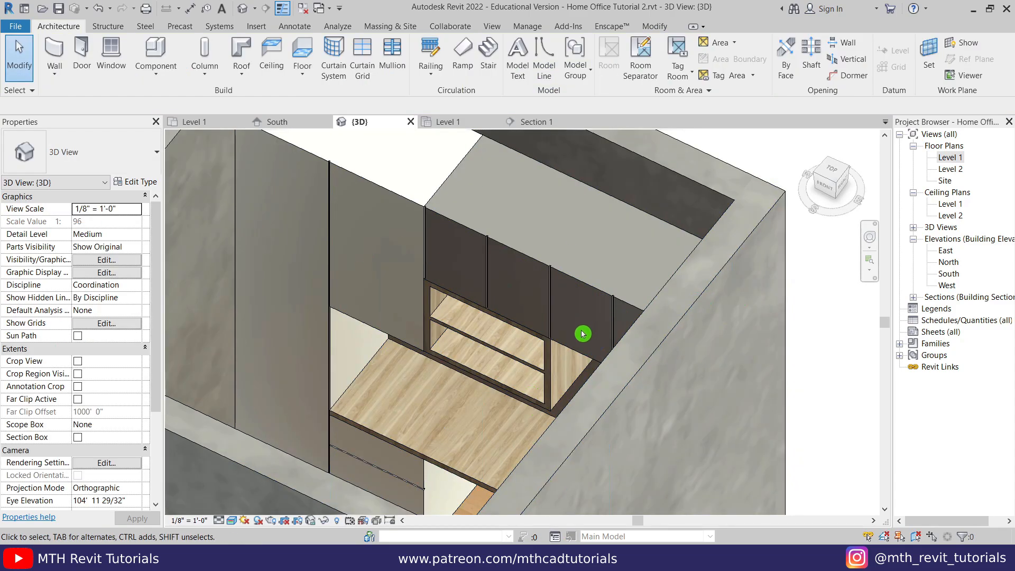
- Hide the right-hand and front walls in the 3D view
shift+middle_drag(645, 333, 489, 365)
scroll(553, 430, down, 1)
middle_drag(553, 430, 560, 383)
click(523, 360)
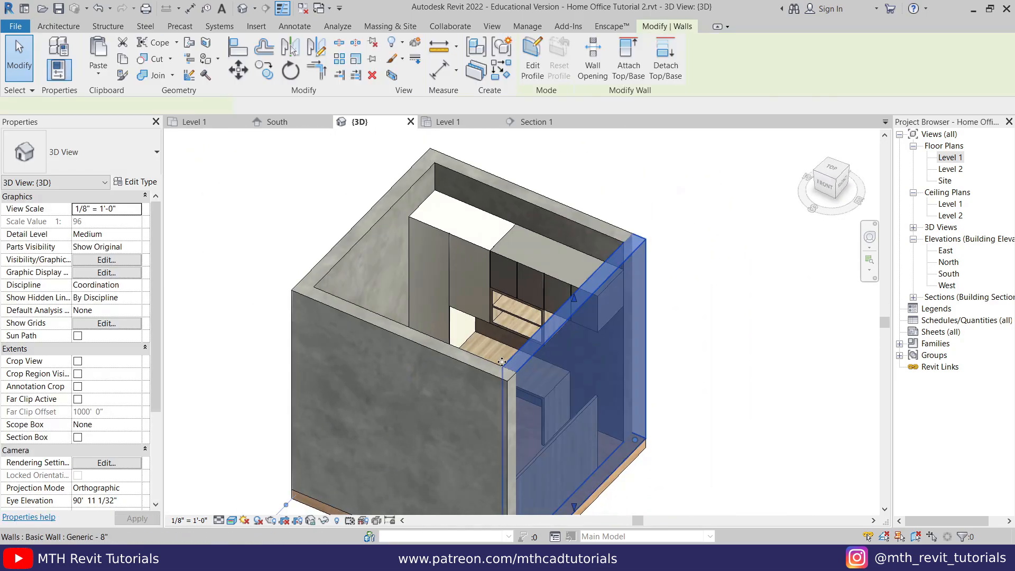
ctrl+click(450, 363)
right_click(453, 357)
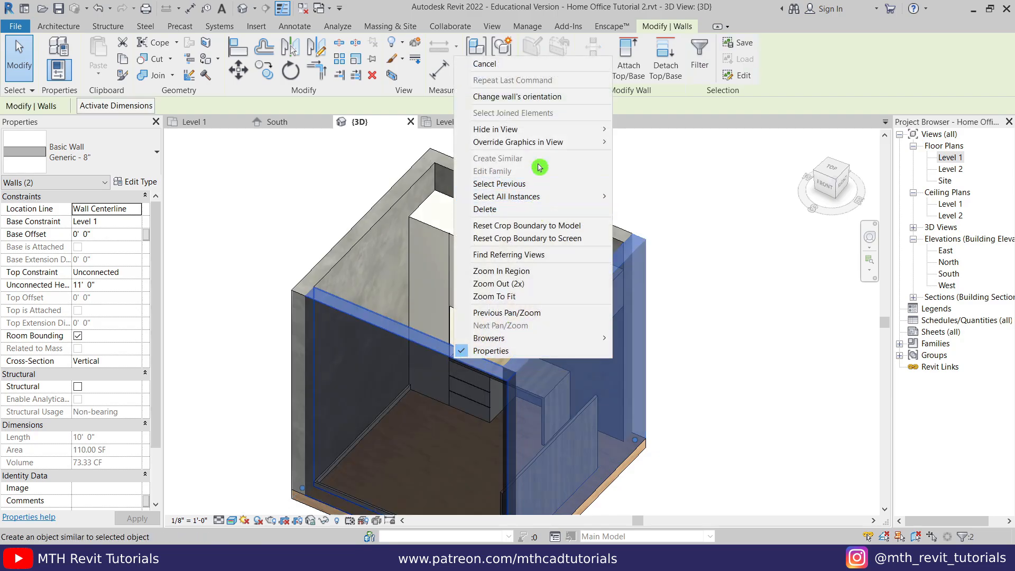
mouse_move(564, 137)
click(644, 130)
- Orbit and zoom in on the desk, then select it
scroll(534, 422, up, 4)
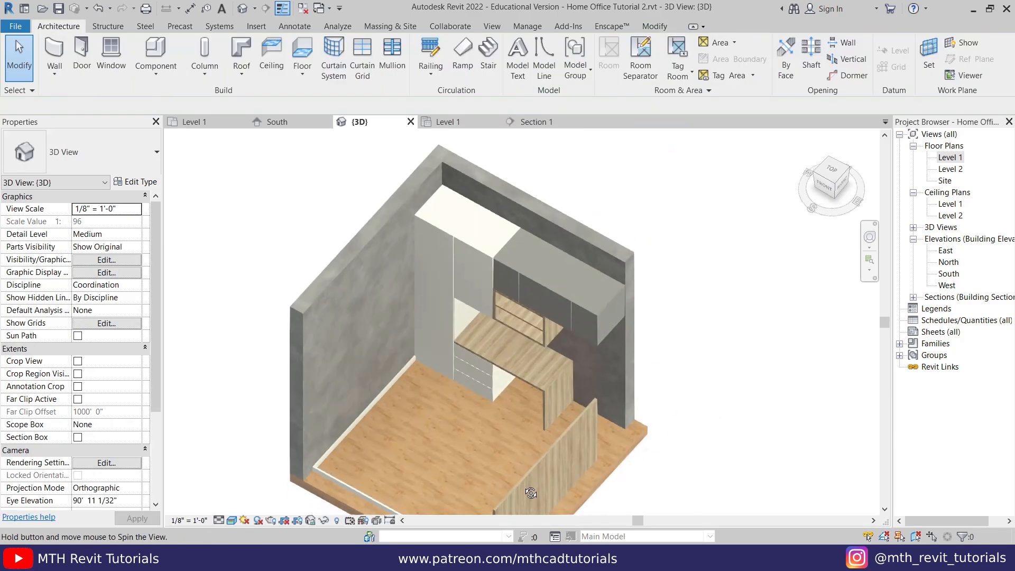
scroll(526, 408, up, 2)
mouse_move(526, 410)
shift+middle_down()
mouse_move(533, 433)
mouse_move(535, 401)
shift+middle_up()
middle_drag(510, 341, 495, 460)
scroll(525, 356, up, 3)
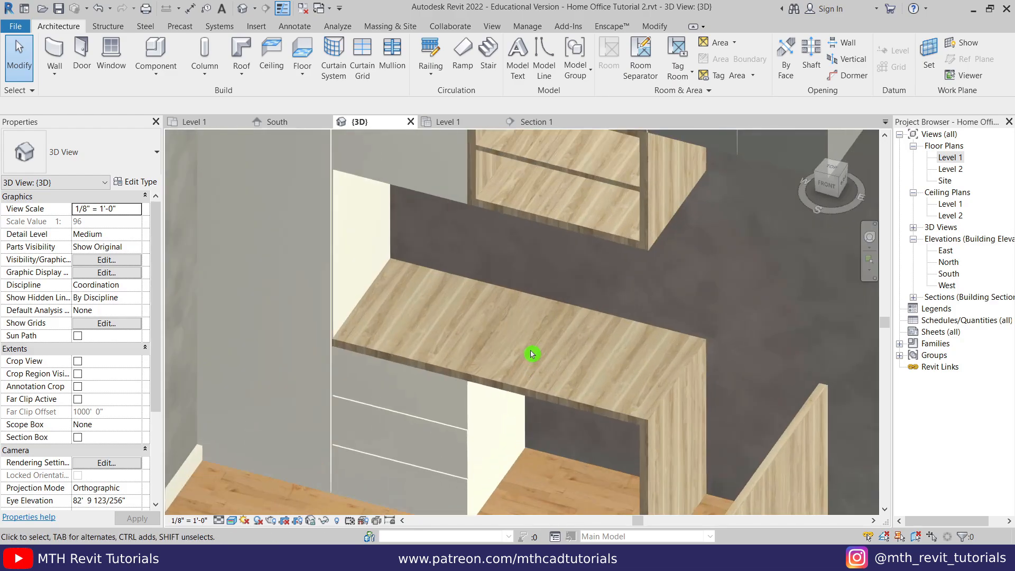
shift+middle_drag(530, 351, 532, 391)
middle_drag(624, 388, 579, 446)
scroll(595, 378, up, 2)
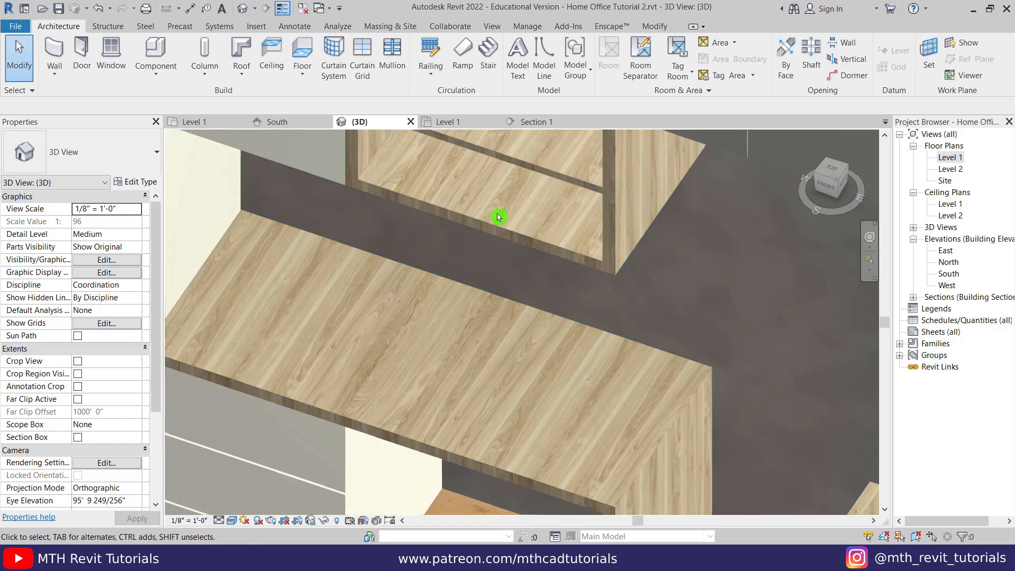
scroll(498, 216, down, 5)
scroll(533, 412, up, 2)
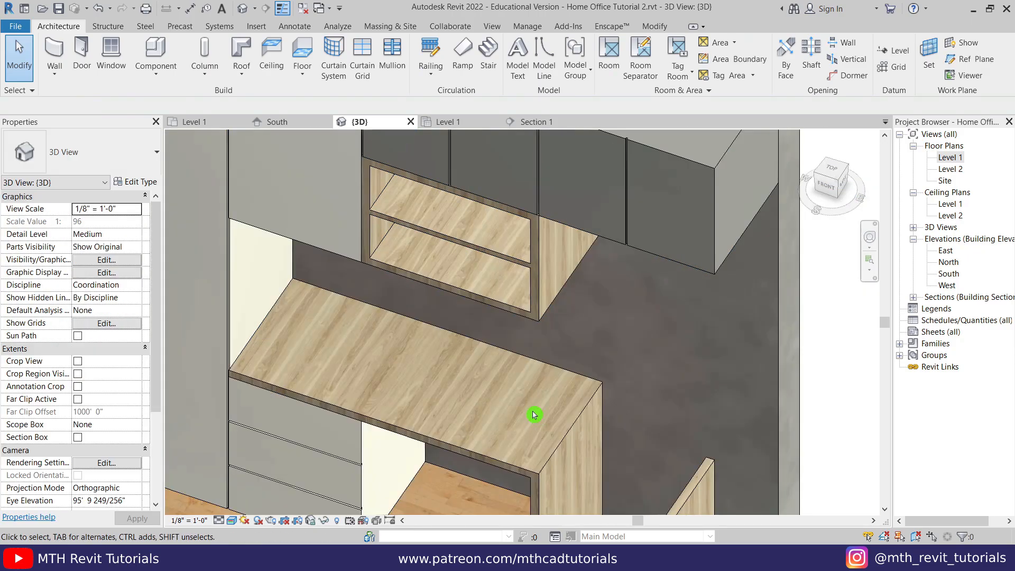
click(433, 438)
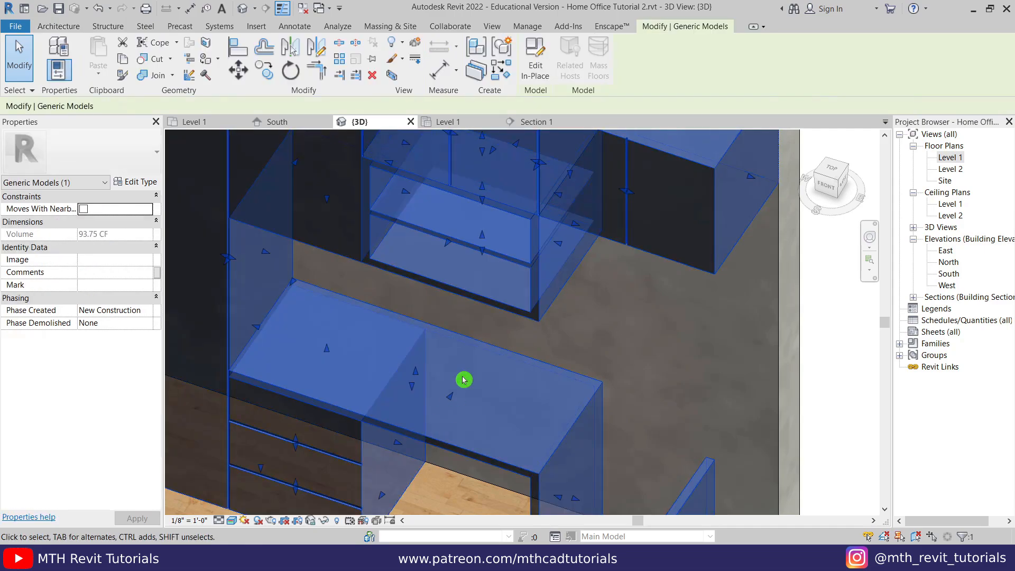
- Edit the desk in place and duplicate 004 Wood as 004 Wood 90 in Manage > Materials
click(532, 74)
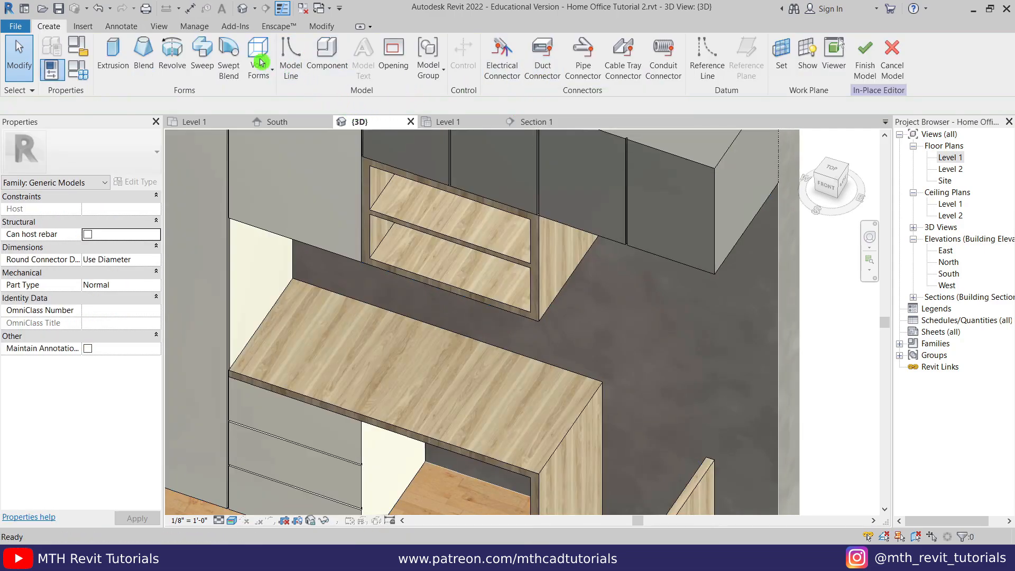
click(195, 27)
click(60, 67)
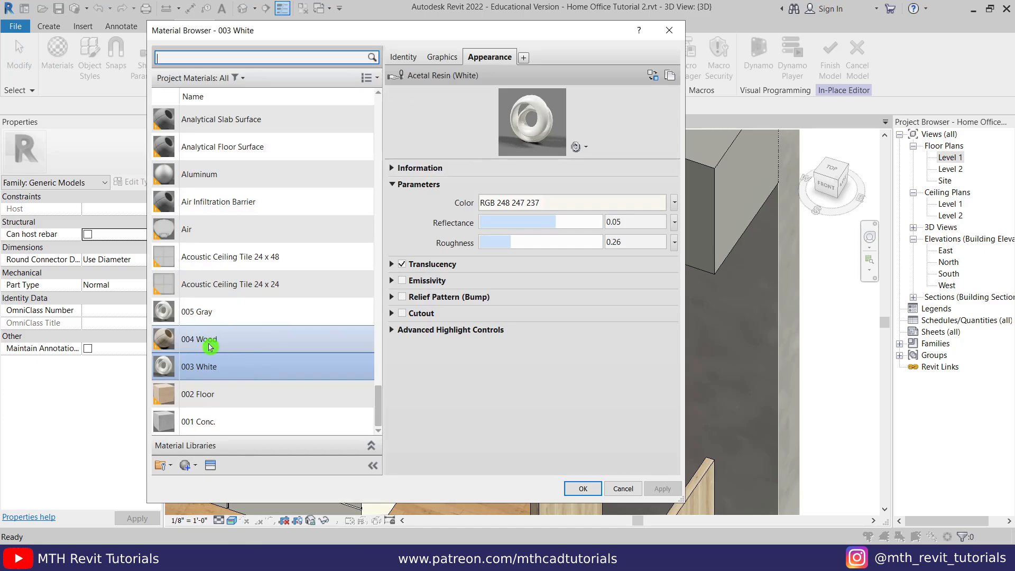
click(210, 343)
right_click(215, 345)
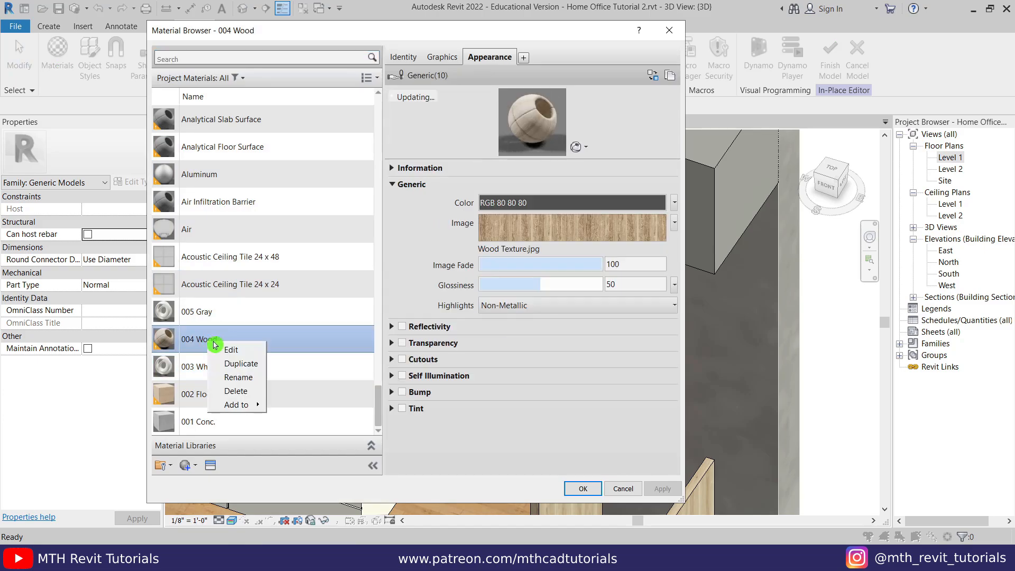
click(249, 369)
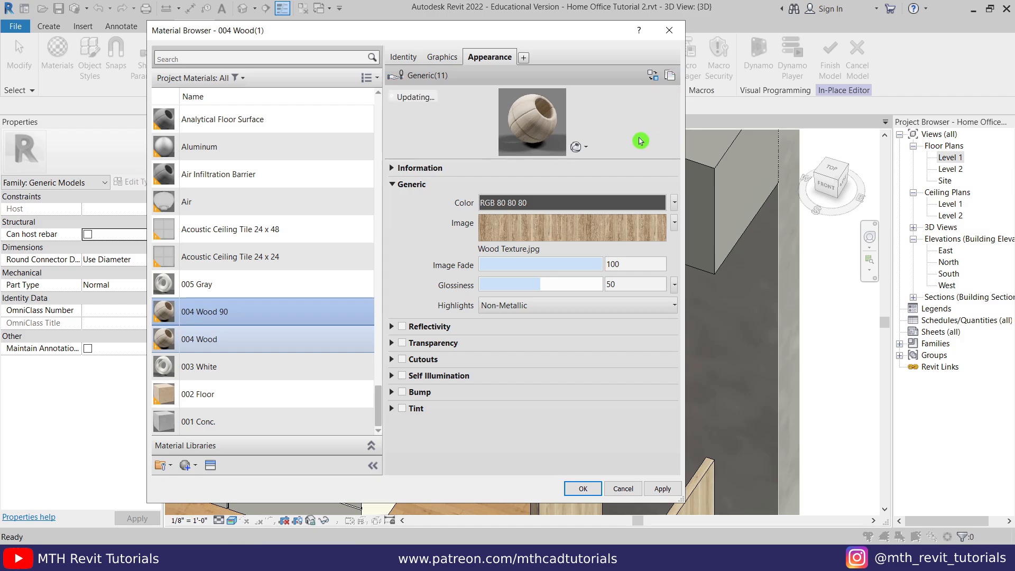
- Rotate 004 Wood 90's wood texture by 90° and apply the change
click(572, 233)
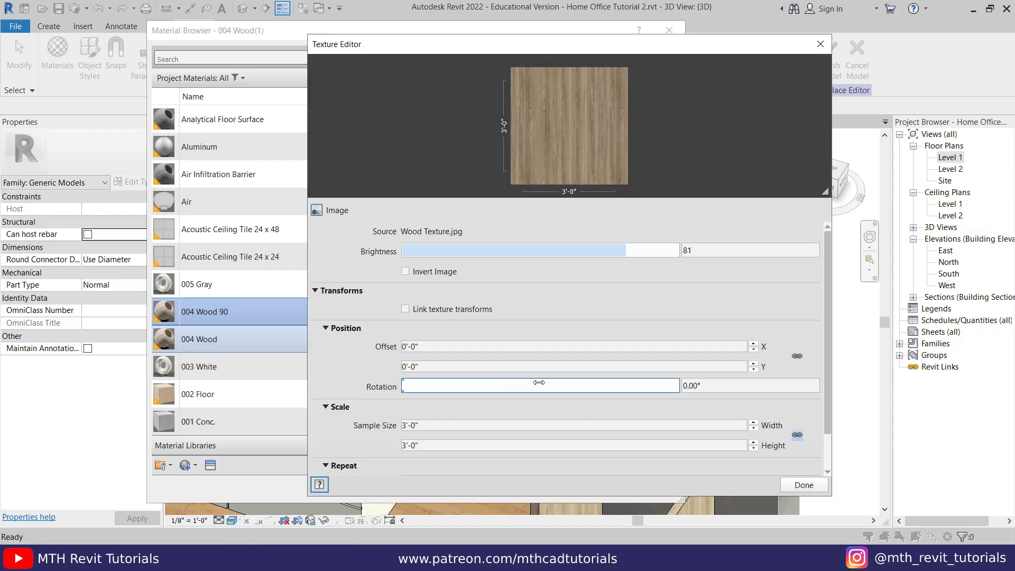
click(728, 391)
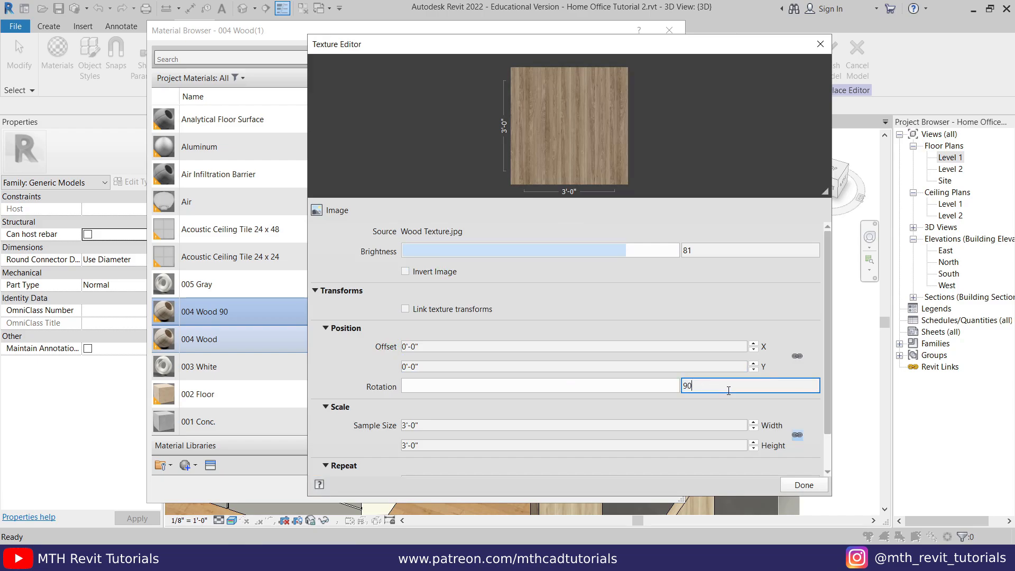
click(791, 489)
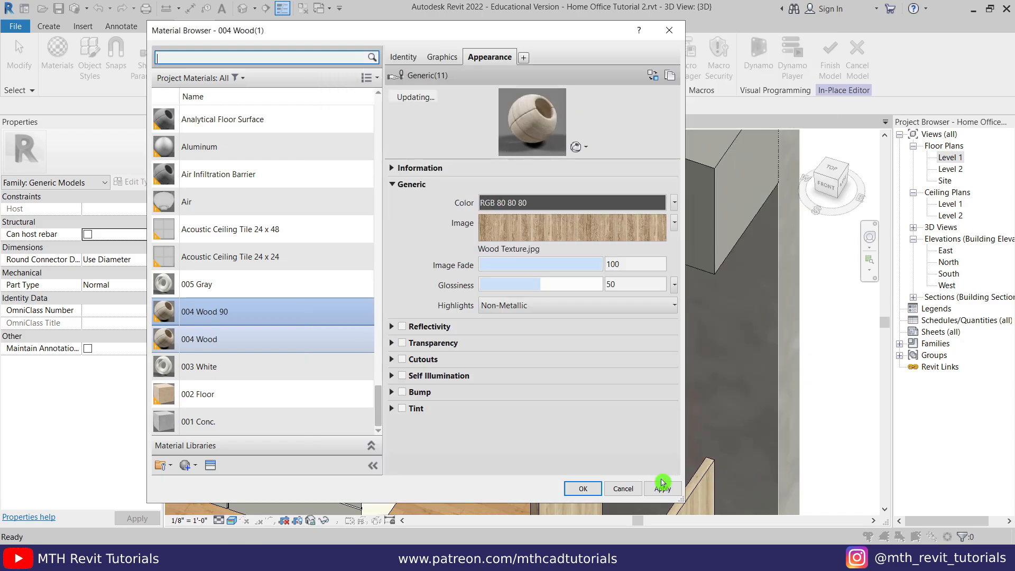
click(651, 491)
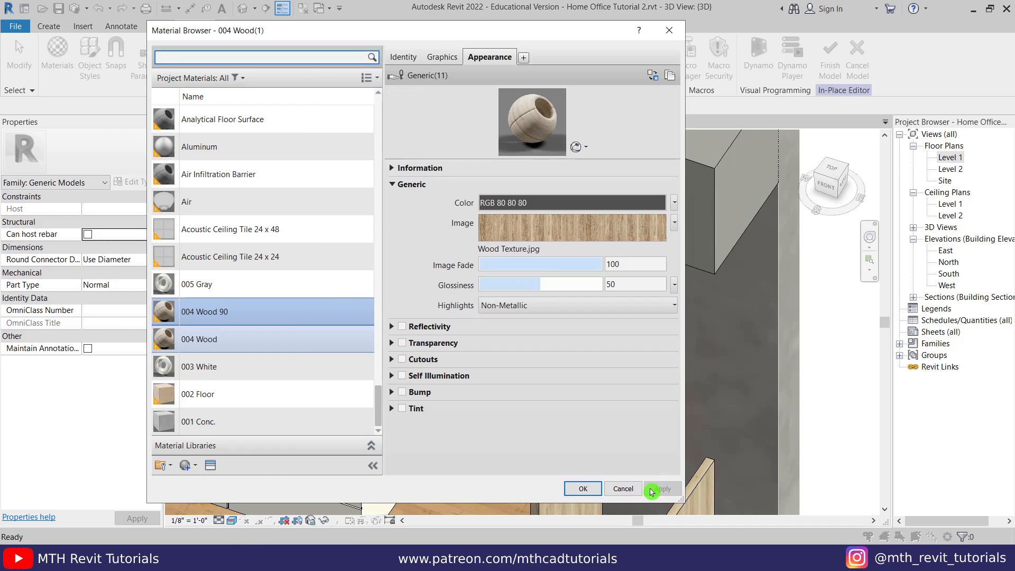
click(583, 491)
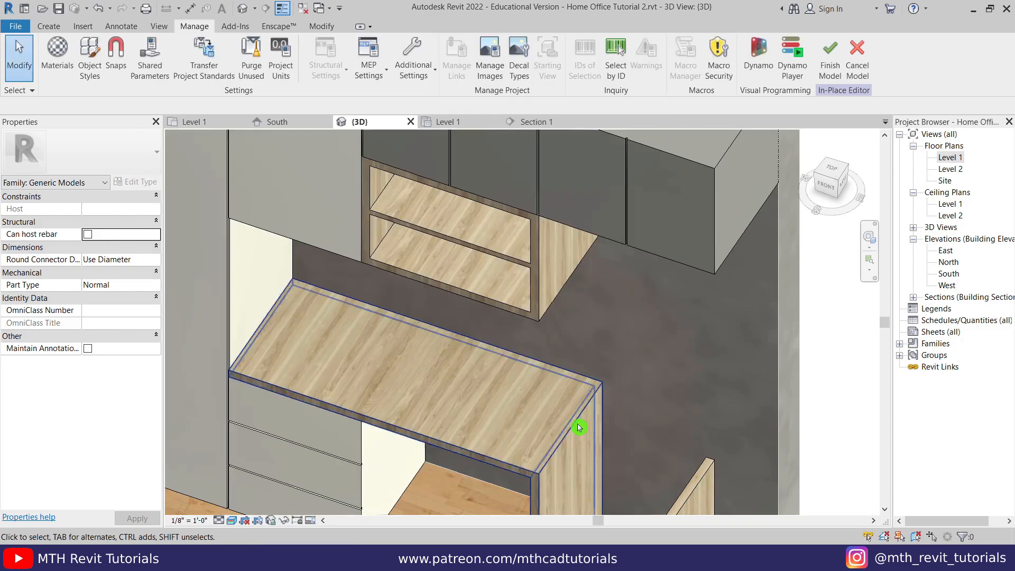
- Start the Paint tool and orbit to view the desk shelves from the front
click(322, 27)
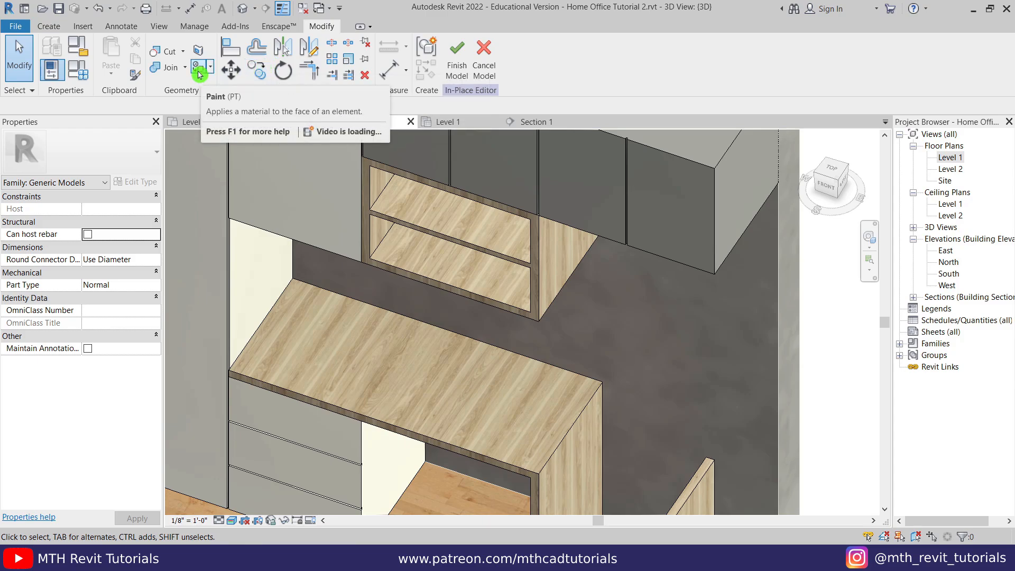
click(198, 74)
middle_drag(524, 226, 629, 223)
scroll(628, 223, up, 1)
middle_drag(548, 395, 561, 356)
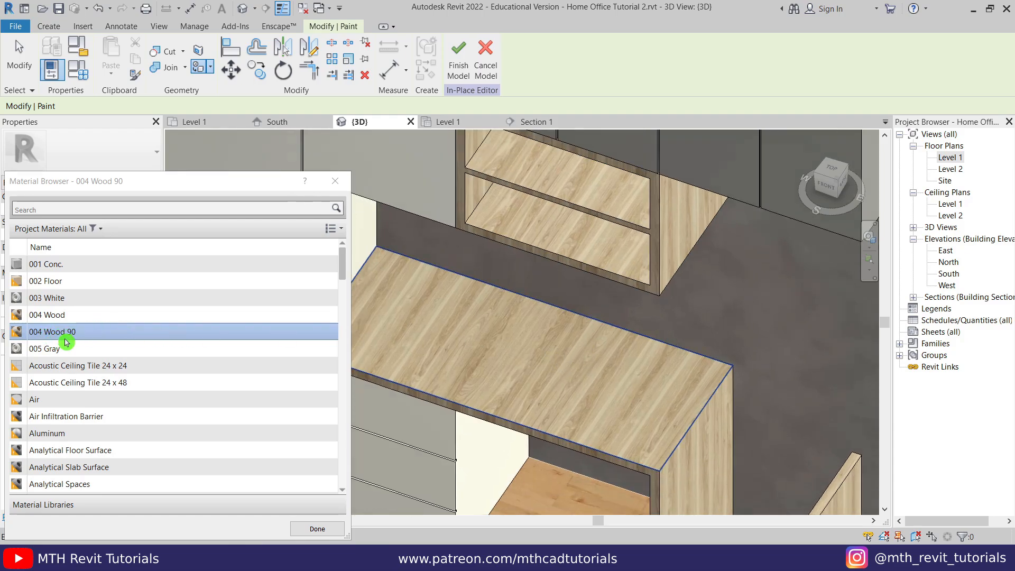
scroll(516, 353, up, 1)
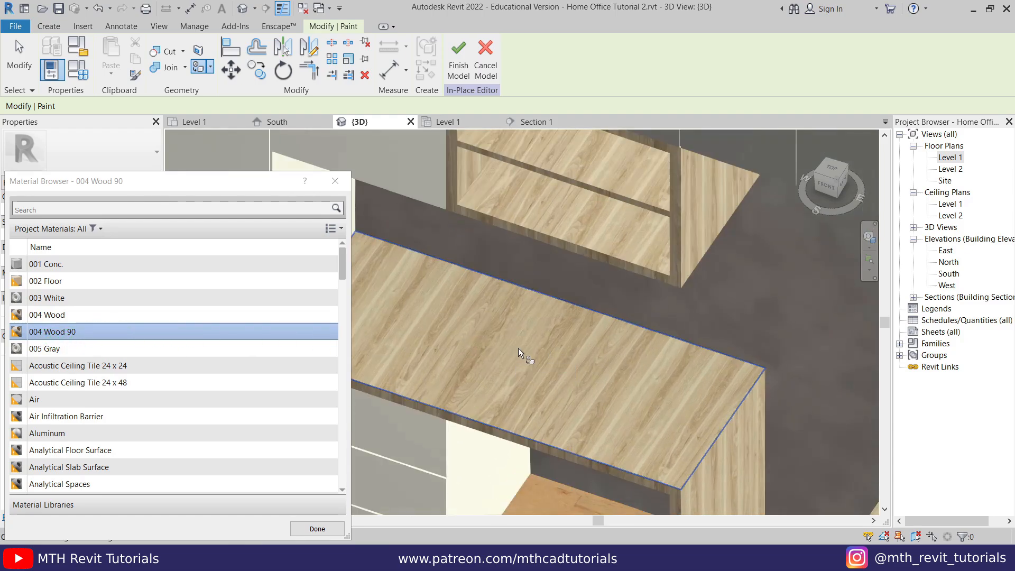
scroll(589, 321, up, 4)
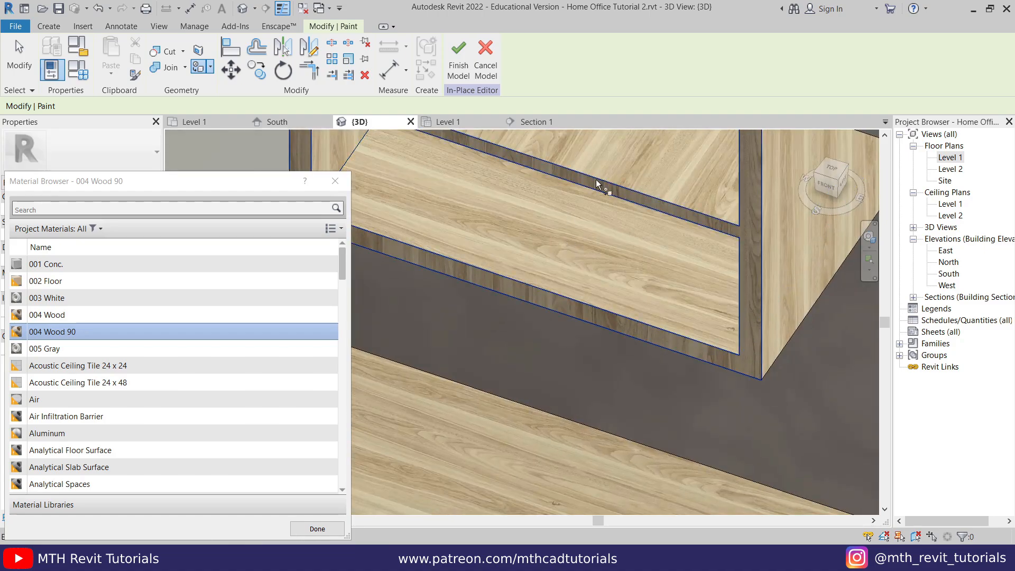
scroll(567, 208, down, 4)
shift+middle_drag(546, 403, 513, 476)
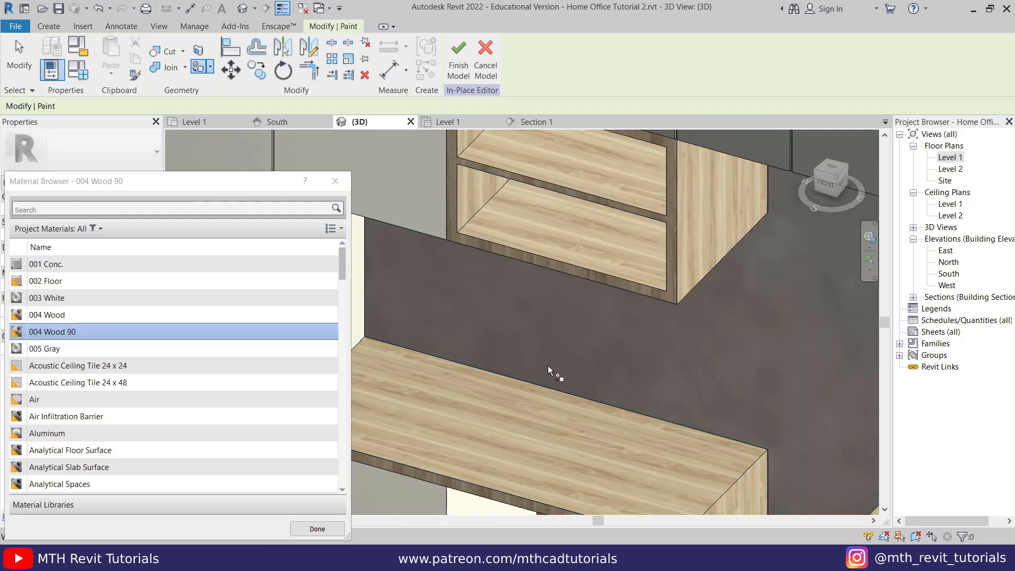
scroll(616, 327, down, 3)
scroll(638, 464, up, 6)
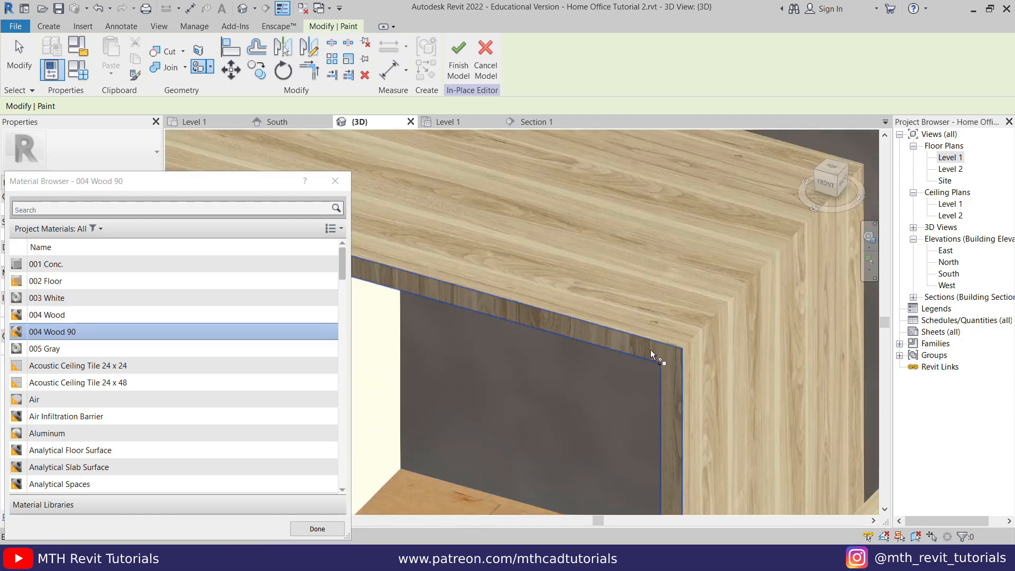
- Paint the desk's front edge faces with 004 Wood 90, then leave painting mode
click(670, 363)
scroll(625, 302, down, 4)
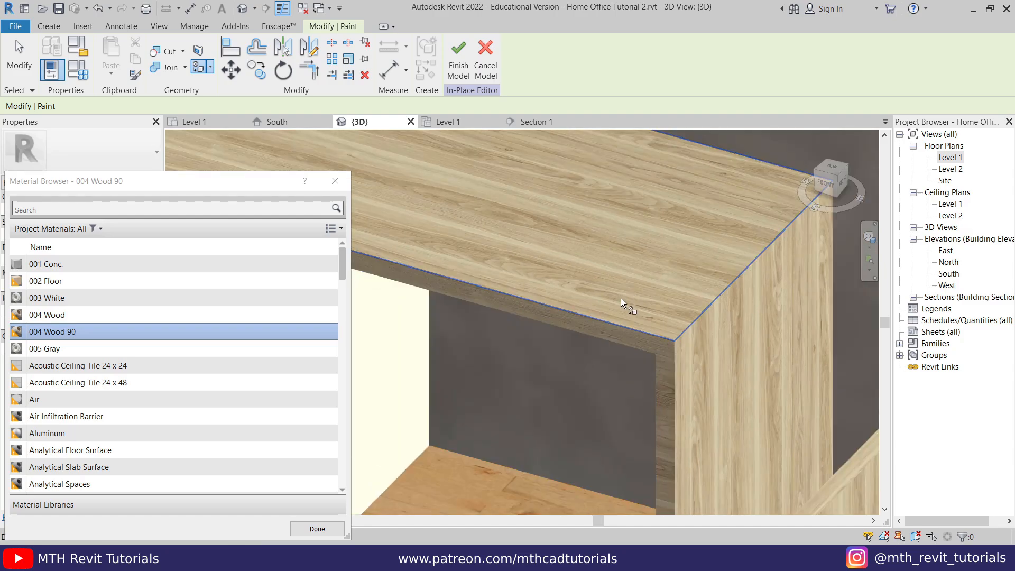
mouse_move(596, 390)
shift+middle_down()
mouse_move(657, 428)
mouse_move(644, 493)
mouse_move(634, 489)
shift+middle_up()
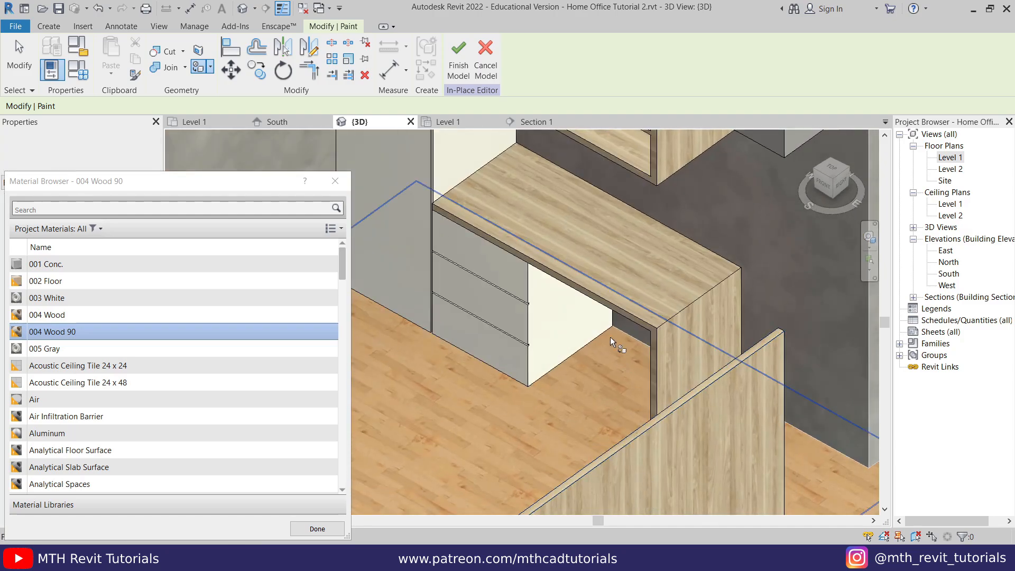
key(Escape)
click(612, 342)
scroll(611, 342, down, 4)
shift+middle_drag(447, 351, 433, 401)
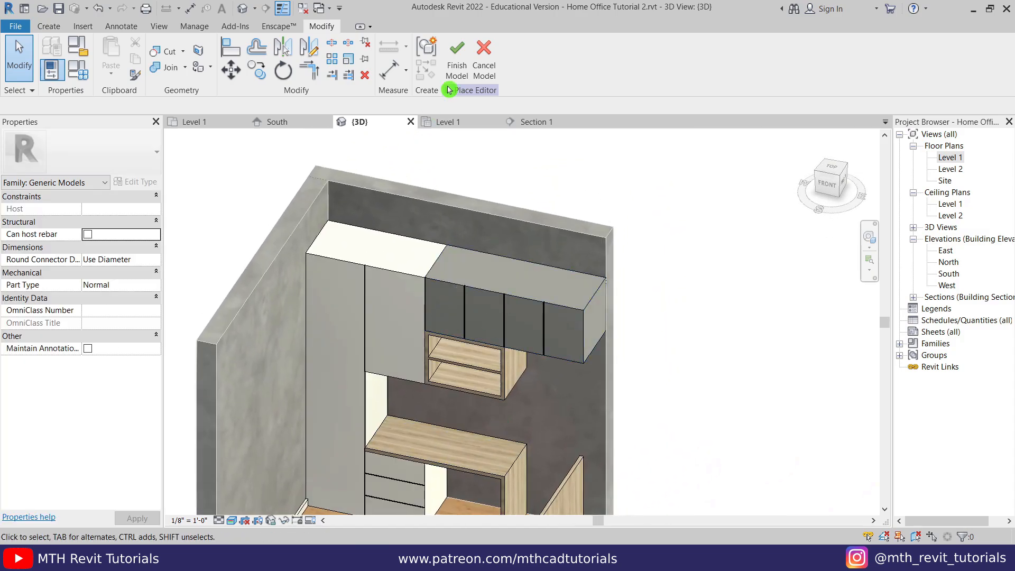
- Finish the desk model and paint the back wall face with Gypsum Wall Board
click(457, 79)
shift+middle_drag(546, 276, 512, 295)
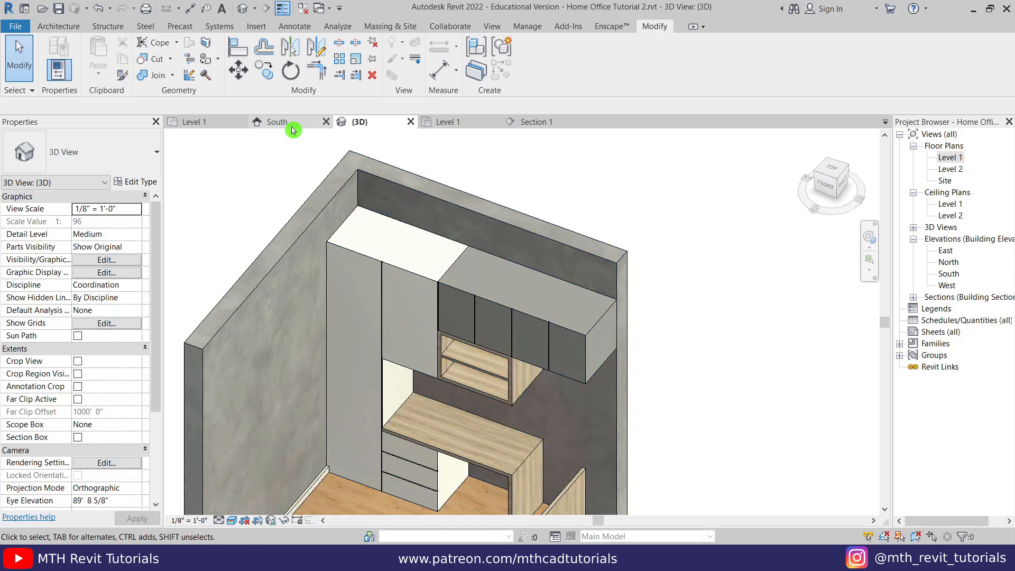
click(213, 60)
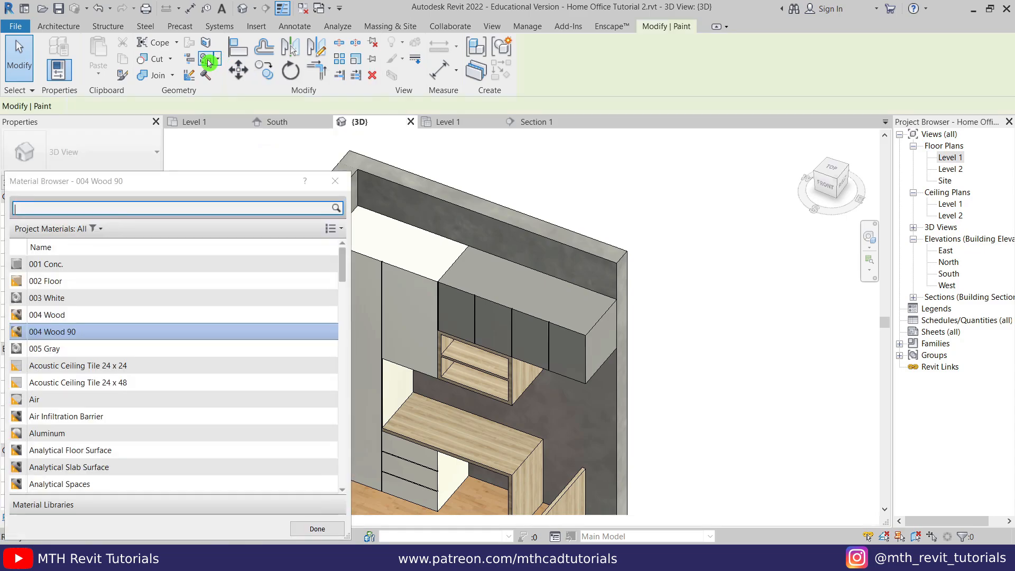
drag(215, 195, 233, 149)
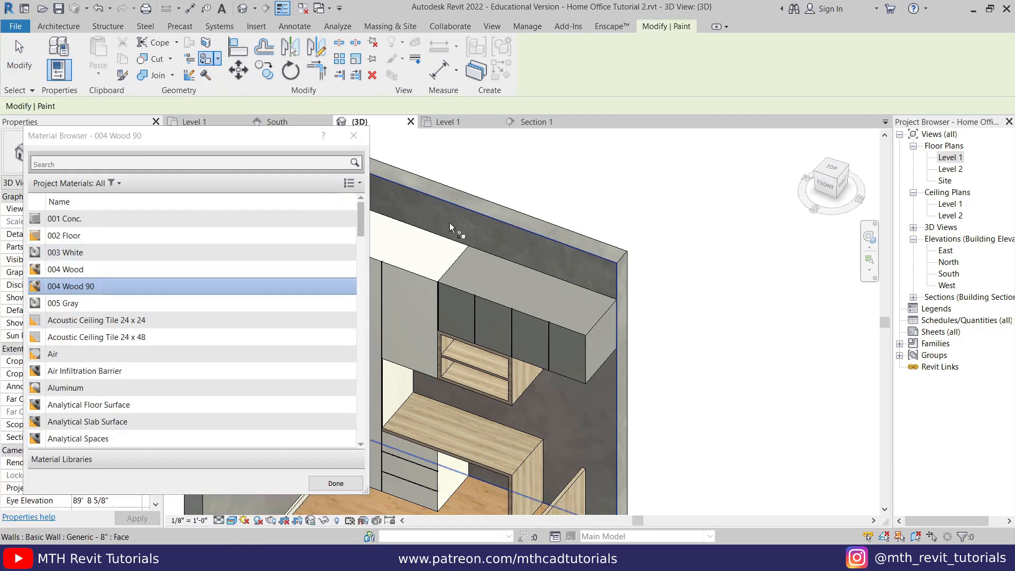
click(152, 167)
text(gypsum)
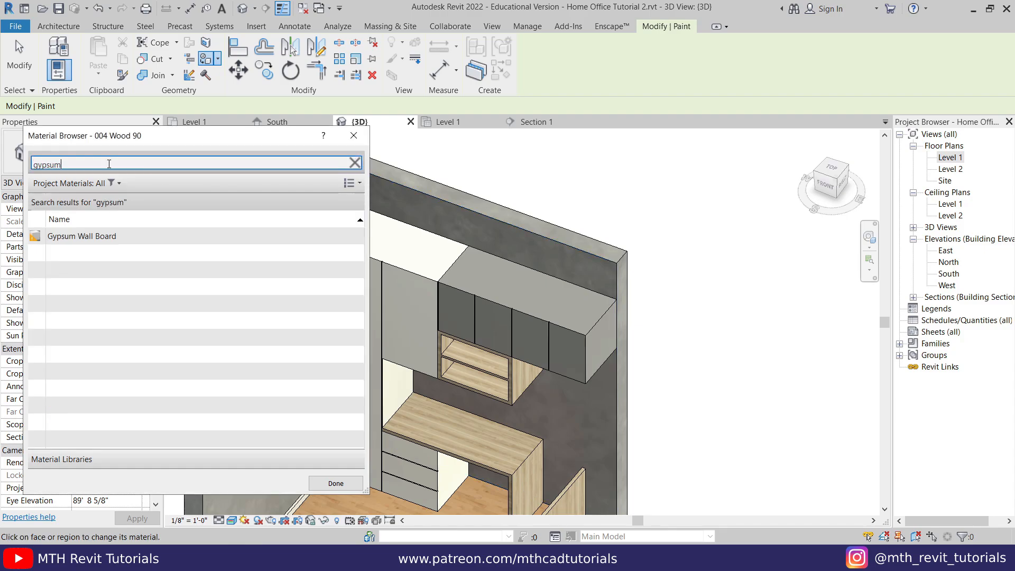
click(106, 236)
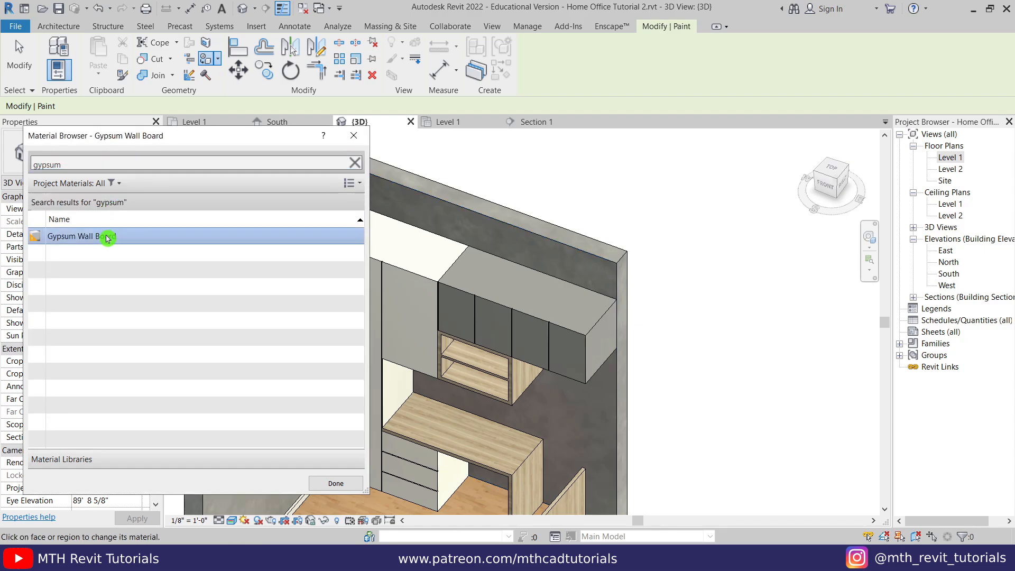
click(427, 210)
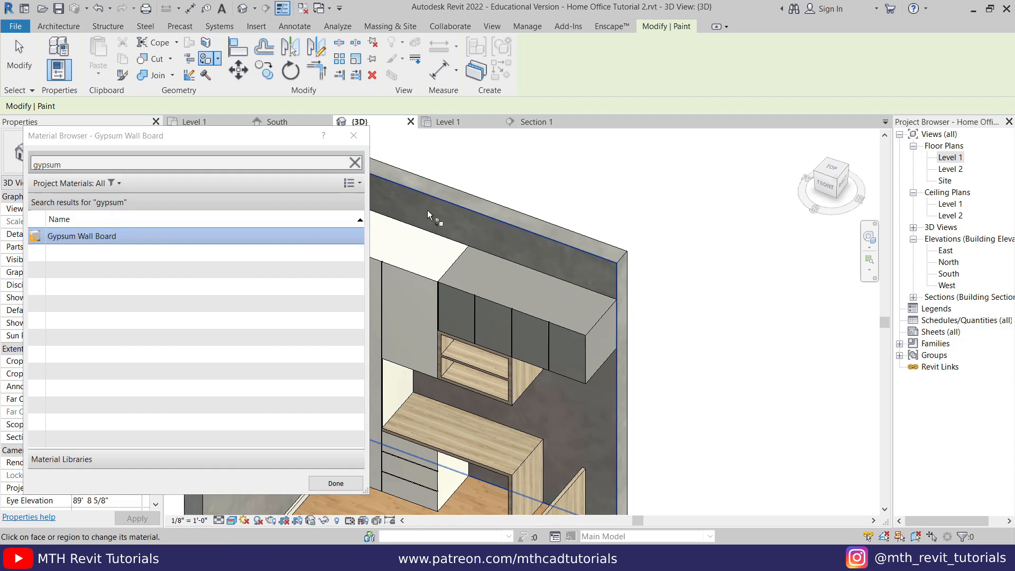
- Close the material browser and orbit to a low corner view into the room
click(356, 142)
scroll(479, 264, down, 2)
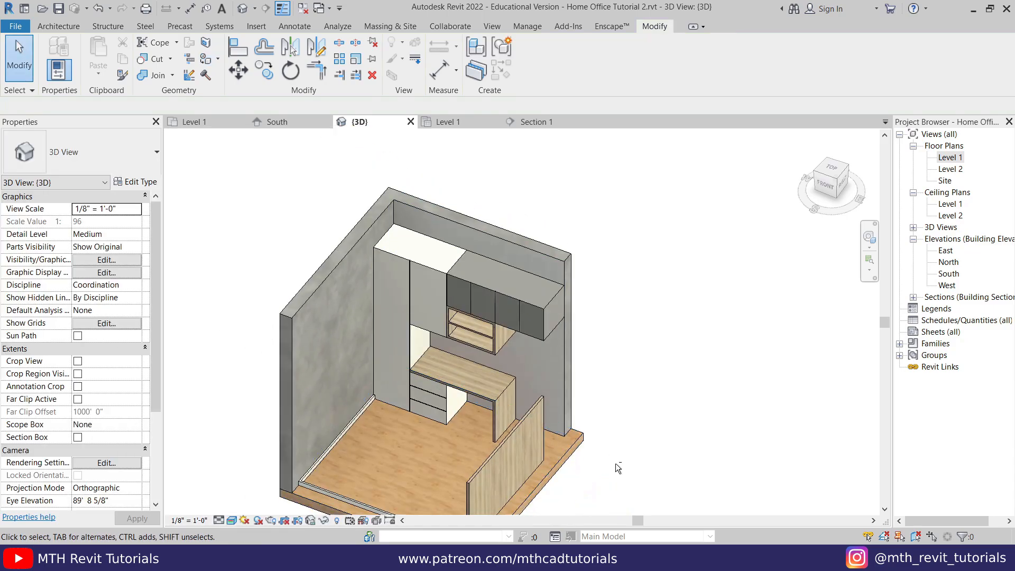
mouse_move(615, 463)
shift+middle_down()
mouse_move(579, 468)
mouse_move(696, 469)
mouse_move(554, 501)
shift+middle_up()
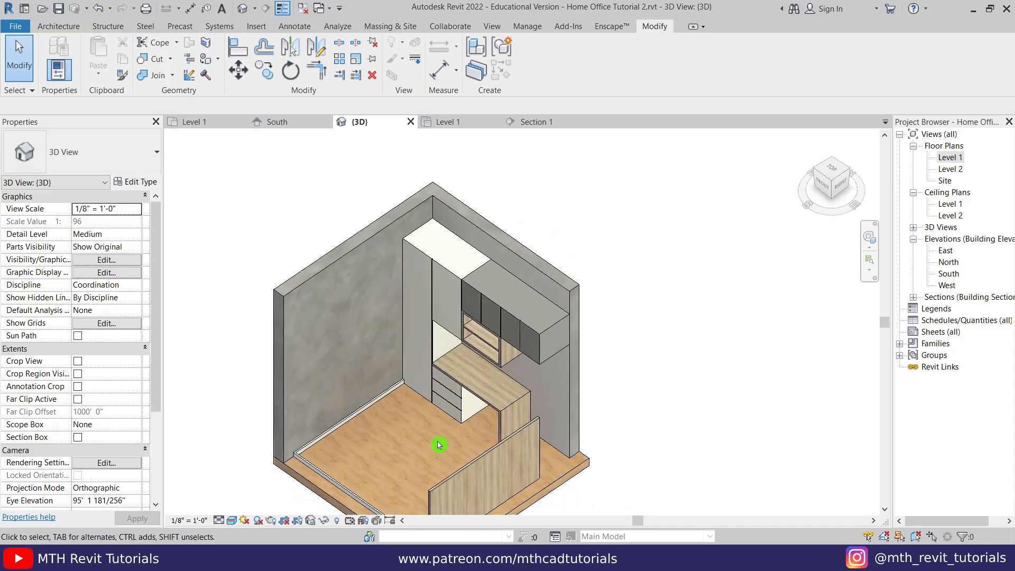
scroll(440, 446, up, 1)
middle_drag(454, 419, 471, 444)
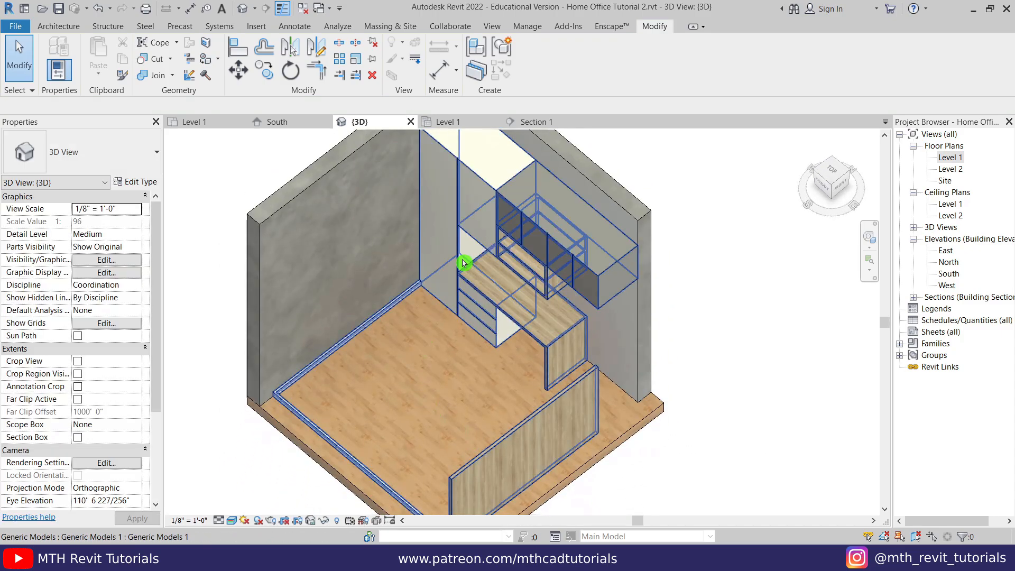
shift+middle_drag(502, 384, 437, 262)
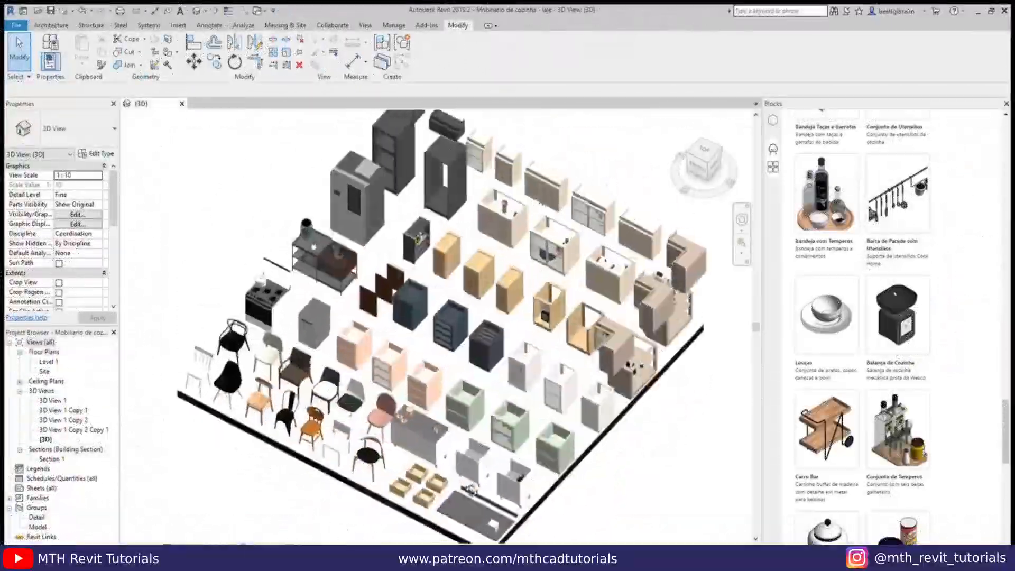
- Place the Suporte Alto e Bombons sweets stand on the cabinet top, then pick Faqueiro de Mesa
scroll(495, 350, up, 6)
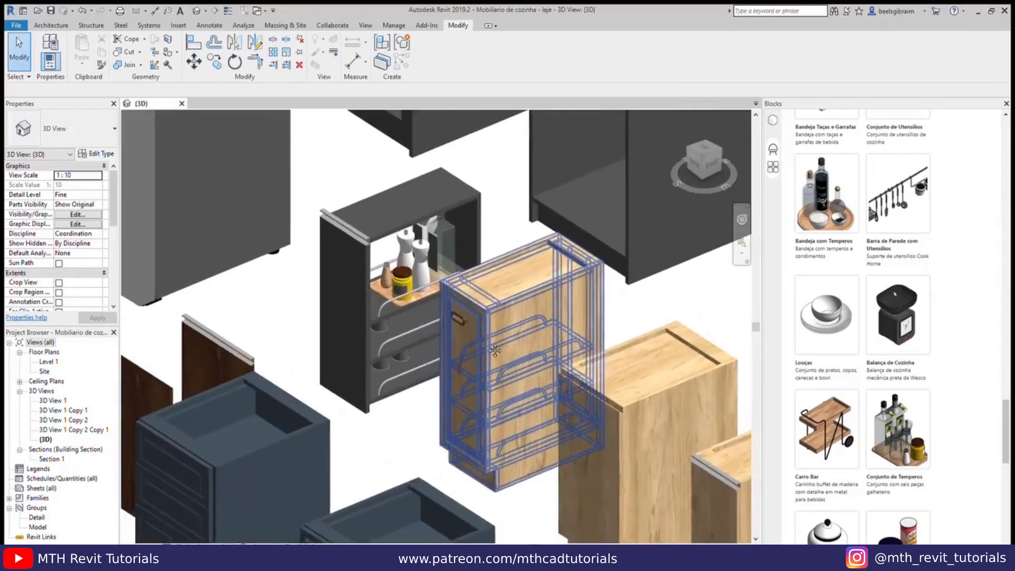
scroll(495, 350, up, 3)
drag(1004, 438, 1003, 497)
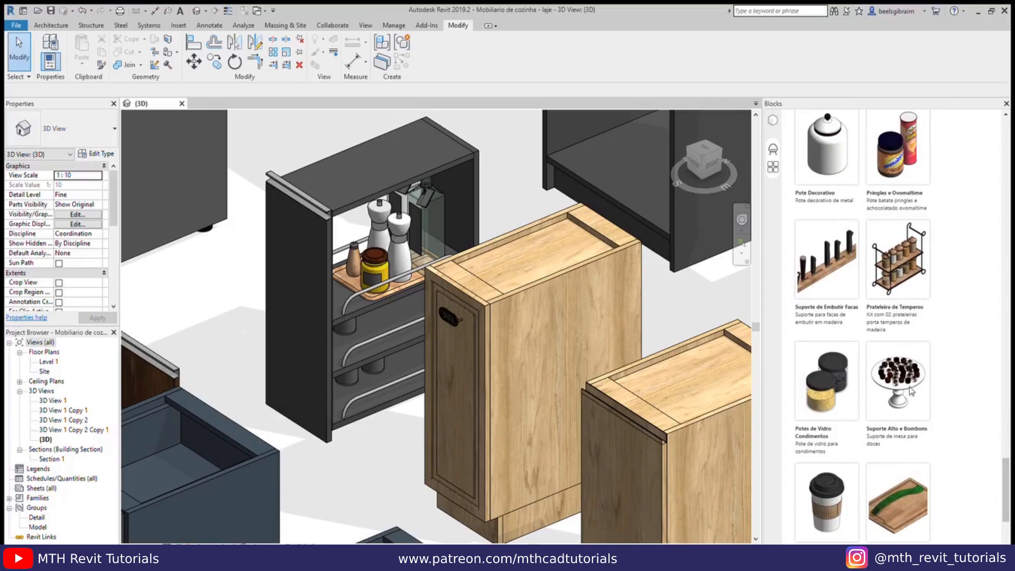
click(910, 391)
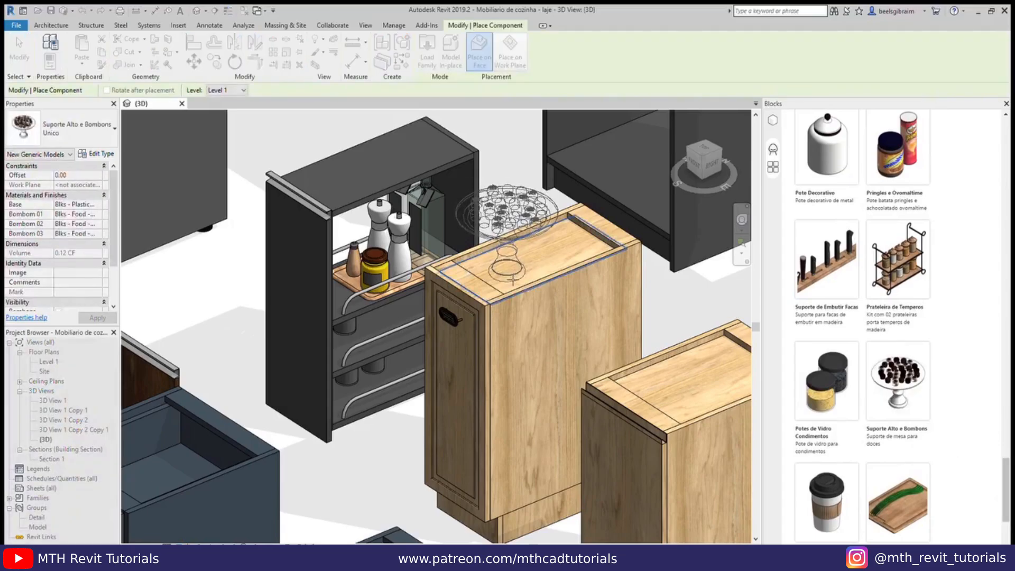
click(641, 328)
key(Escape)
key(Escape)
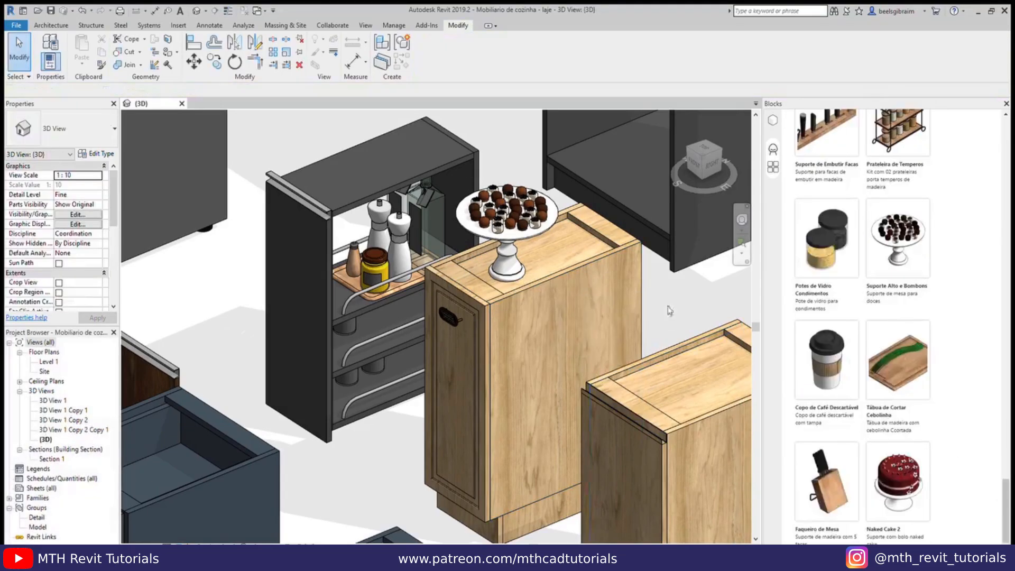
click(823, 494)
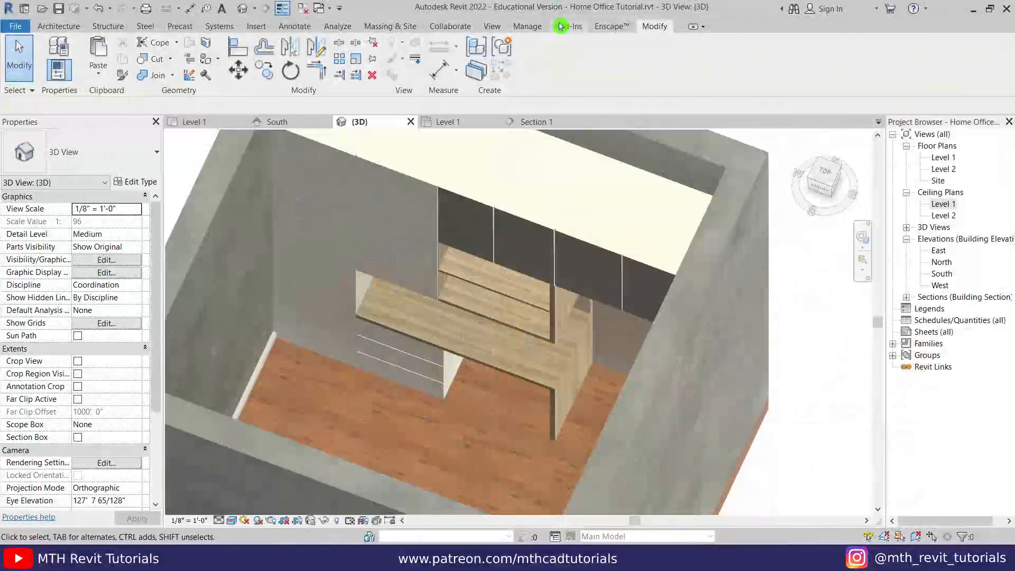
click(560, 27)
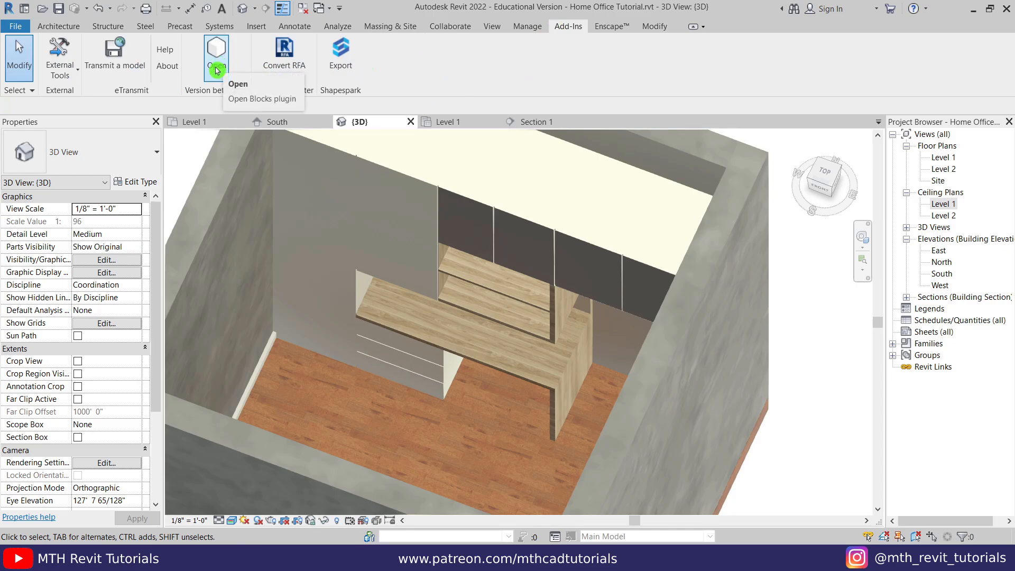
- Open the Blocks catalogue, sign in with the account e-mail and password, and widen the panel
click(214, 70)
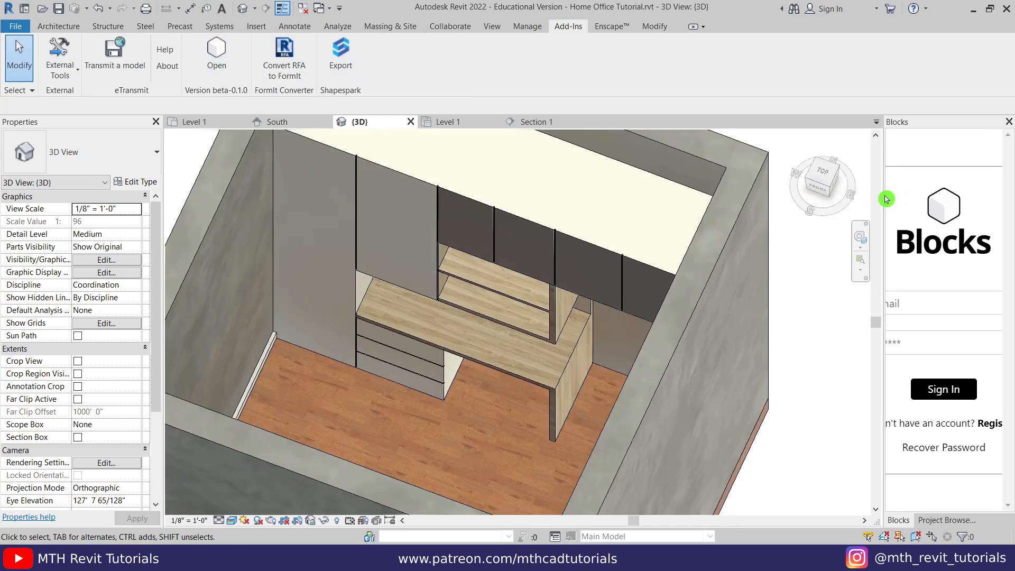
drag(883, 199, 803, 204)
click(900, 303)
key(Tab)
text(••)
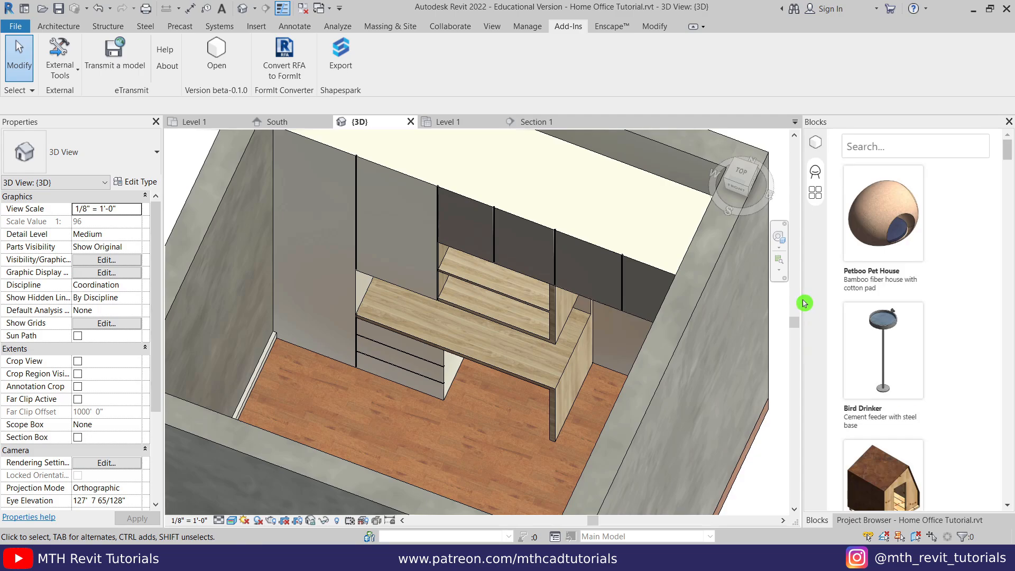
drag(803, 302, 774, 303)
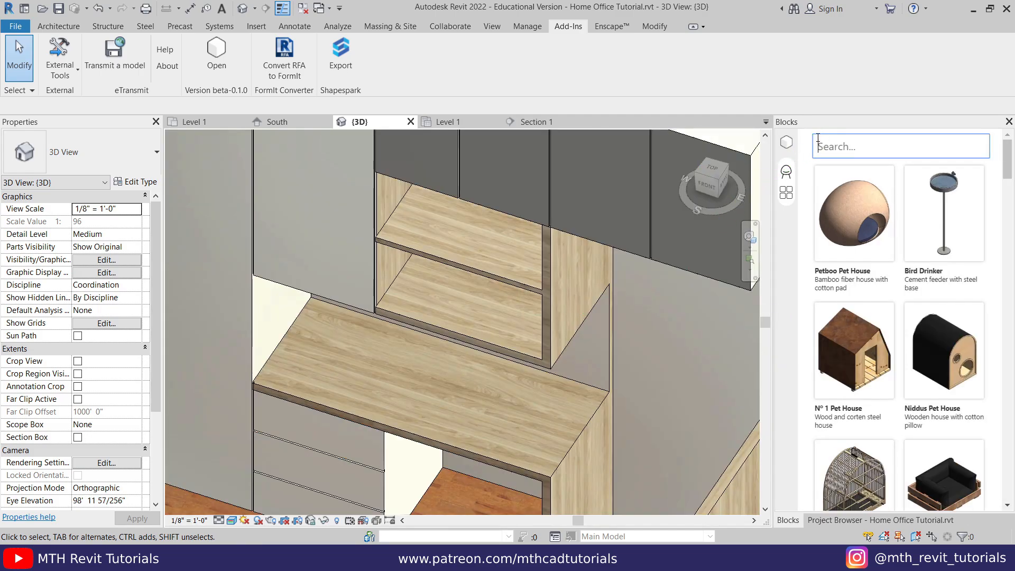
- Search 'laptop' in Blocks and place the Macbook 3 on the desk top
text(laptop)
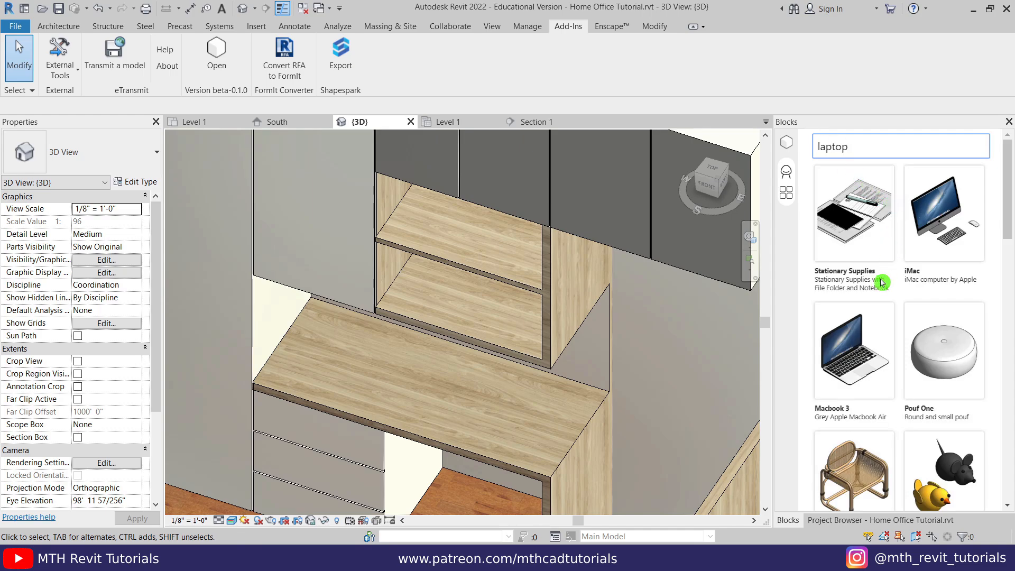
click(861, 359)
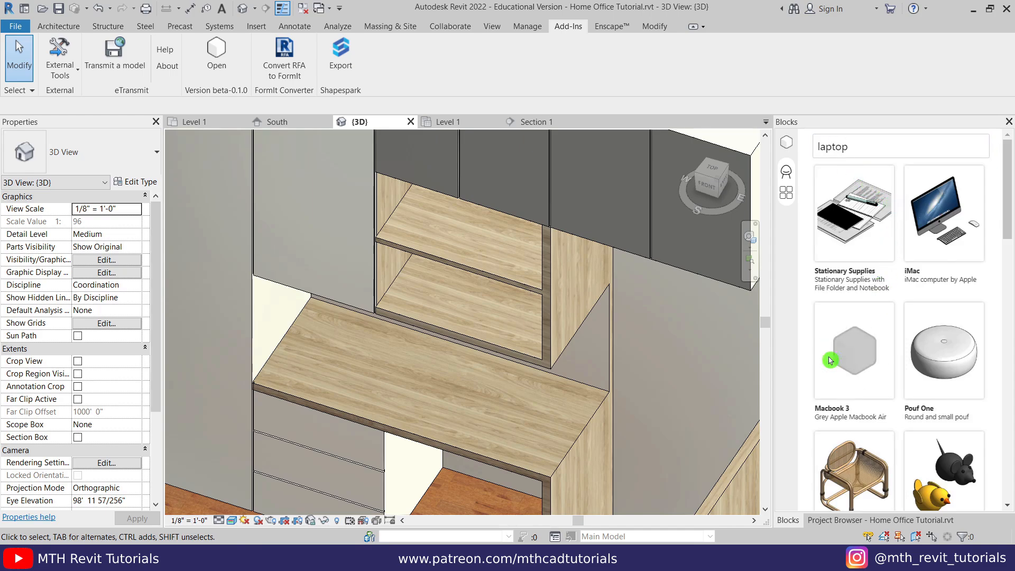
scroll(492, 408, up, 2)
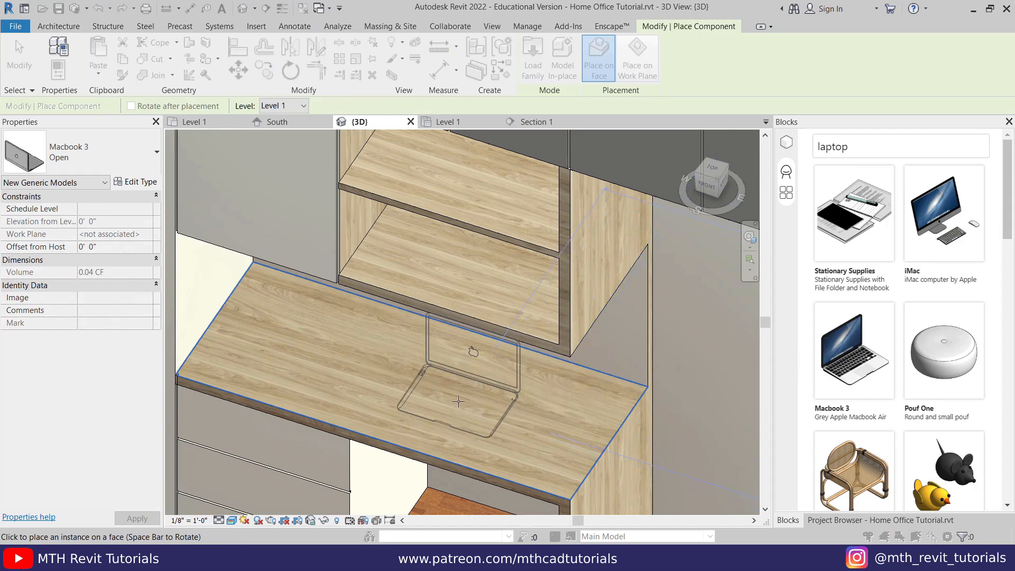
click(480, 411)
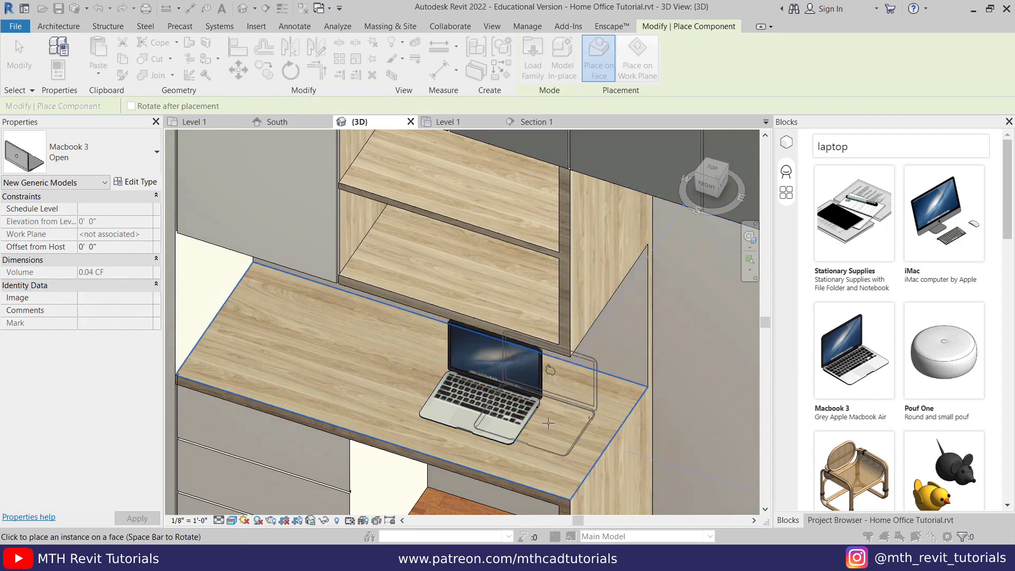
key(Escape)
key(Escape)
scroll(556, 377, down, 1)
middle_drag(557, 382, 544, 349)
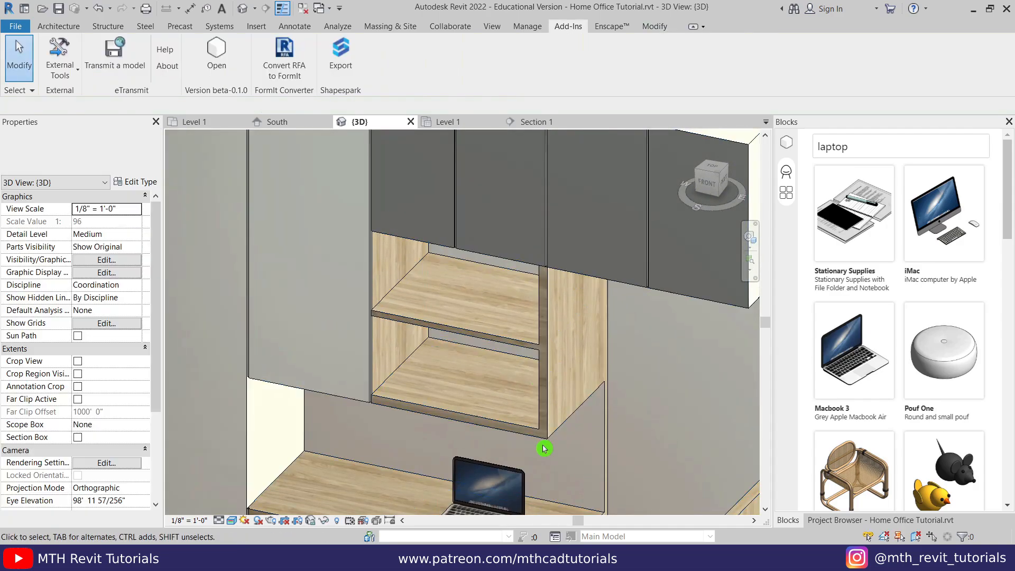
middle_drag(546, 449, 553, 283)
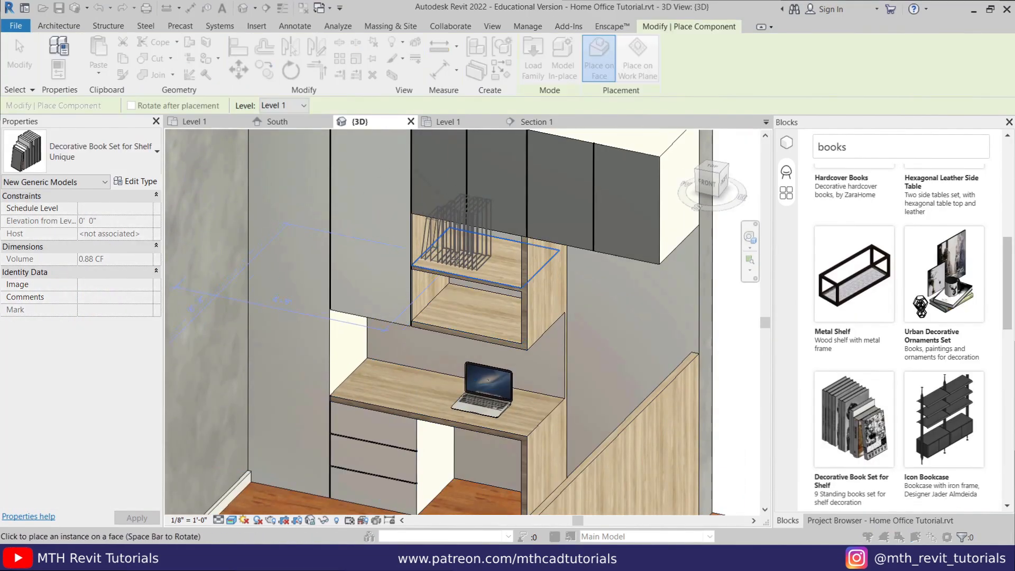
- Place the Decorative Book Stack on the desk
scroll(899, 344, down, 4)
click(853, 370)
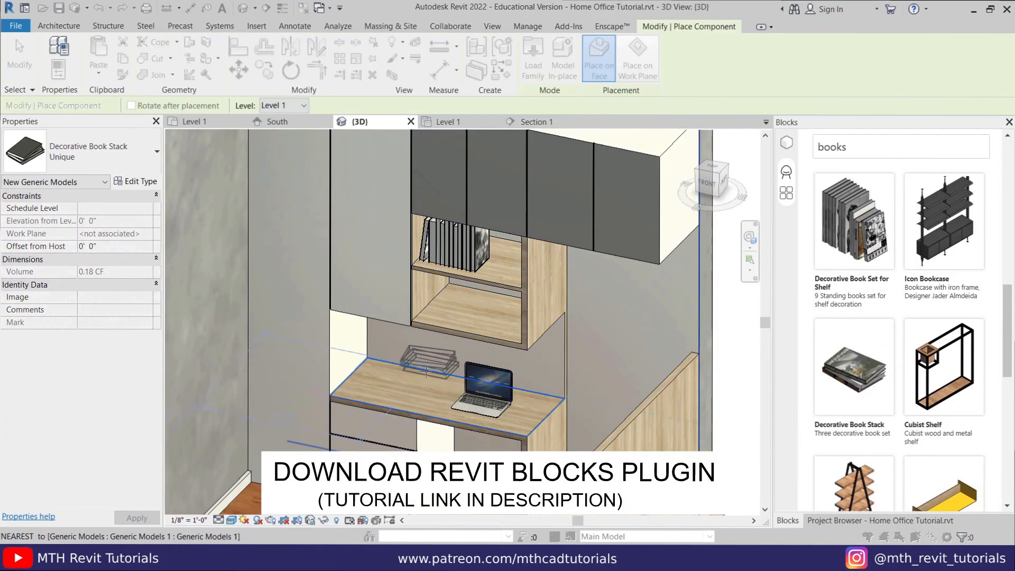
click(396, 386)
key(Escape)
key(Escape)
scroll(845, 418, down, 15)
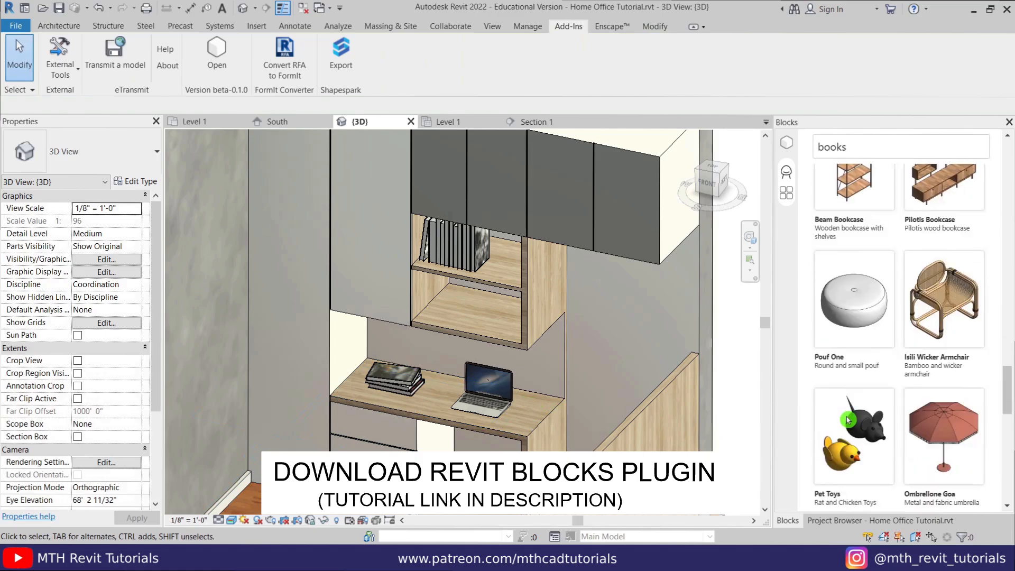
scroll(849, 423, up, 20)
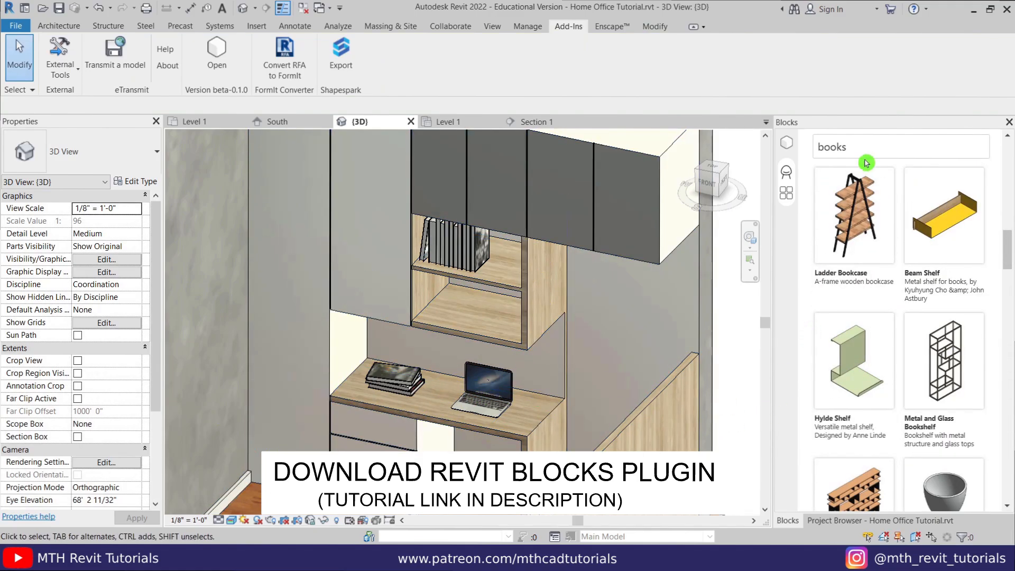
- Search 'lamp' and place the Scandinavian Table Lamp on the desk
drag(859, 148, 737, 168)
text(lamp)
scroll(931, 269, down, 5)
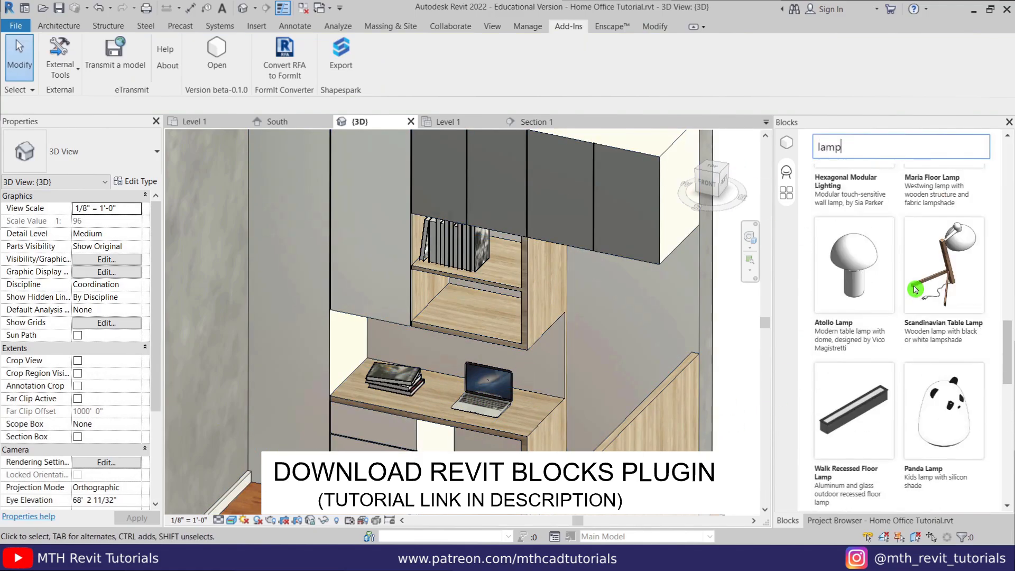
click(931, 270)
scroll(351, 397, up, 4)
click(353, 360)
scroll(353, 360, down, 1)
middle_drag(412, 343, 370, 389)
key(Escape)
key(Escape)
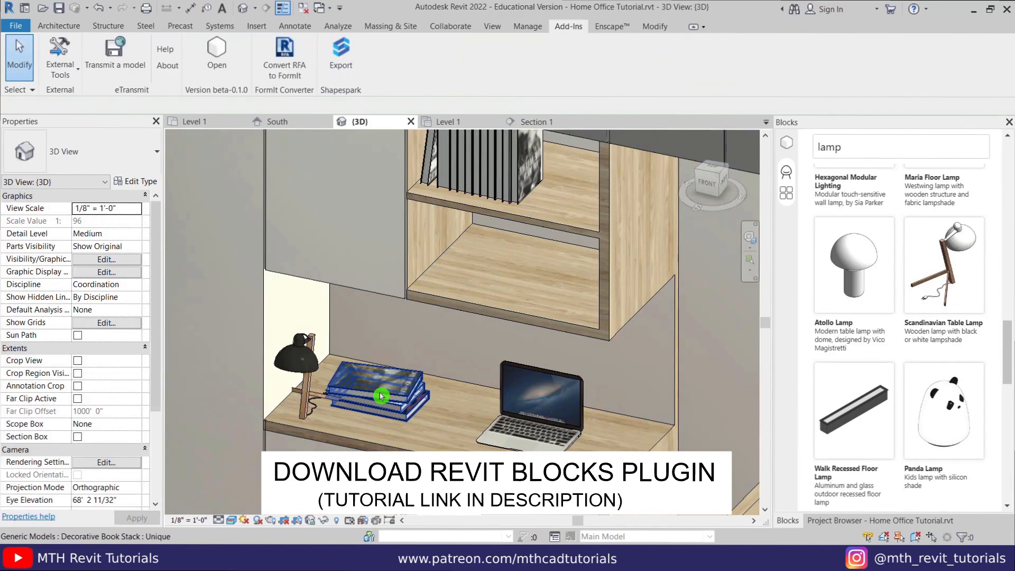
- Move the book stack onto the shelf using a new work plane
click(382, 394)
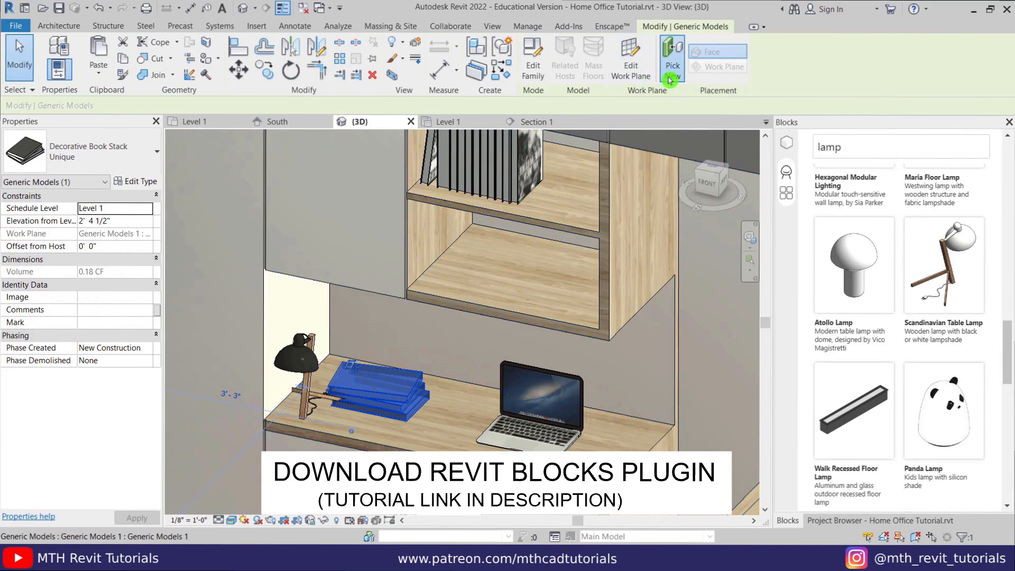
click(671, 53)
click(487, 304)
key(Escape)
key(Escape)
scroll(489, 307, down, 4)
shift+middle_drag(492, 328, 503, 381)
scroll(872, 236, up, 5)
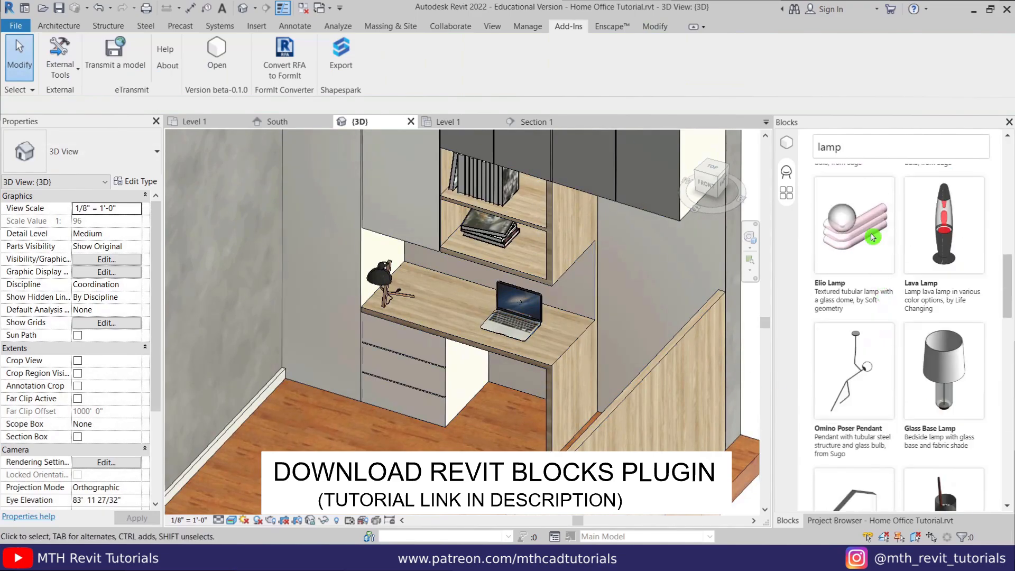
- Search 'decorat' and place the Home Led Decoration on the shelf
drag(851, 148, 777, 158)
text(decorat)
scroll(971, 359, down, 5)
scroll(971, 359, up, 3)
click(947, 378)
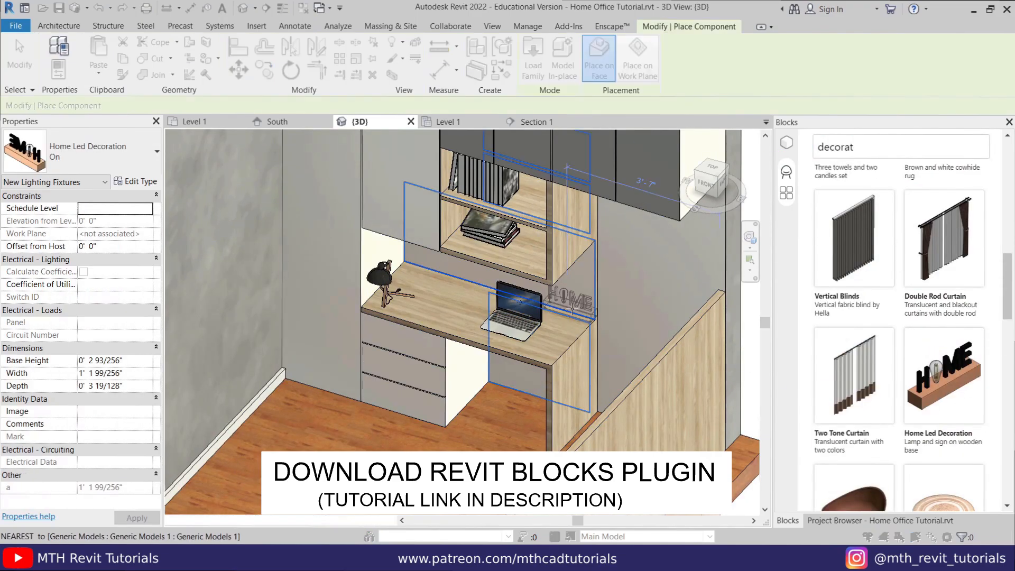
scroll(478, 211, up, 3)
click(478, 211)
scroll(946, 372, down, 5)
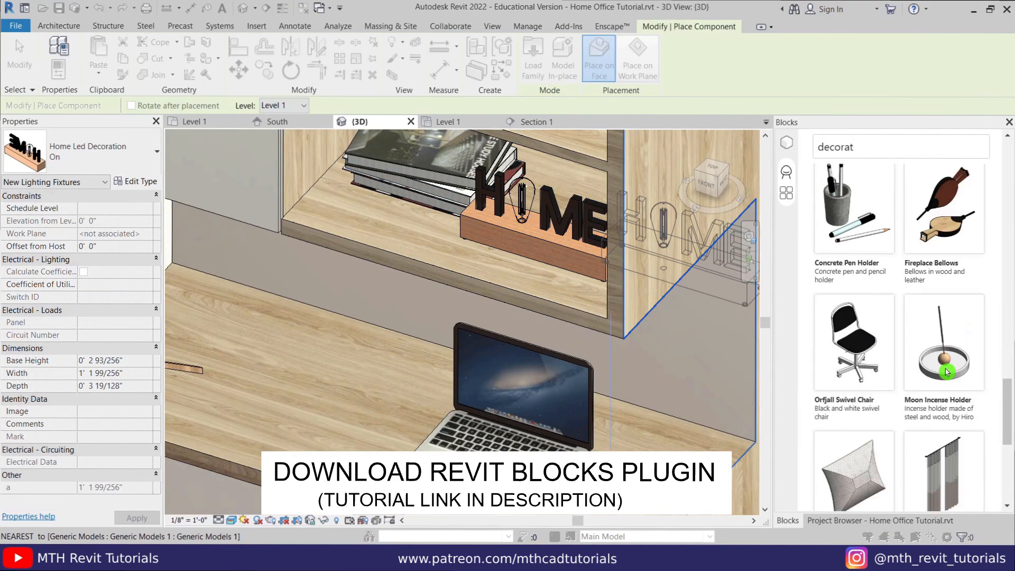
- Place the Concrete Pen Holder and the Notes and Pencil Holder on the desk
click(845, 235)
scroll(297, 329, down, 3)
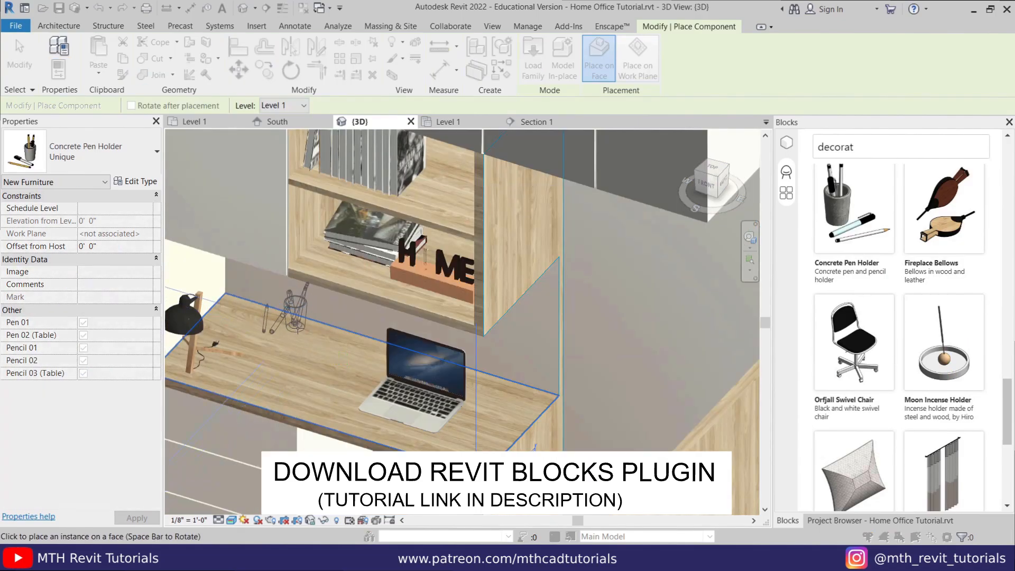
click(276, 307)
right_click(276, 305)
click(286, 309)
scroll(370, 361, down, 1)
scroll(982, 381, down, 6)
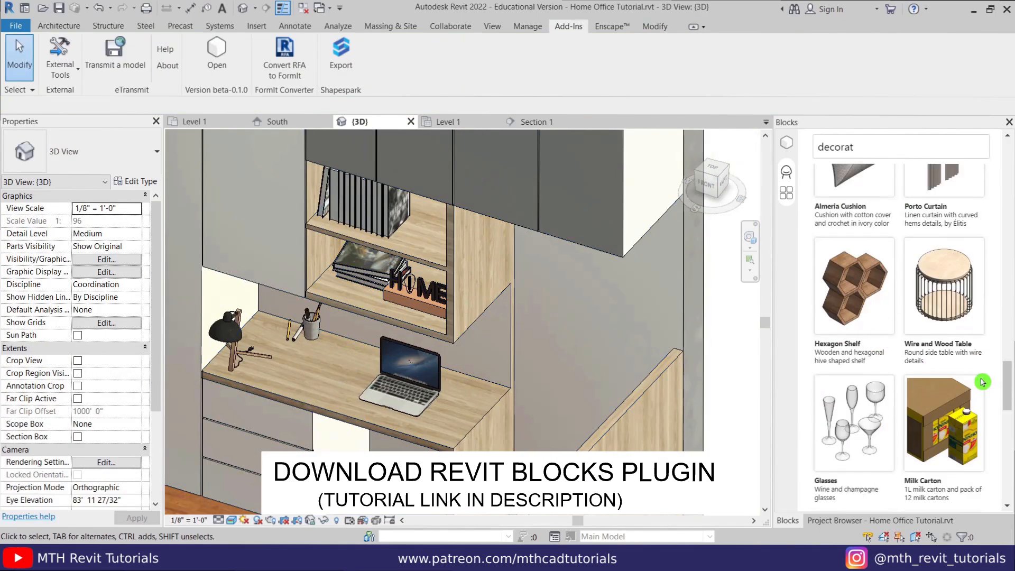
scroll(928, 424, down, 8)
scroll(884, 476, down, 3)
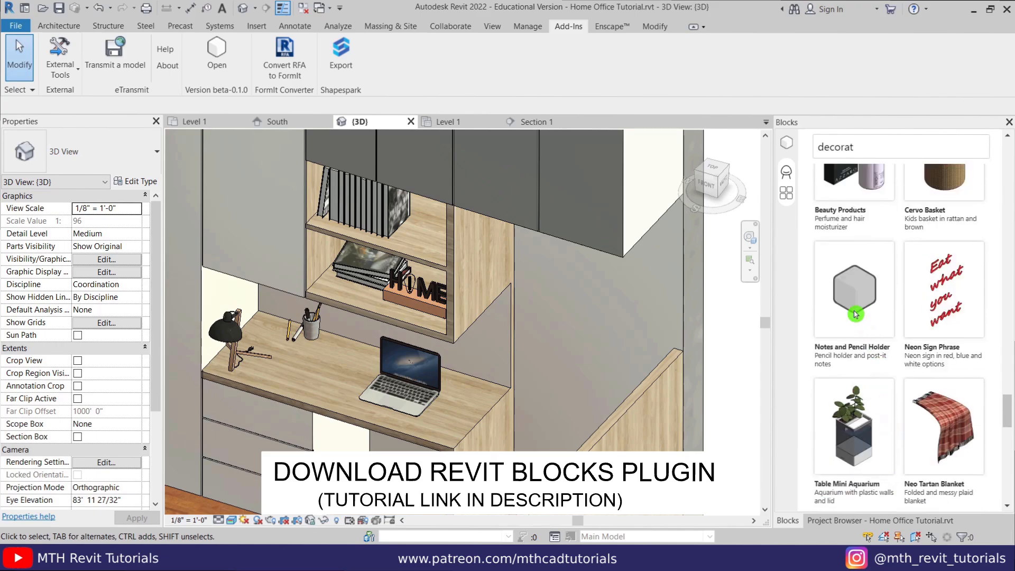
click(360, 363)
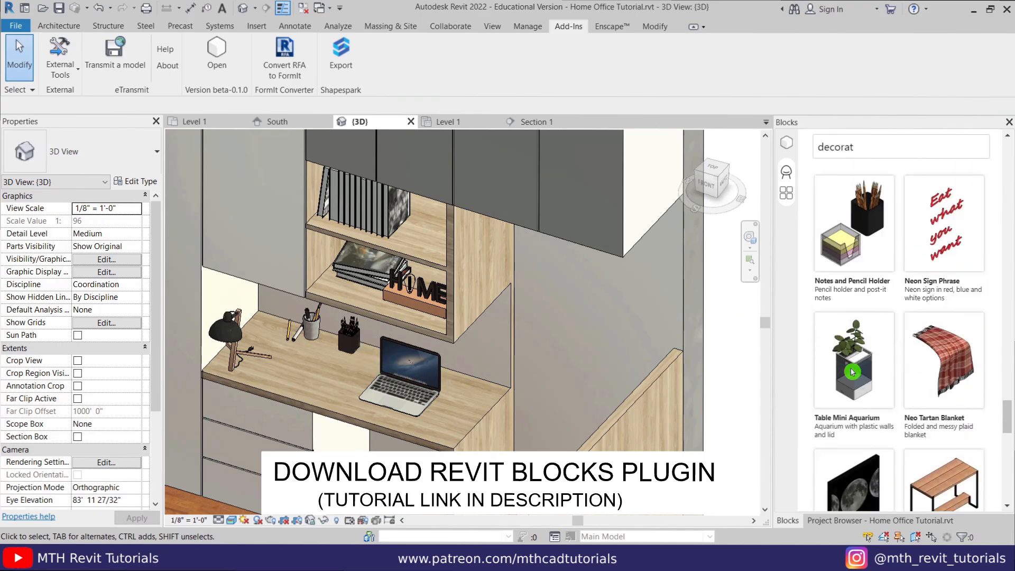
- Place the Table Mini Aquarium on the desk
click(848, 376)
click(490, 377)
right_click(511, 294)
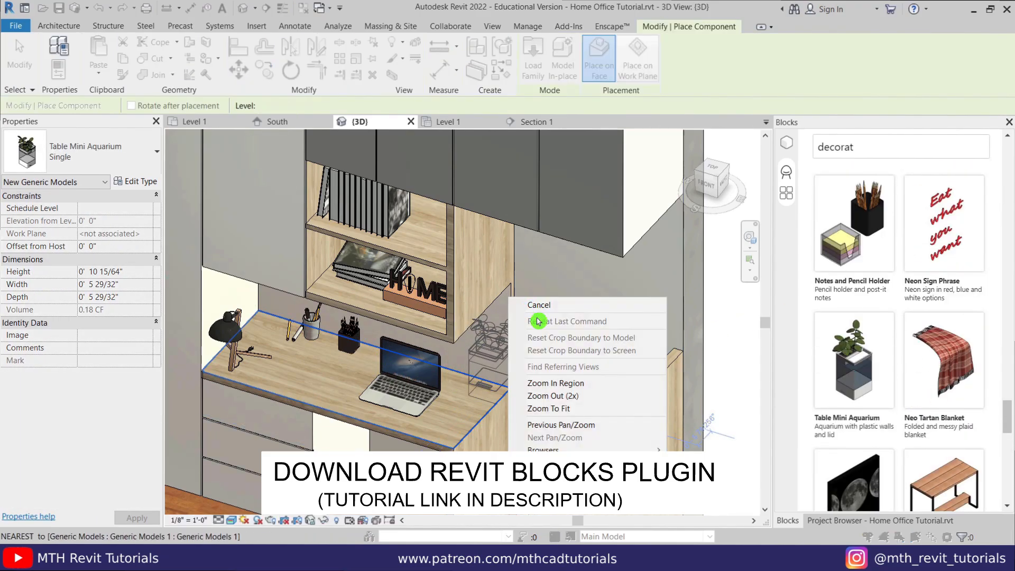
click(538, 305)
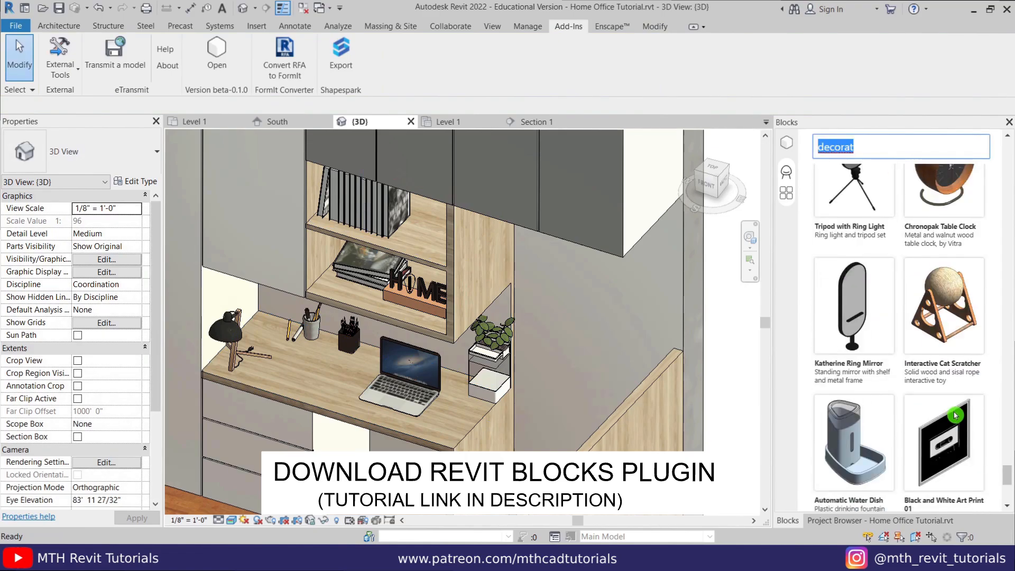
scroll(956, 416, up, 3)
scroll(946, 317, down, 3)
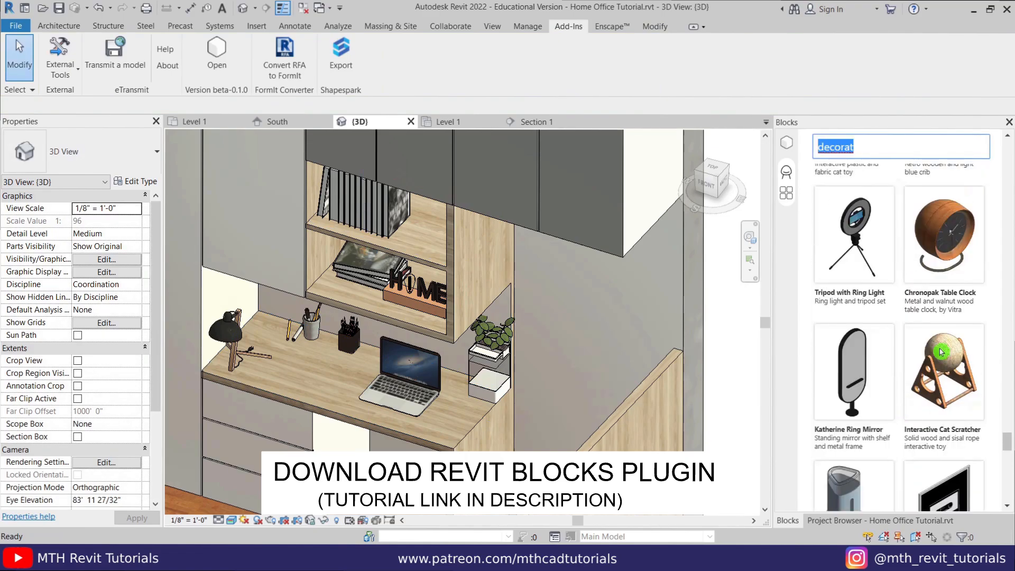
click(944, 222)
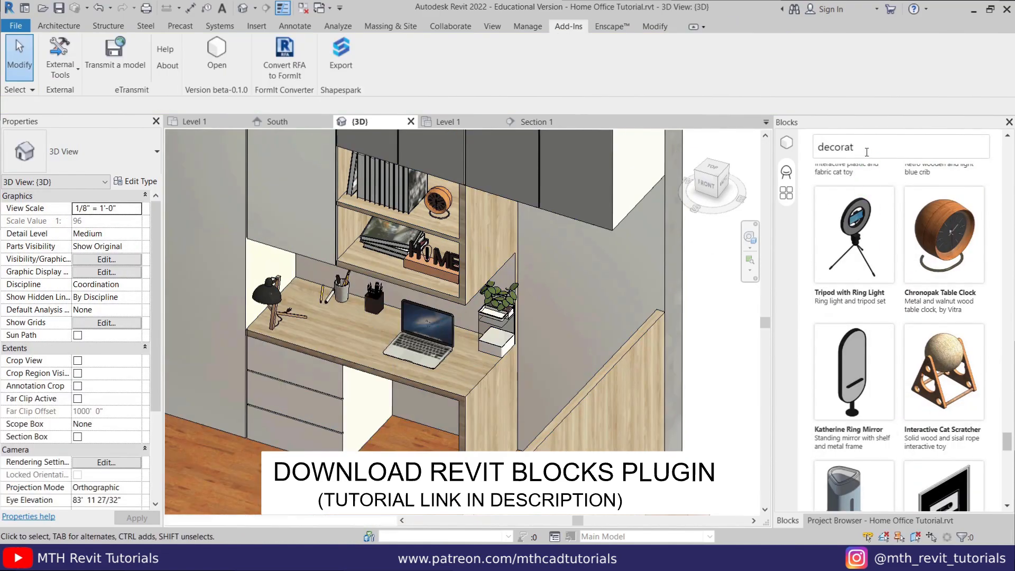
- Search 'office chair' and place the Vega Chair on the floor at the desk
text(off)
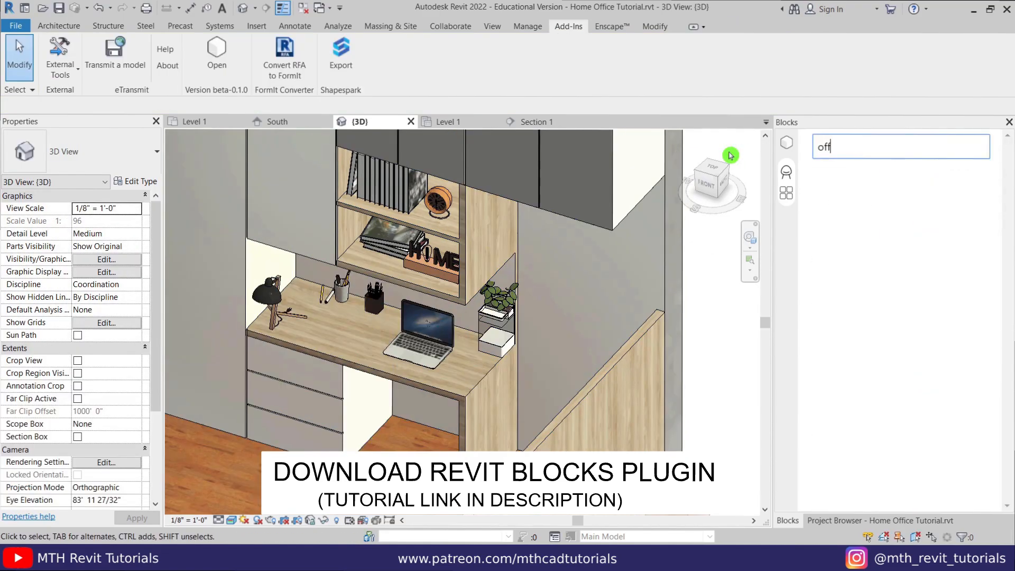
text(ice chair)
scroll(881, 412, down, 5)
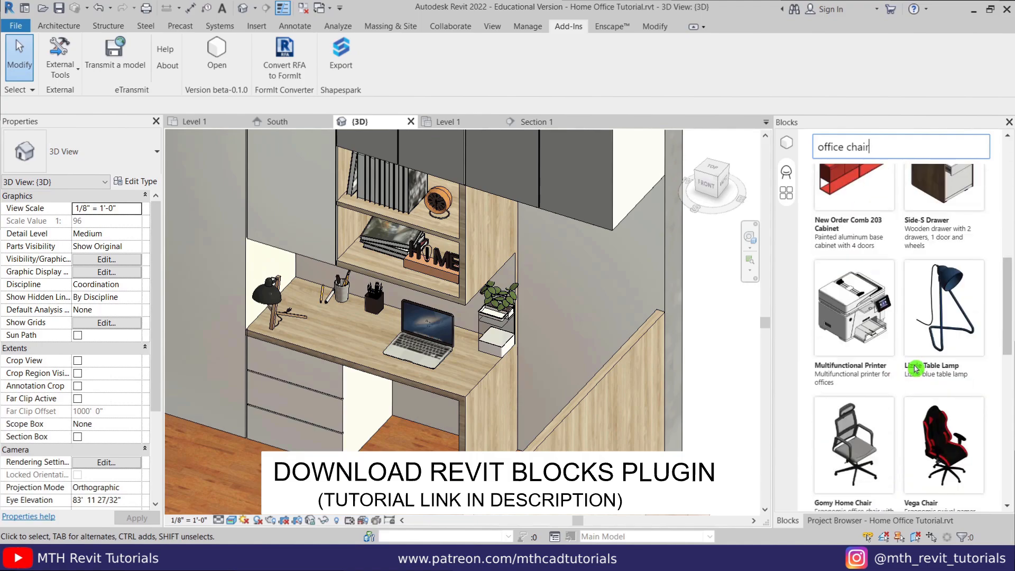
click(945, 272)
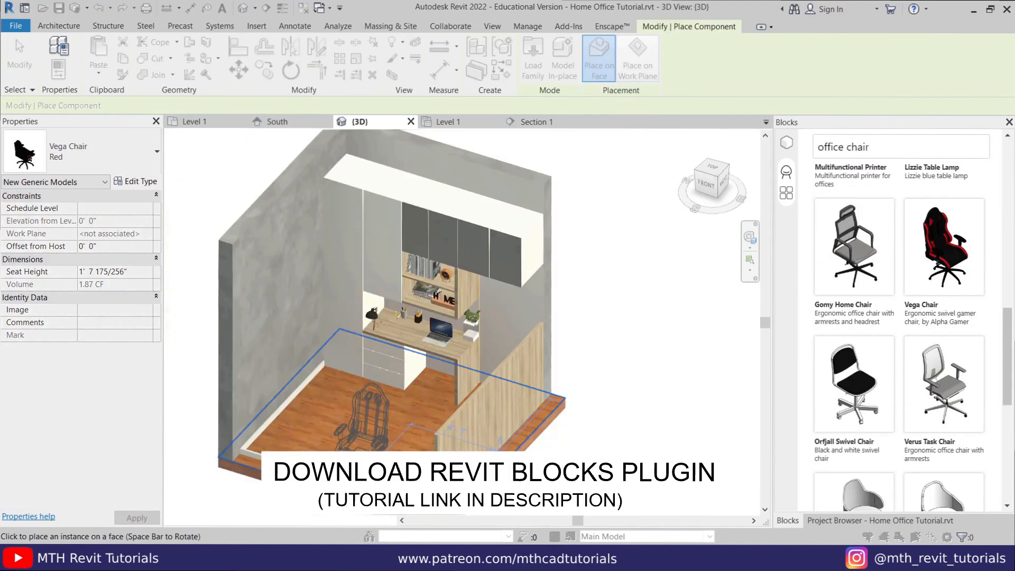
click(414, 416)
scroll(402, 420, up, 3)
key(Escape)
middle_drag(332, 447, 490, 498)
- Search 'window' and place the Slider Window with Blinders in the left wall
drag(878, 148, 716, 151)
key(BackSpace)
text(window)
scroll(898, 328, down, 5)
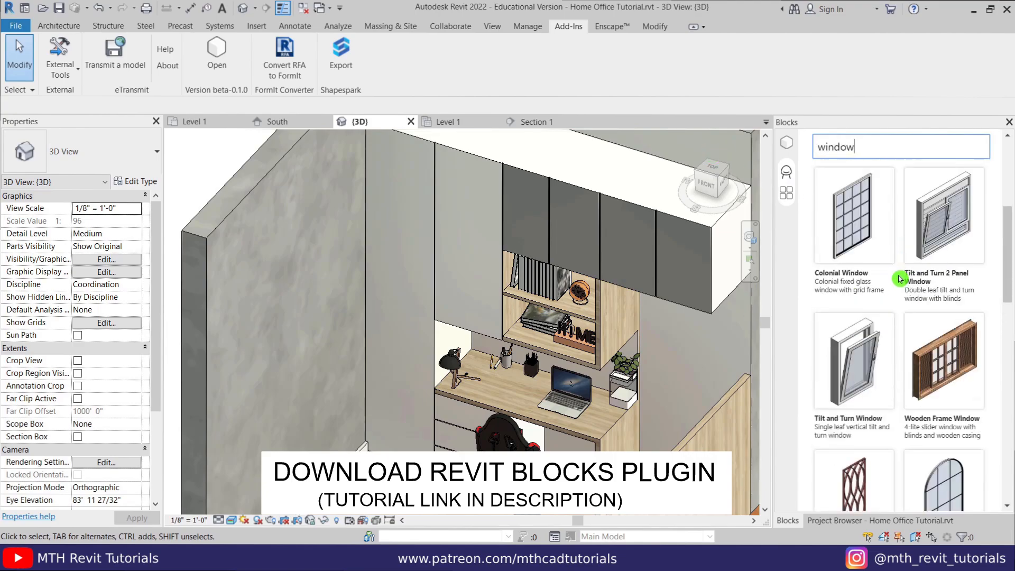
click(946, 416)
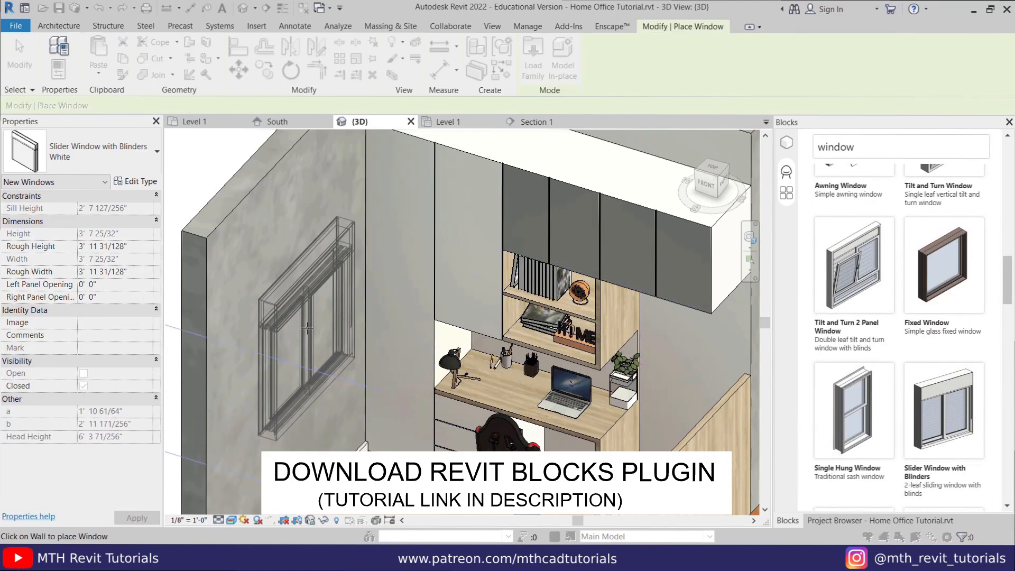
click(313, 329)
key(Escape)
key(Escape)
scroll(475, 317, down, 3)
shift+middle_drag(382, 303, 428, 303)
scroll(428, 302, up, 2)
scroll(428, 303, up, 1)
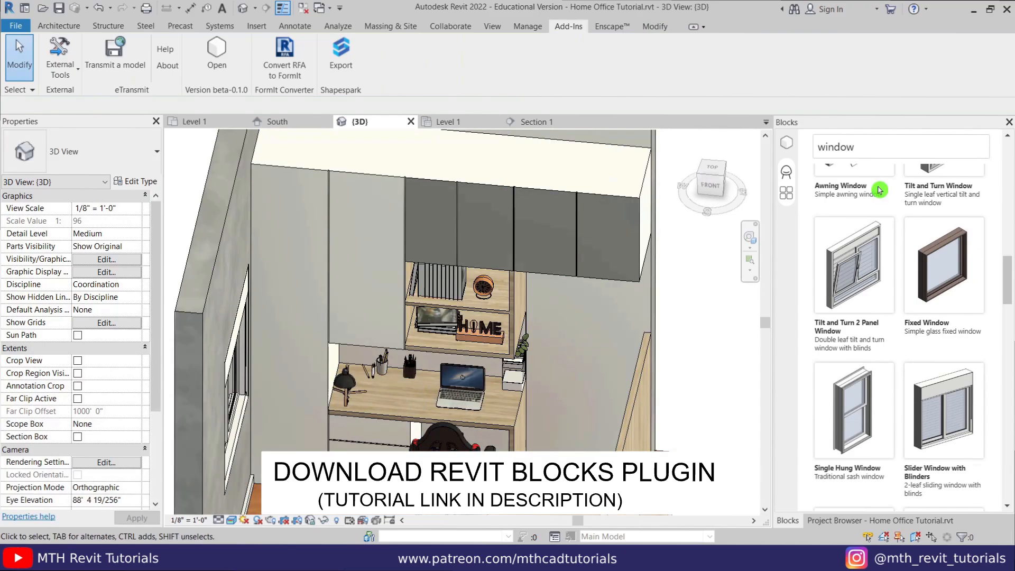
- Search 'door' and select the Lucerna Hinge Door from Blocks
drag(867, 148, 766, 149)
text(door)
scroll(940, 318, down, 5)
scroll(952, 333, down, 5)
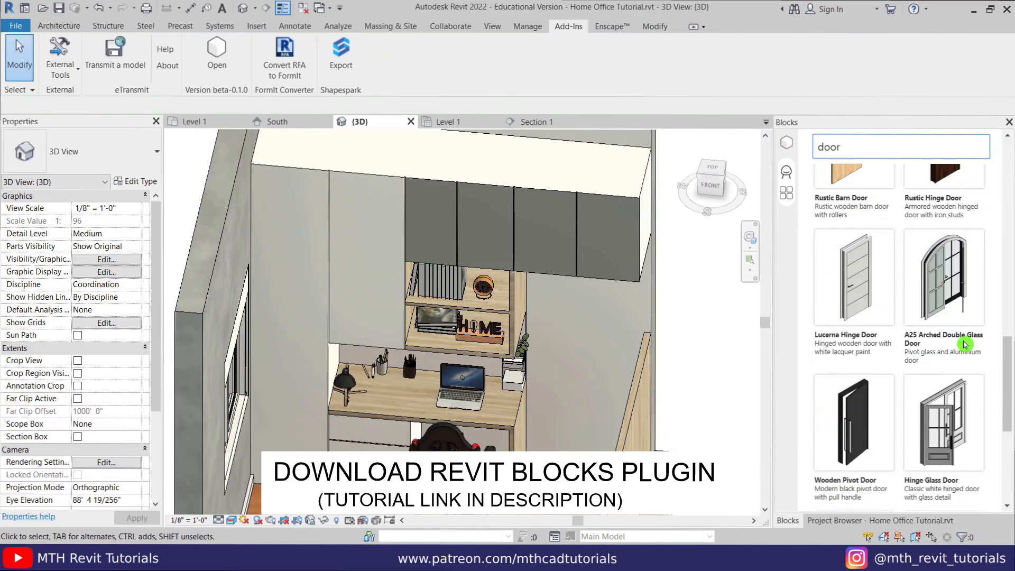
click(850, 316)
key(Escape)
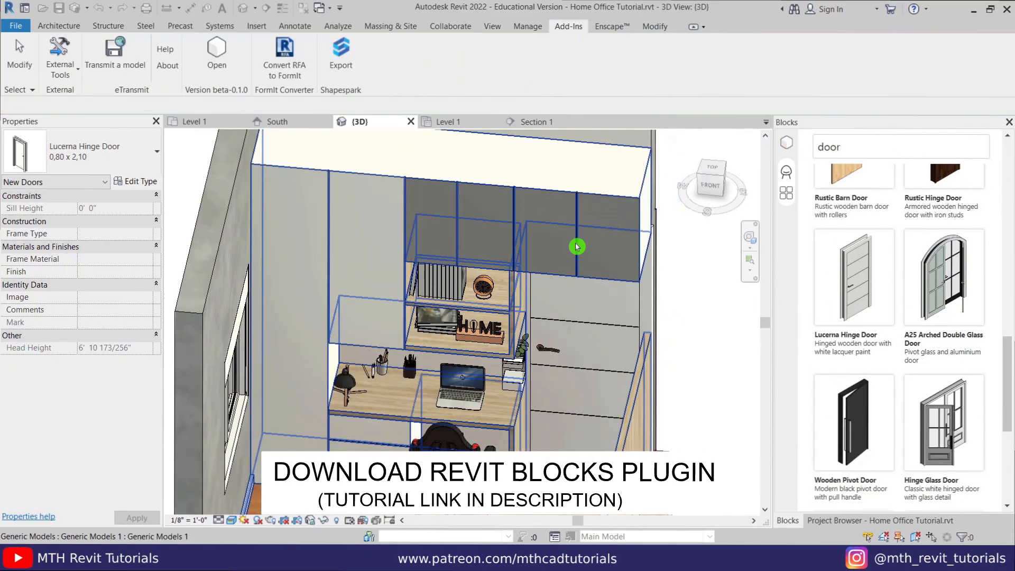
- Open the Level 1 floor plan and pan to the desk
click(1008, 122)
double_click(833, 158)
scroll(508, 283, down, 4)
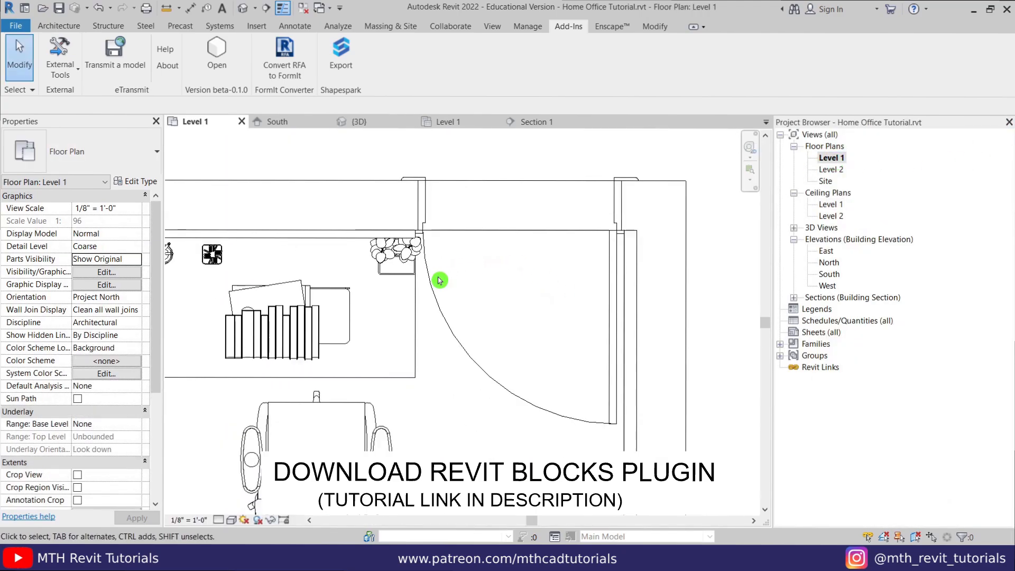
middle_drag(338, 296, 565, 307)
scroll(370, 349, up, 1)
- Move the table lamp along the desk and rotate it
drag(351, 358, 392, 342)
click(291, 70)
click(341, 194)
click(272, 197)
click(291, 69)
- Reposition the square holder and the pen holder on the desk
click(299, 204)
scroll(417, 235, up, 2)
drag(391, 258, 465, 324)
drag(475, 259, 369, 259)
drag(444, 321, 455, 280)
click(521, 320)
- Rotate the grid notes pad and turn the desk chair to face the desk
click(291, 70)
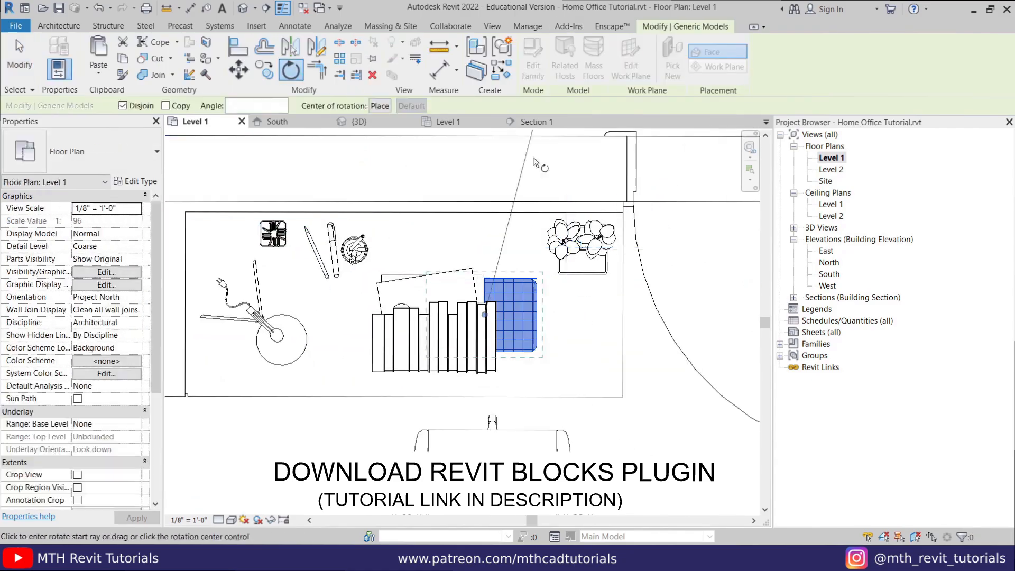
click(537, 161)
click(498, 160)
- Turn the book set 180 degrees and move the books onto the shelf
click(510, 365)
click(290, 71)
click(467, 356)
drag(390, 374, 391, 270)
click(410, 317)
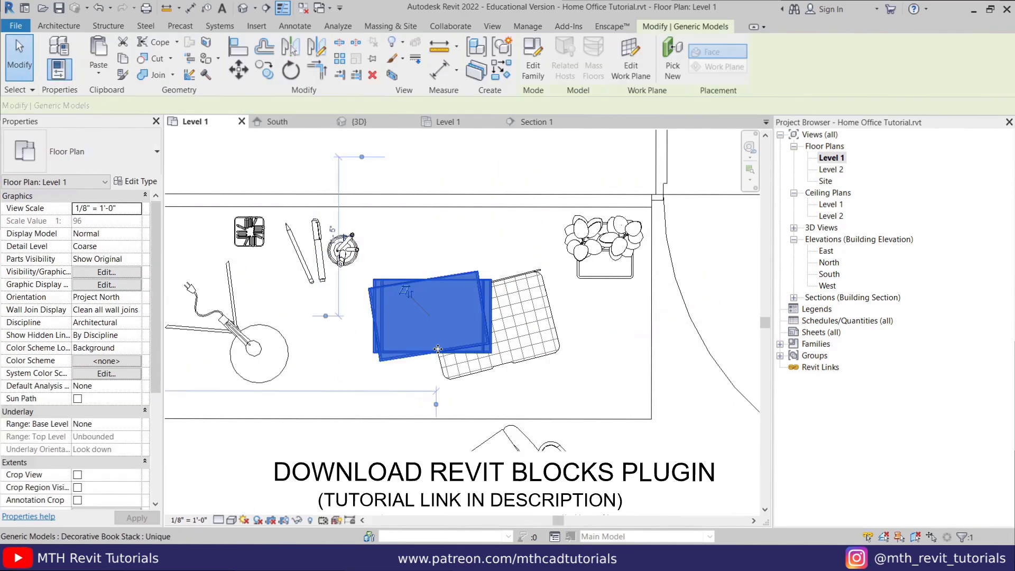
drag(410, 317, 405, 259)
click(423, 394)
- Open the Section 1 view
scroll(528, 174, down, 3)
scroll(386, 360, down, 3)
middle_drag(385, 360, 593, 346)
double_click(370, 297)
scroll(534, 299, up, 2)
- Shift the HOME decoration and the globe to the right in Section 1
middle_drag(508, 201, 505, 341)
click(482, 334)
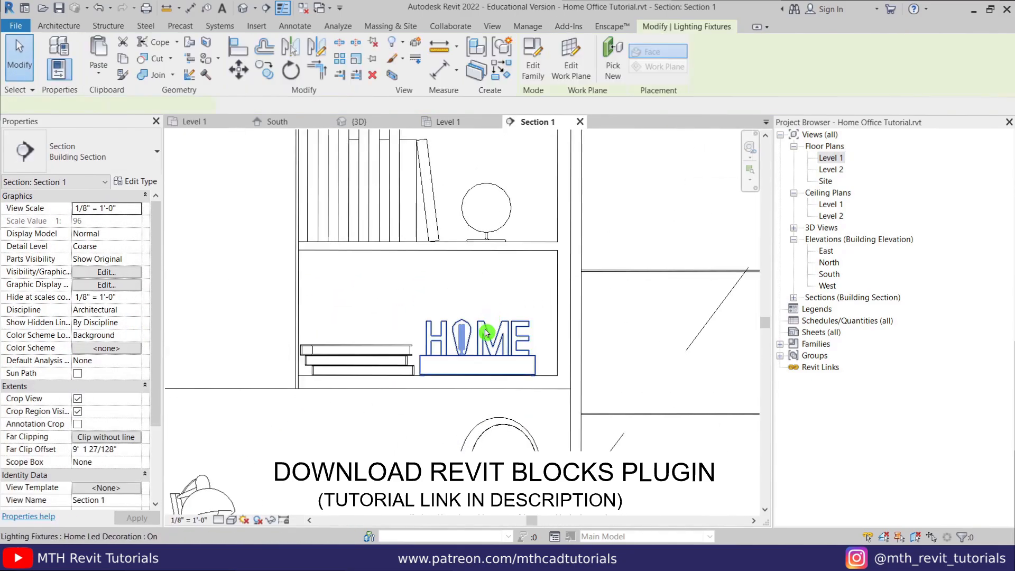
drag(483, 334, 497, 334)
drag(484, 219, 498, 219)
click(551, 232)
- Set the slider window's sill height to 3' 0" and return to 3D
scroll(551, 233, down, 3)
click(302, 306)
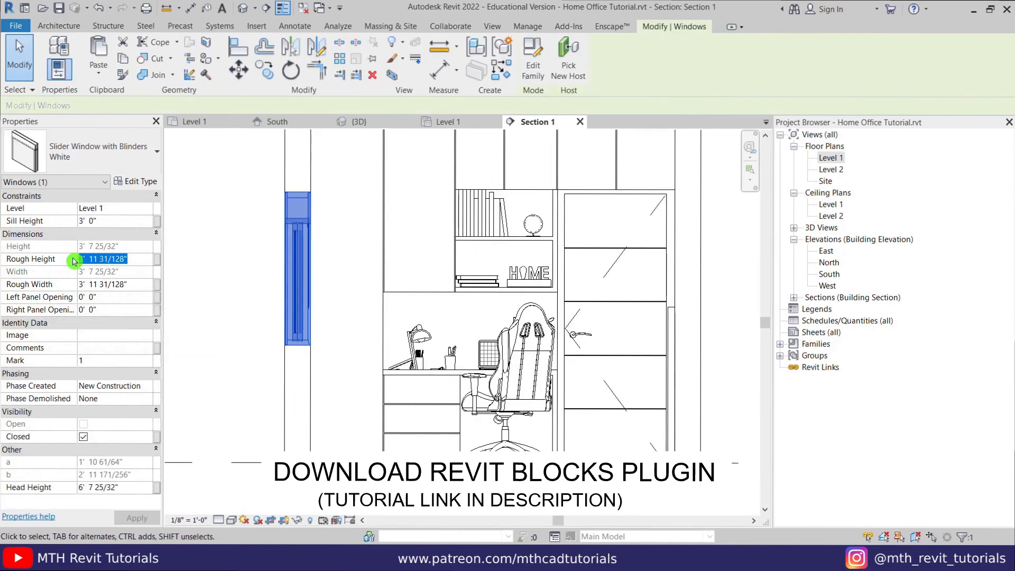
click(231, 278)
click(372, 125)
shift+middle_drag(428, 330, 396, 312)
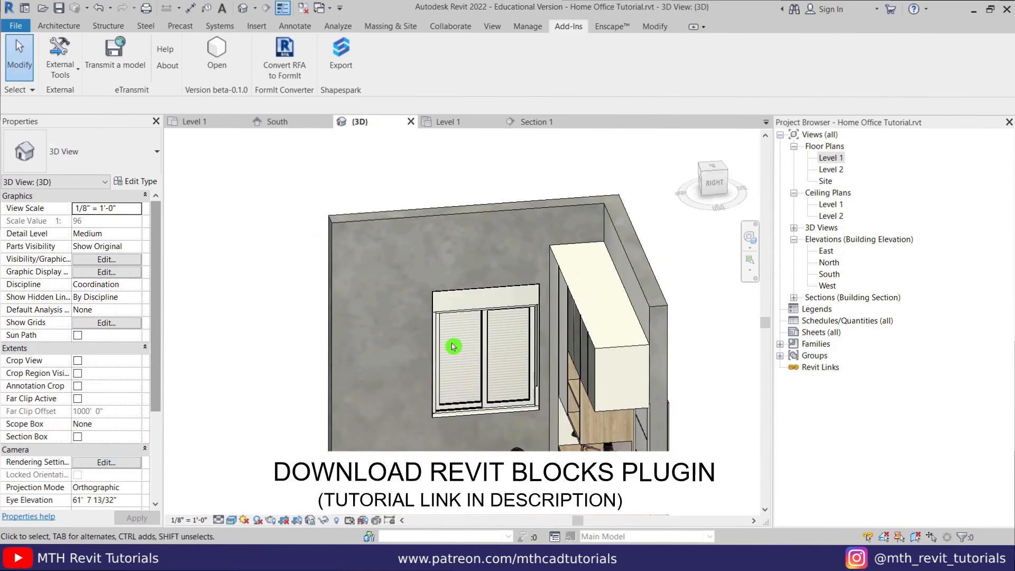
shift+middle_drag(453, 347, 502, 362)
scroll(472, 326, up, 2)
scroll(472, 326, down, 3)
shift+middle_drag(472, 327, 400, 359)
scroll(400, 358, up, 3)
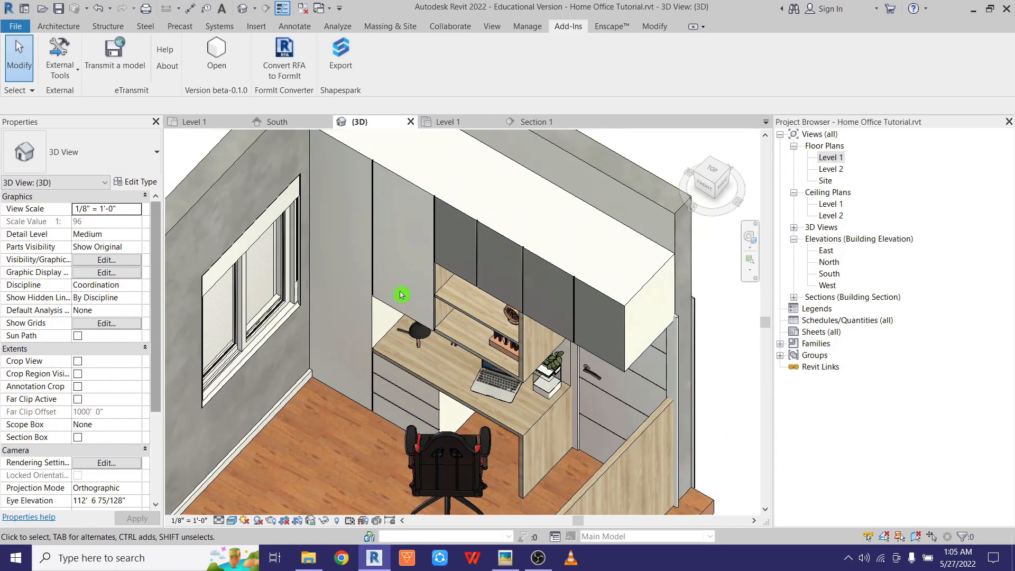
shift+middle_drag(538, 321, 418, 365)
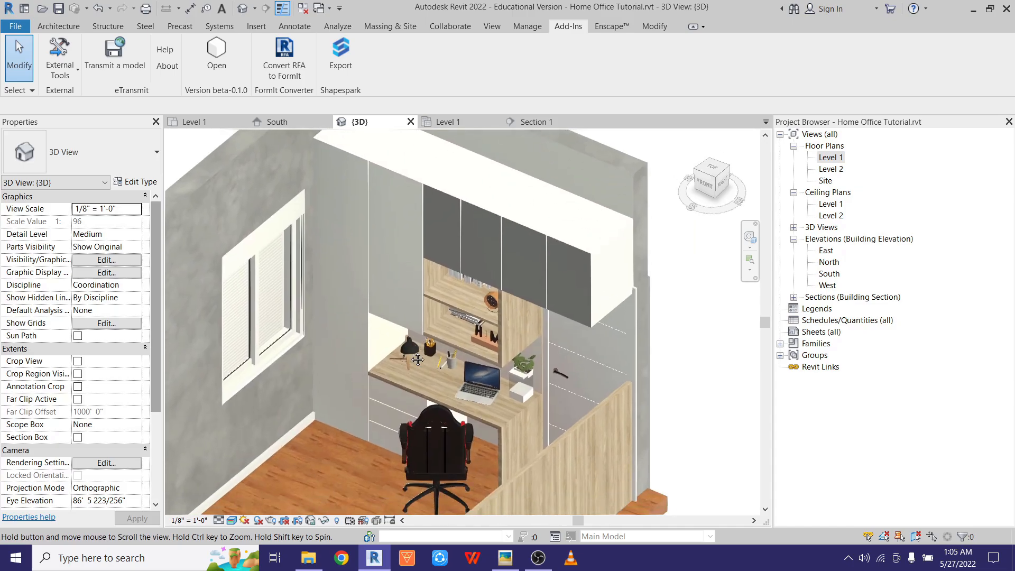
scroll(458, 379, up, 2)
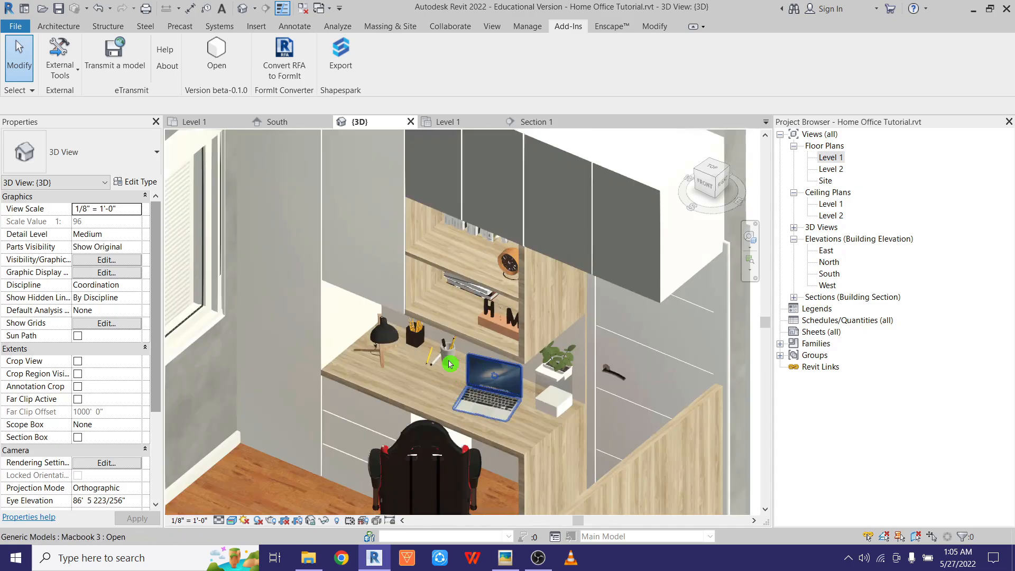